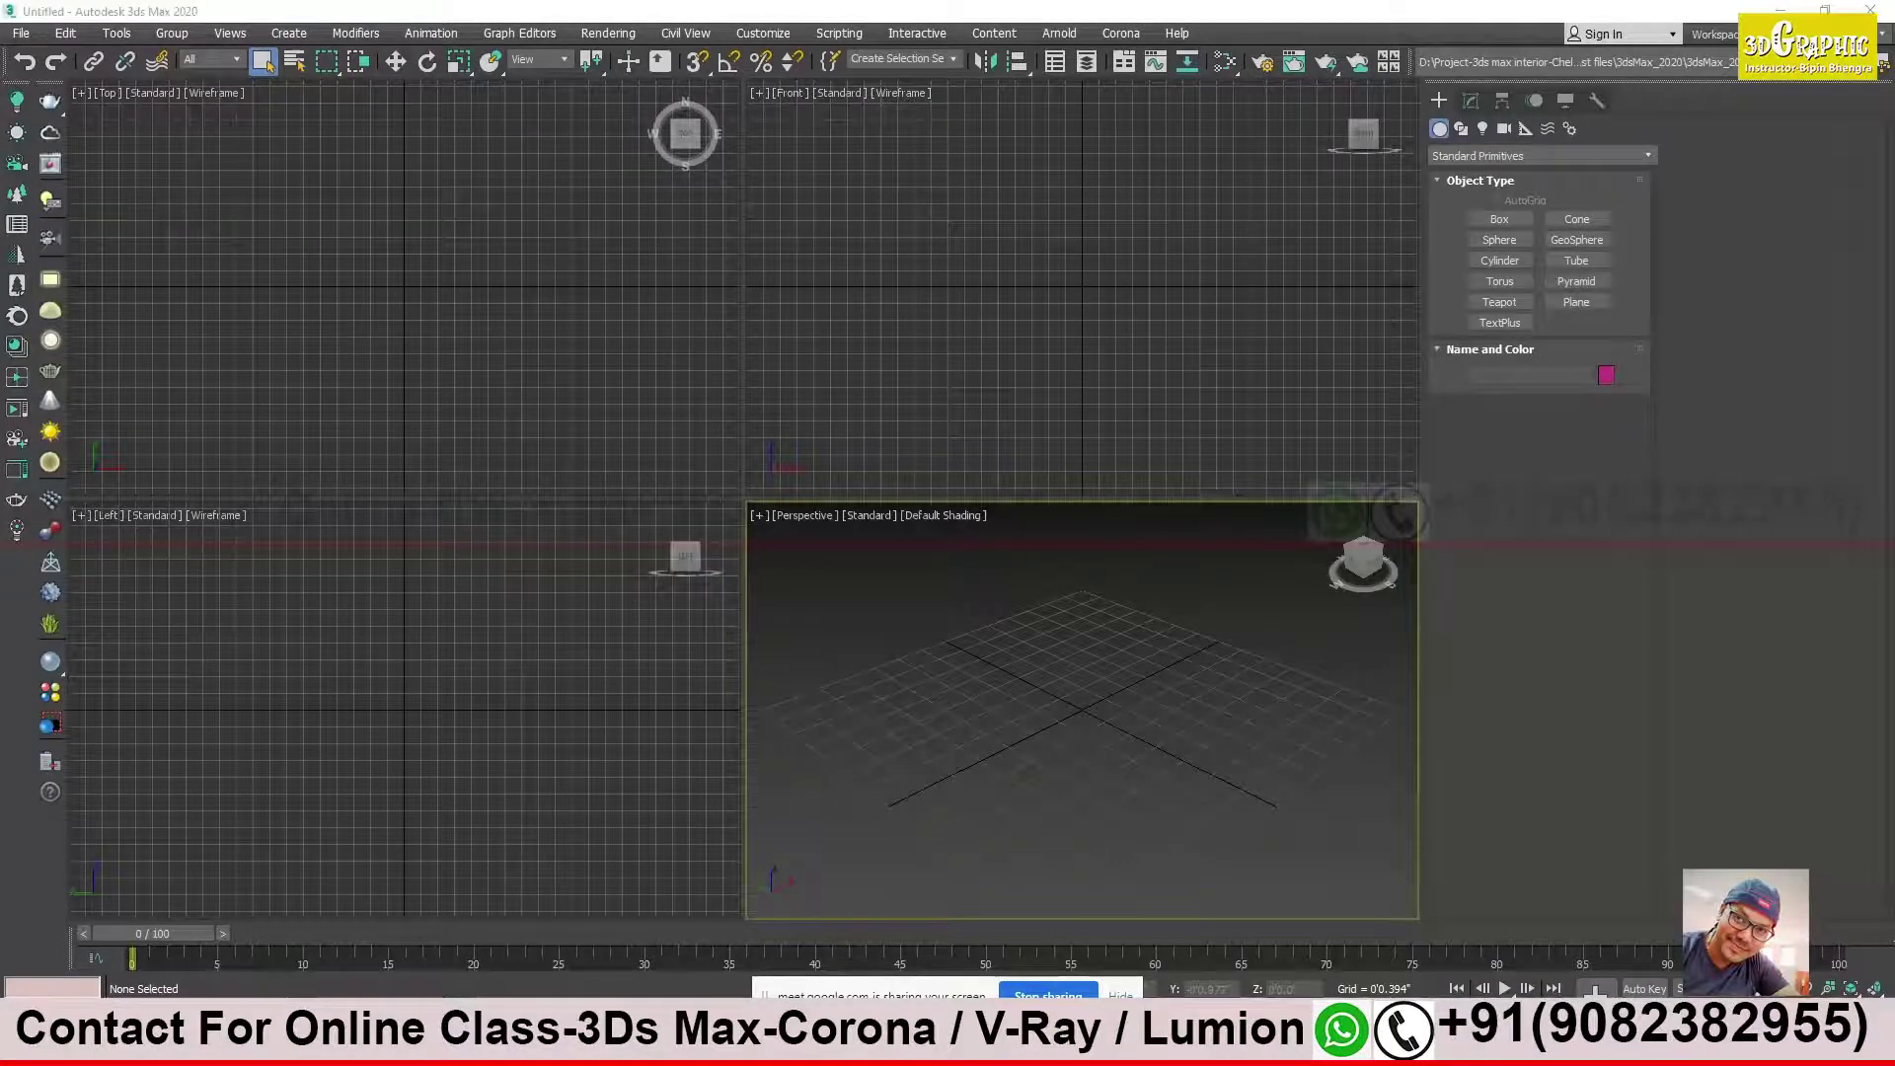
Step: Drag private banglow-04a.max from the class folder into the 3ds Max viewport and open it
key(alt+Tab)
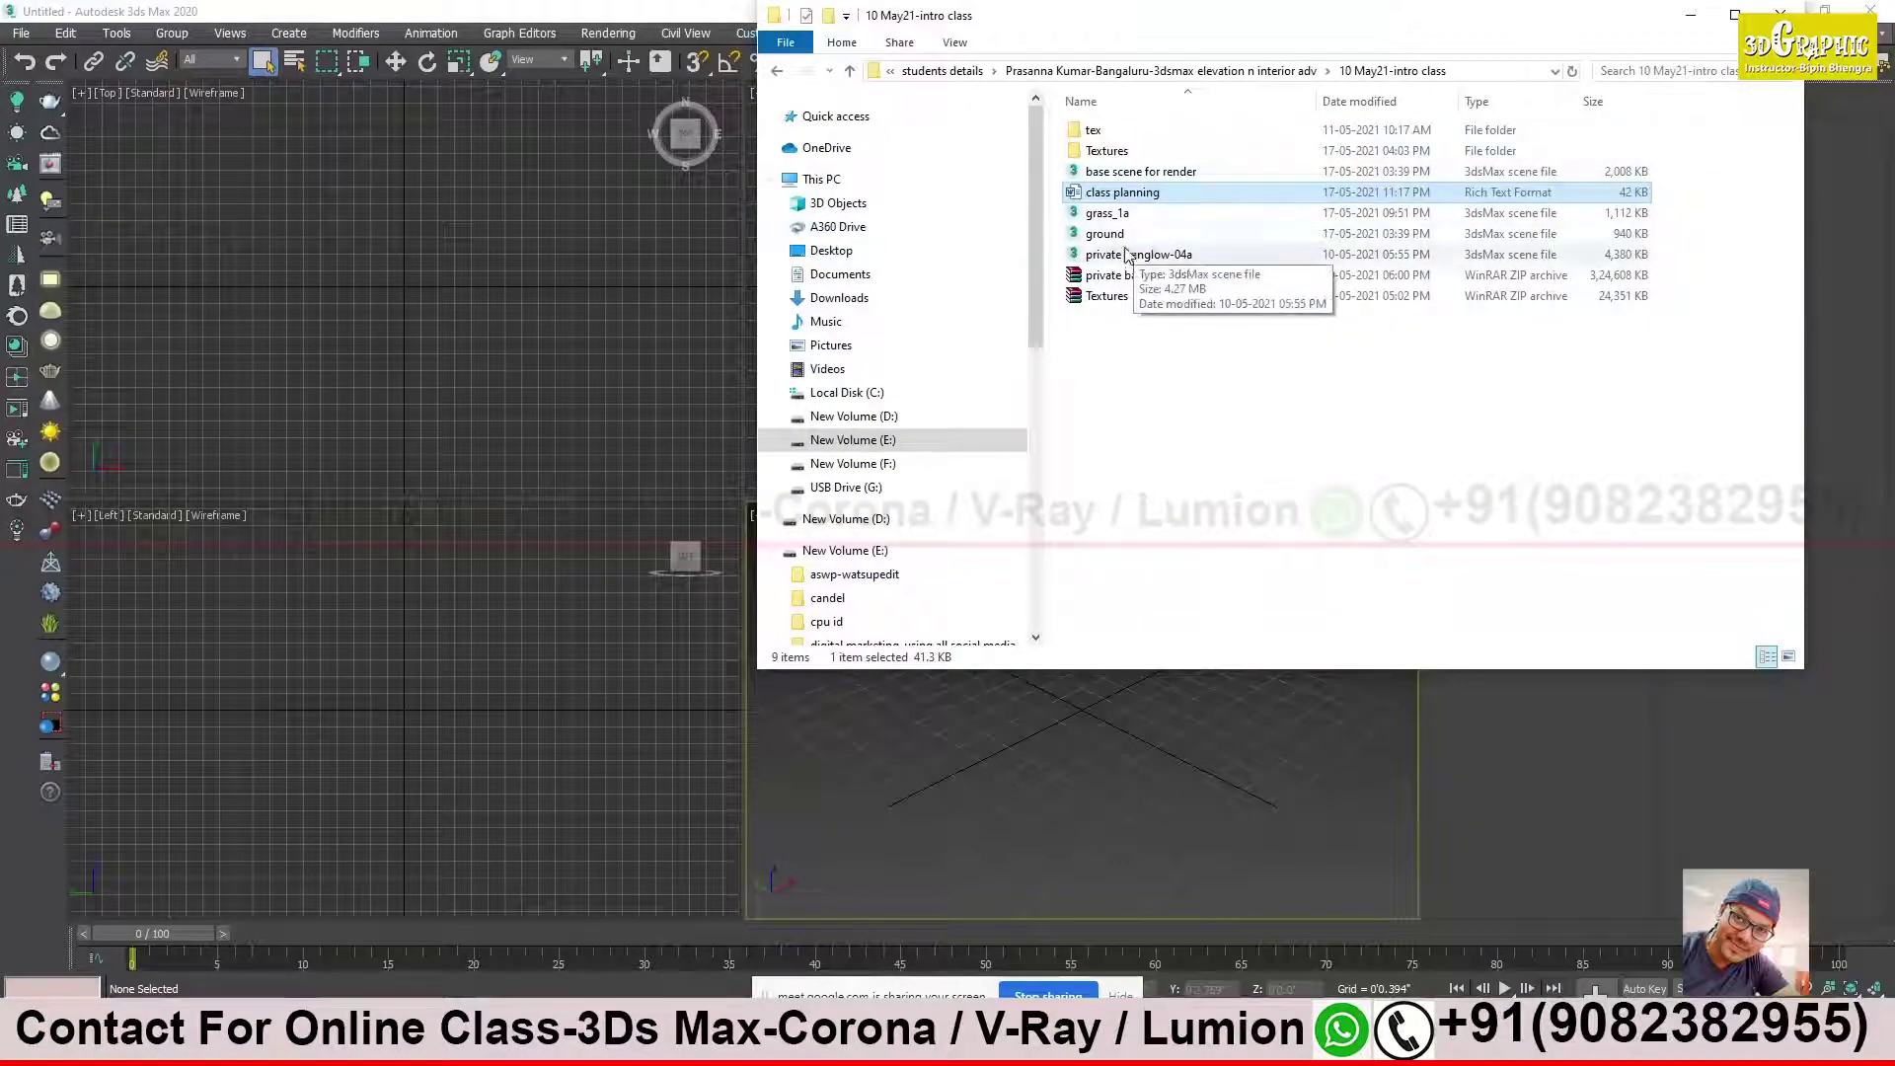
click(1131, 256)
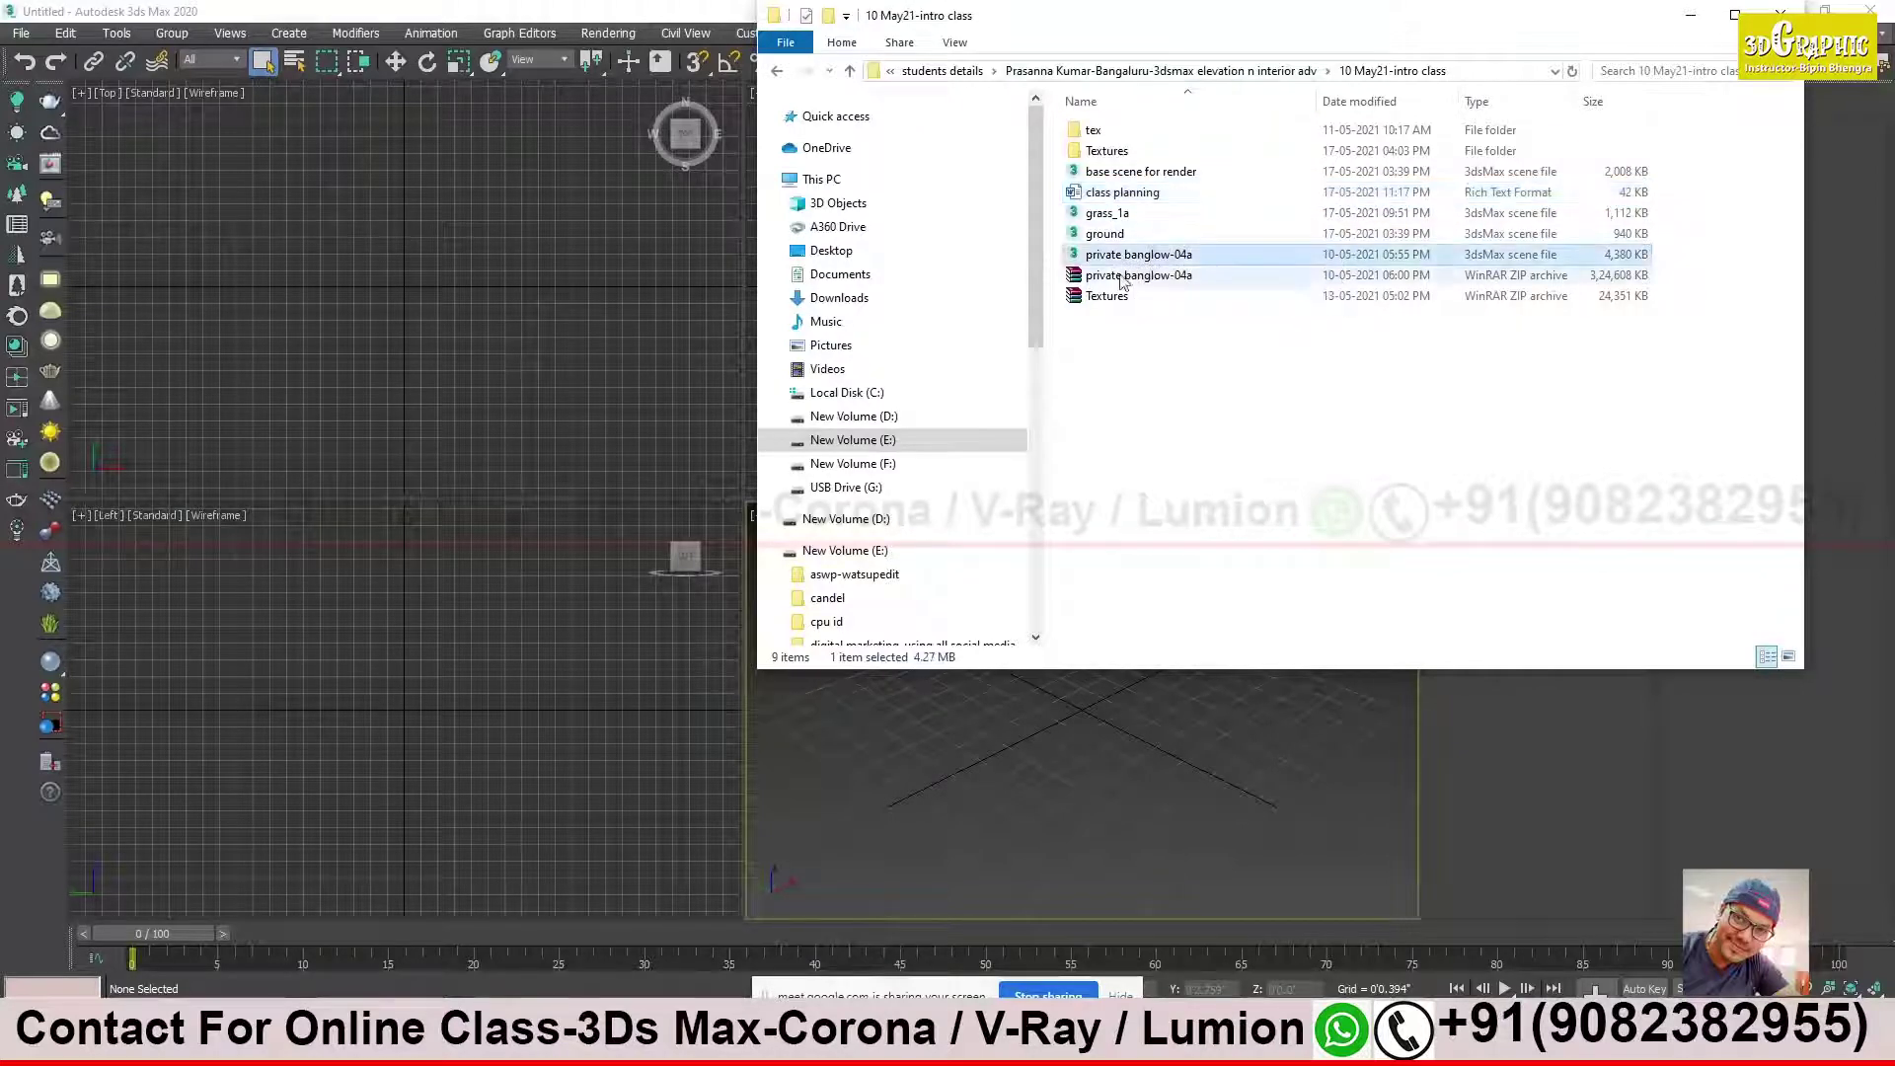
drag(335, 186, 336, 187)
click(380, 194)
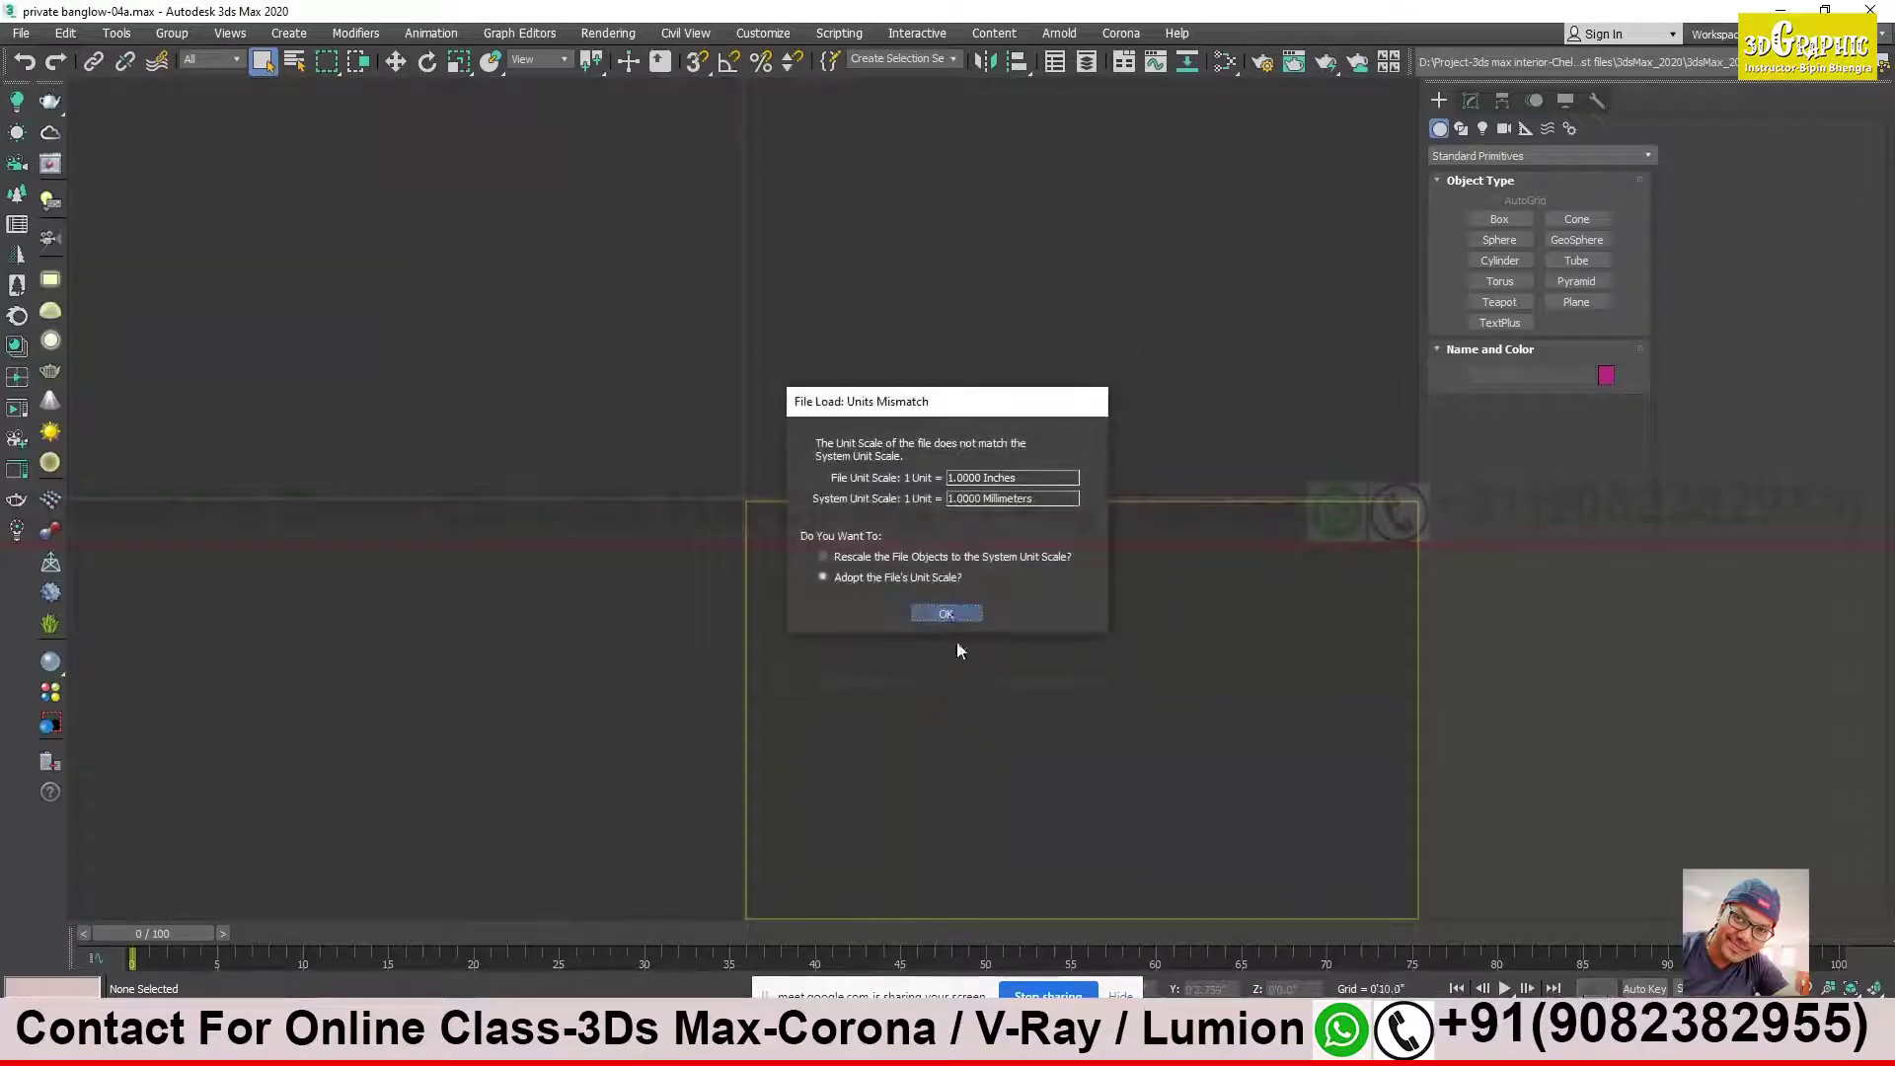
Step: Adopt the file's unit scale, skip the missing external files, and hide the Meet sharing bar
click(945, 613)
click(1198, 699)
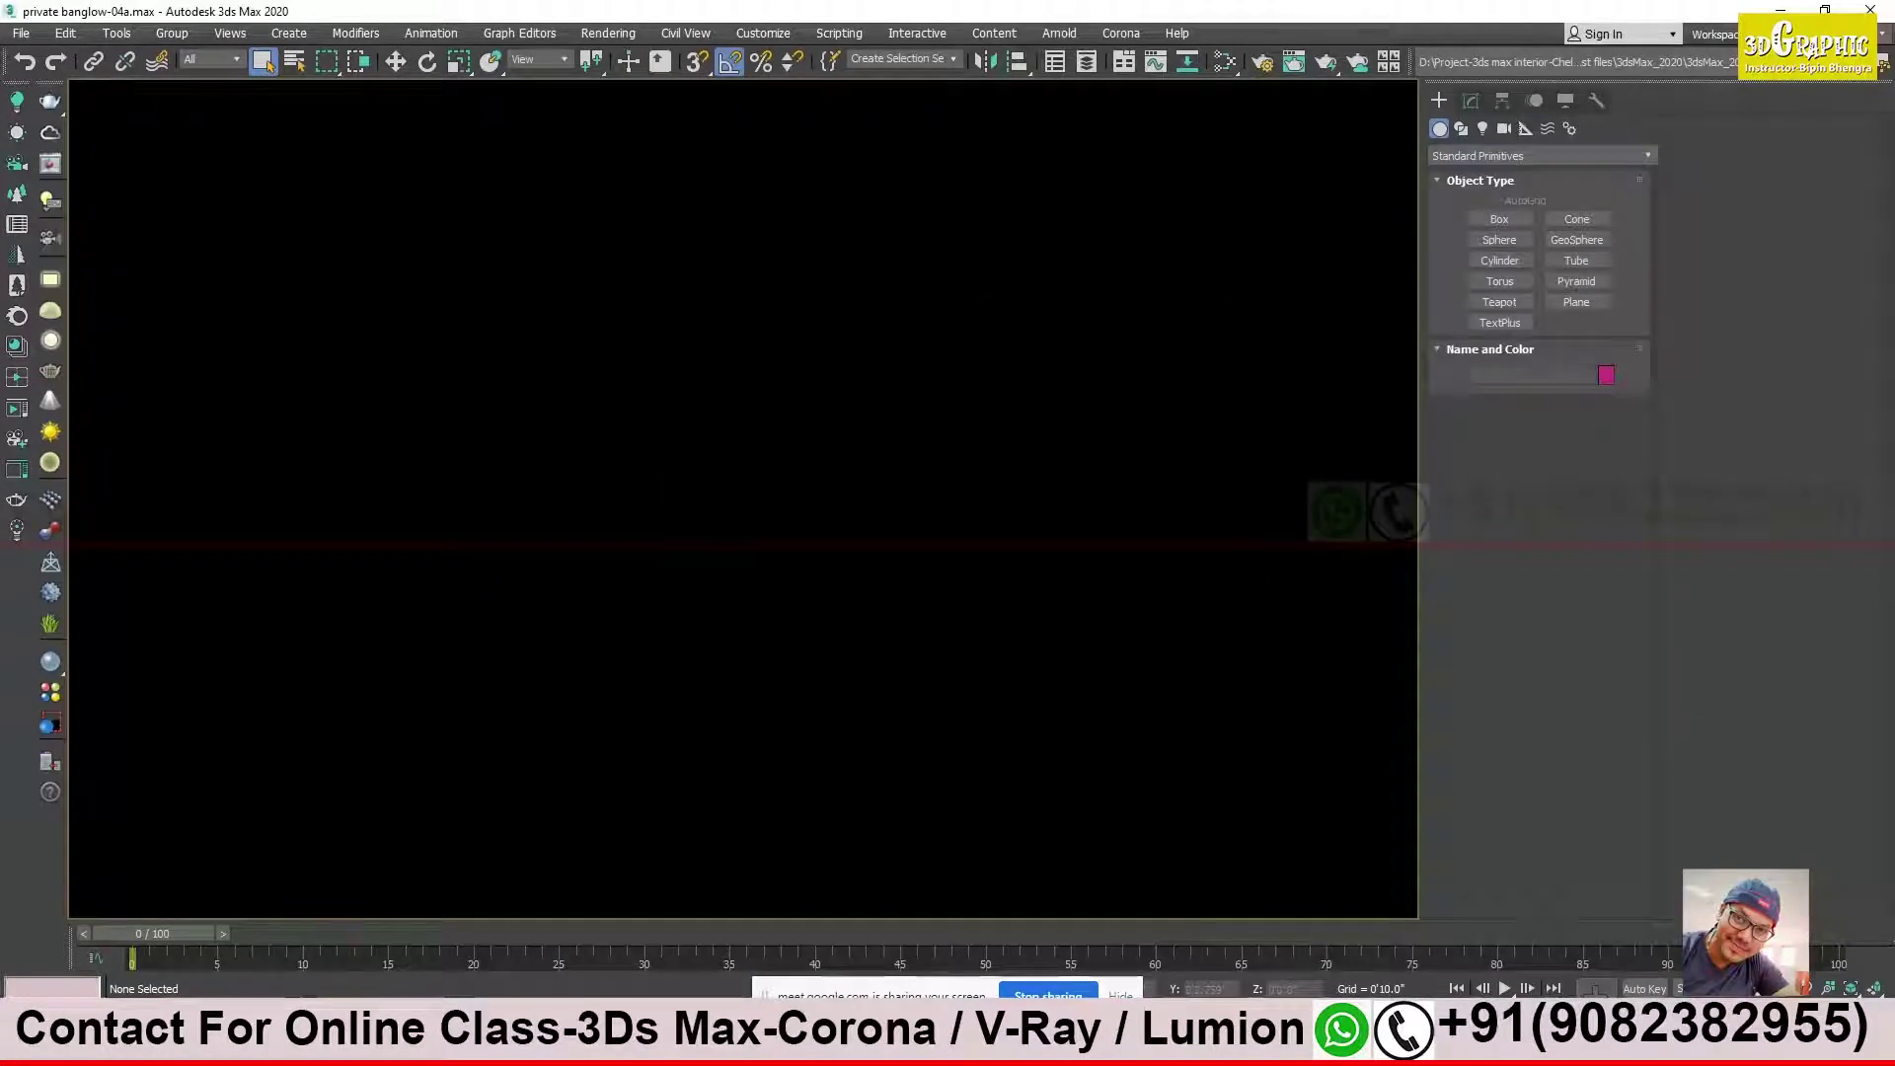
click(1121, 995)
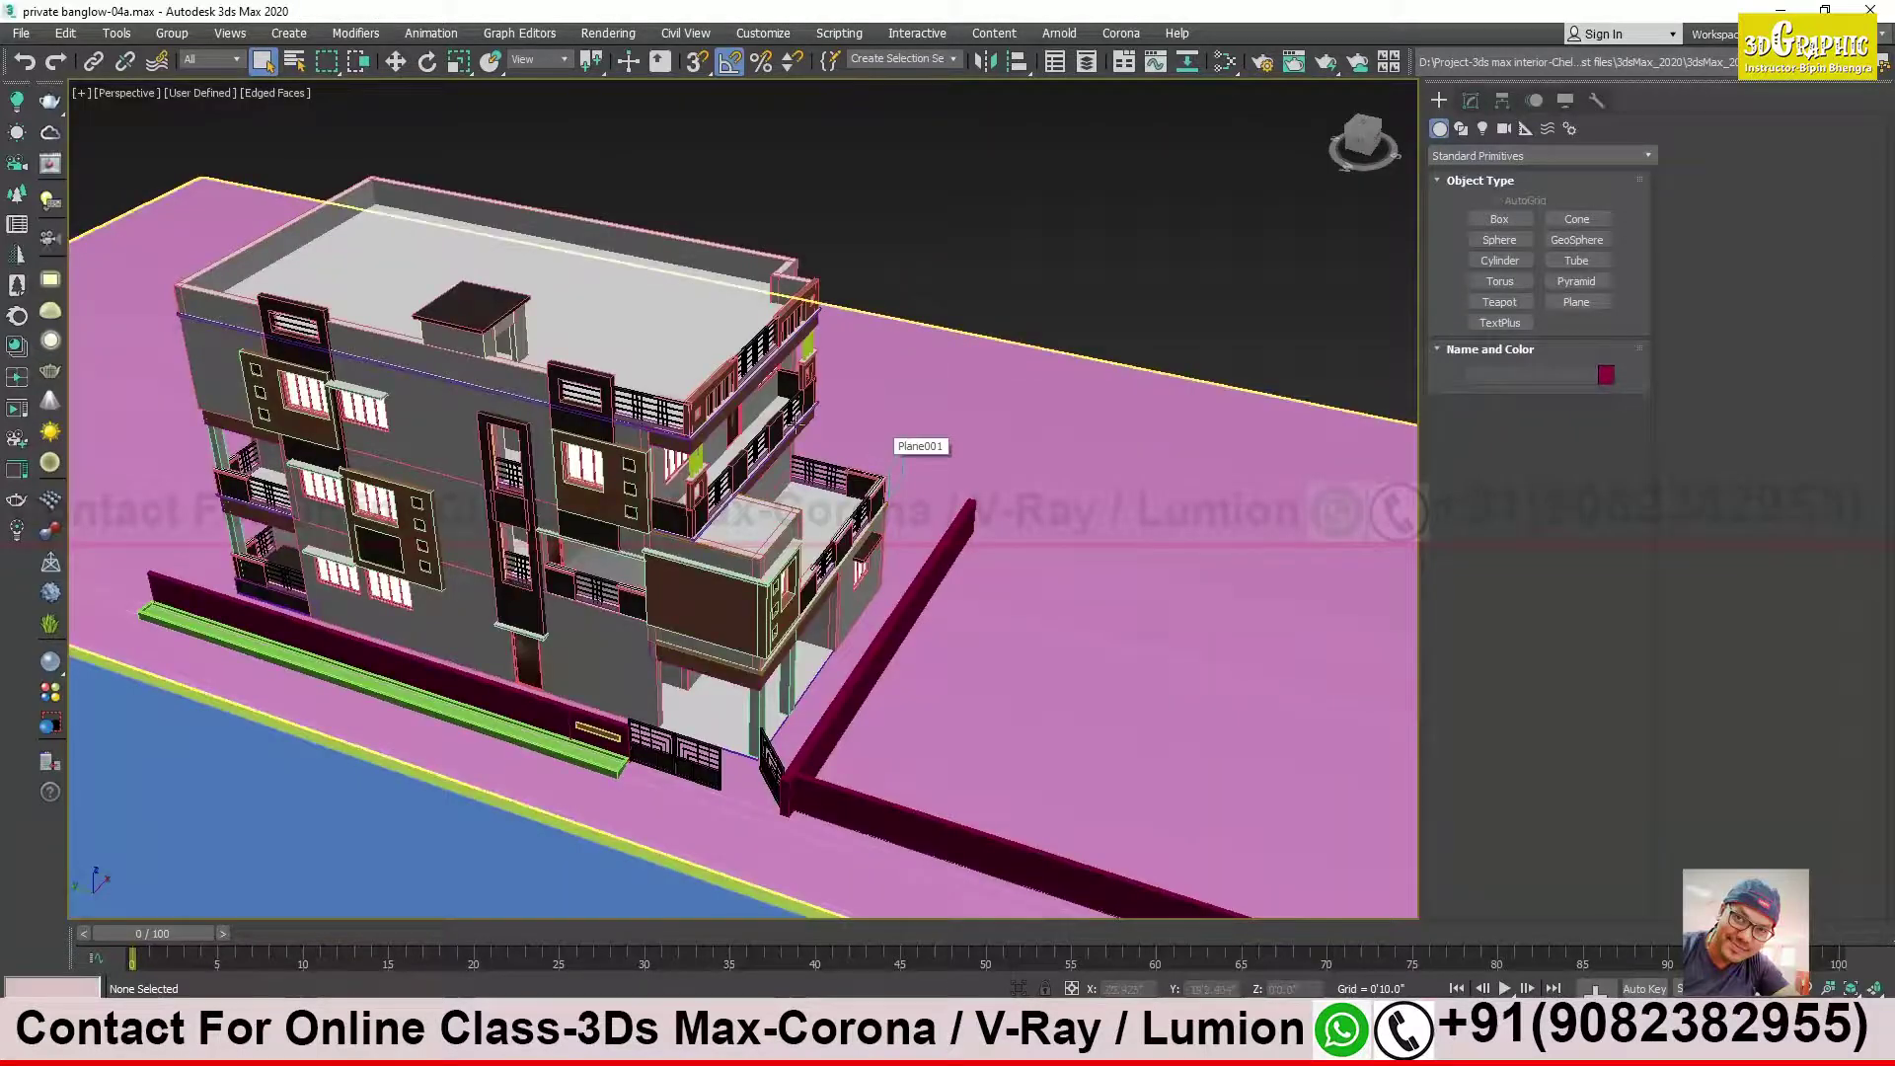
mouse_move(908, 434)
middle_down()
mouse_move(749, 514)
mouse_move(788, 544)
middle_up()
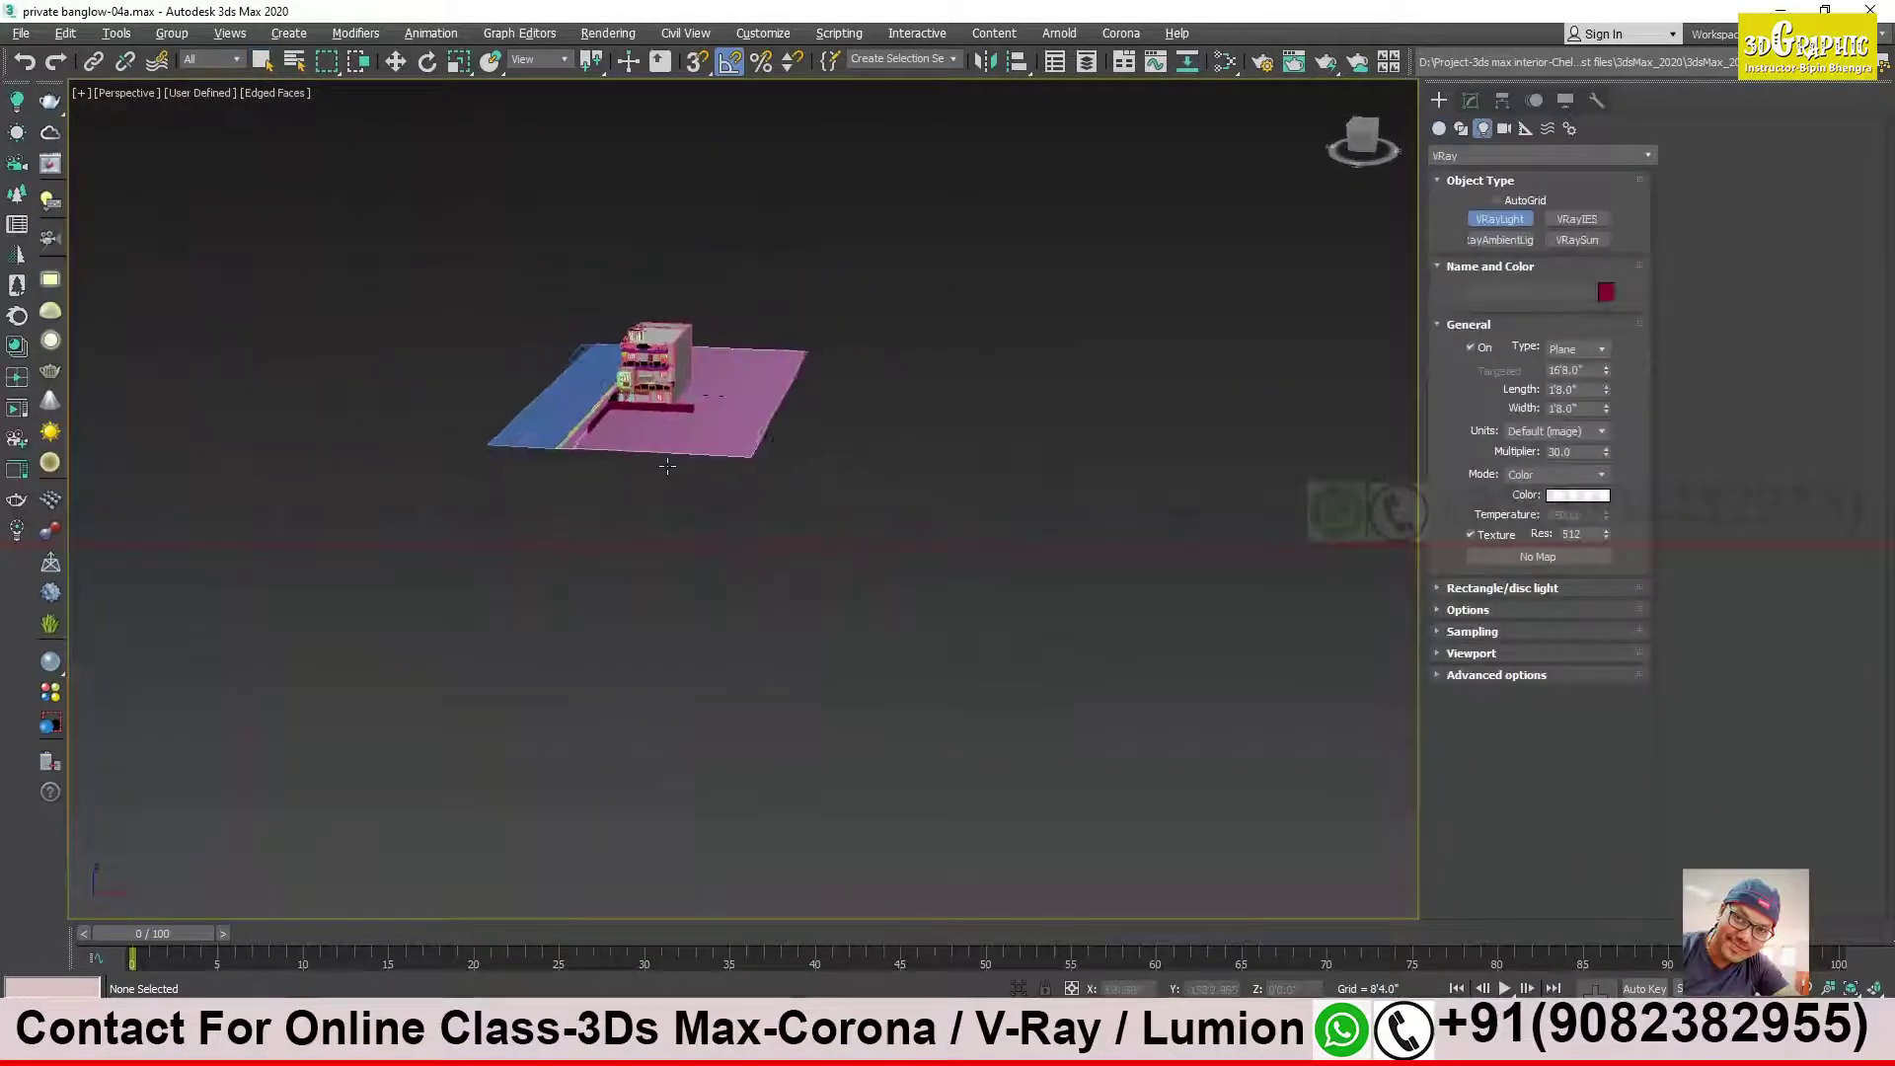
Step: Draw a VRayLight plane light, VRayLight001, to the bungalow's left in Front view
key(f)
scroll(616, 710, down, 2)
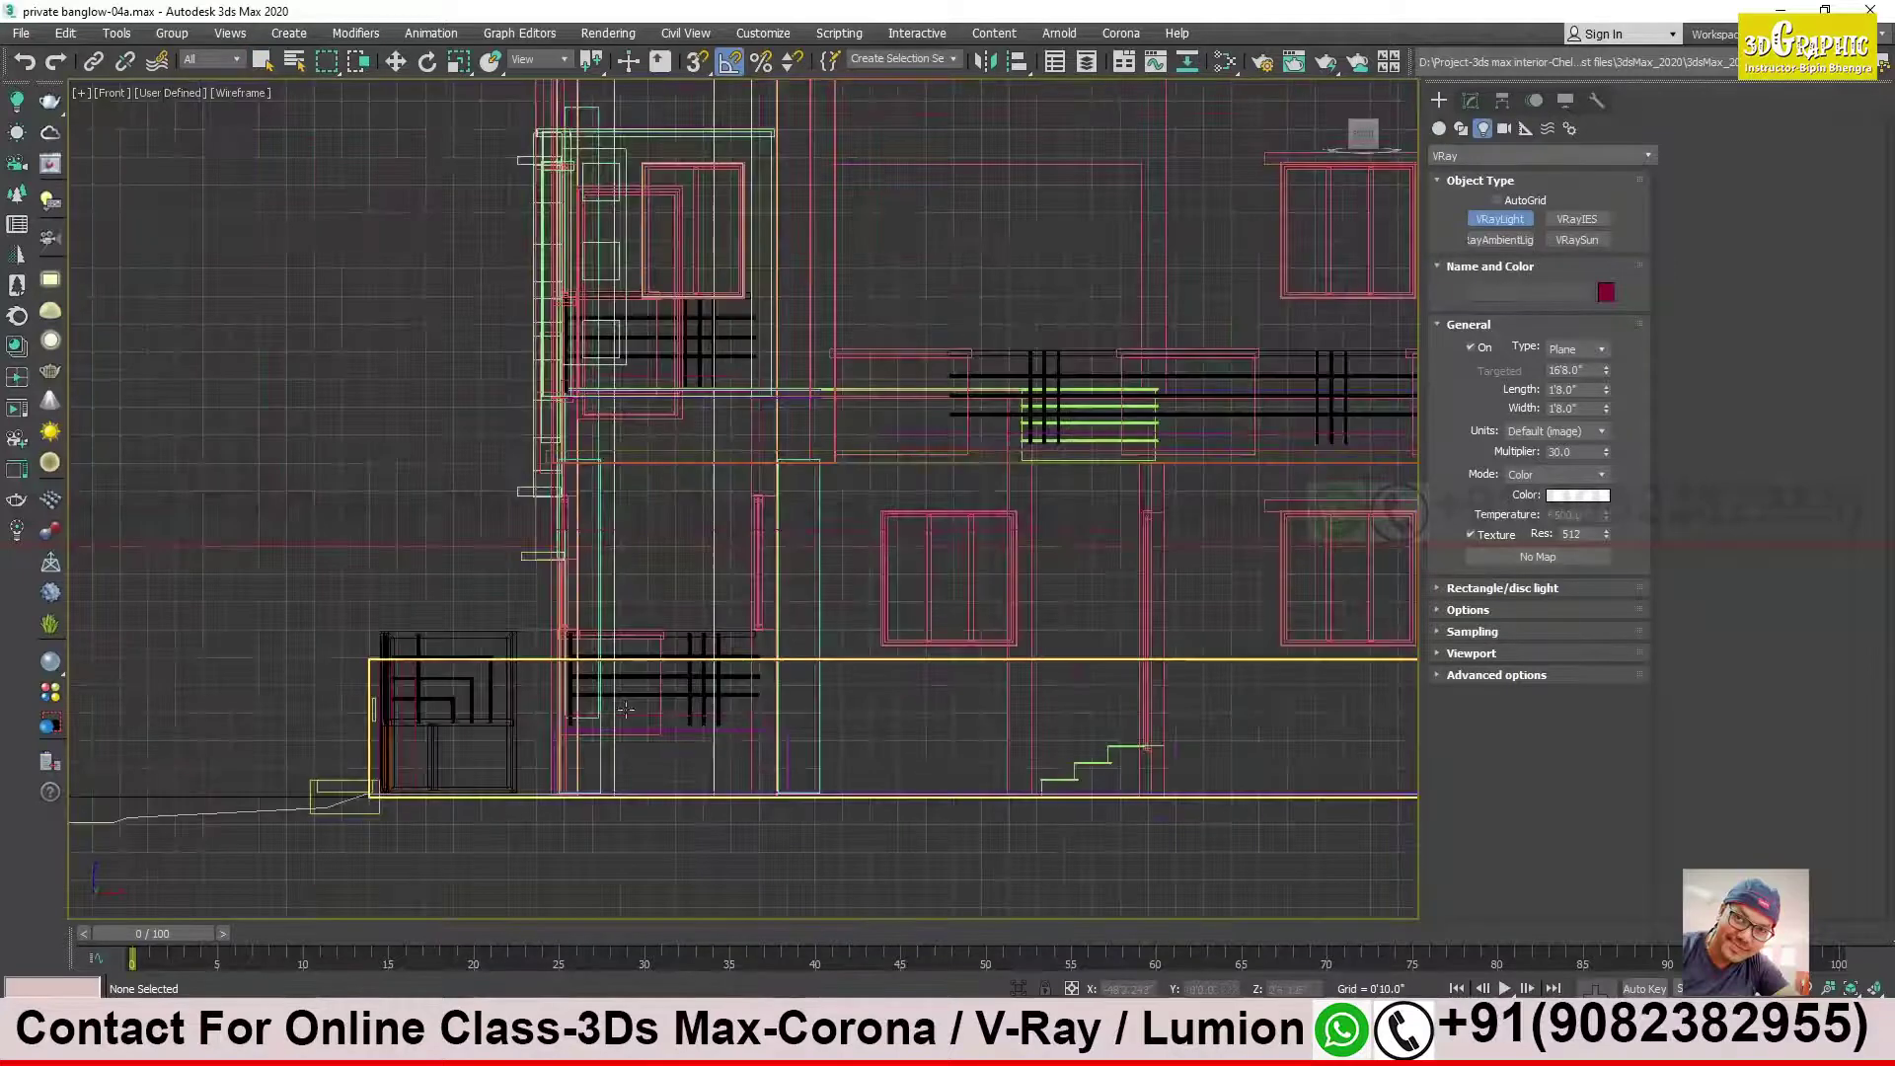
scroll(616, 711, down, 4)
drag(277, 372, 408, 658)
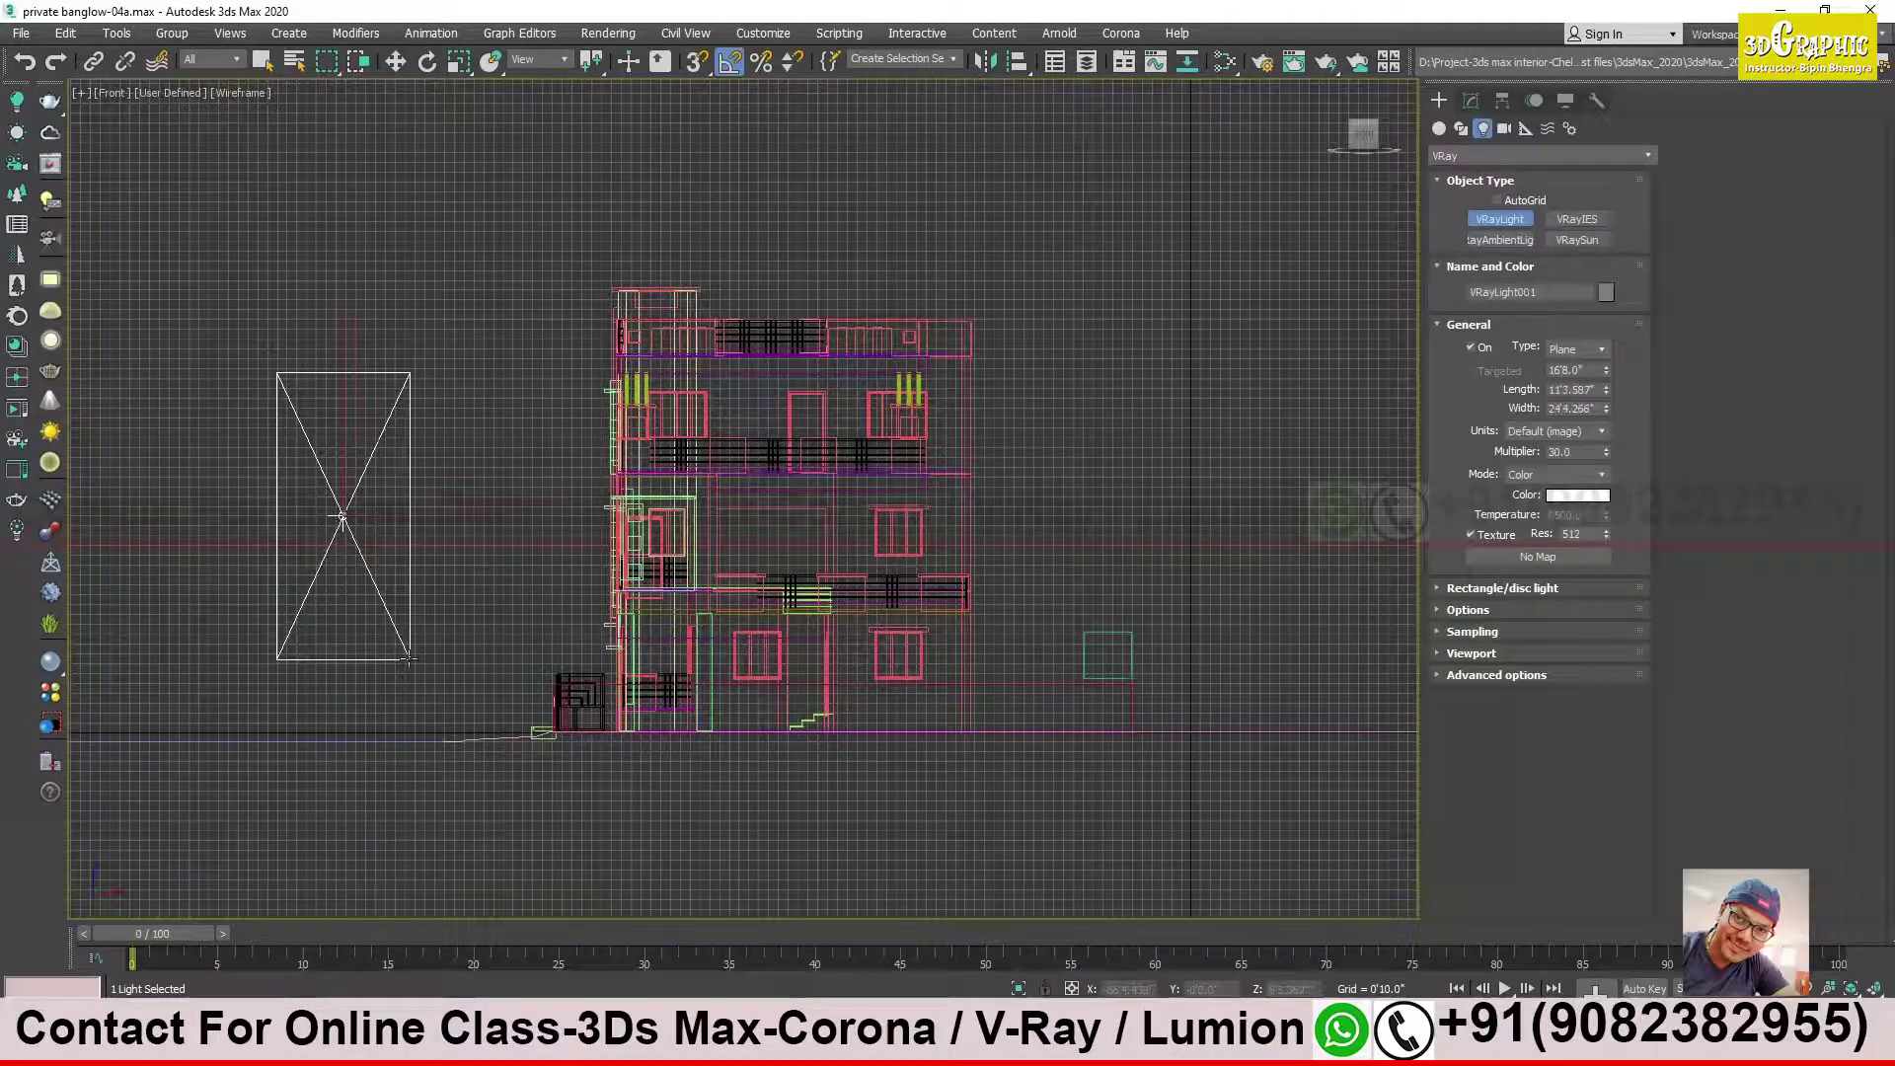
right_click(407, 659)
Step: Switch to a Perspective view with Standard shading, framed on the new light
key(q)
key(z)
scroll(453, 652, down, 5)
key(p)
key(F3)
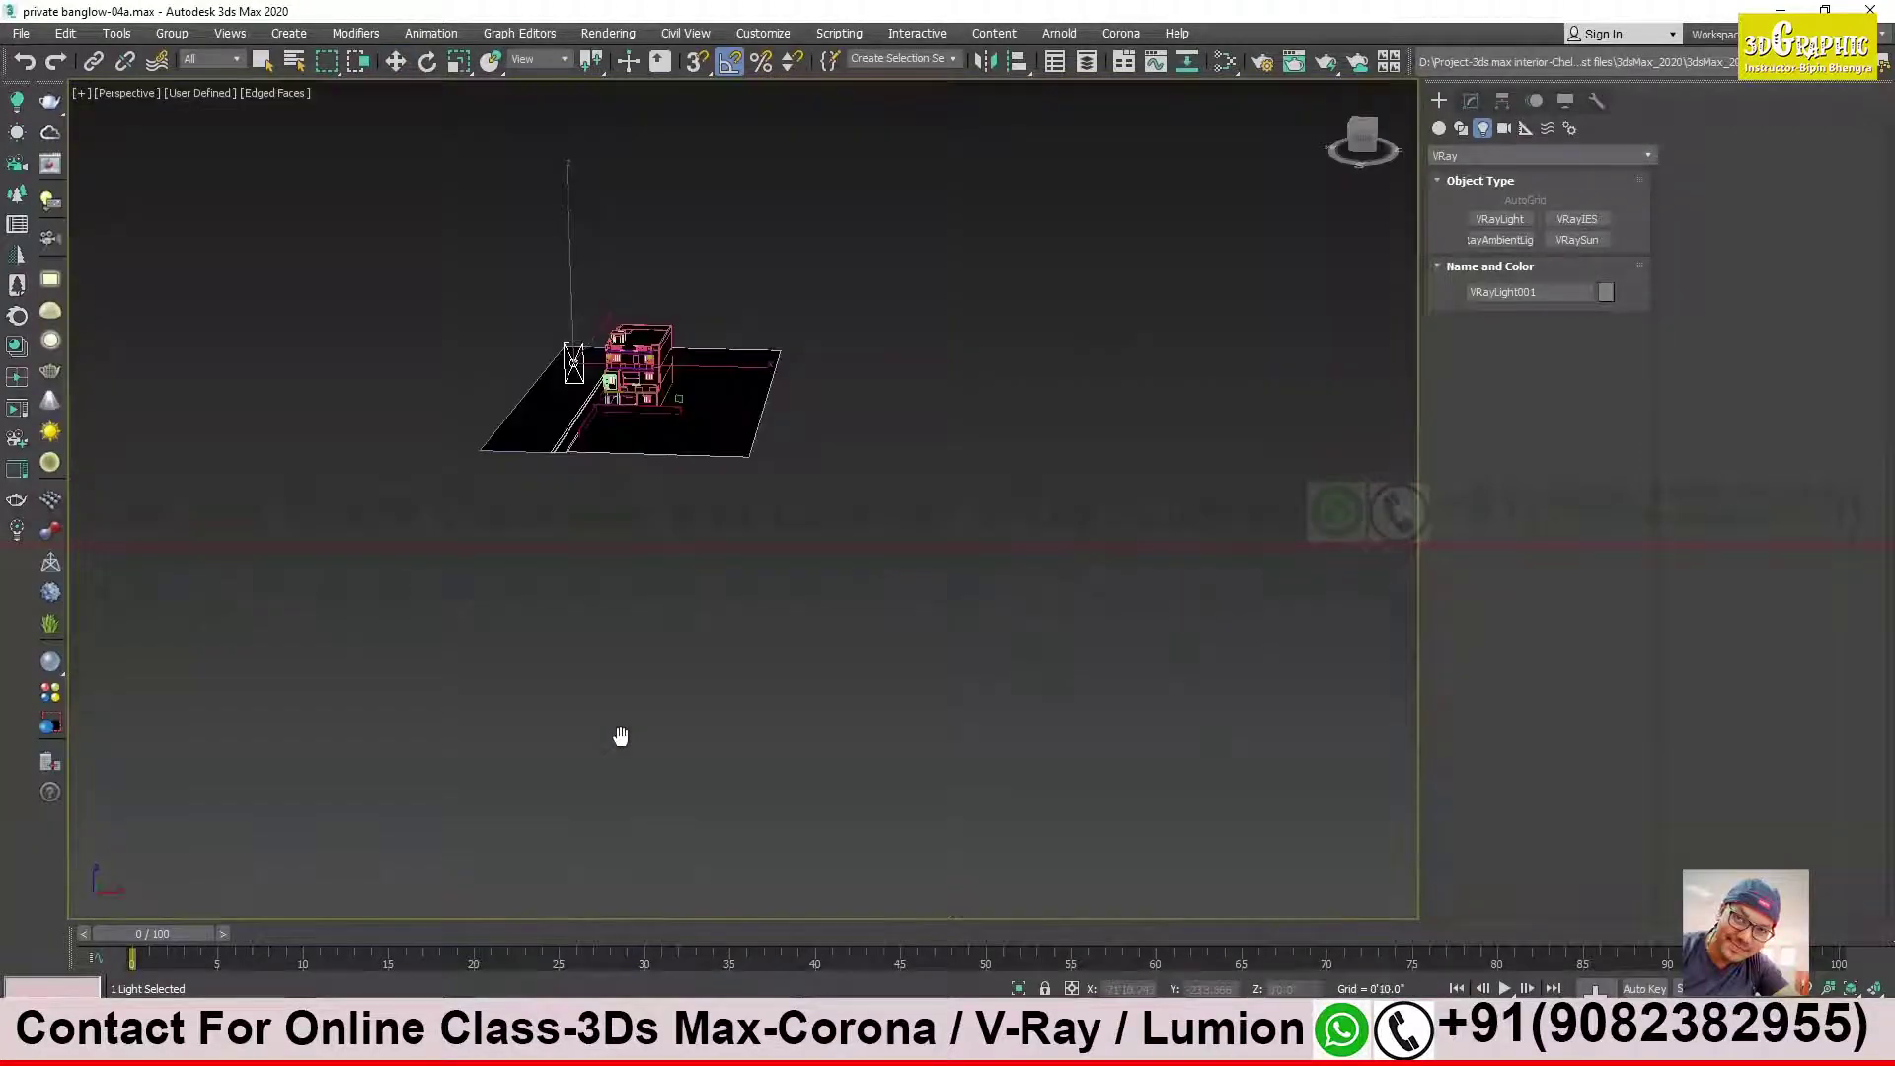
key(z)
alt+middle_drag(618, 740, 859, 659)
scroll(868, 632, down, 5)
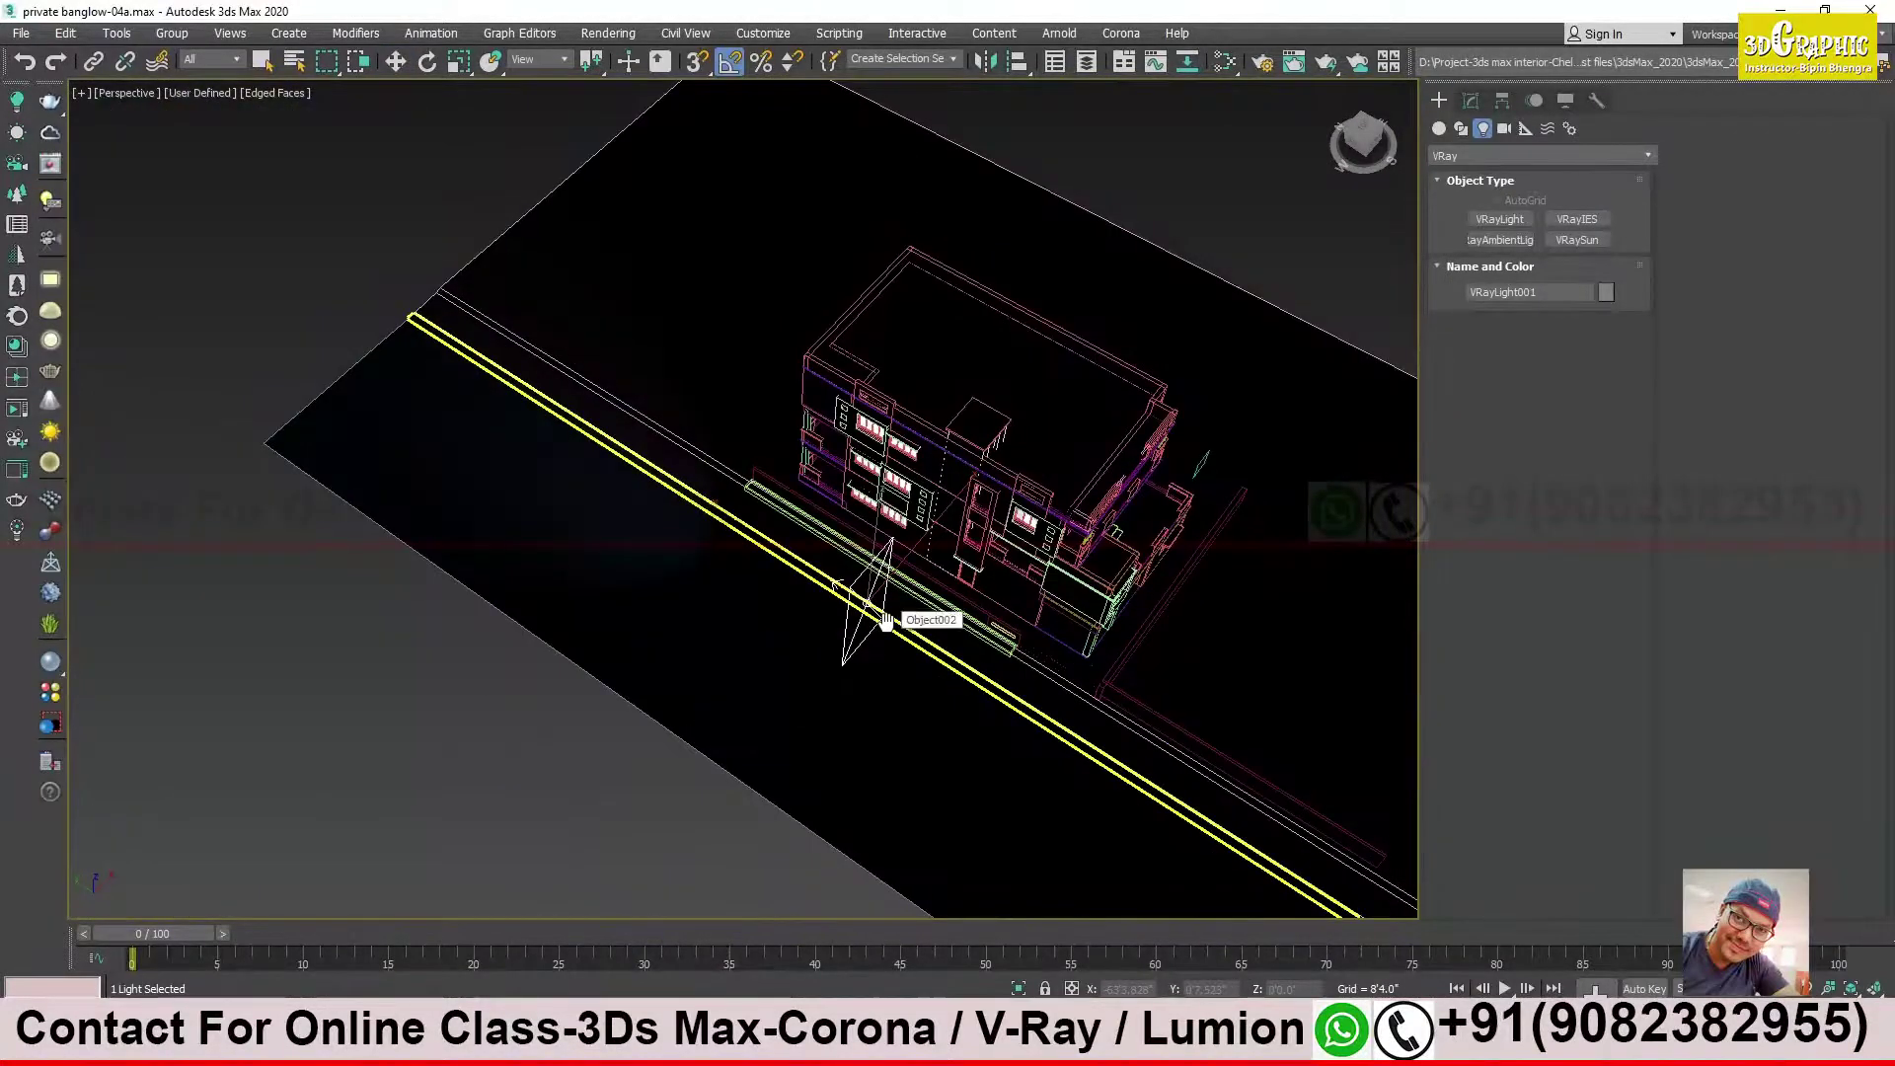
key(w)
click(198, 92)
click(277, 209)
Step: Move VRayLight001 just past the floor's right edge
scroll(454, 435, down, 5)
drag(186, 91, 509, 373)
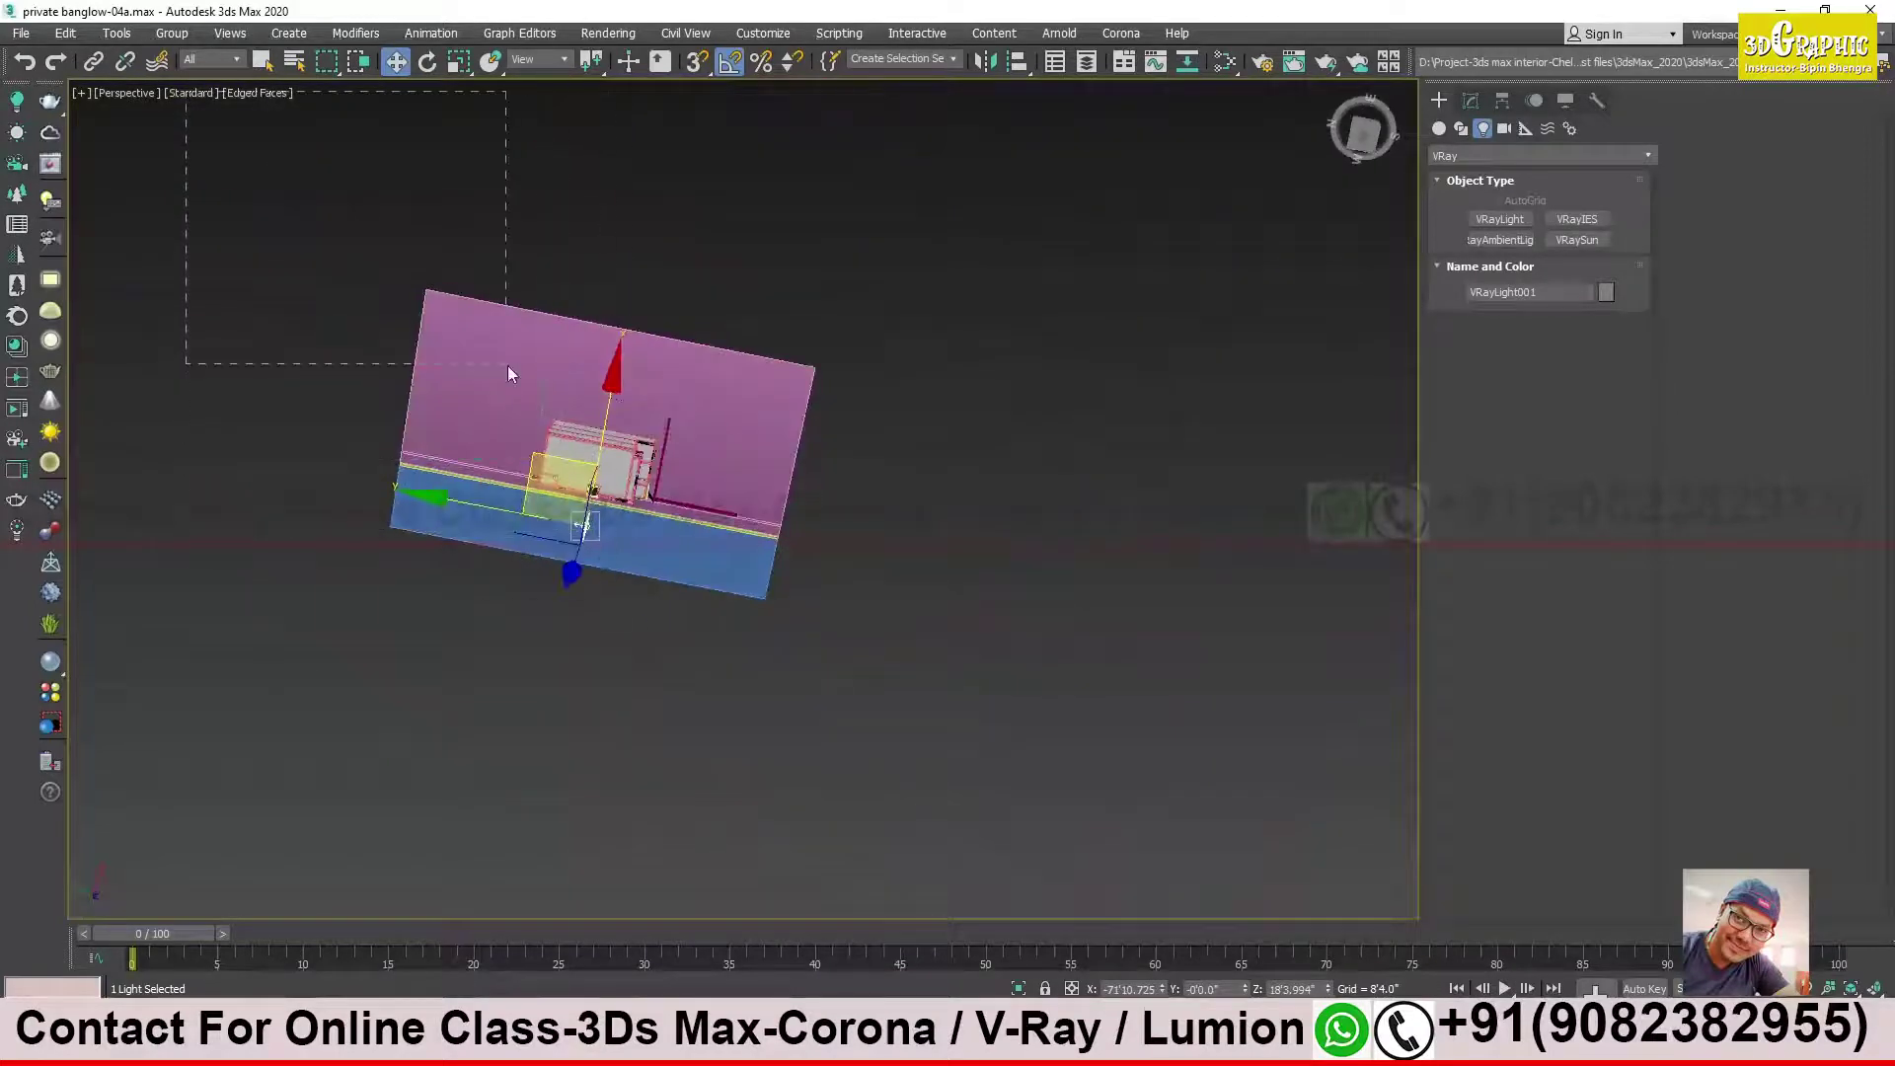
drag(508, 373, 420, 232)
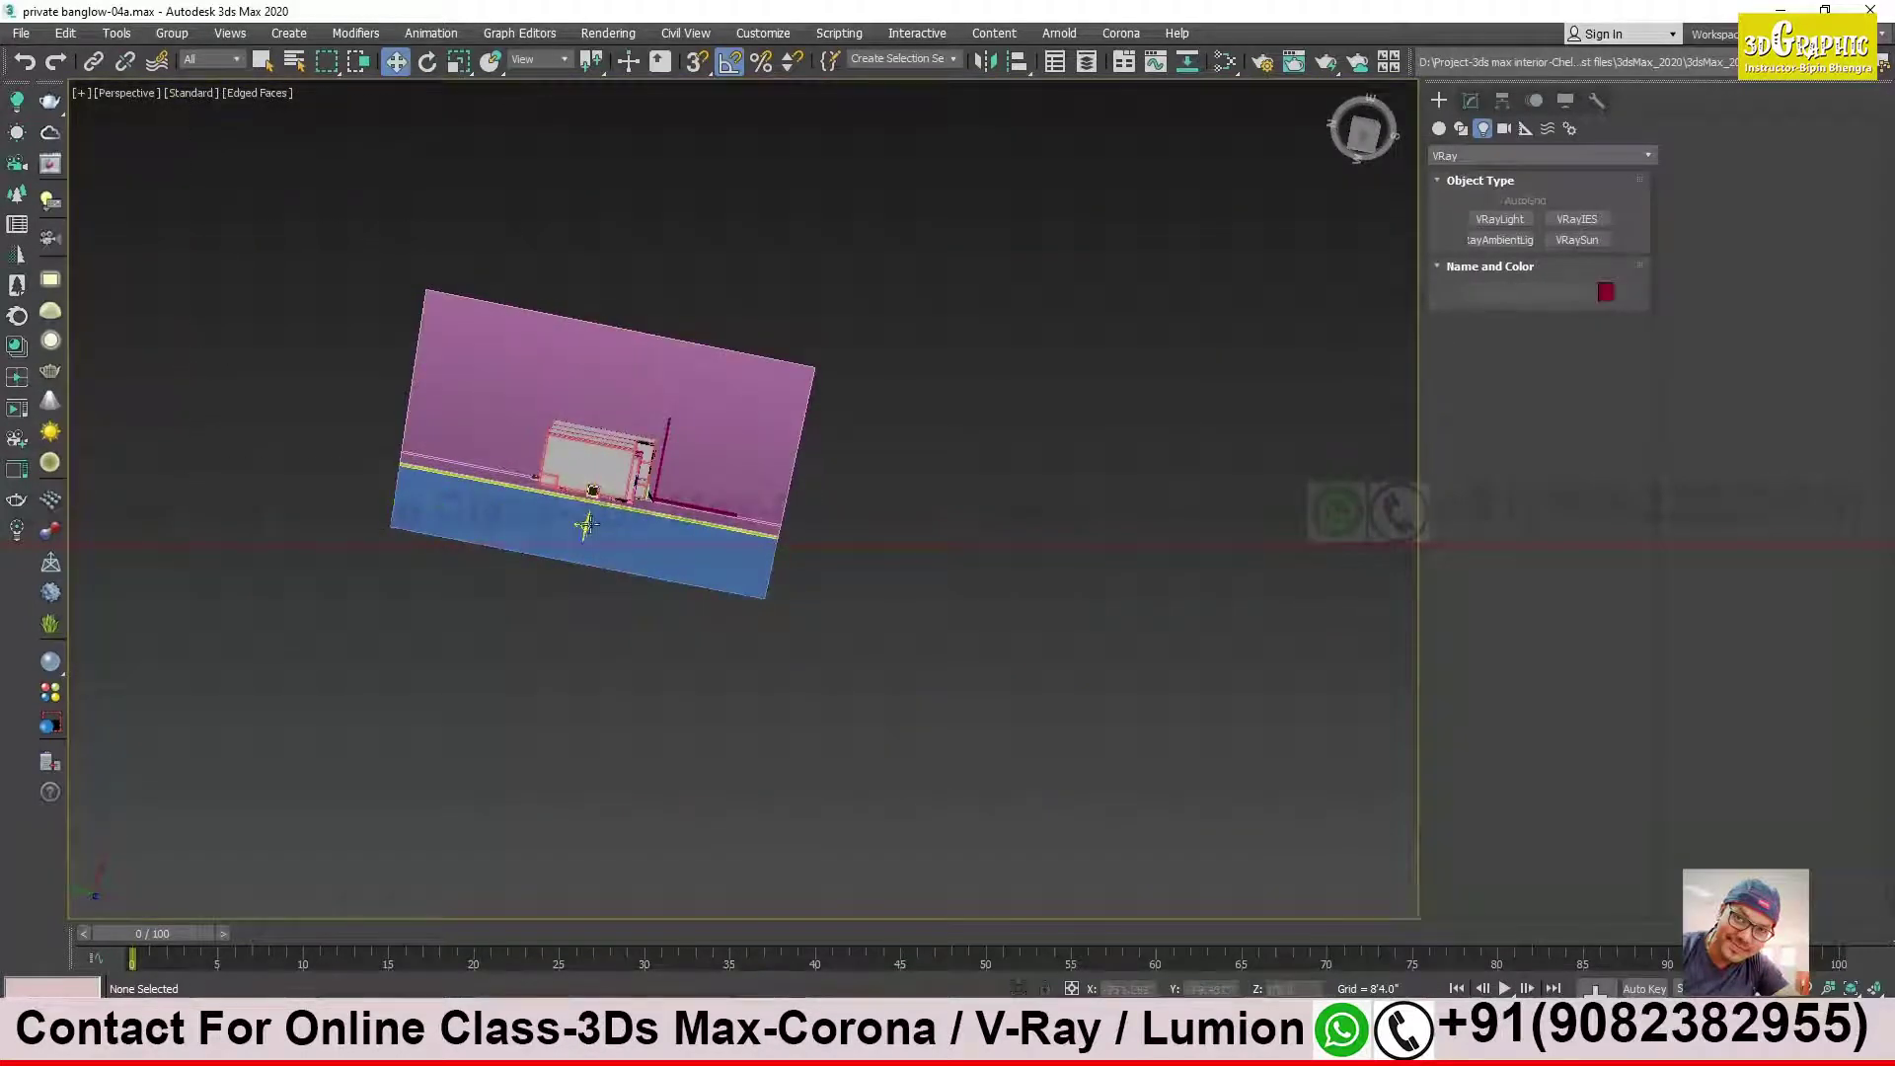
click(587, 526)
drag(573, 508, 851, 553)
mouse_move(851, 553)
alt+middle_down()
mouse_move(800, 466)
mouse_move(867, 549)
alt+middle_up()
Step: Open VRayLight001's Exclude/Include list and search it for '['
click(1470, 99)
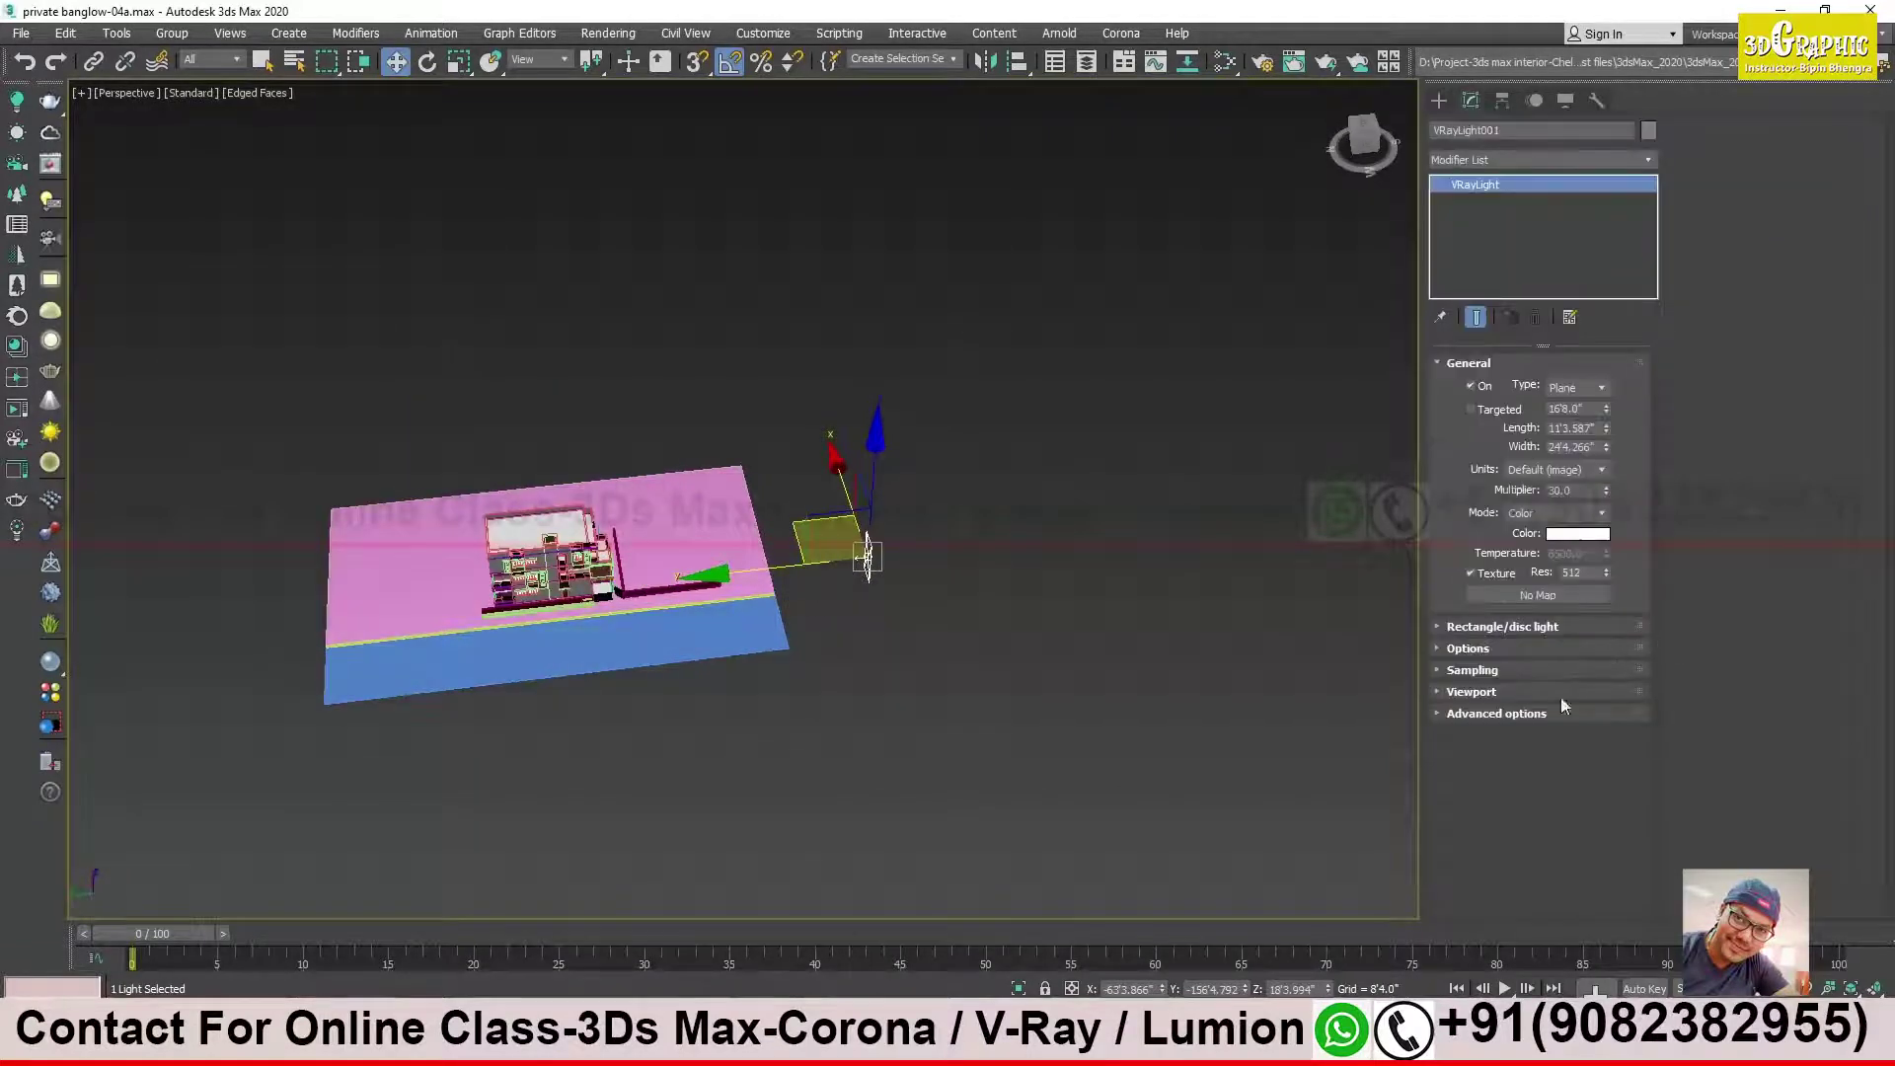
click(1489, 651)
click(1538, 675)
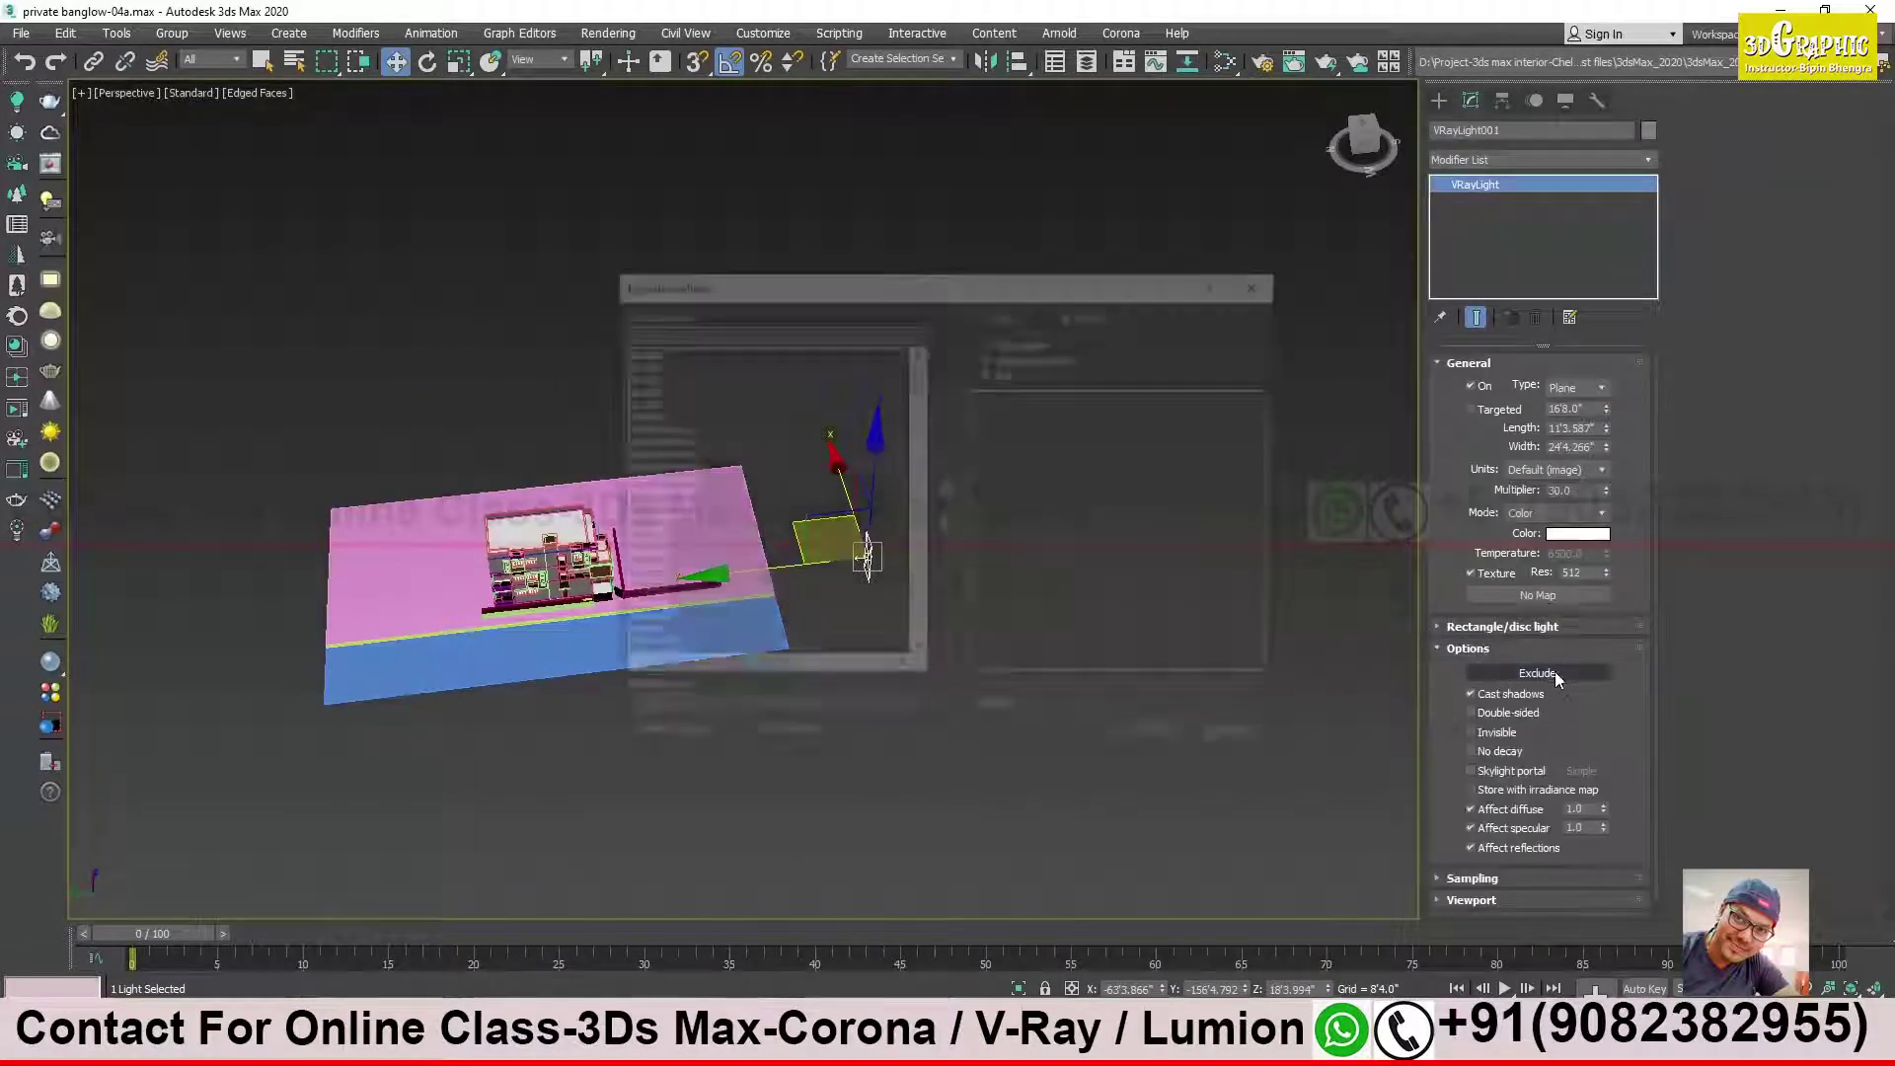
drag(782, 286, 1095, 304)
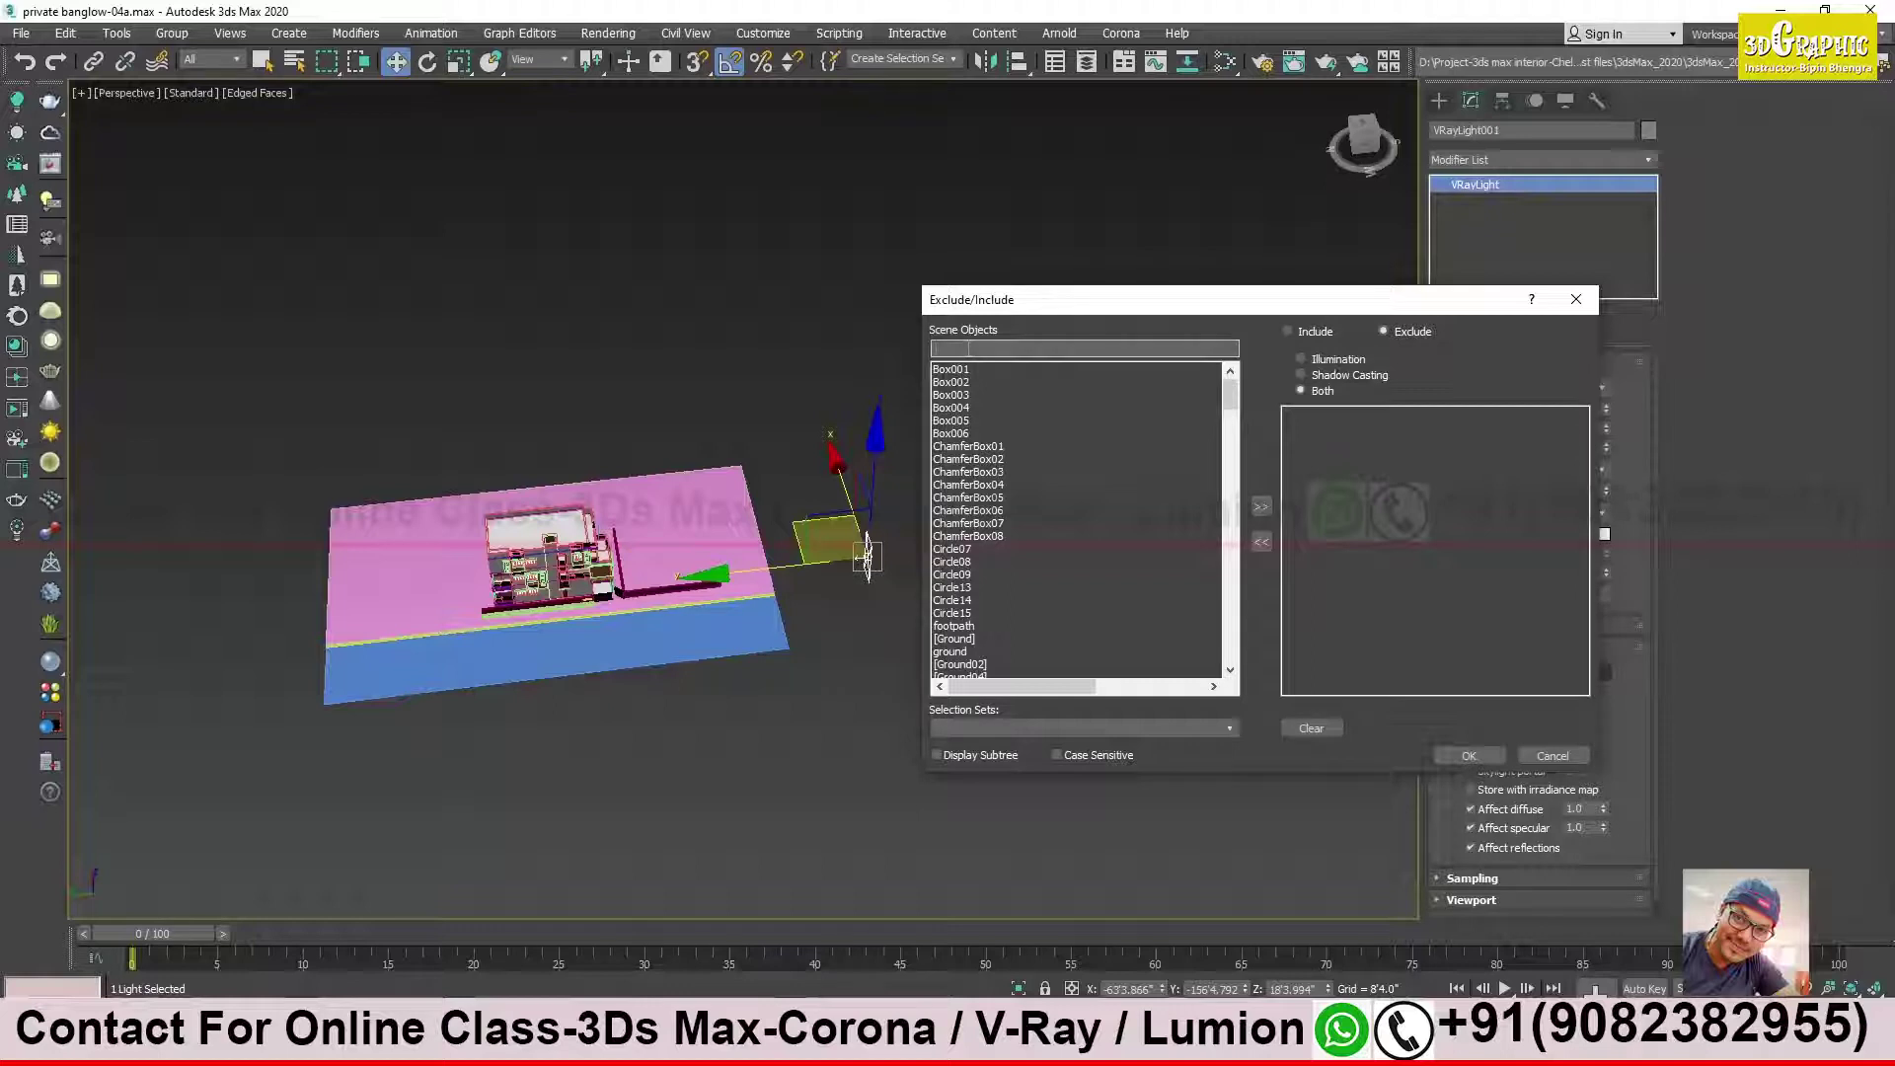
text([)
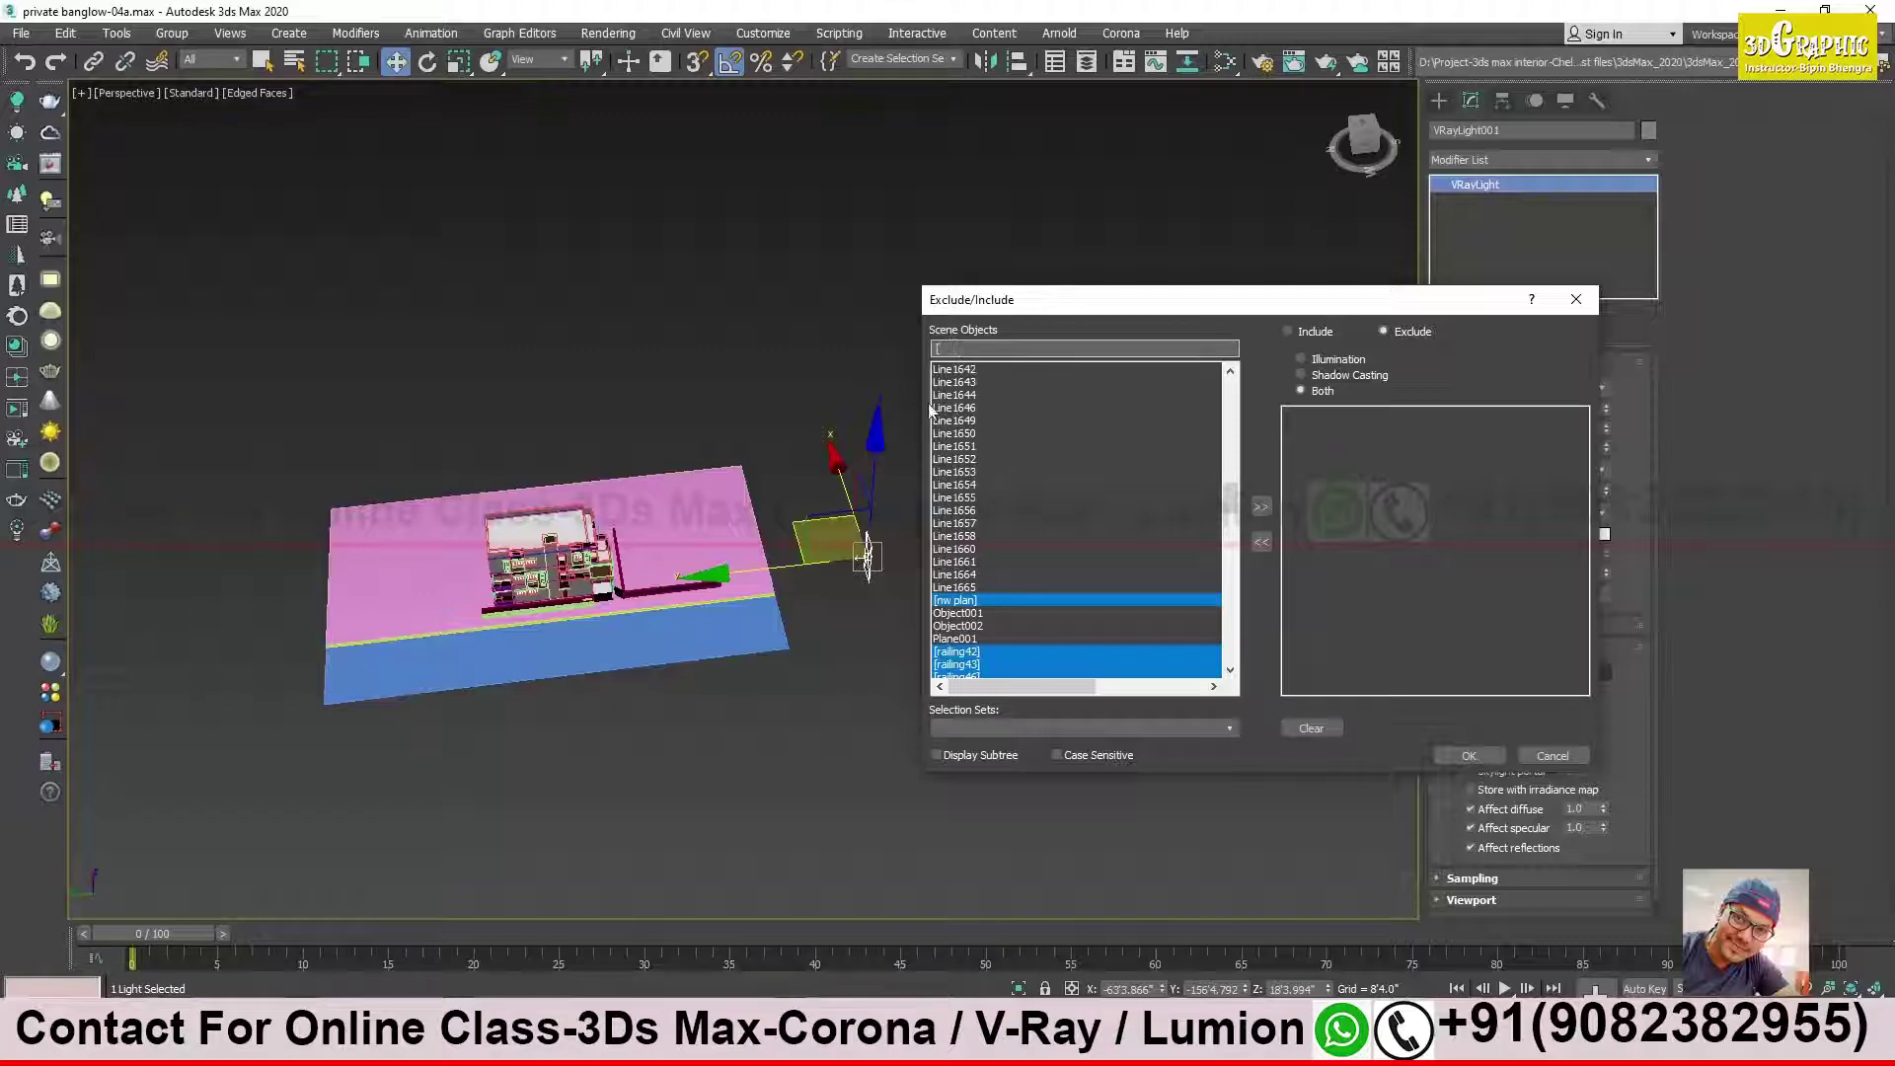
Step: Launch Microsoft Word with a new blank document
key(super)
key(super)
key(super)
text(word)
key(Return)
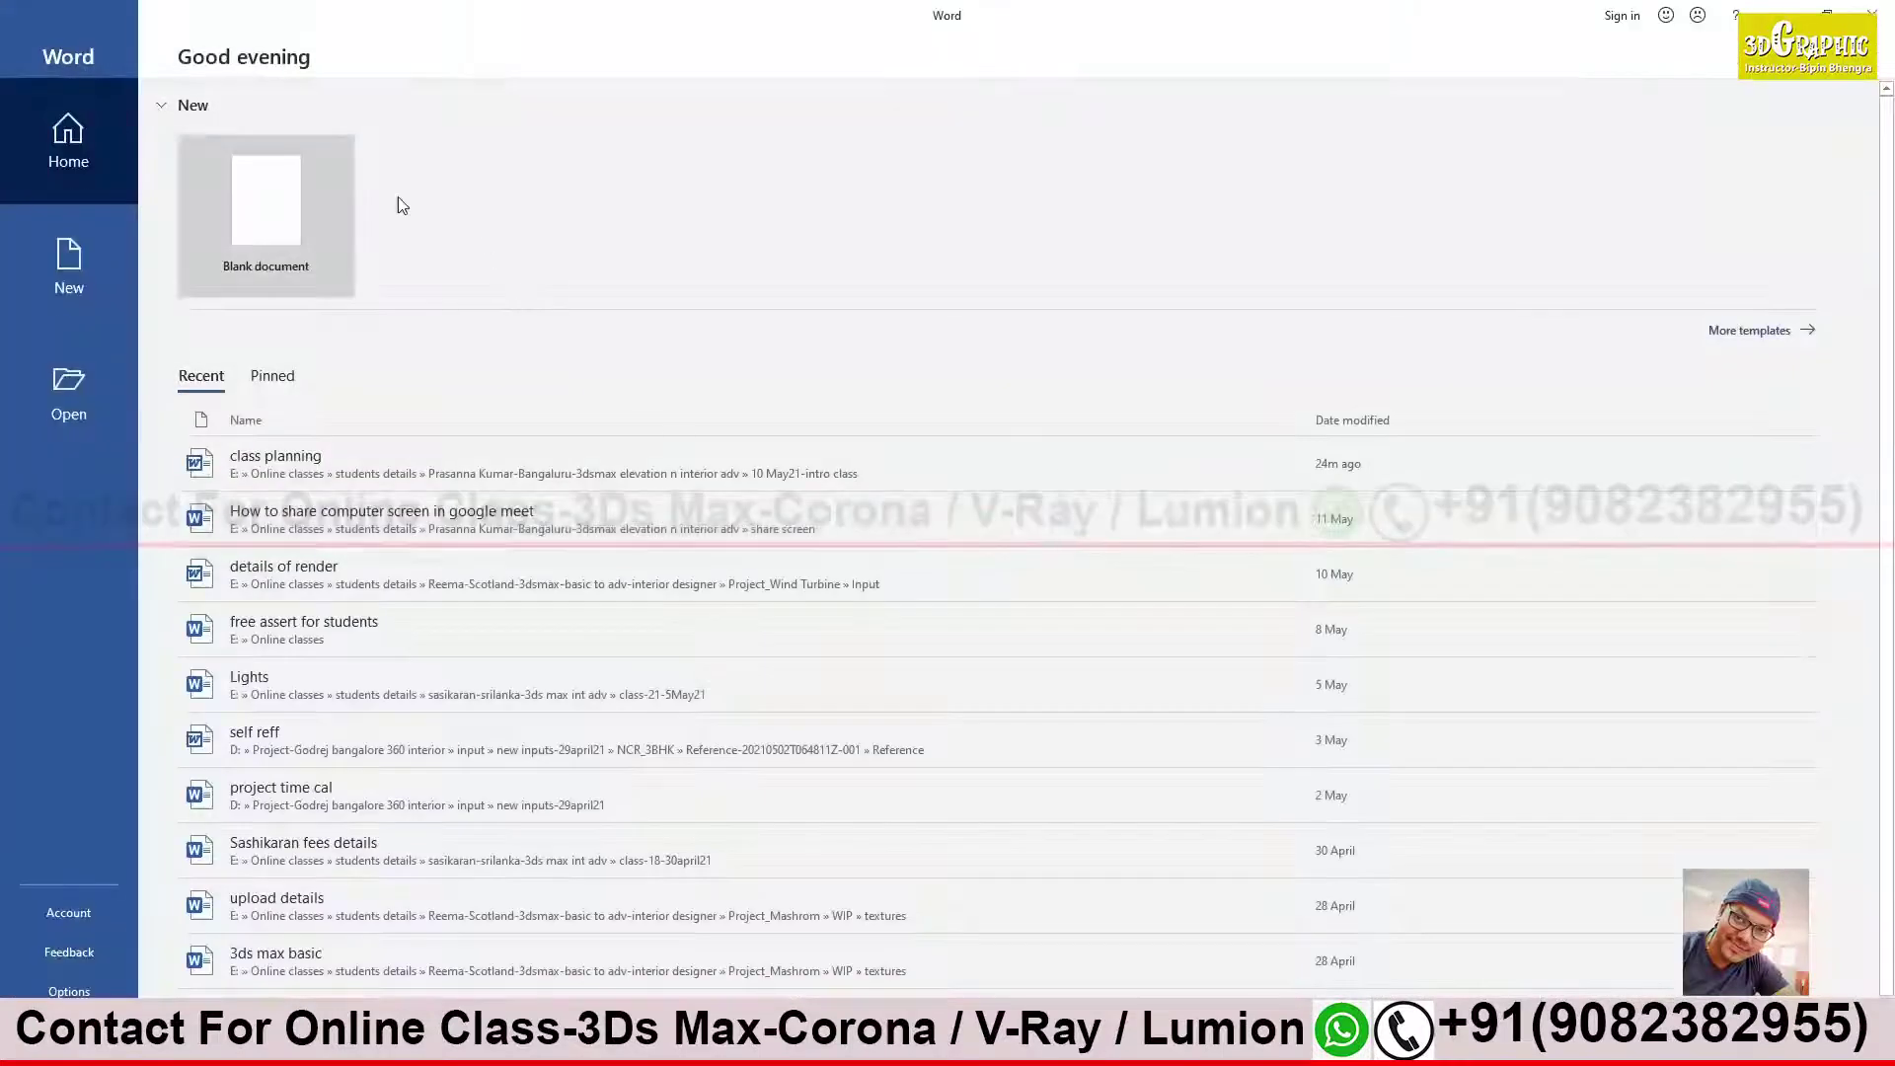
click(289, 202)
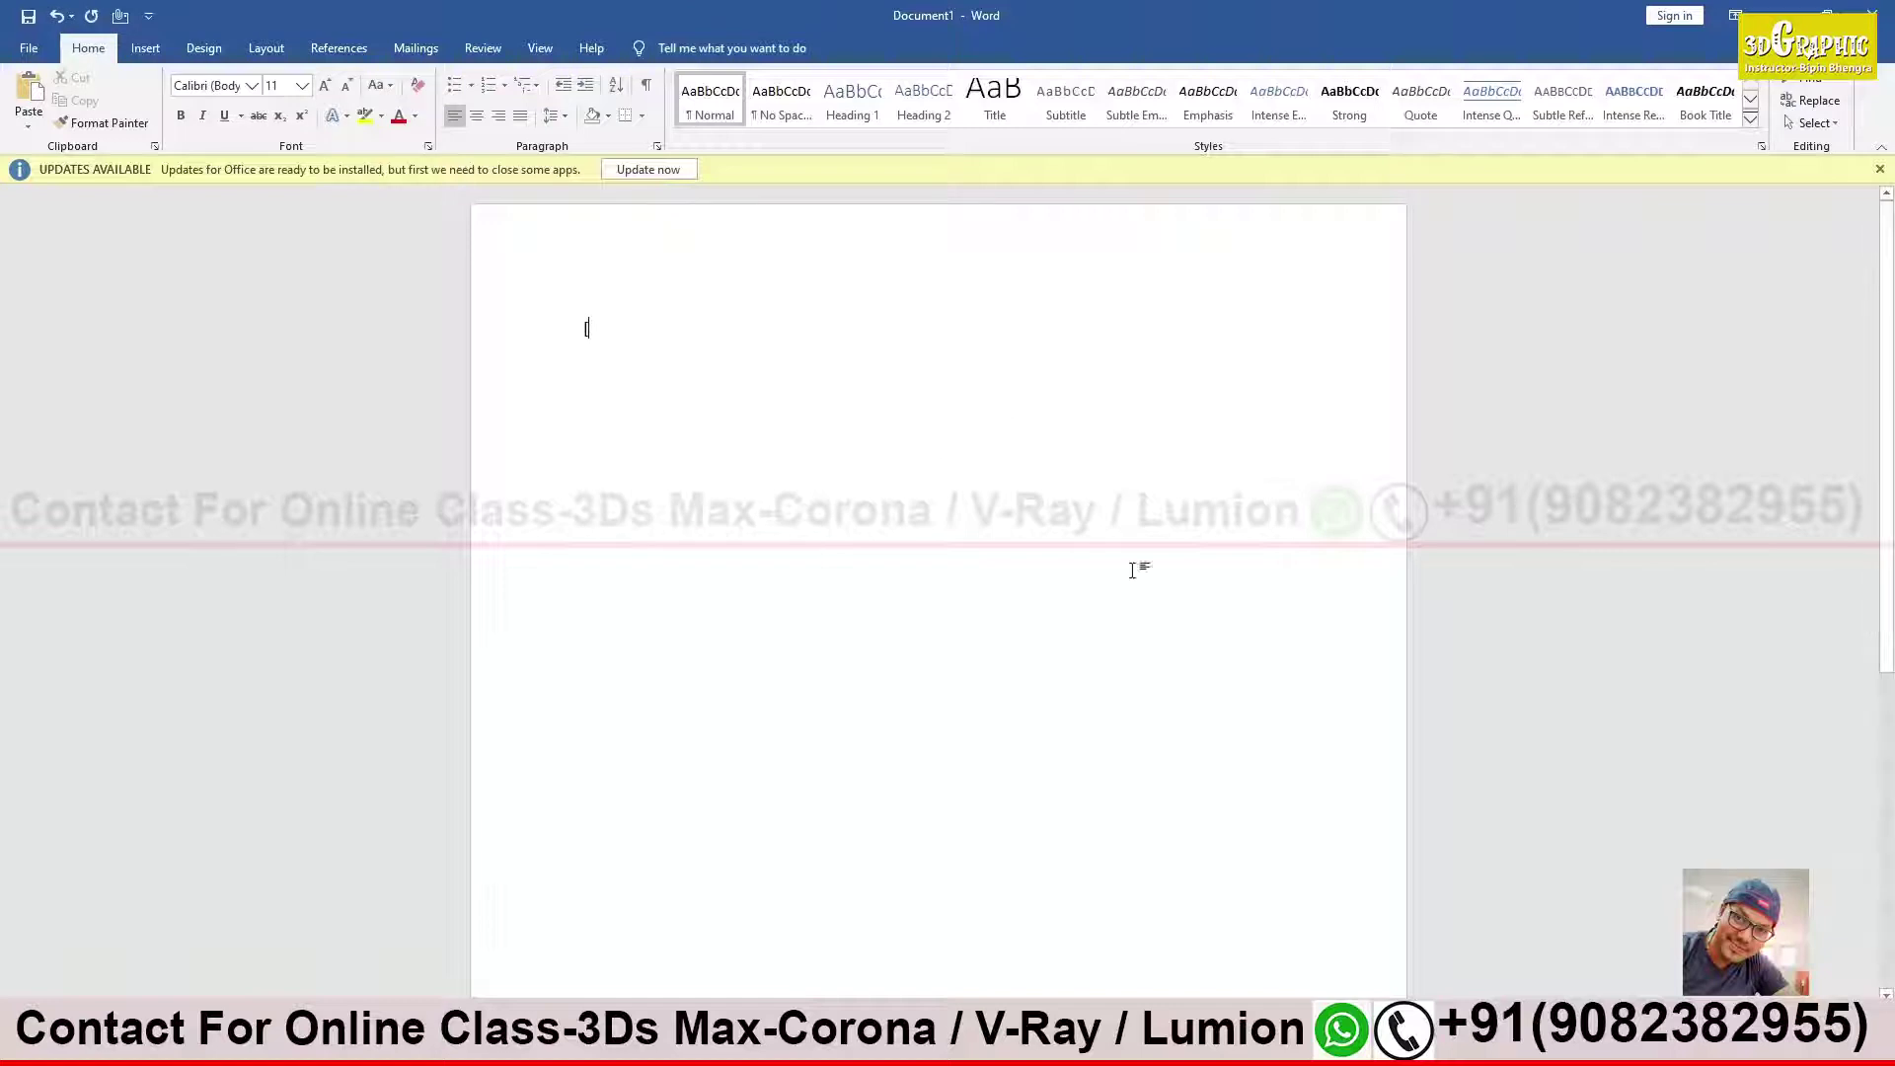
Step: Type the note '[tree' in the Word document, then select and deselect its opening bracket
ctrl+scroll(966, 483, up, 10)
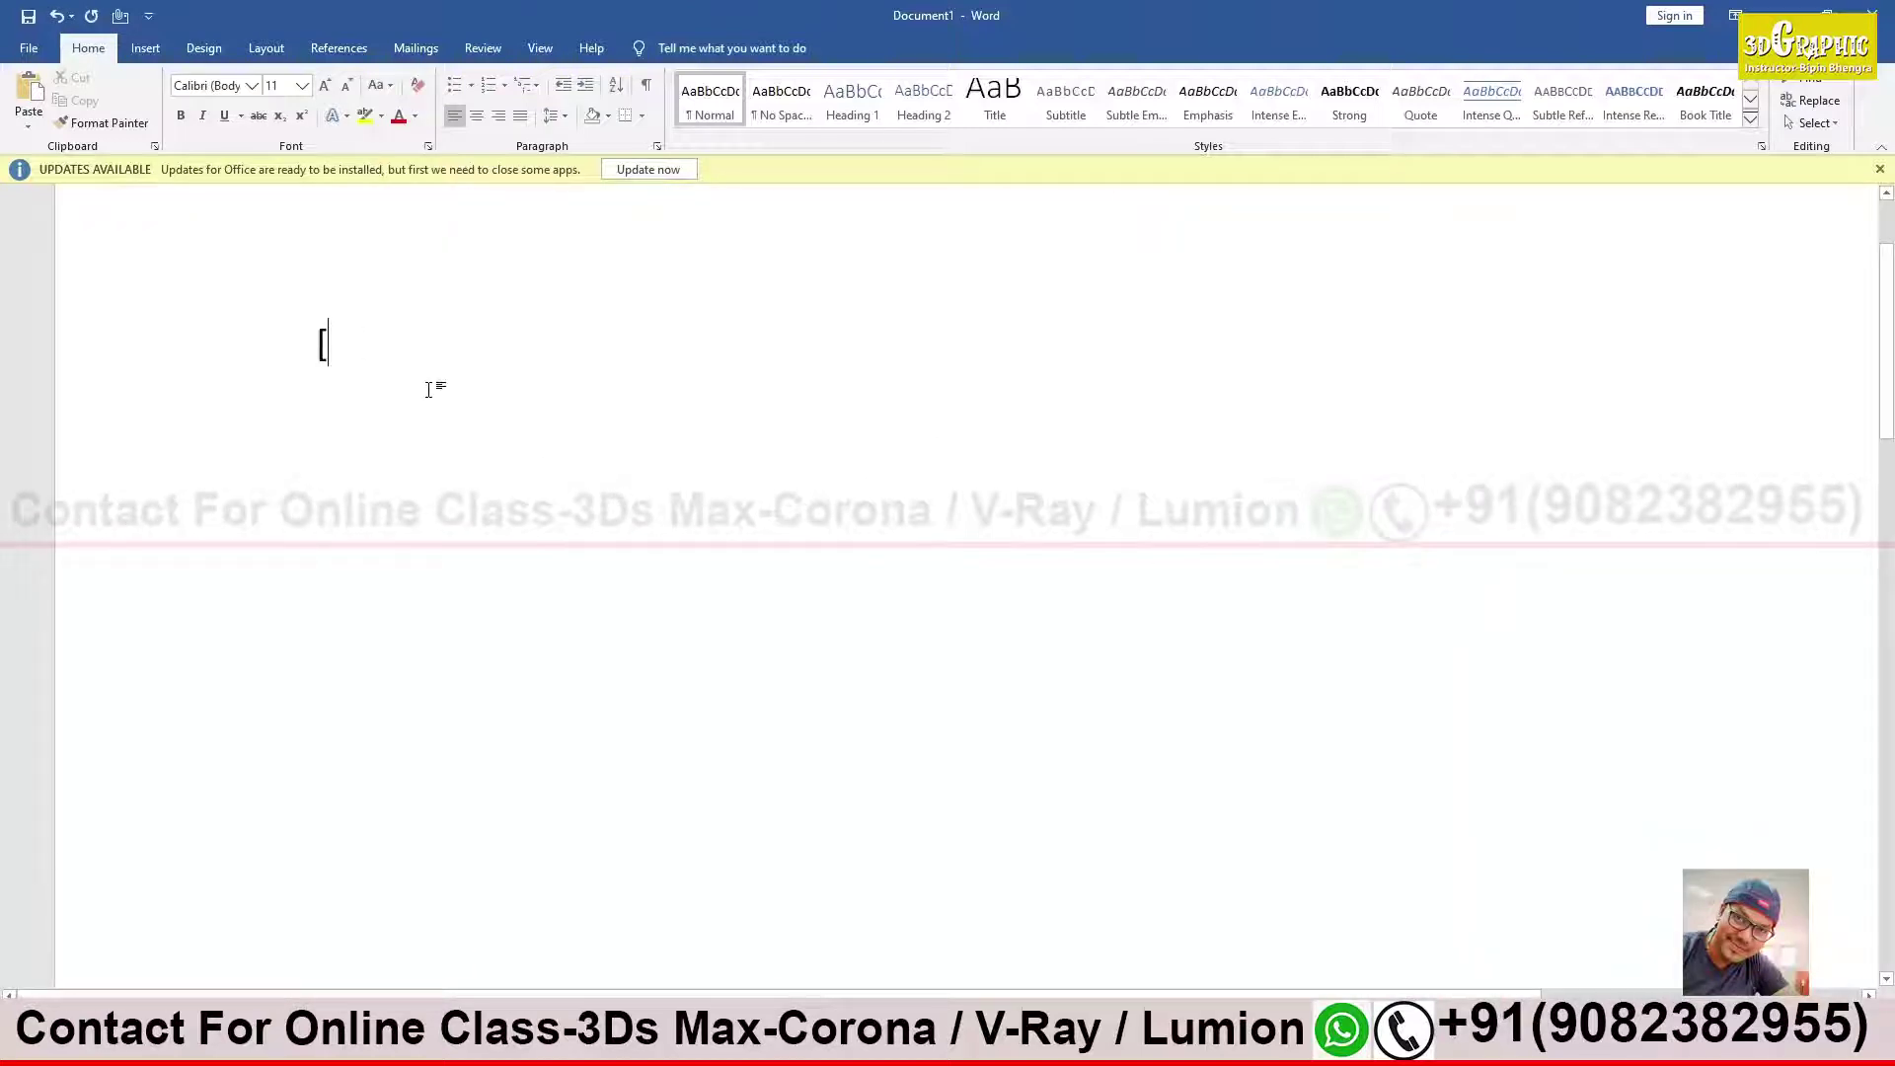
key(BackSpace)
text({)
key(BackSpace)
text([)
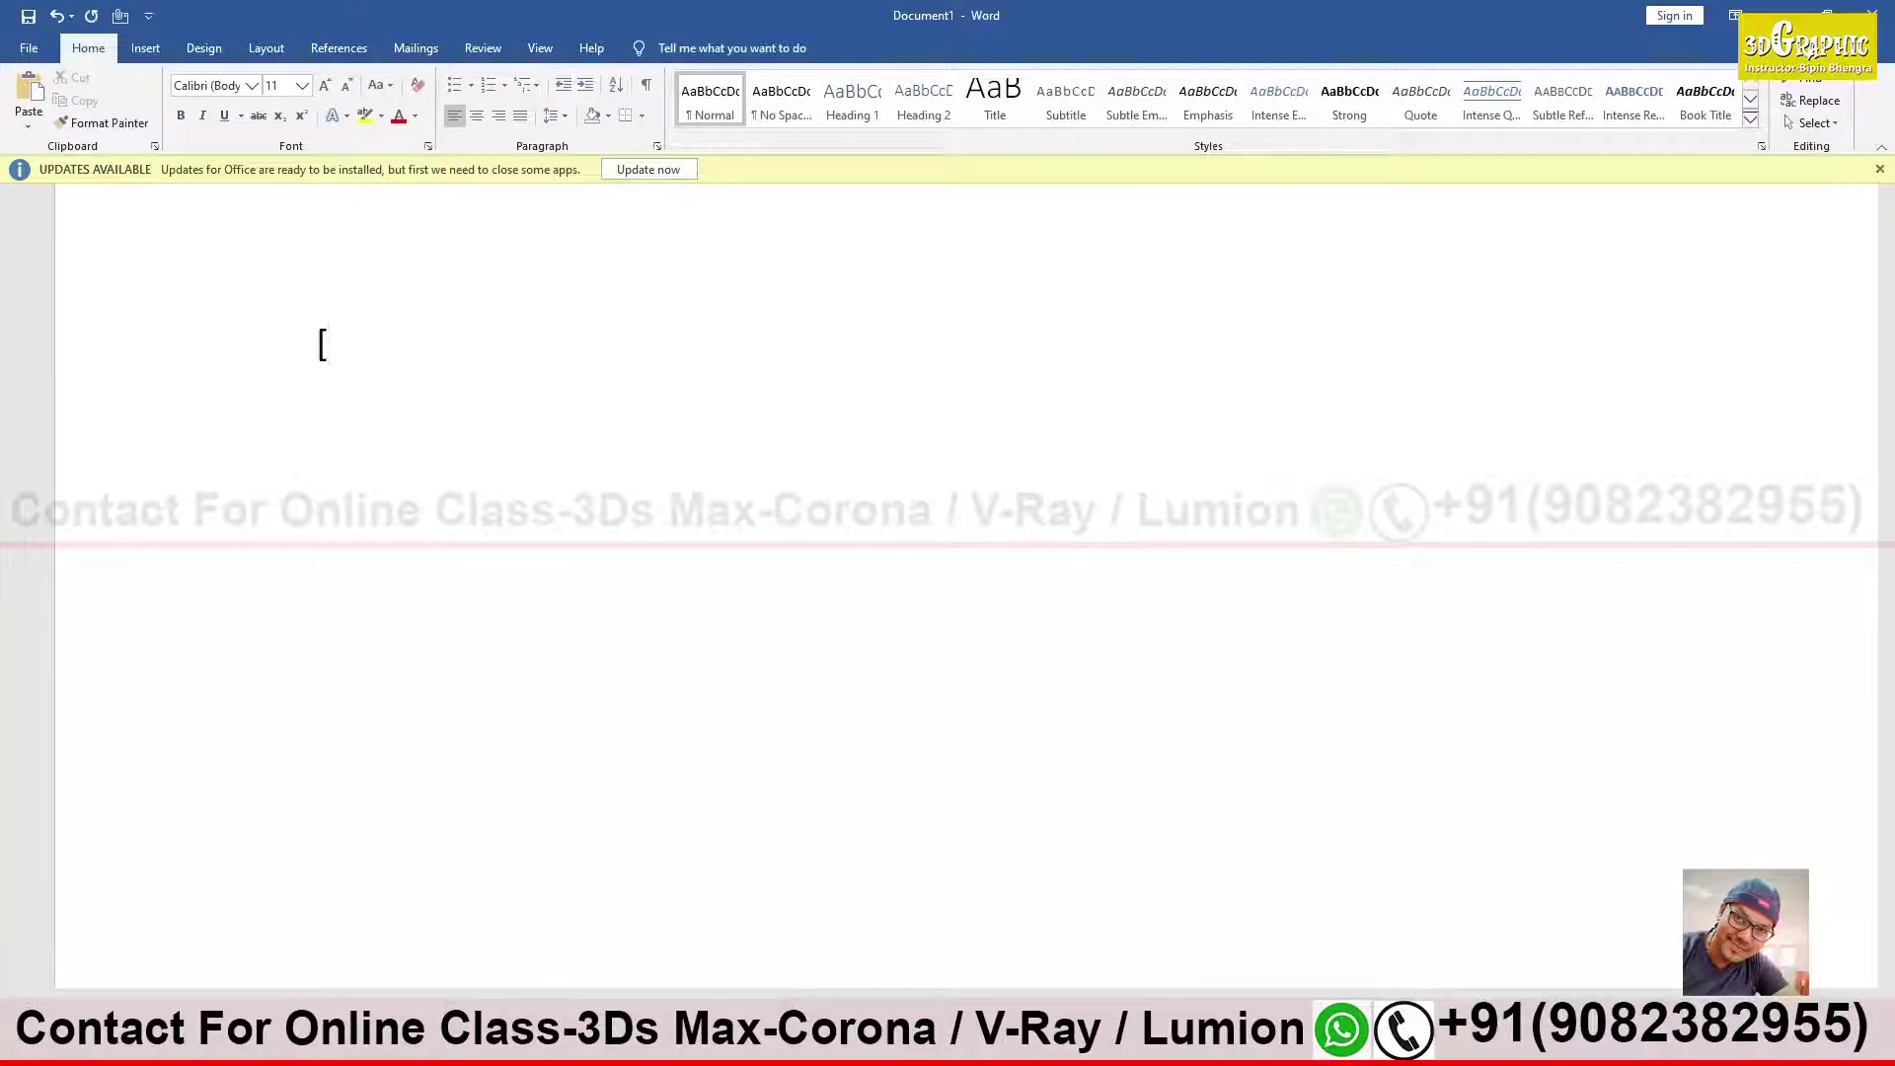
text(tree)
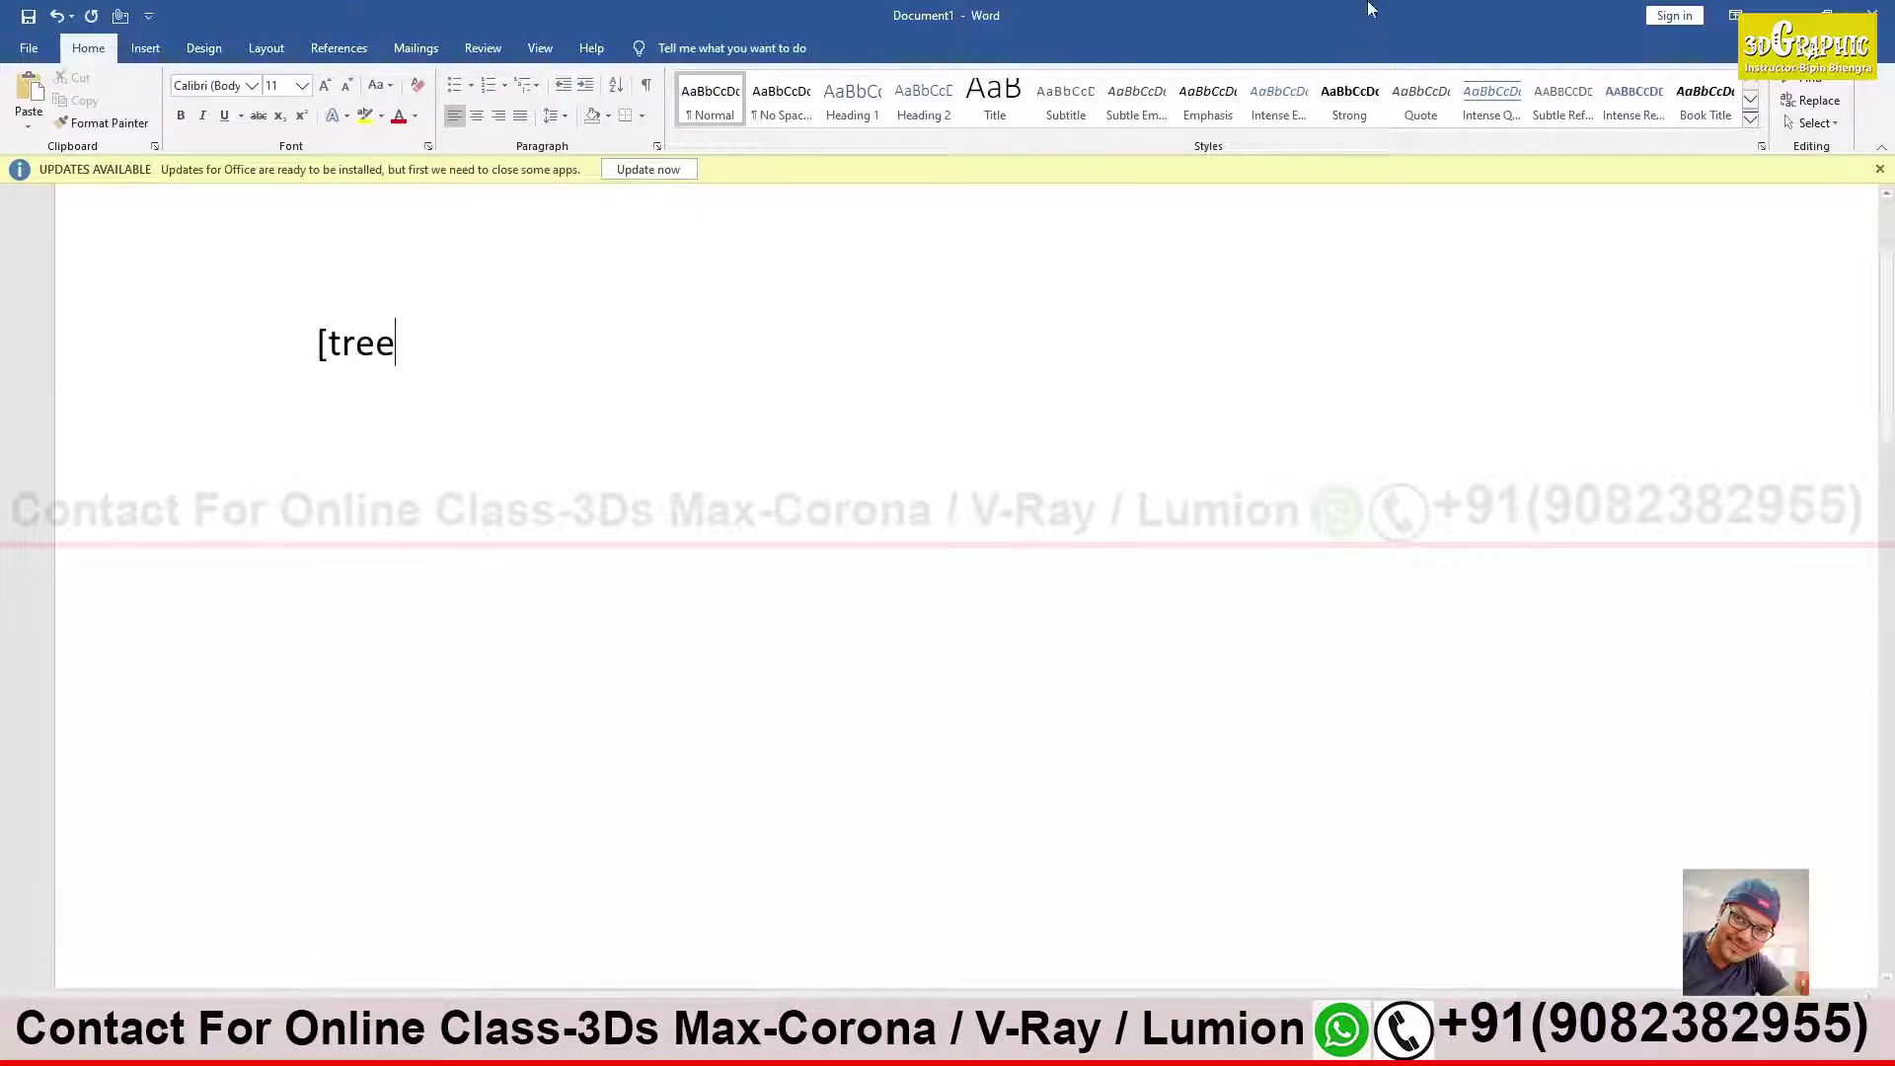
click(331, 346)
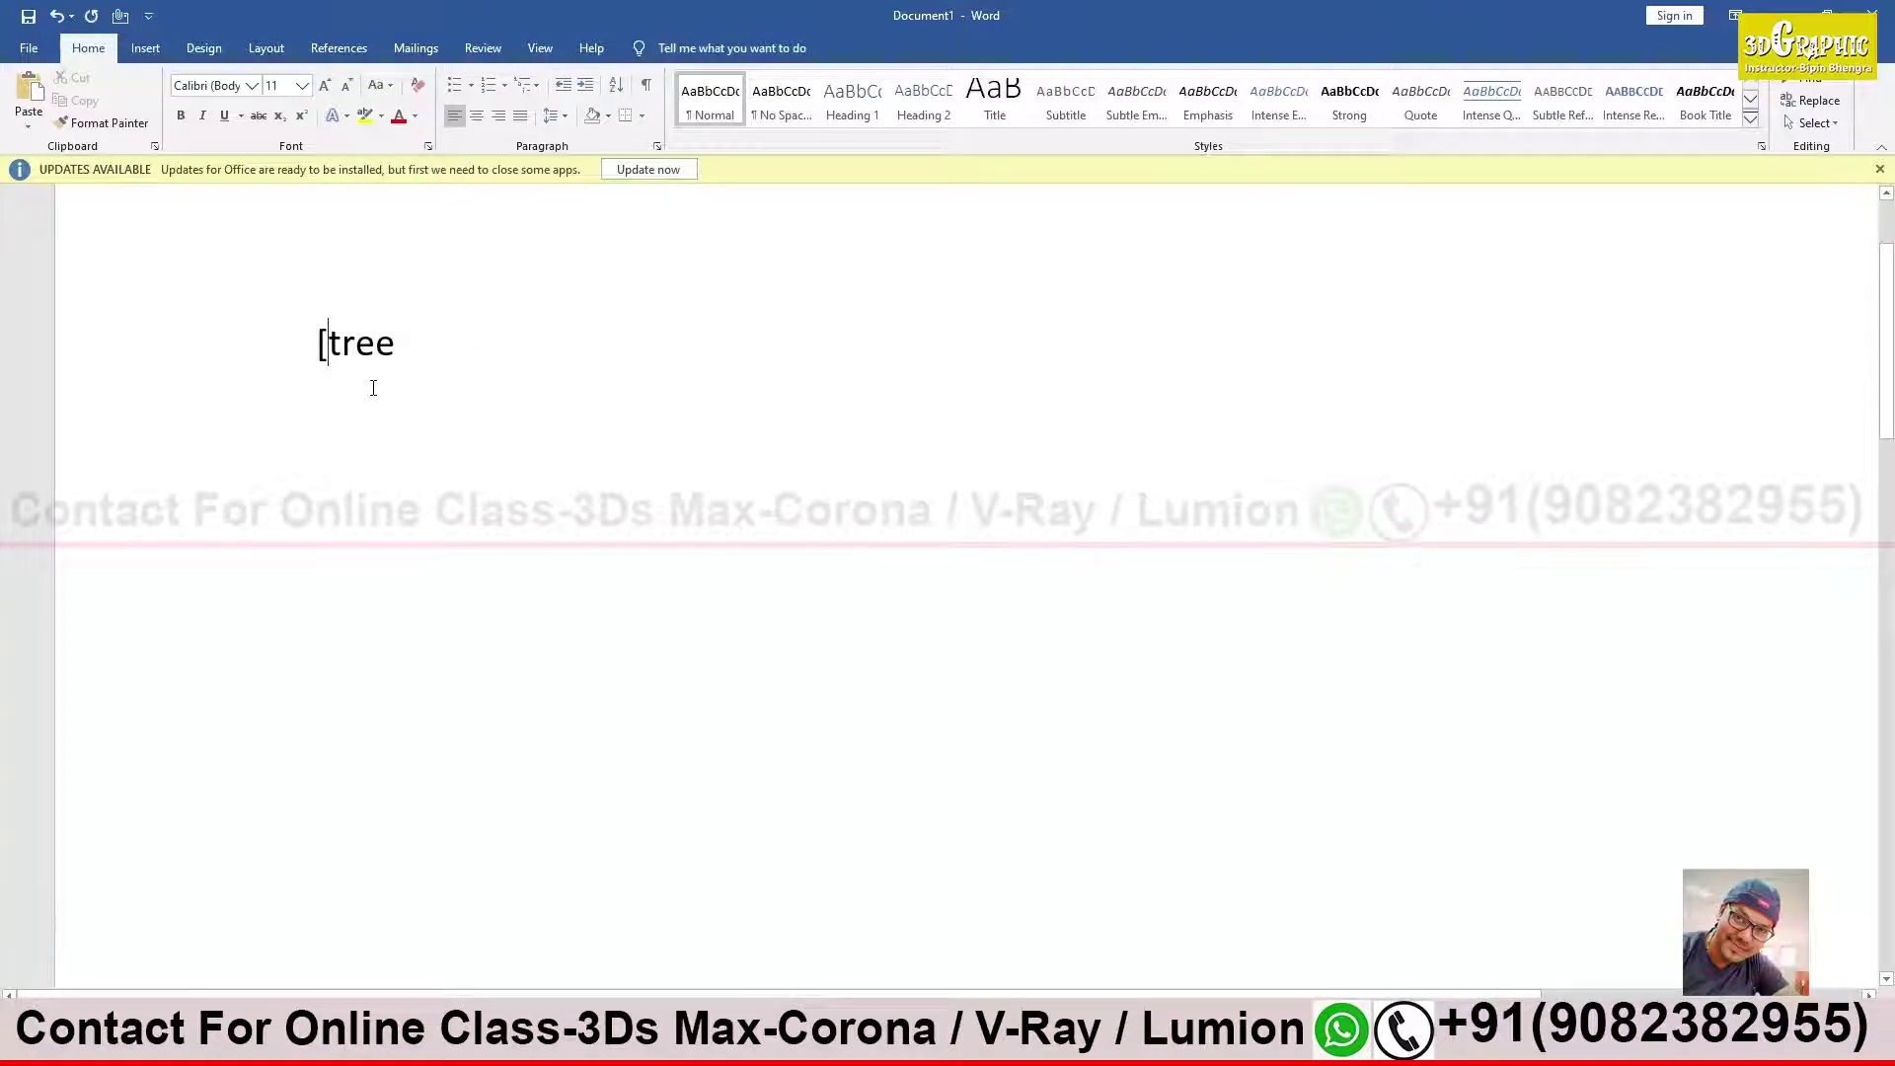
drag(317, 343, 328, 343)
key(Left)
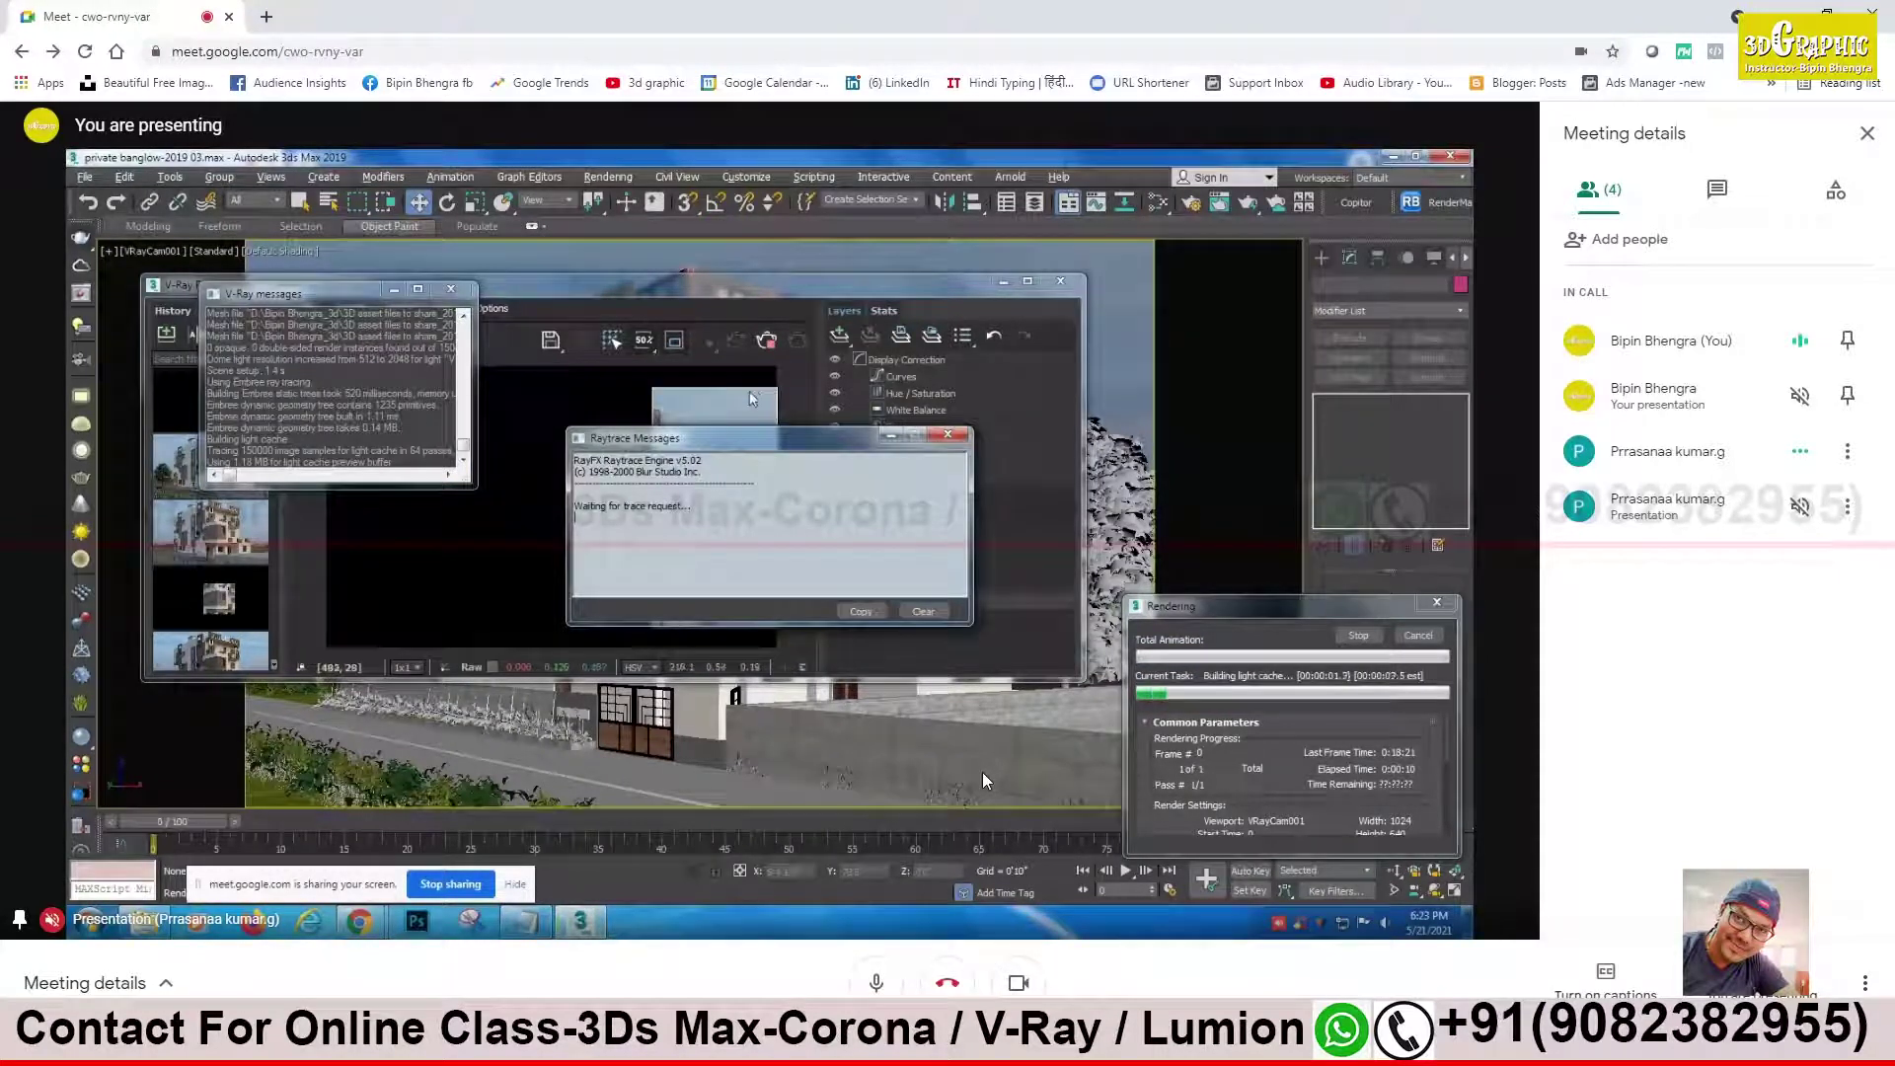
Step: Bring the partial V-Ray render of the bungalow to the front
click(739, 293)
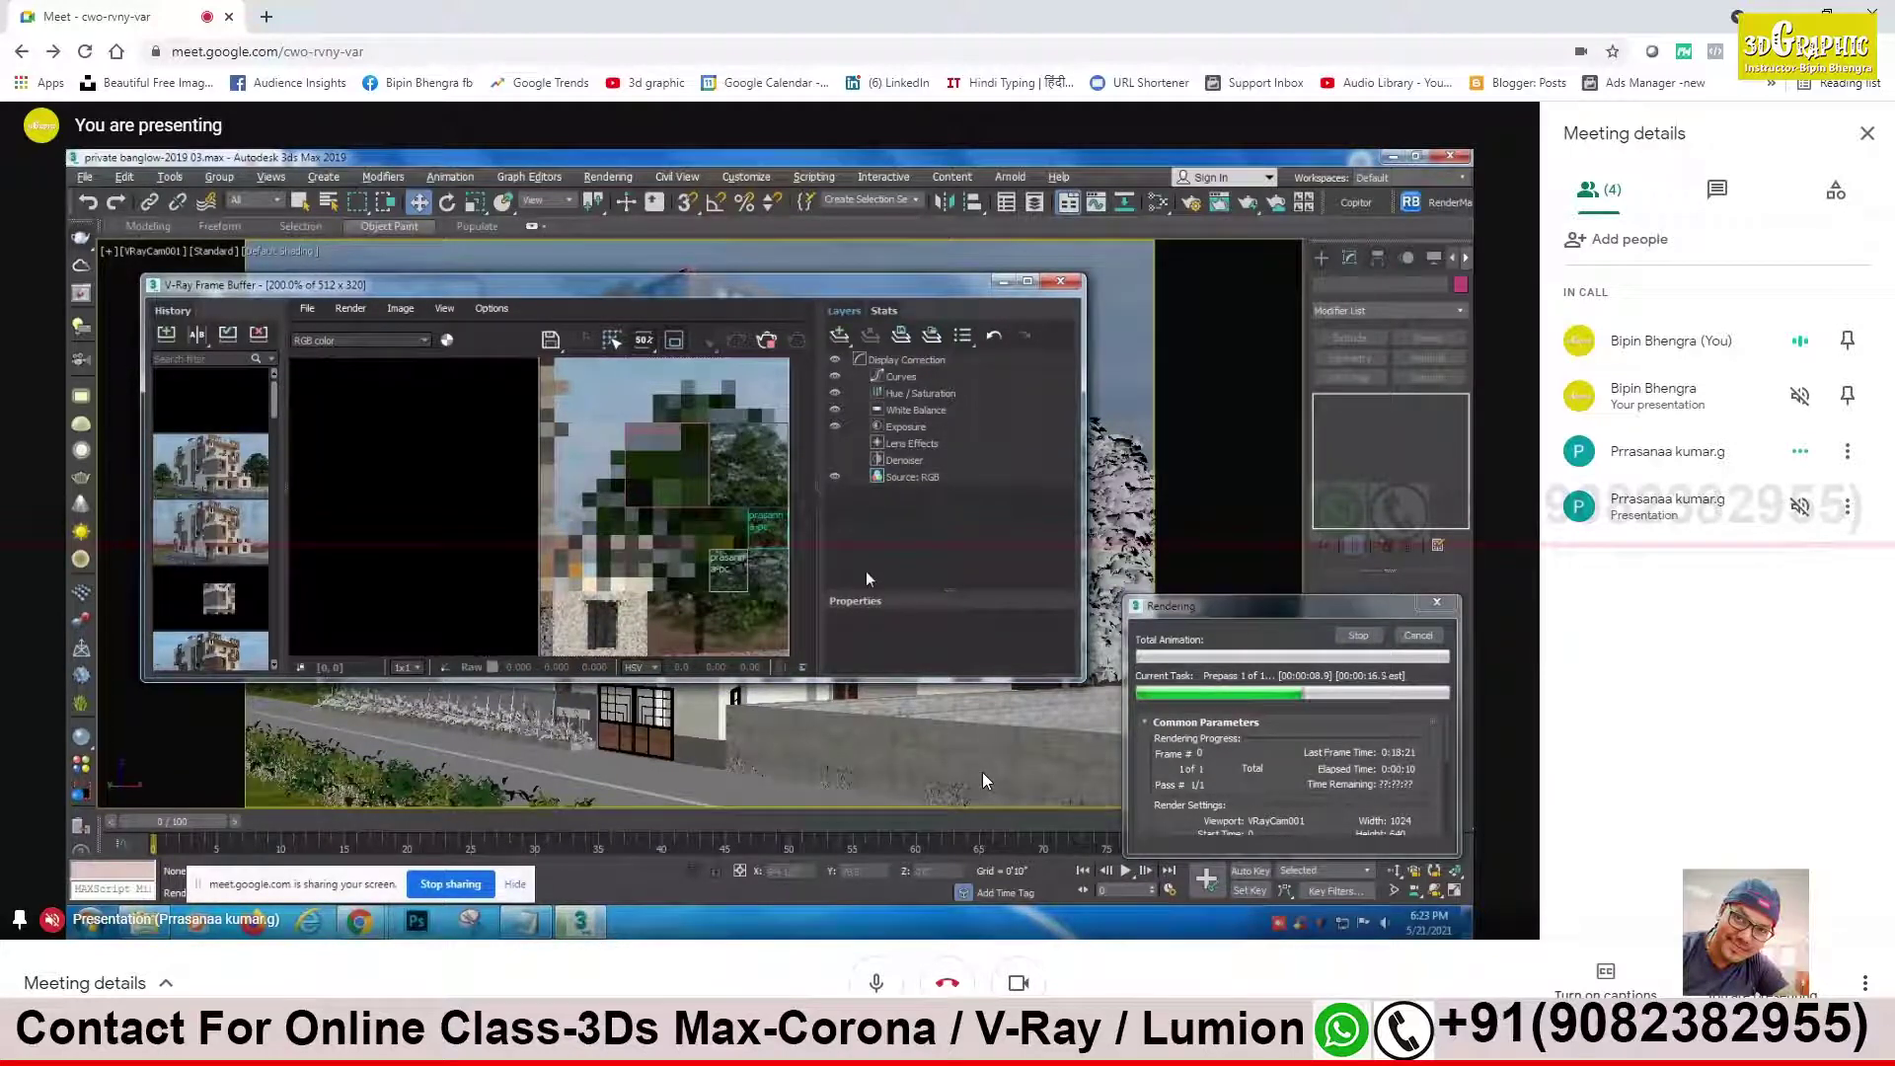
Step: Stop the render and close the progress, frame buffer and raytrace messages windows
click(1422, 637)
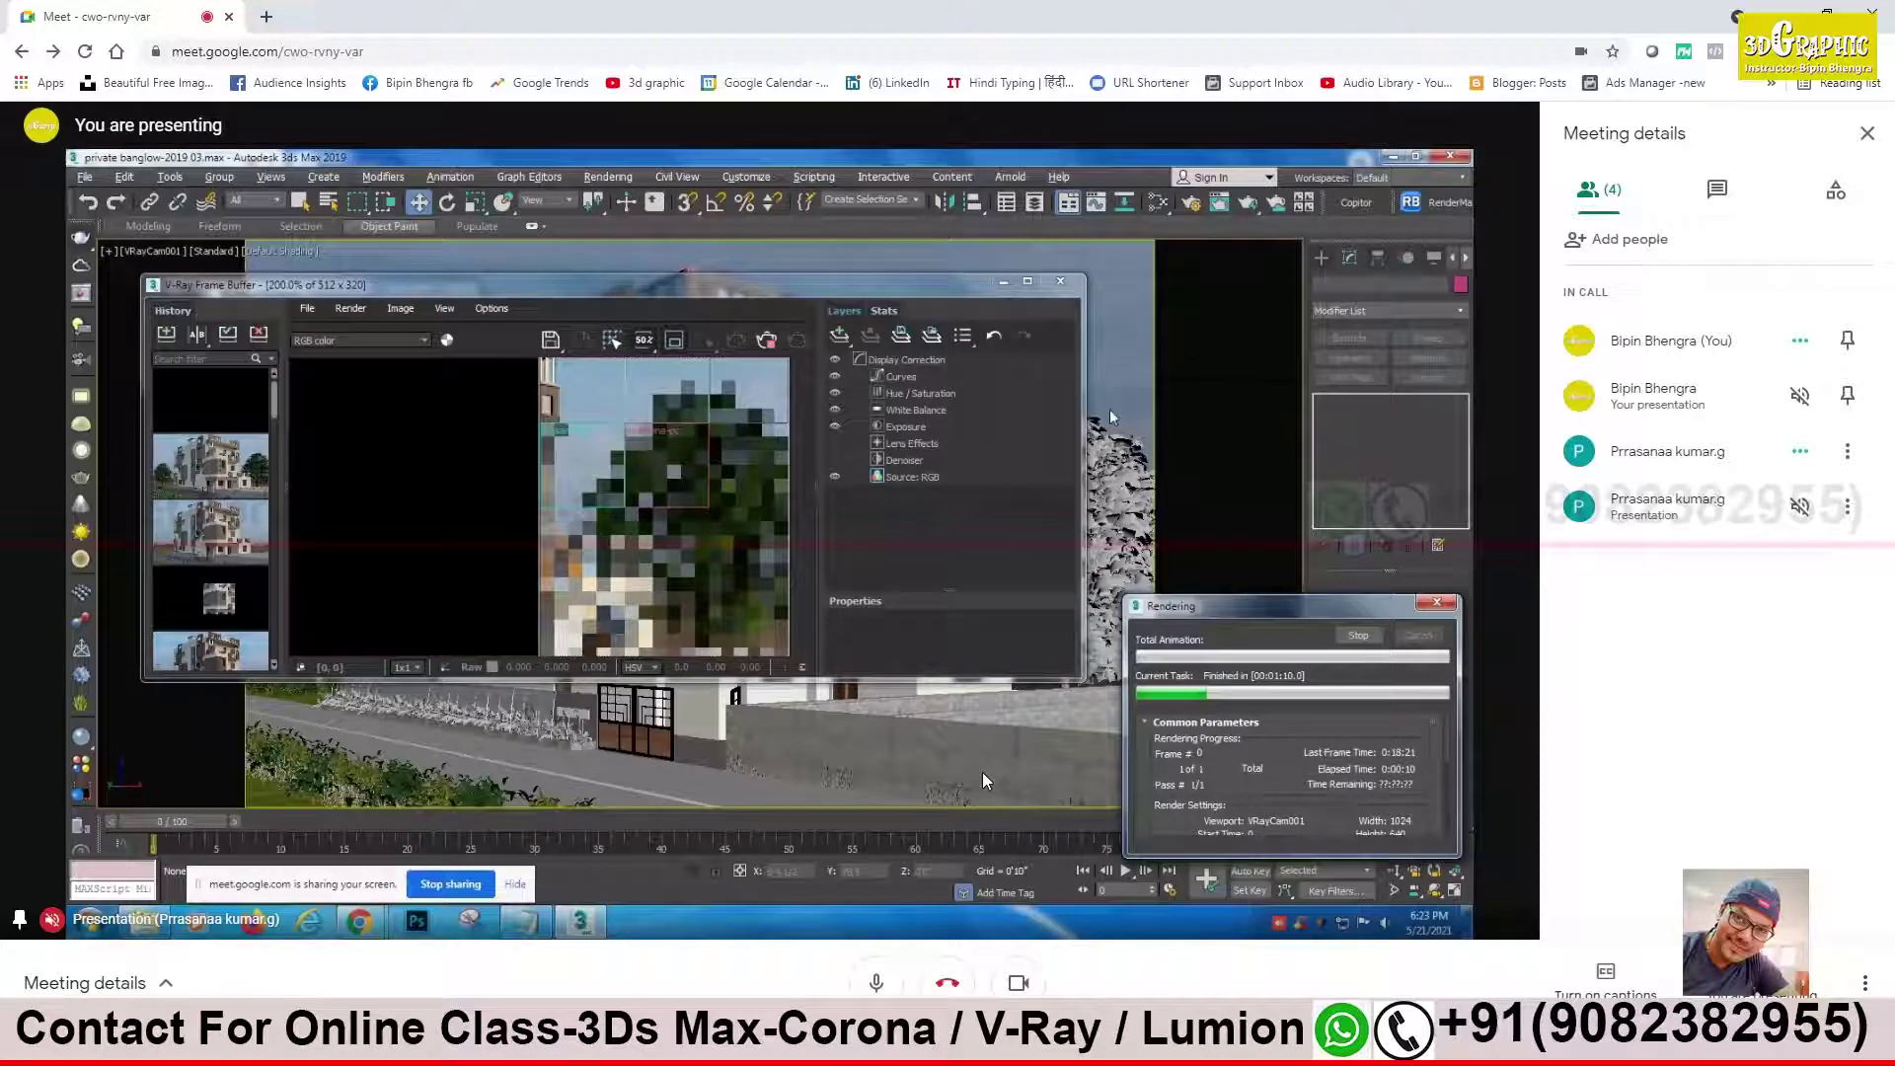
click(1058, 285)
click(948, 434)
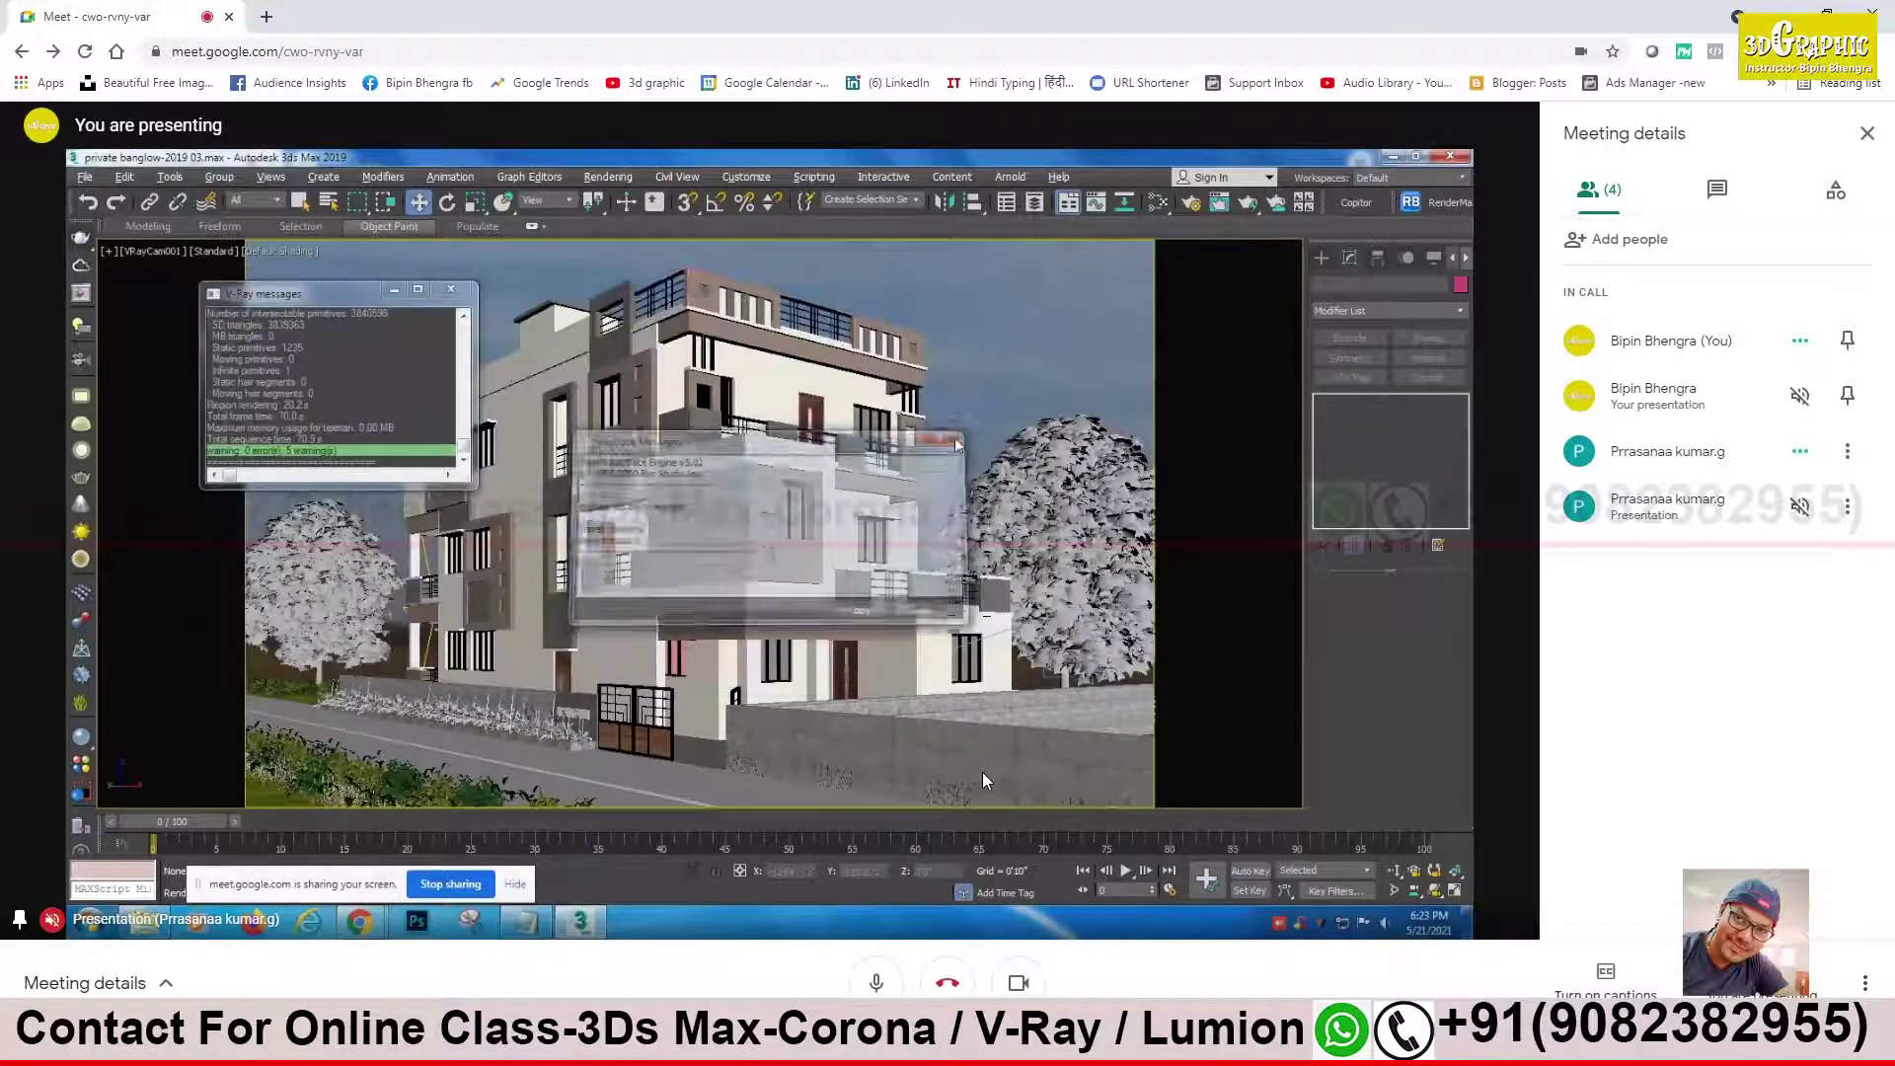
Step: Close the V-Ray messages window
click(451, 290)
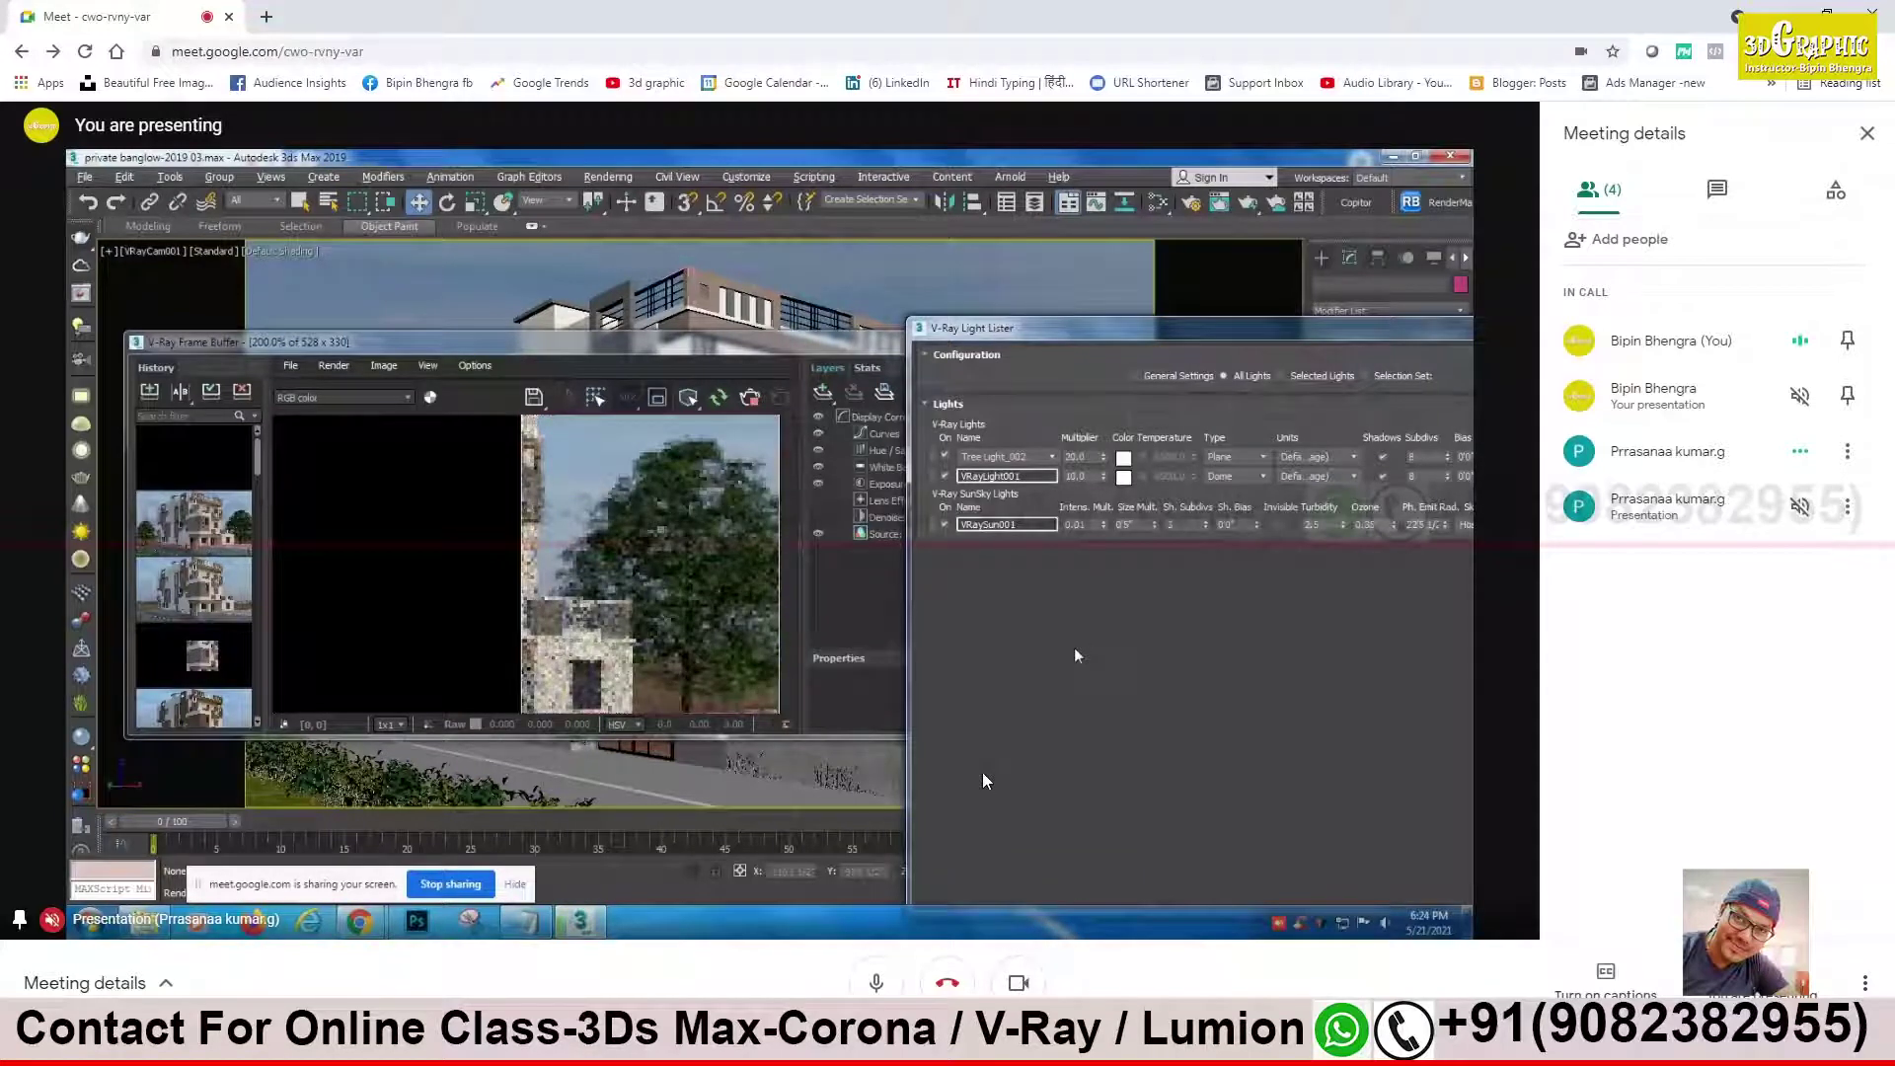
click(1052, 456)
click(1009, 486)
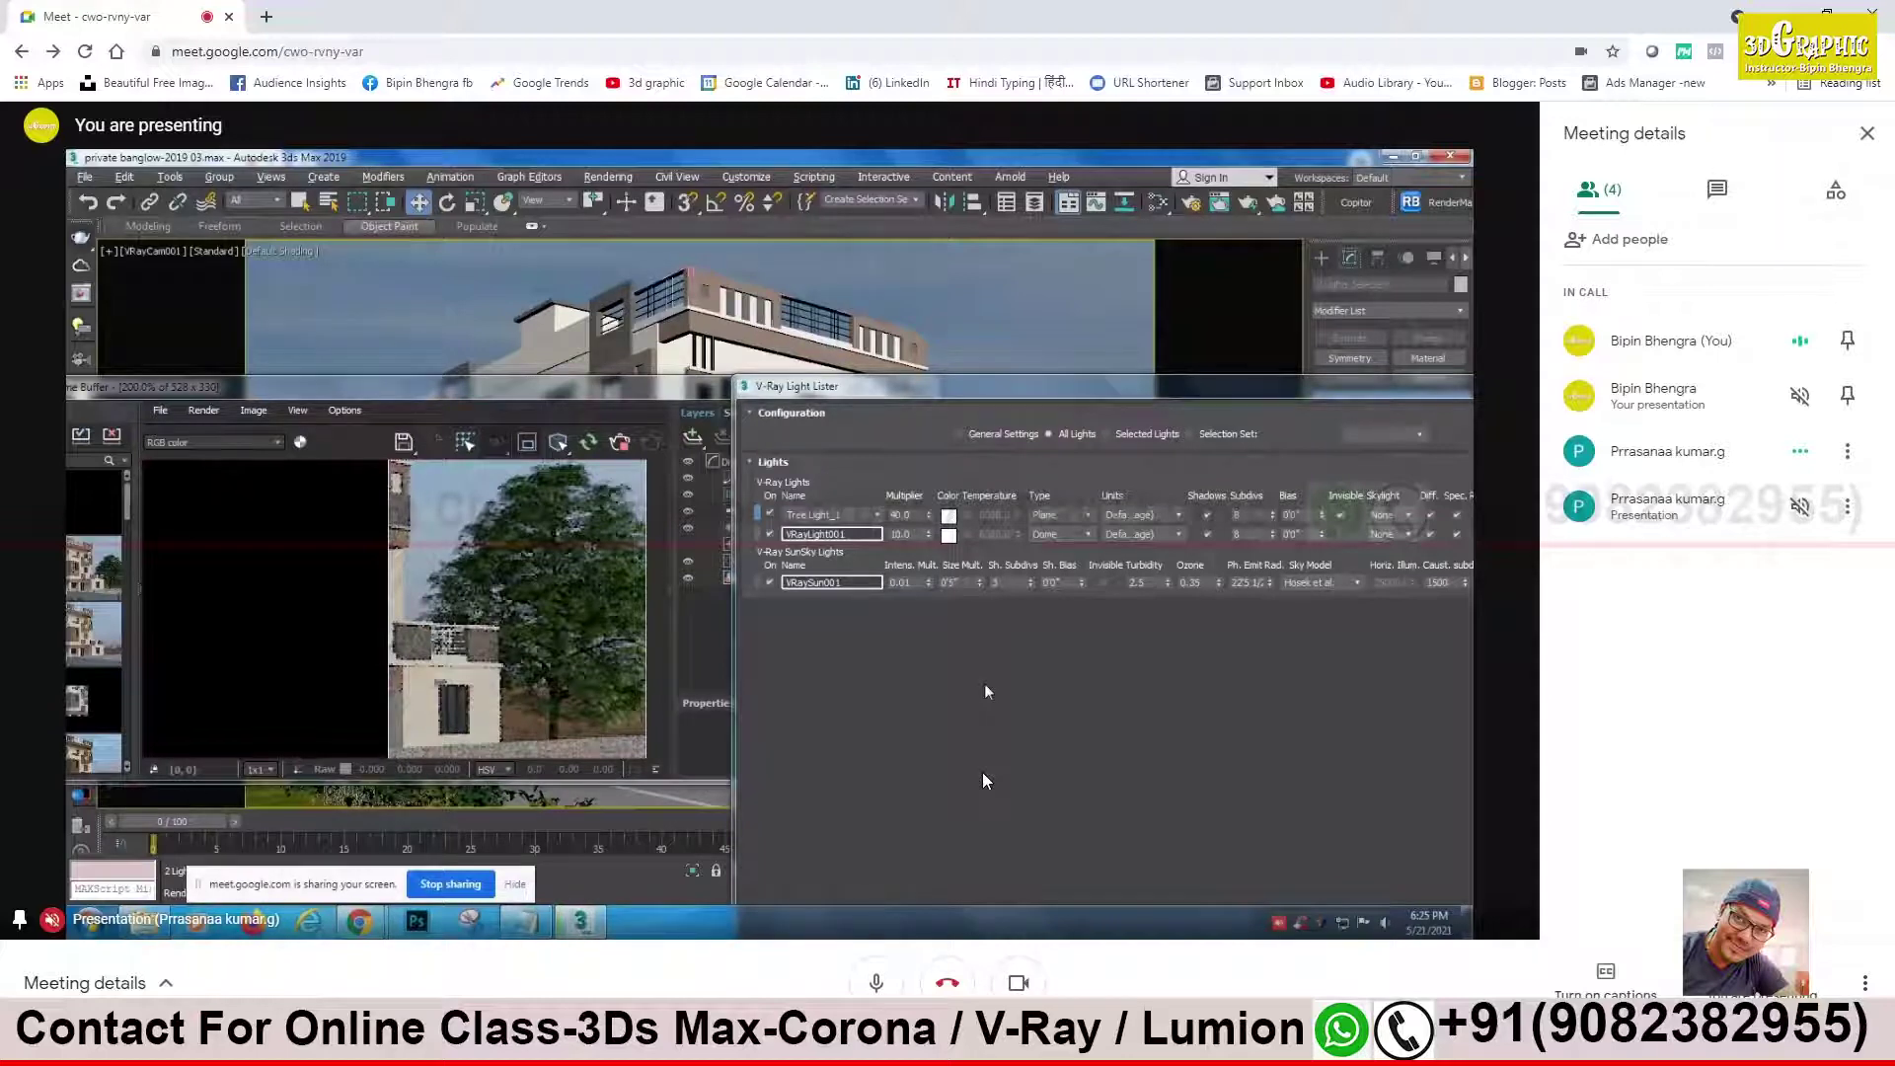
Step: Set Tree Light_1's multiplier to 50 in the V-Ray Light Lister
click(914, 514)
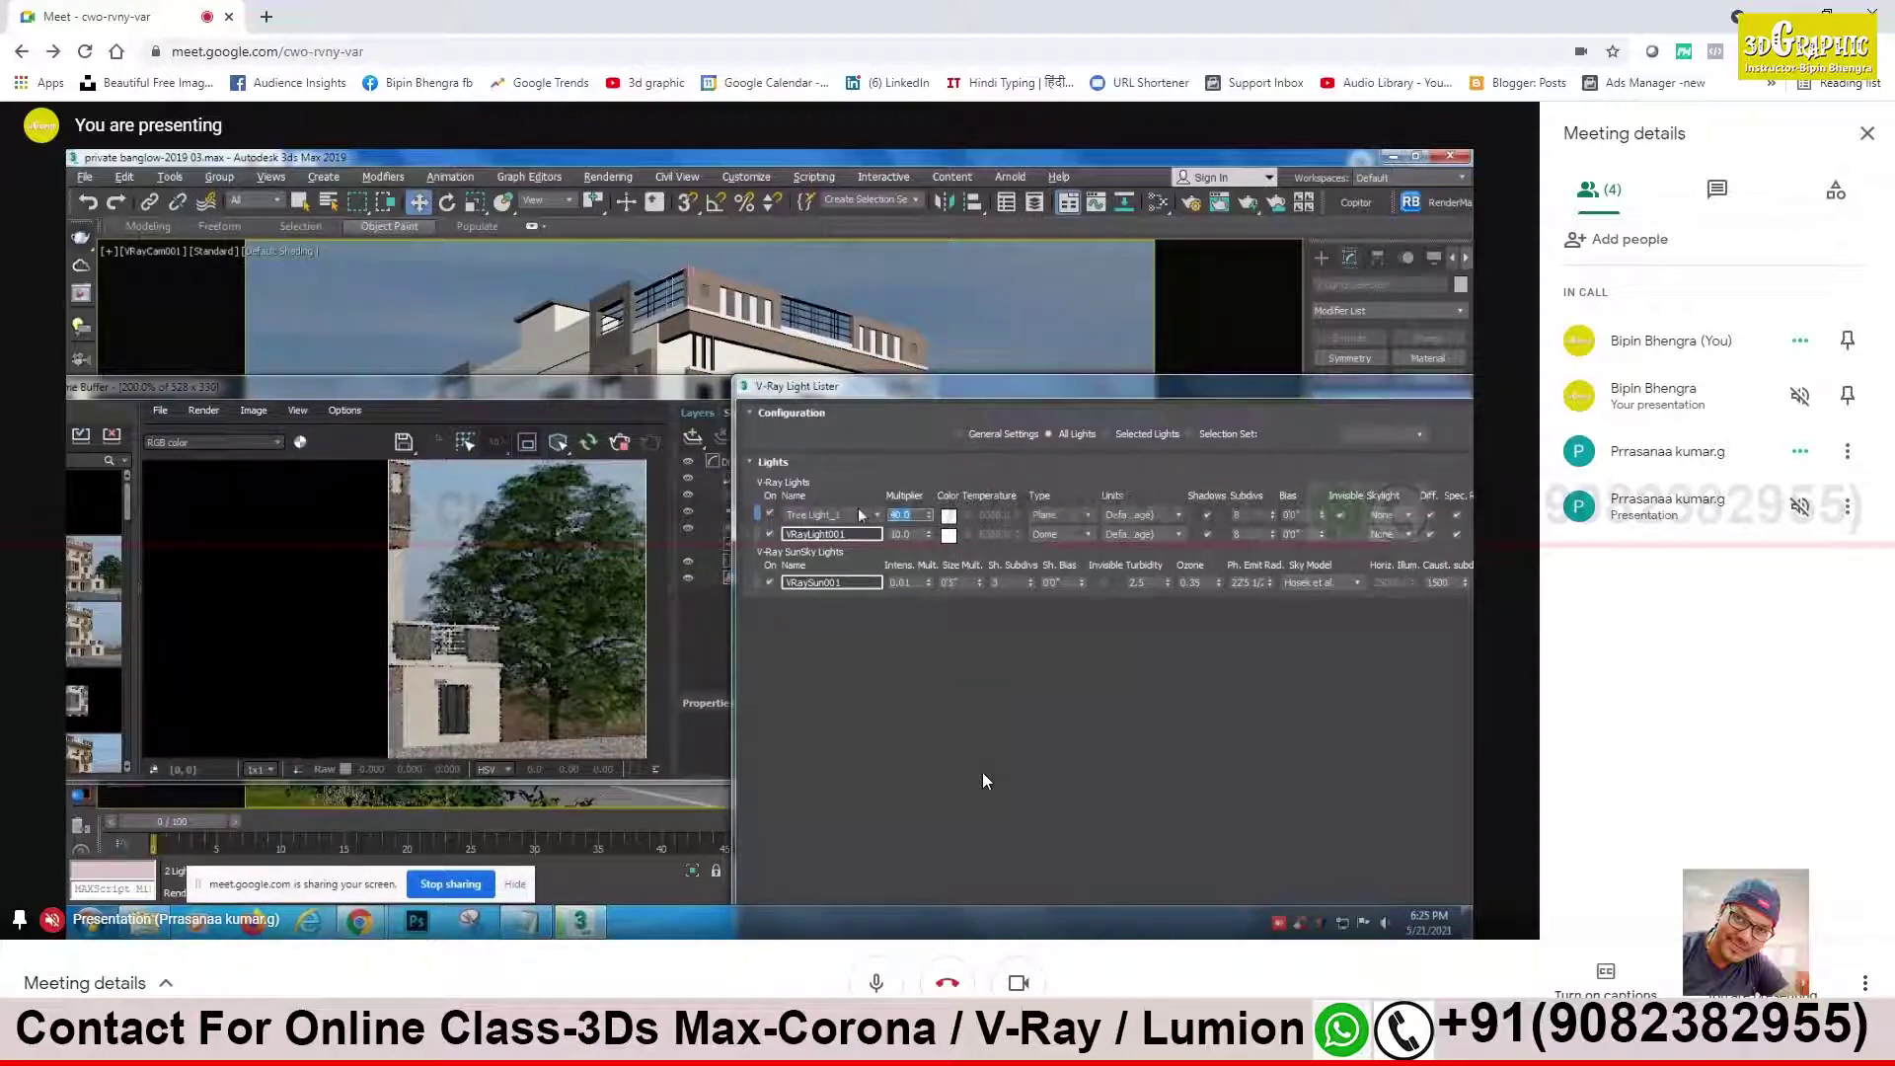
text(0)
key(Tab)
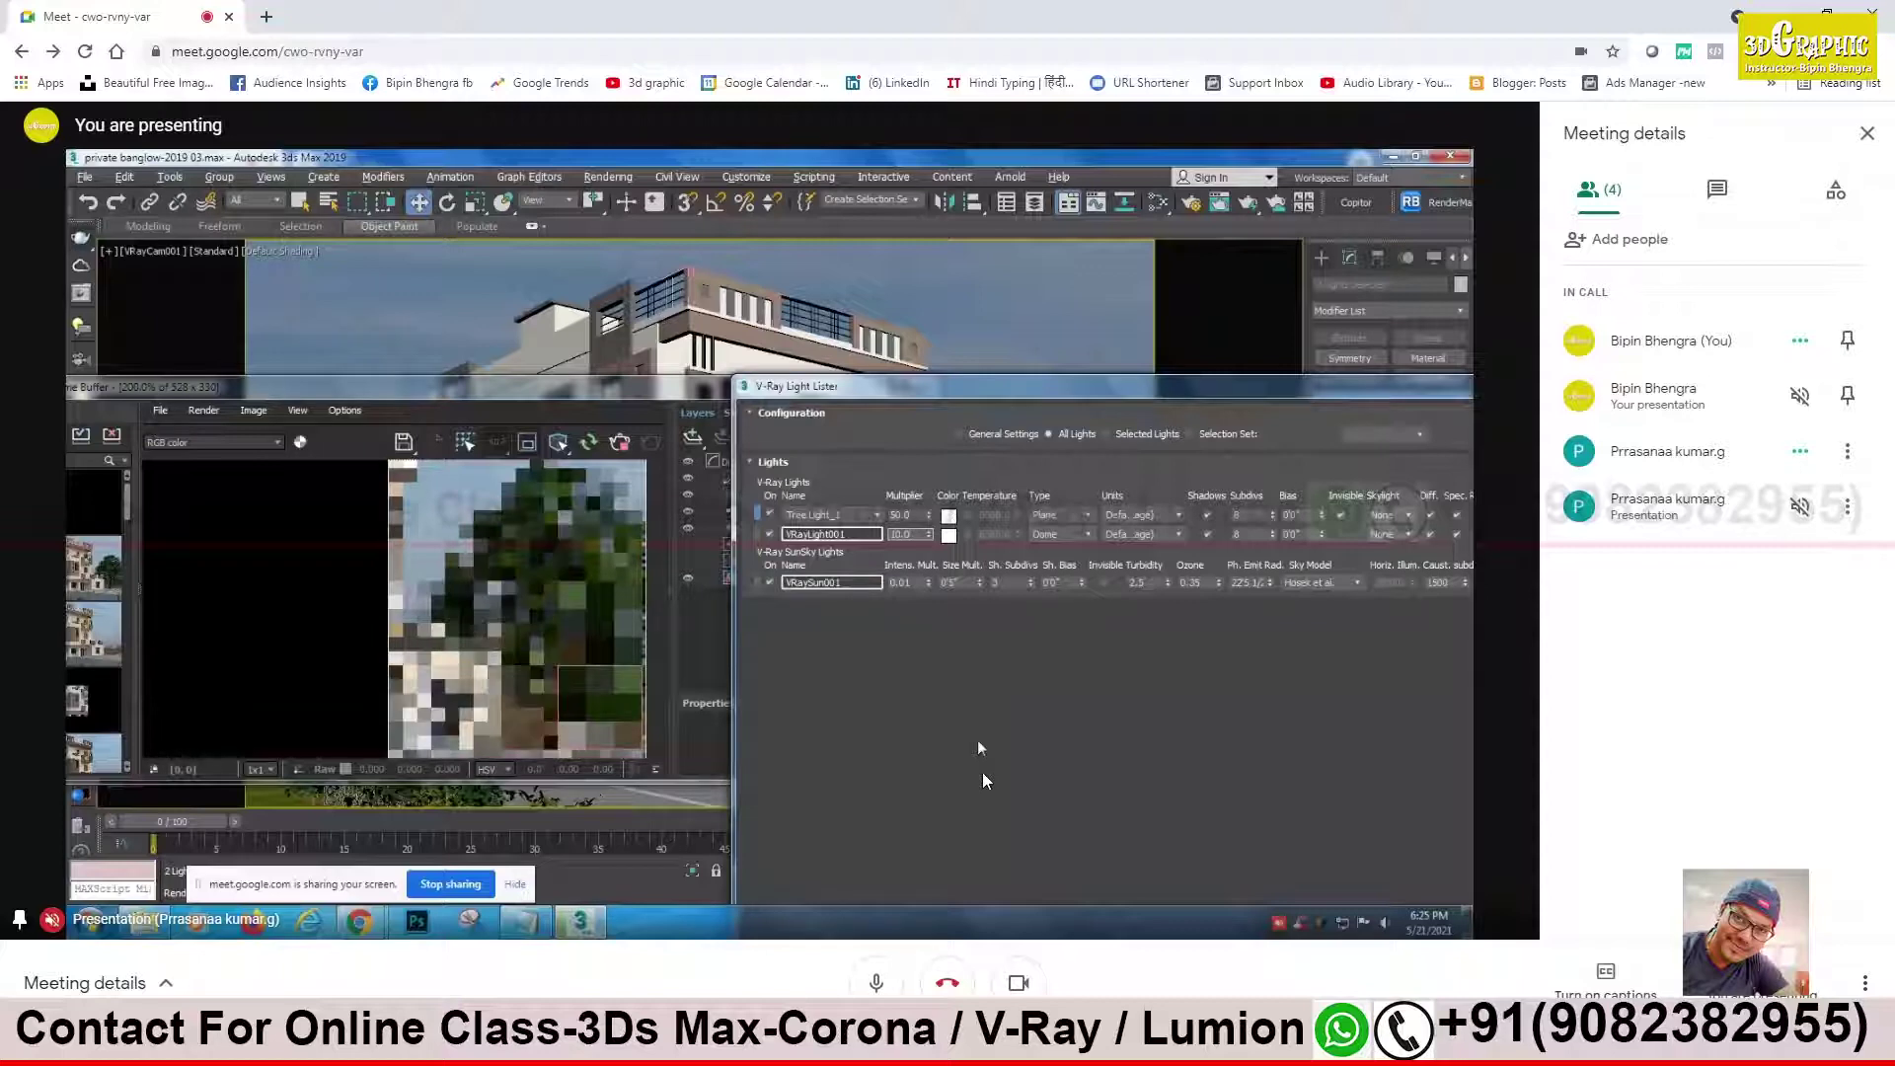
Step: Arrange the Light Lister beside the enlarged frame buffer and show its Hue/Saturation correction
mouse_move(1112, 388)
mouse_down()
mouse_move(1163, 414)
mouse_move(1386, 439)
mouse_up()
drag(592, 386, 593, 289)
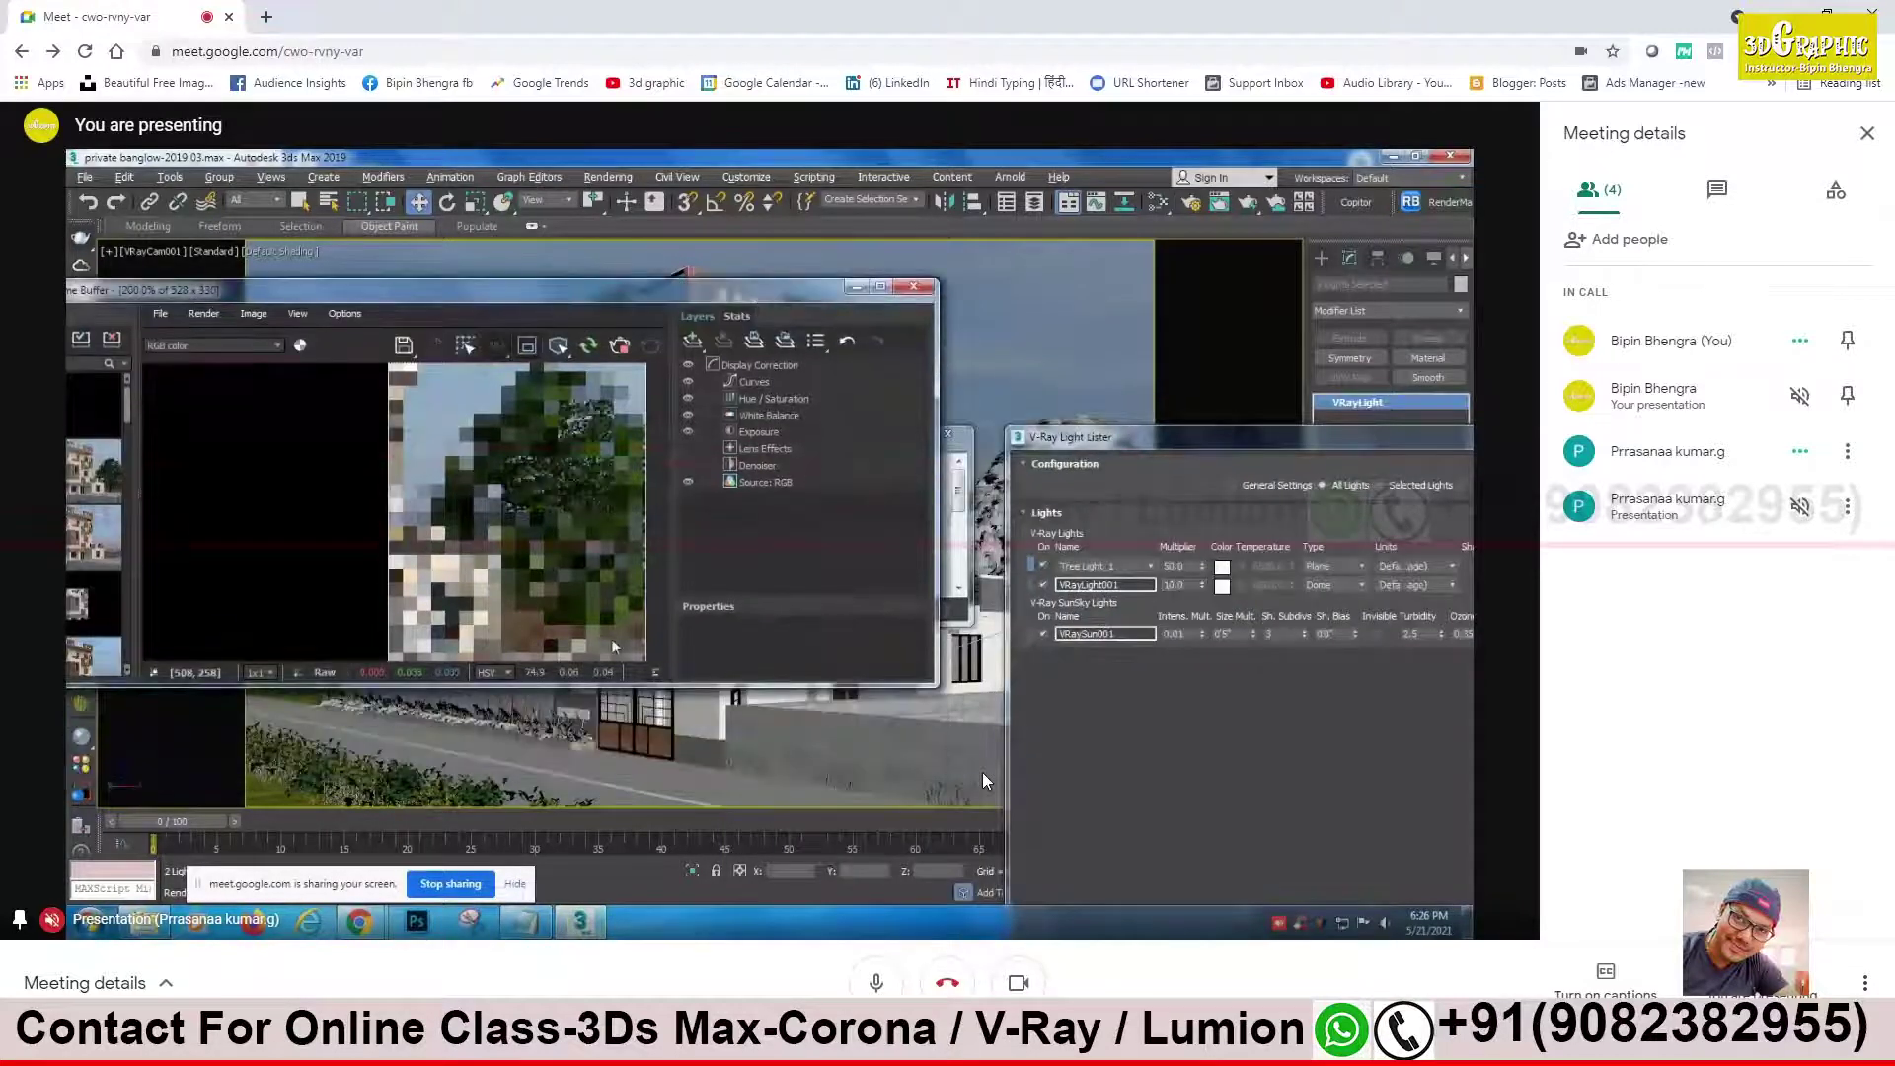
drag(691, 682, 750, 901)
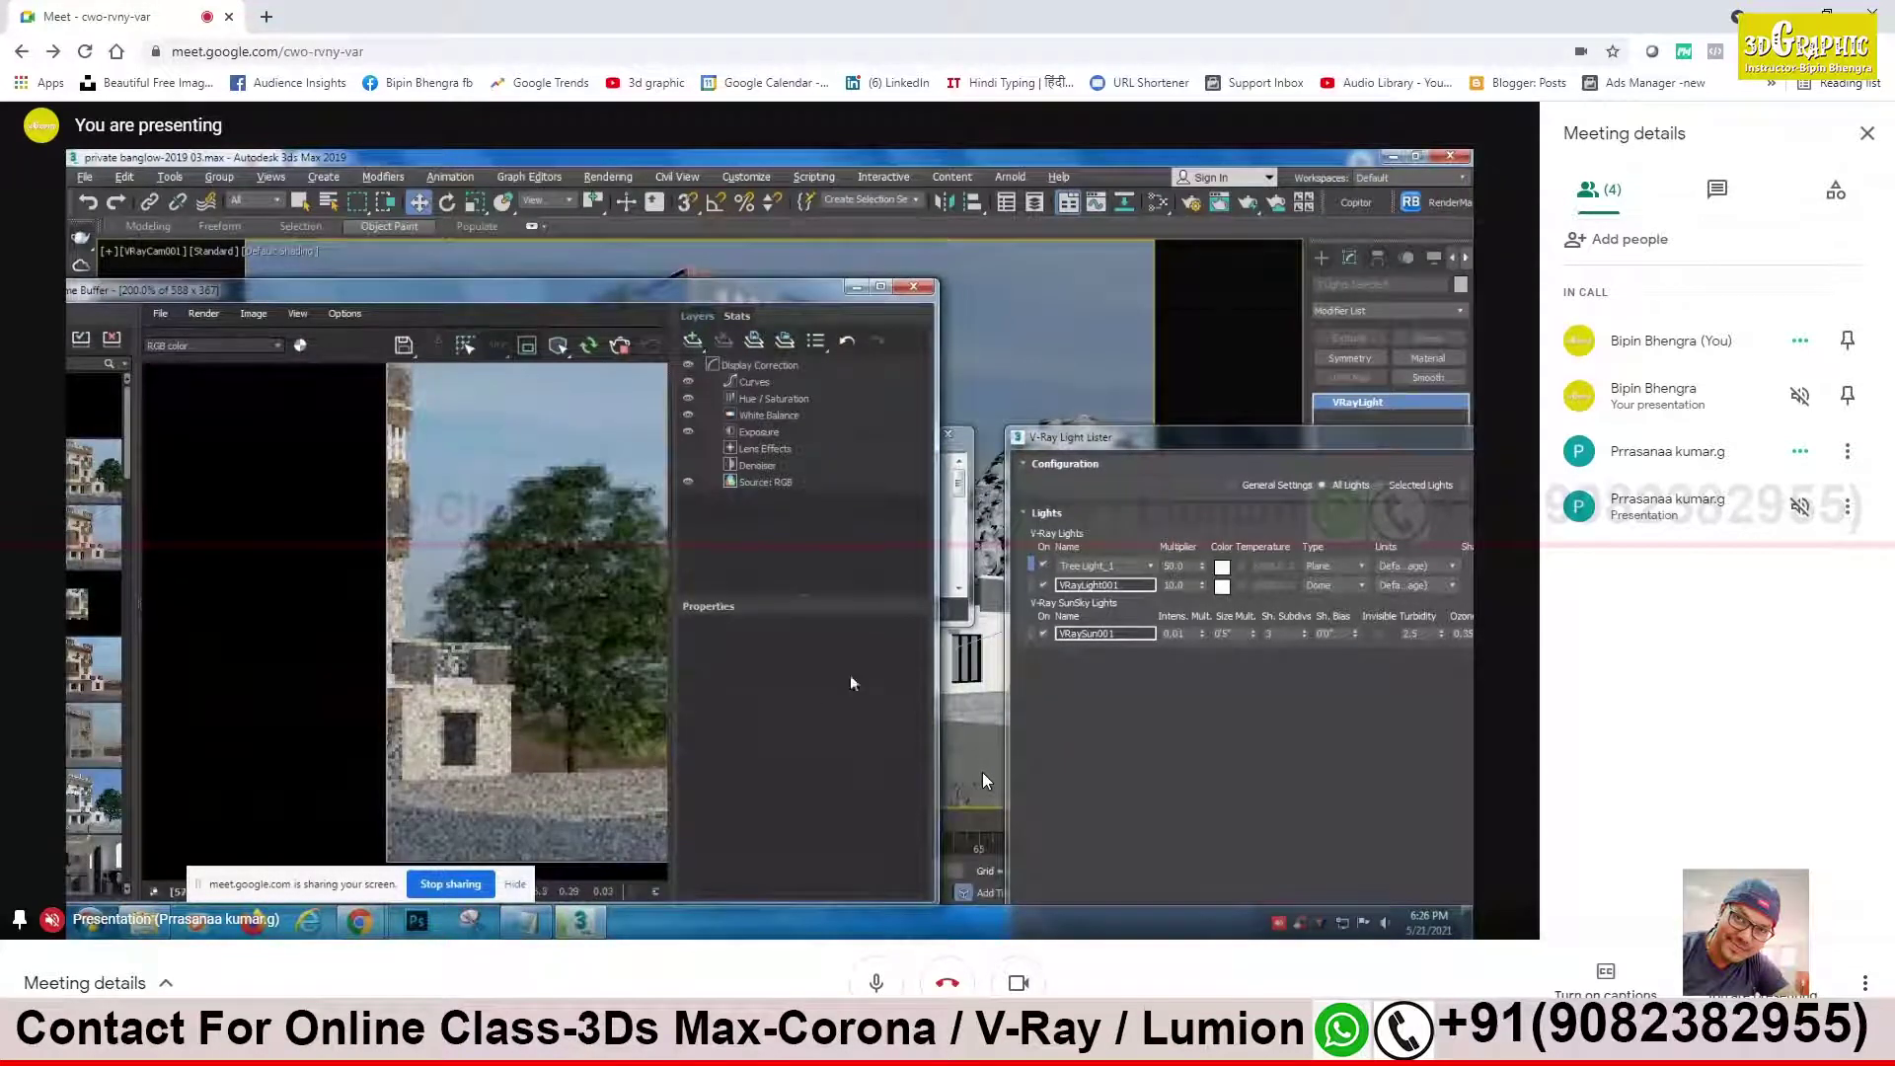
drag(1200, 441, 1139, 415)
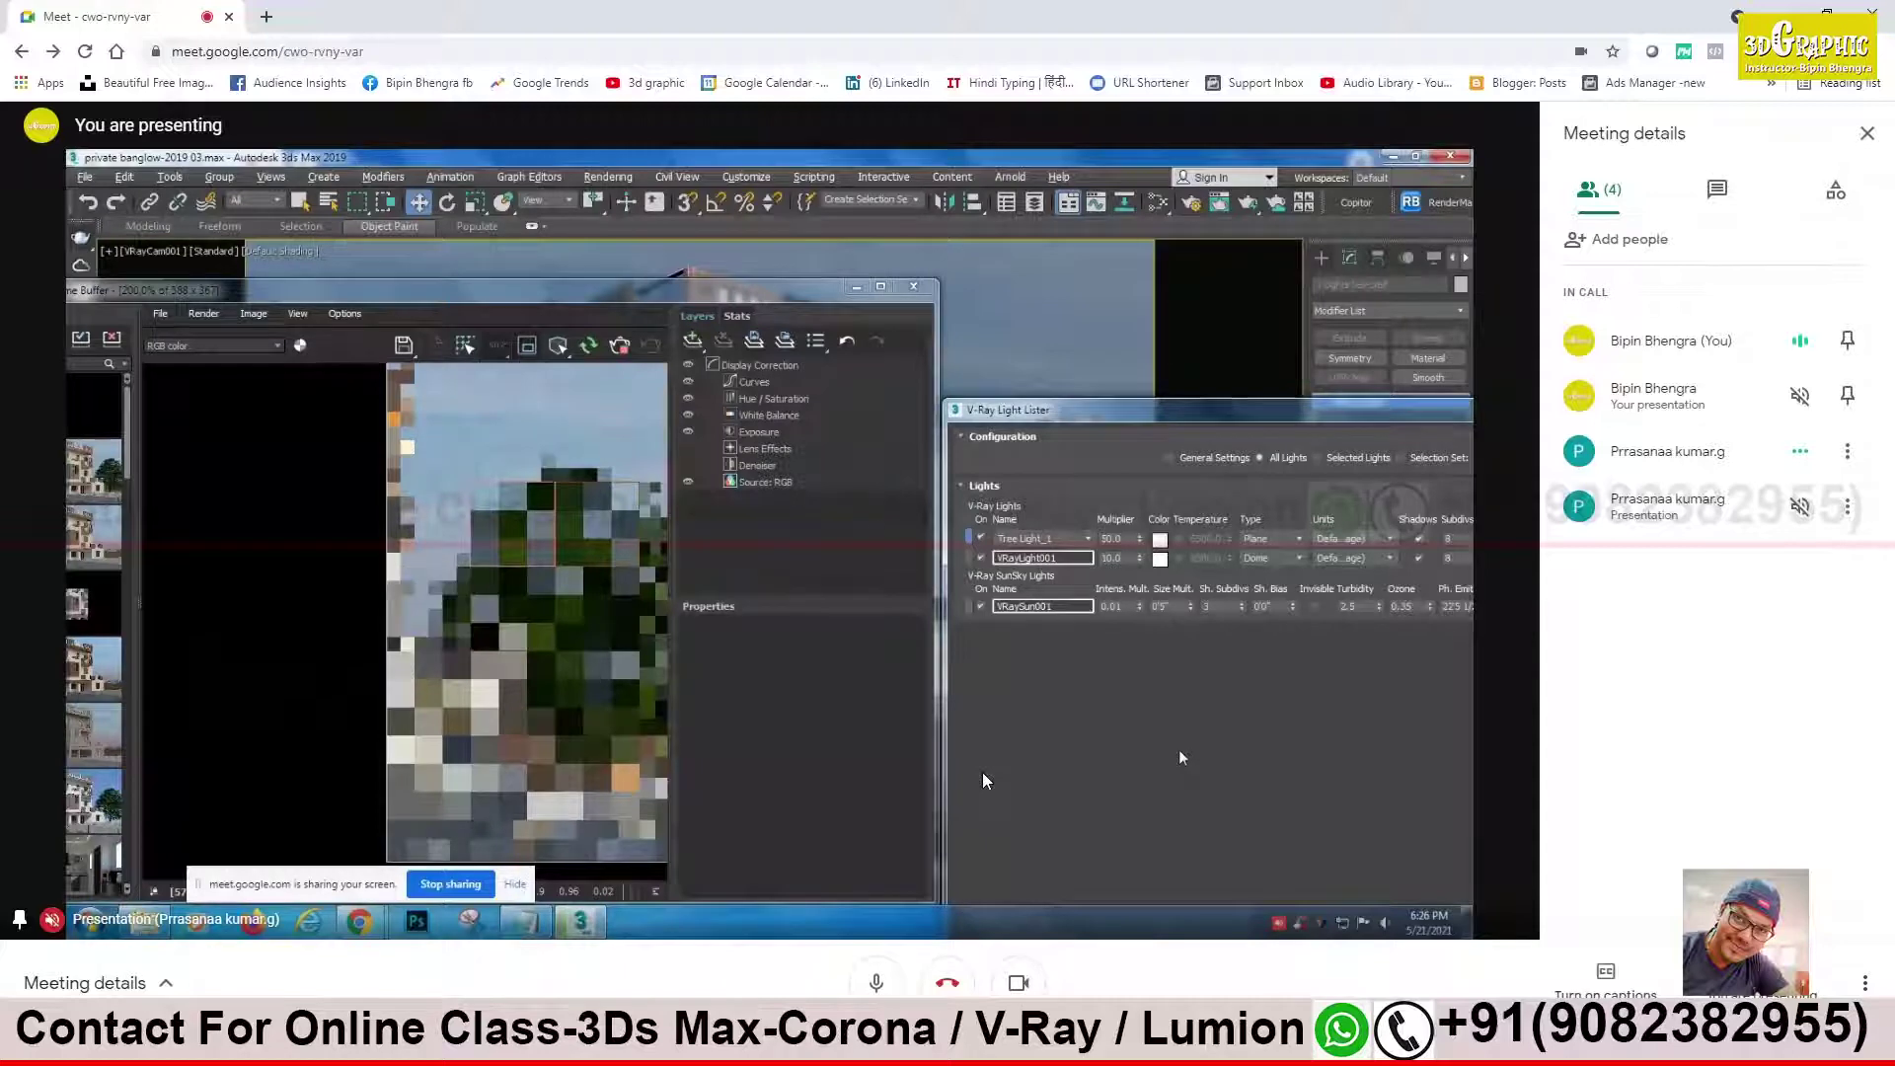
click(783, 400)
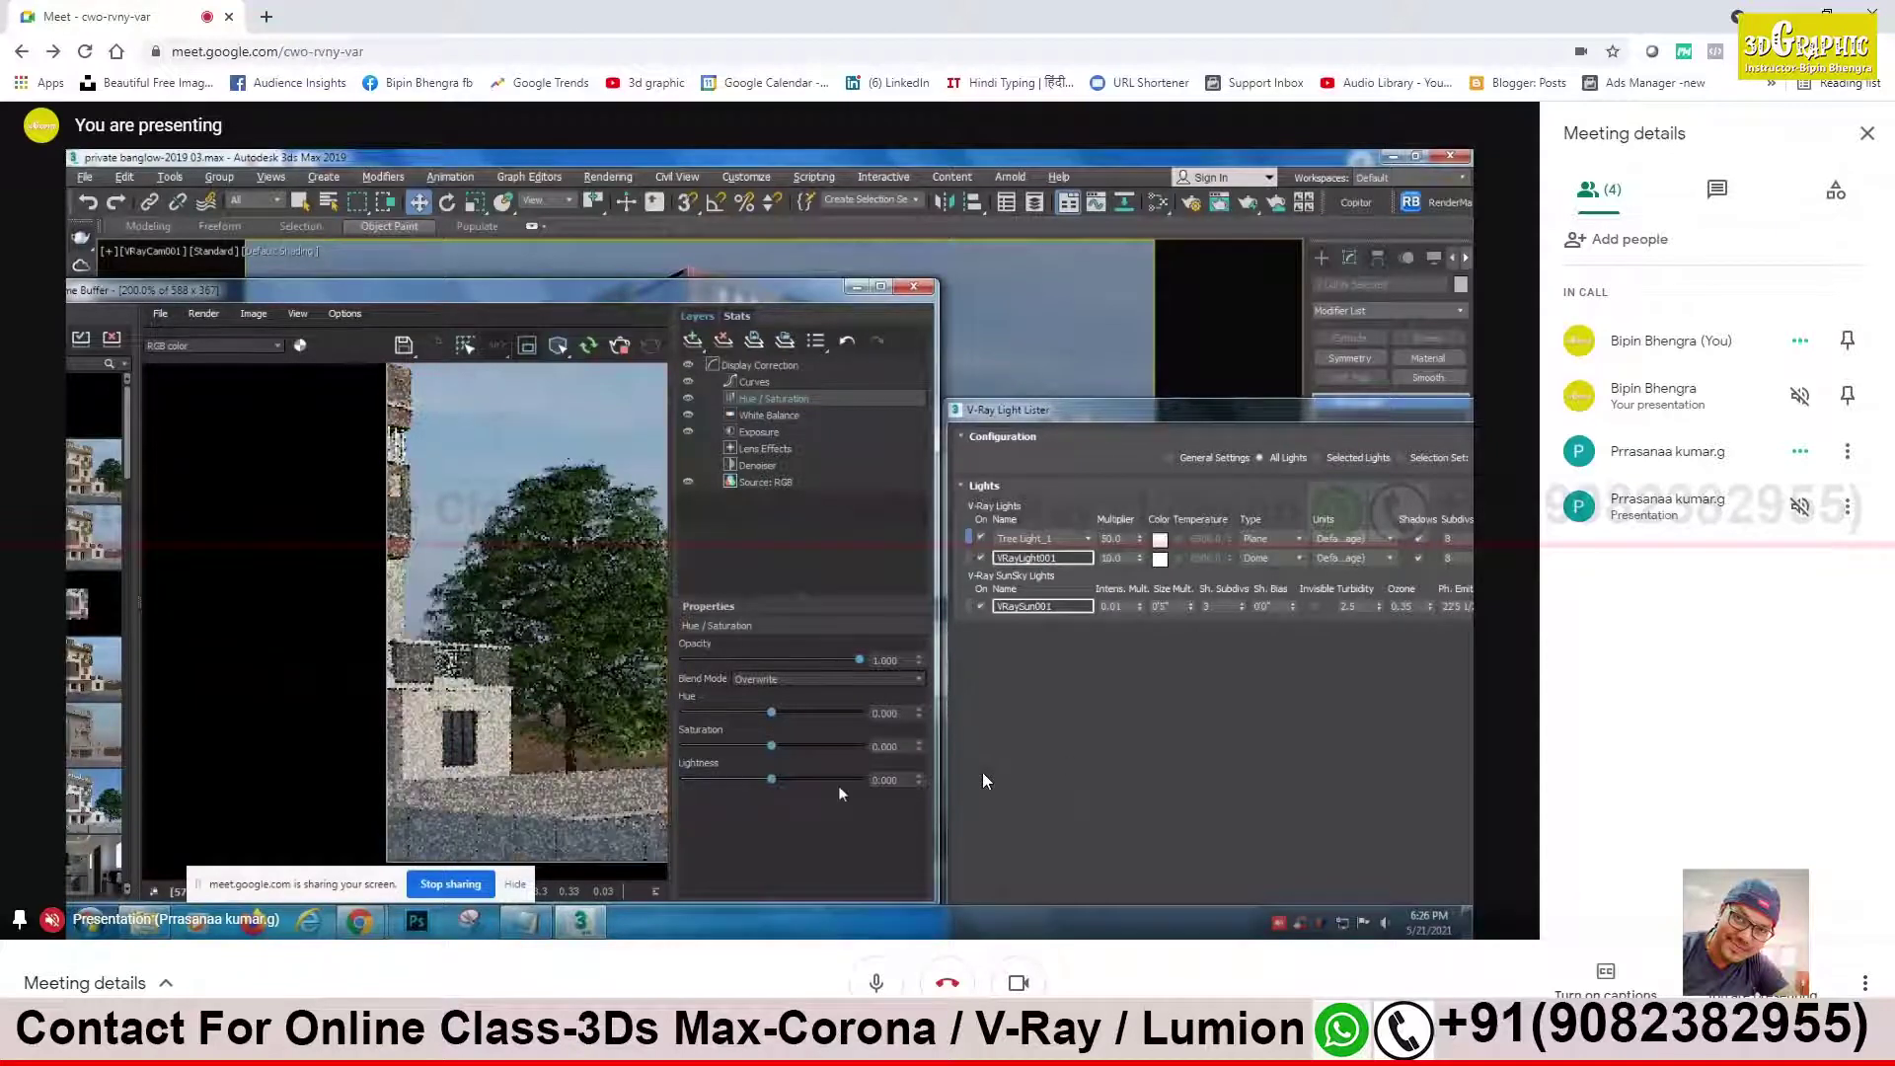
Step: Raise Hue/Saturation saturation to about 0.46, then reposition the Light Lister and frame buffer
drag(770, 746, 815, 750)
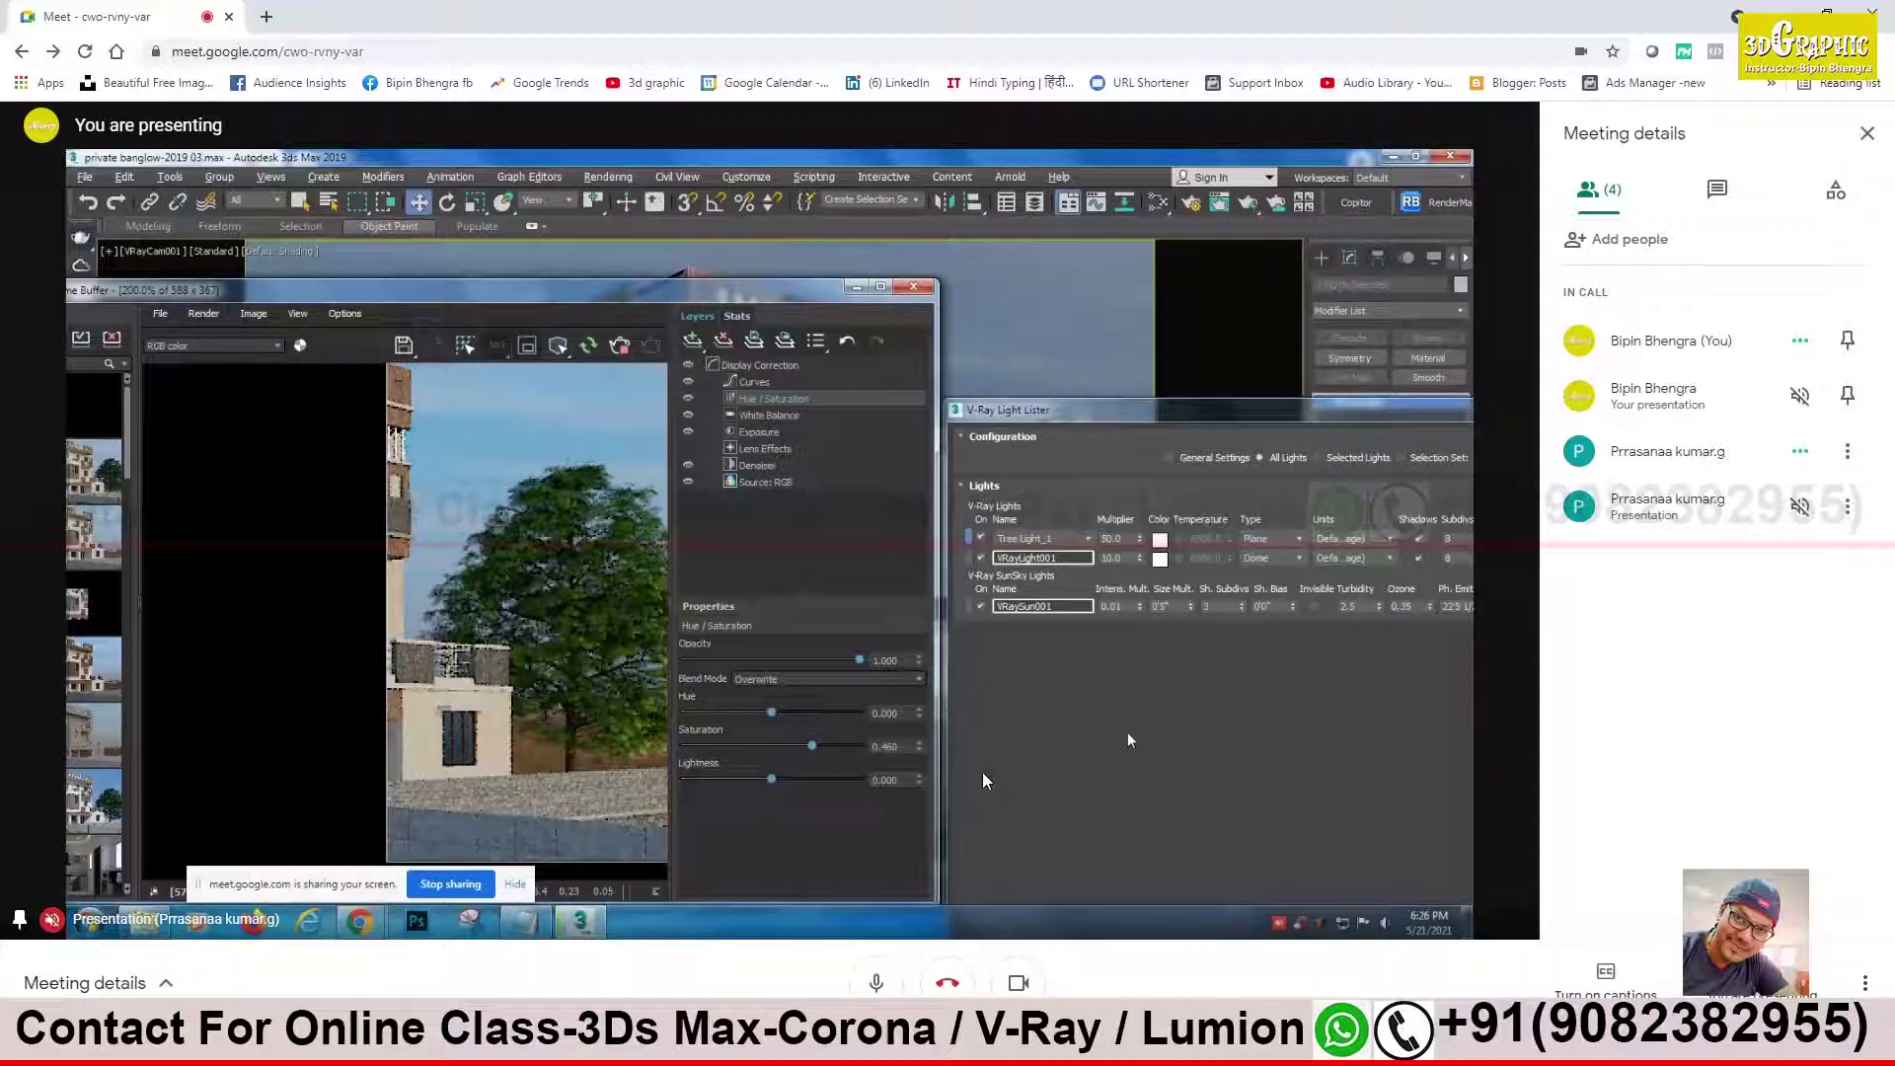
drag(1231, 419, 1198, 419)
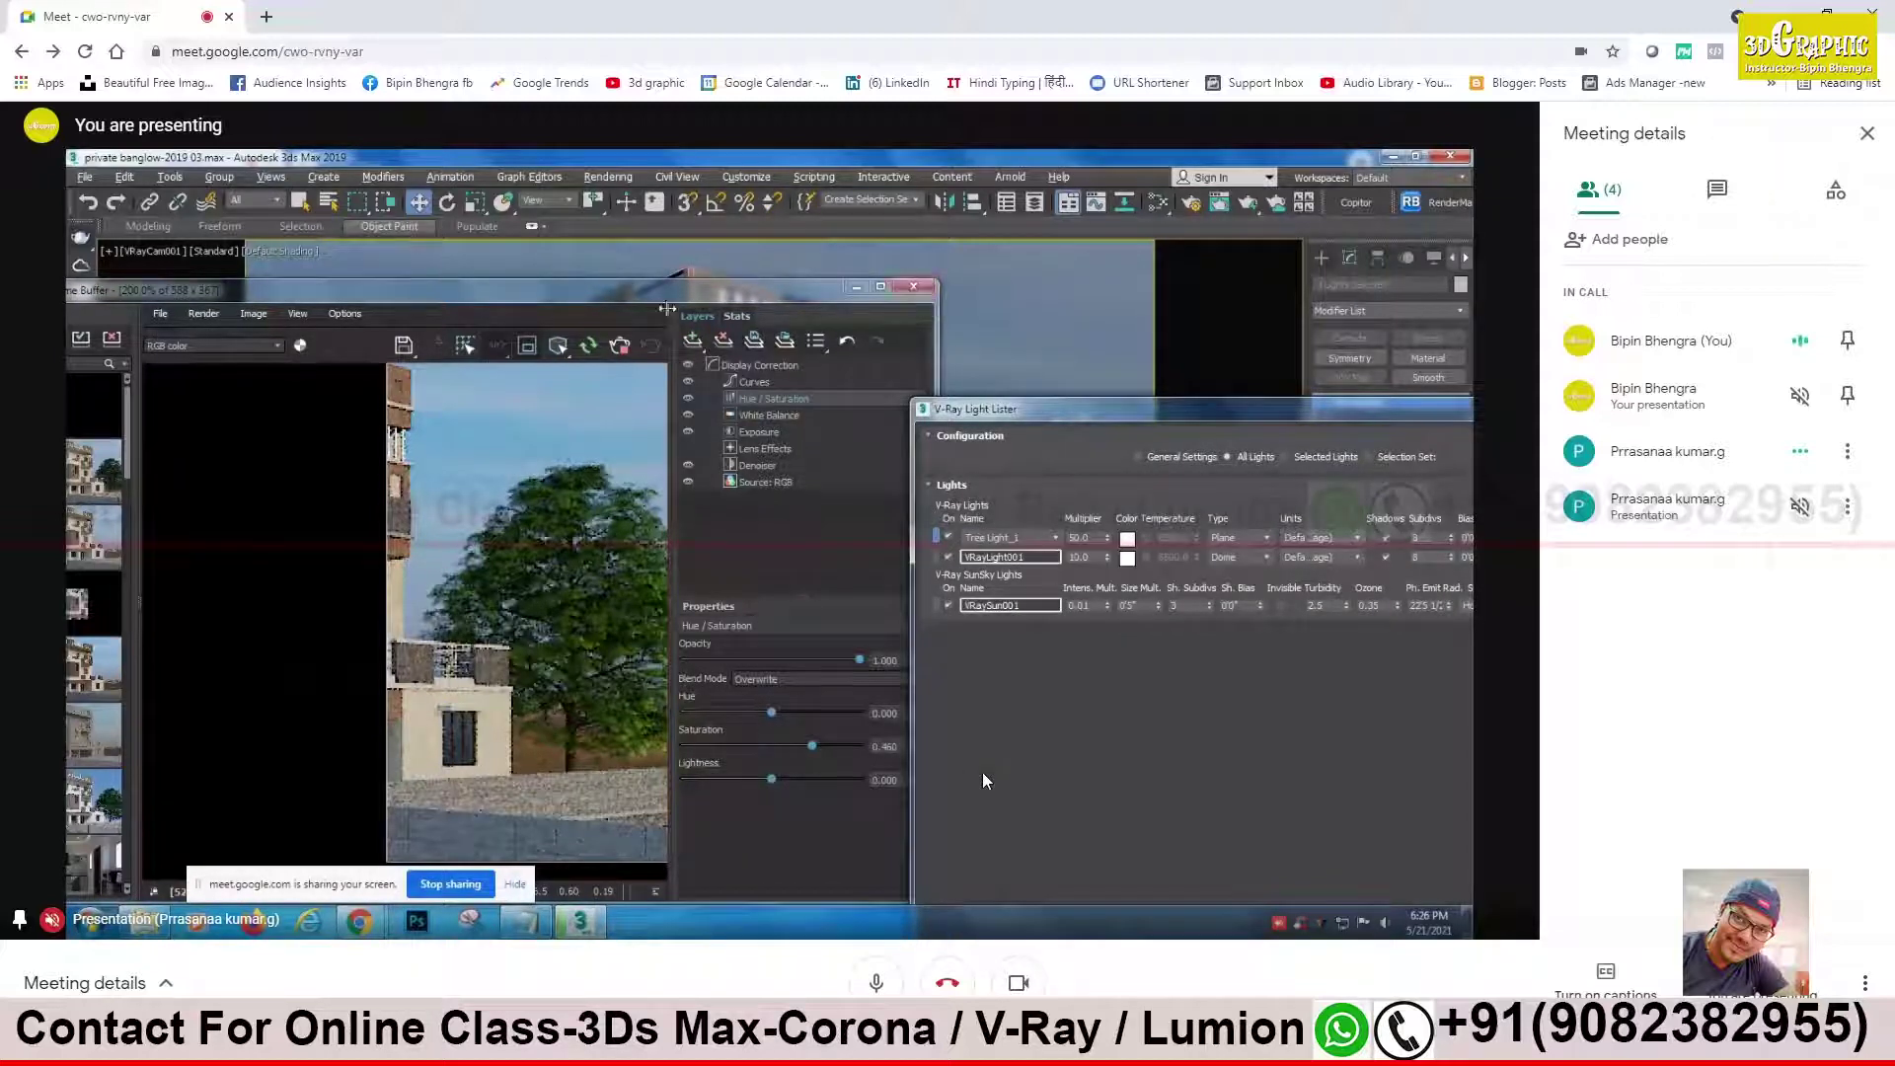
drag(667, 309, 950, 308)
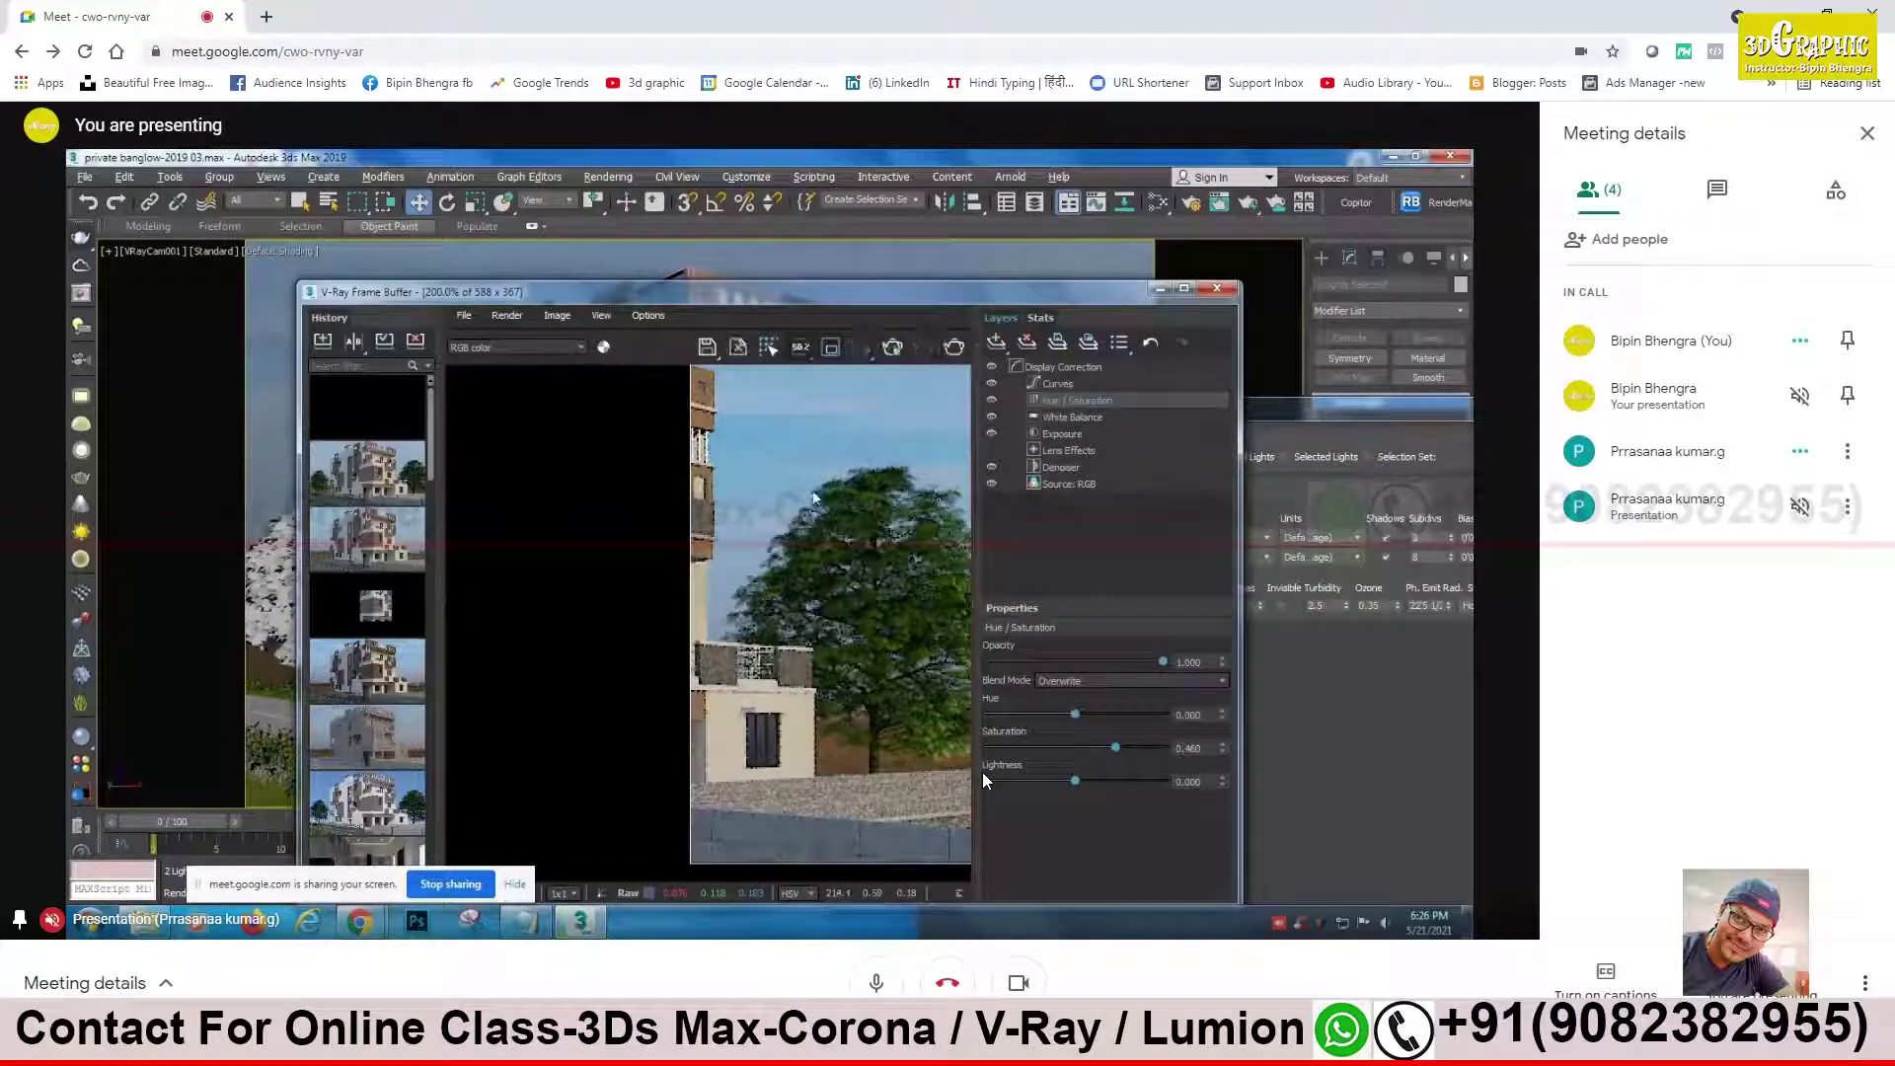
Step: Zoom the frame buffer and draw a re-render region over the building
scroll(784, 569, down, 2)
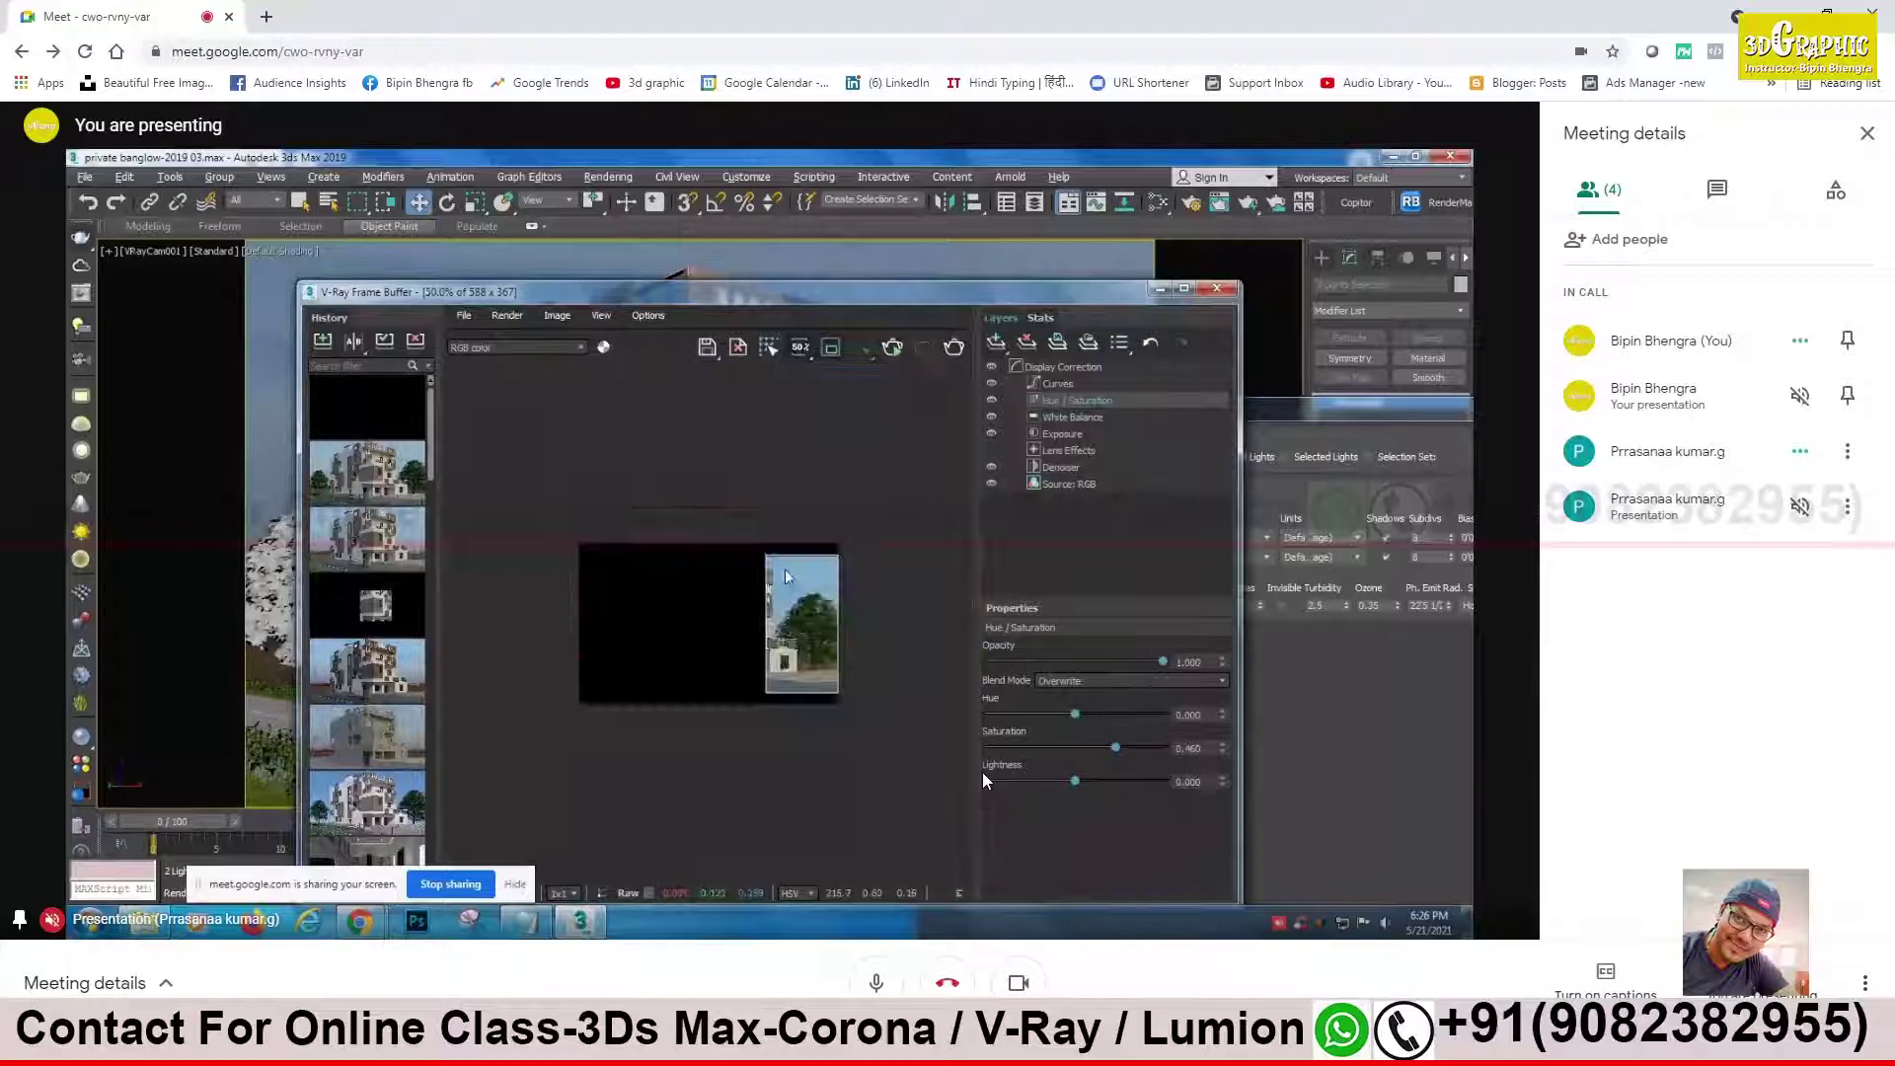
scroll(689, 604, up, 1)
scroll(666, 599, down, 1)
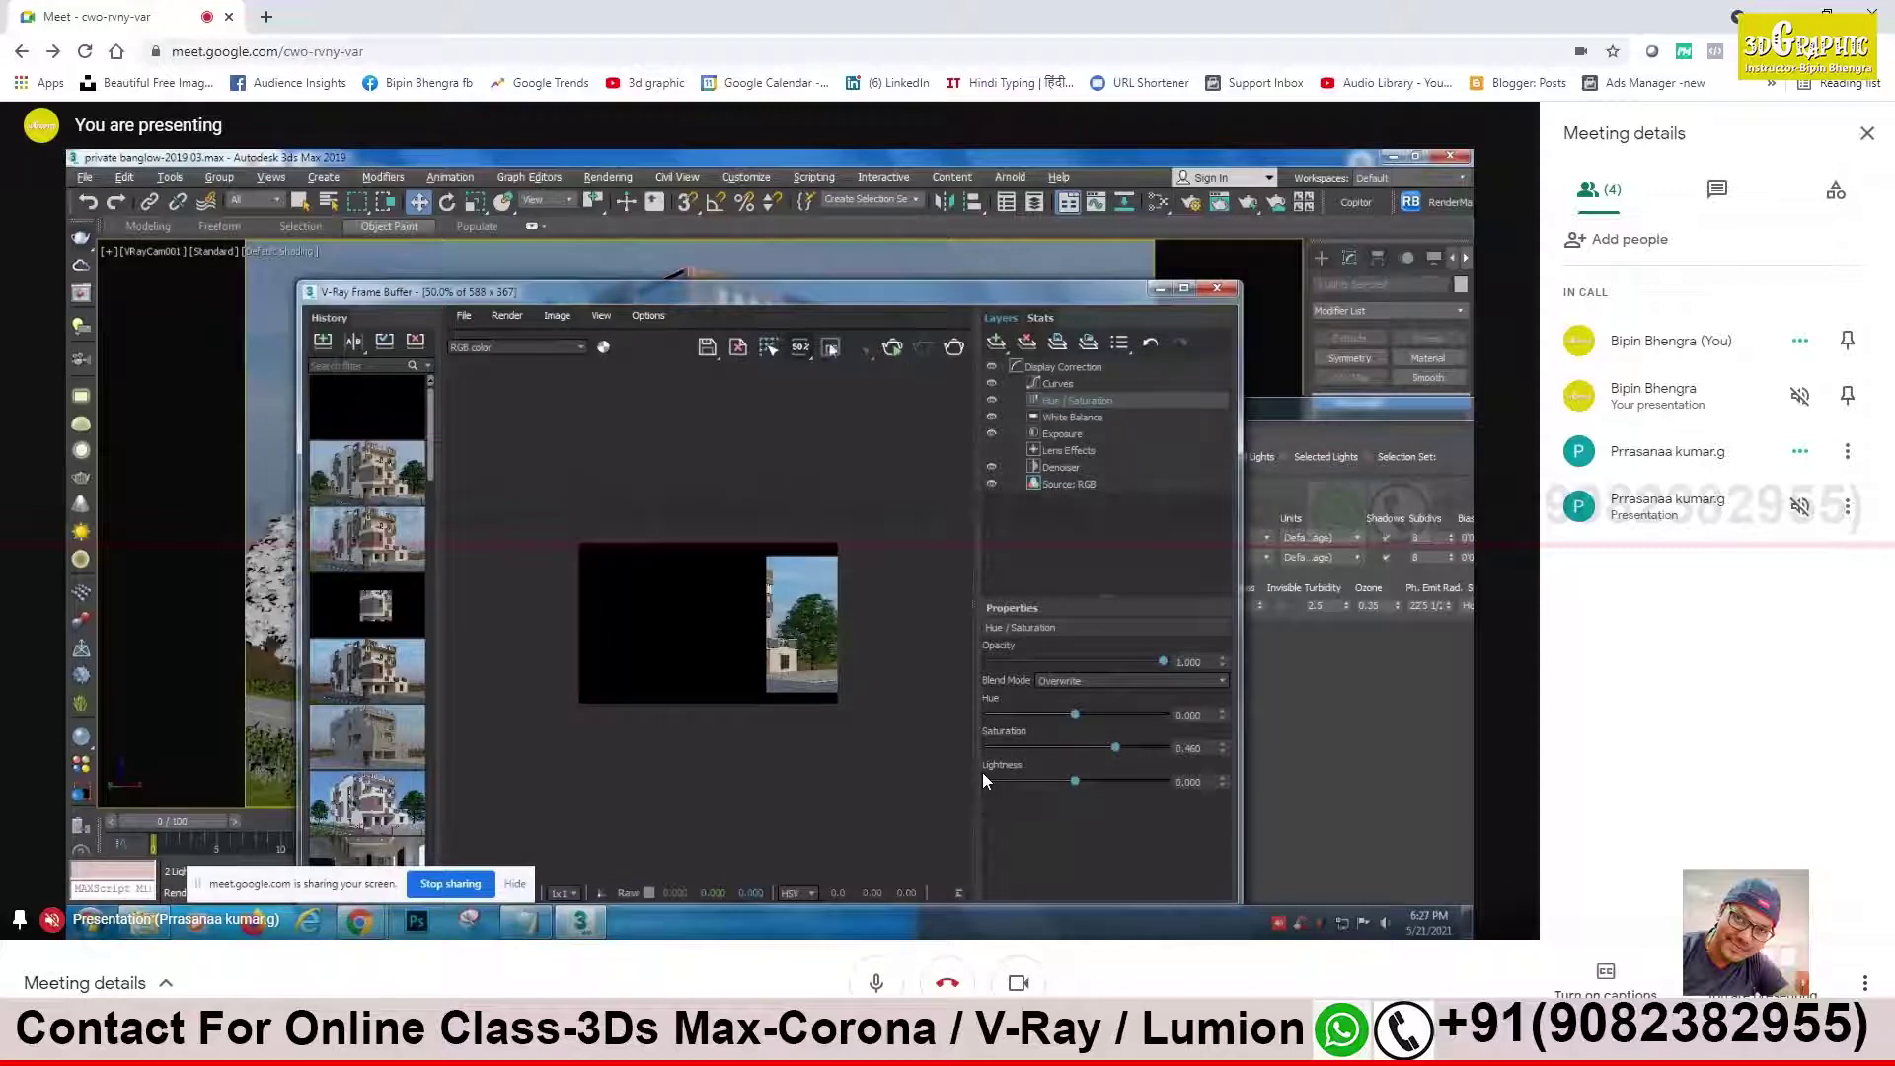
drag(597, 556, 685, 692)
drag(577, 544, 688, 705)
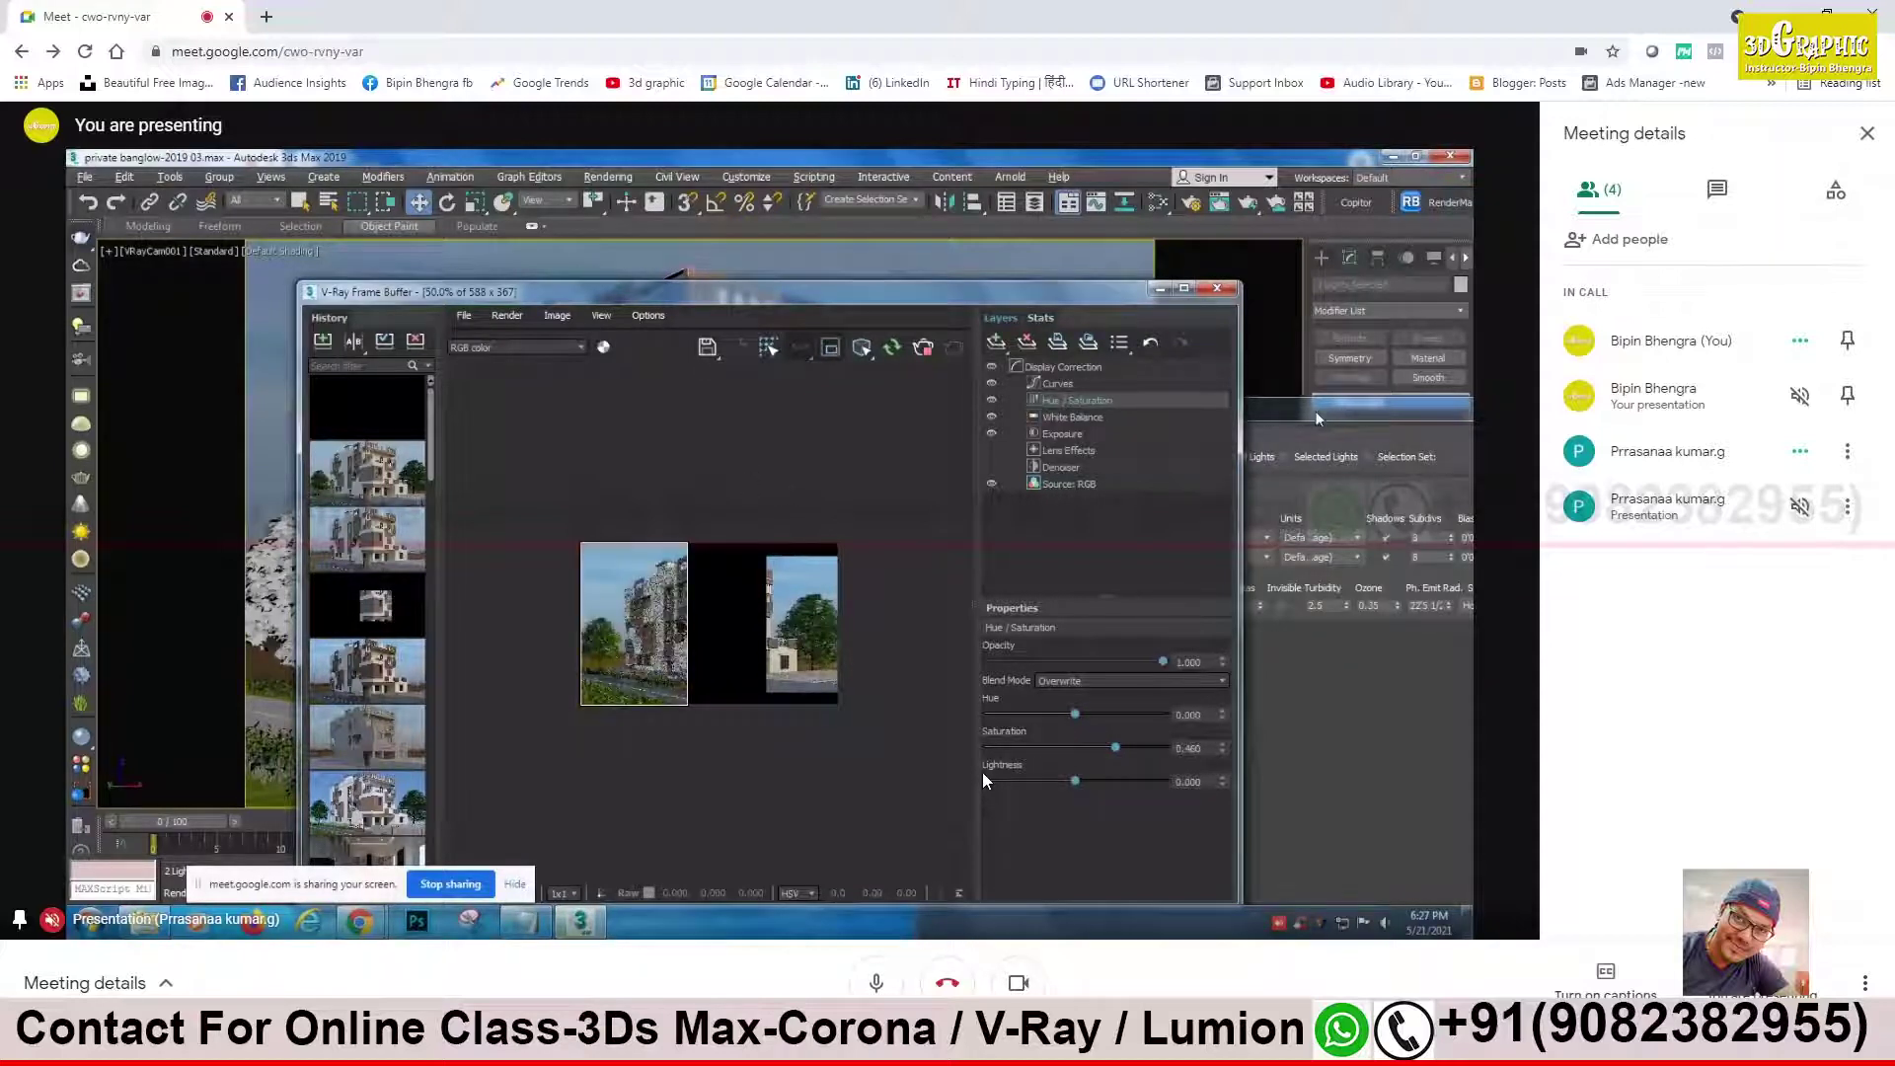
Step: Zoom and pan around the render to inspect another area
scroll(637, 671, up, 1)
scroll(592, 654, up, 1)
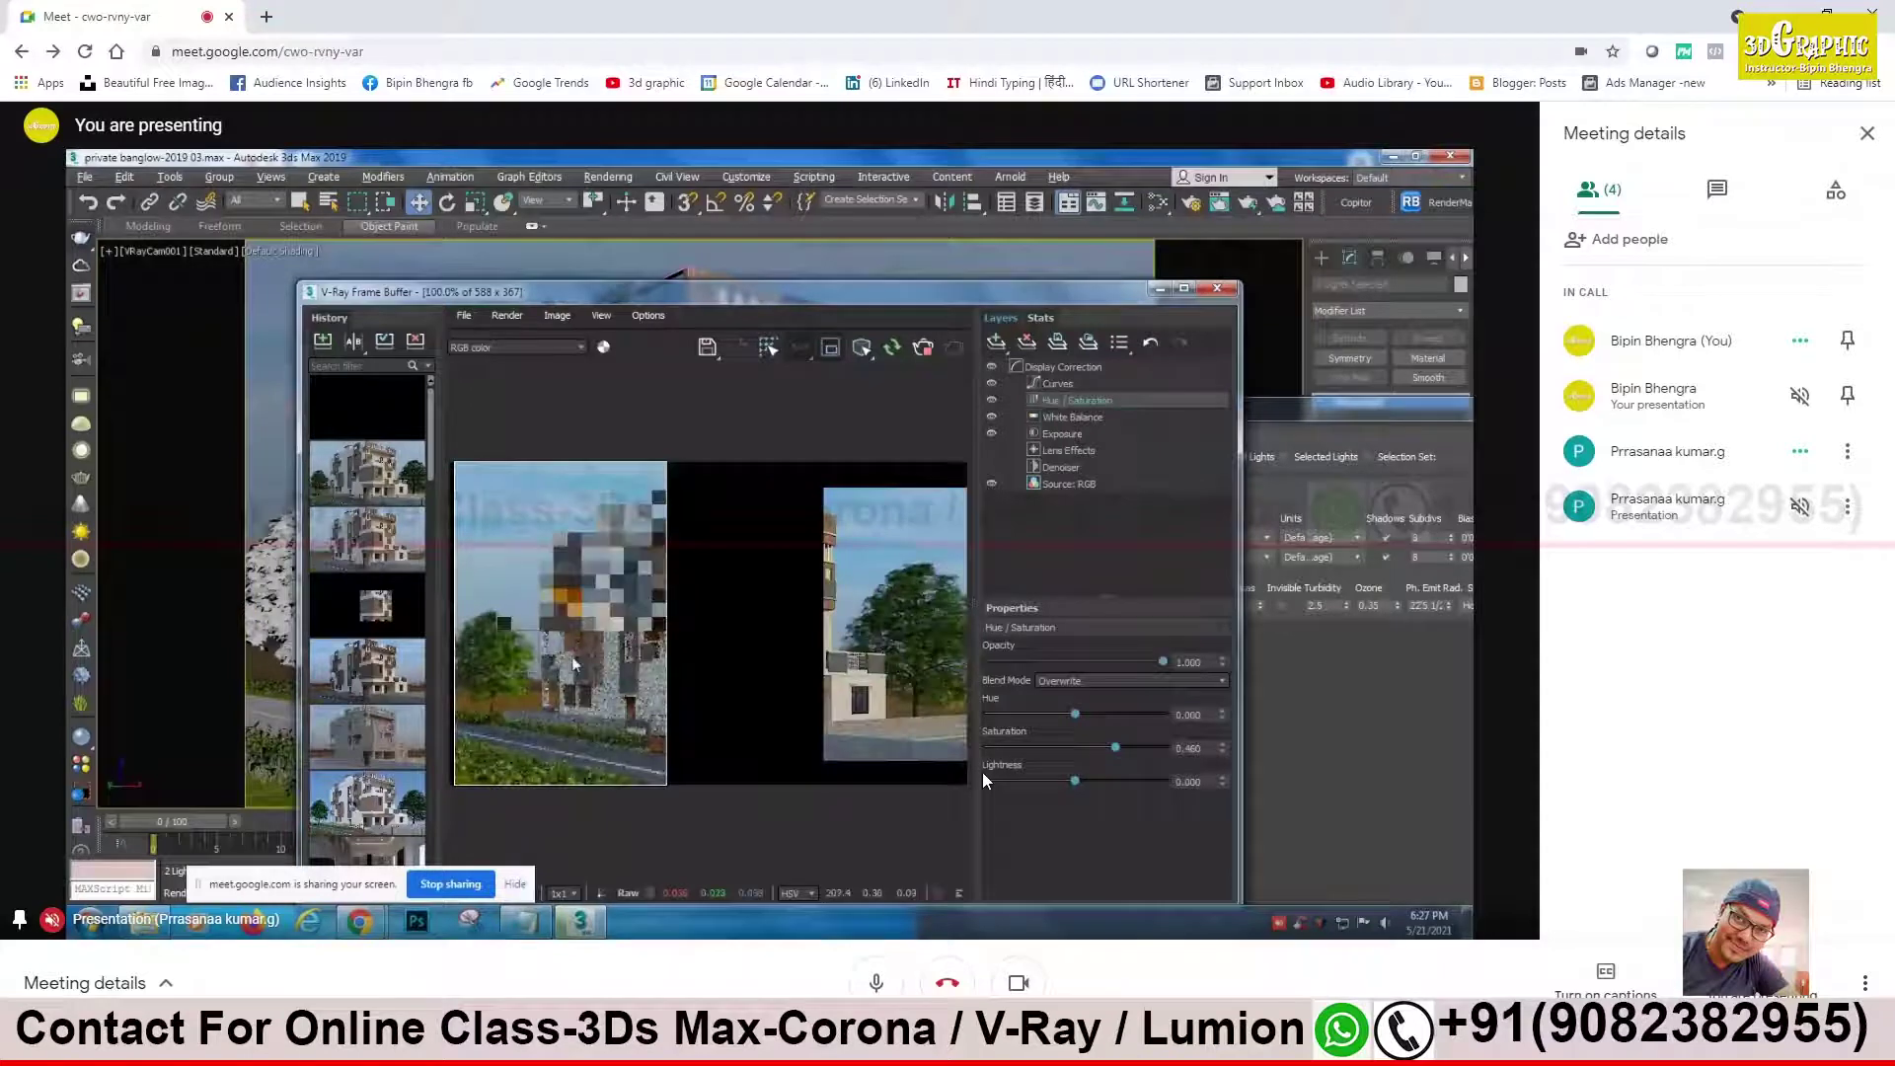
scroll(584, 654, down, 2)
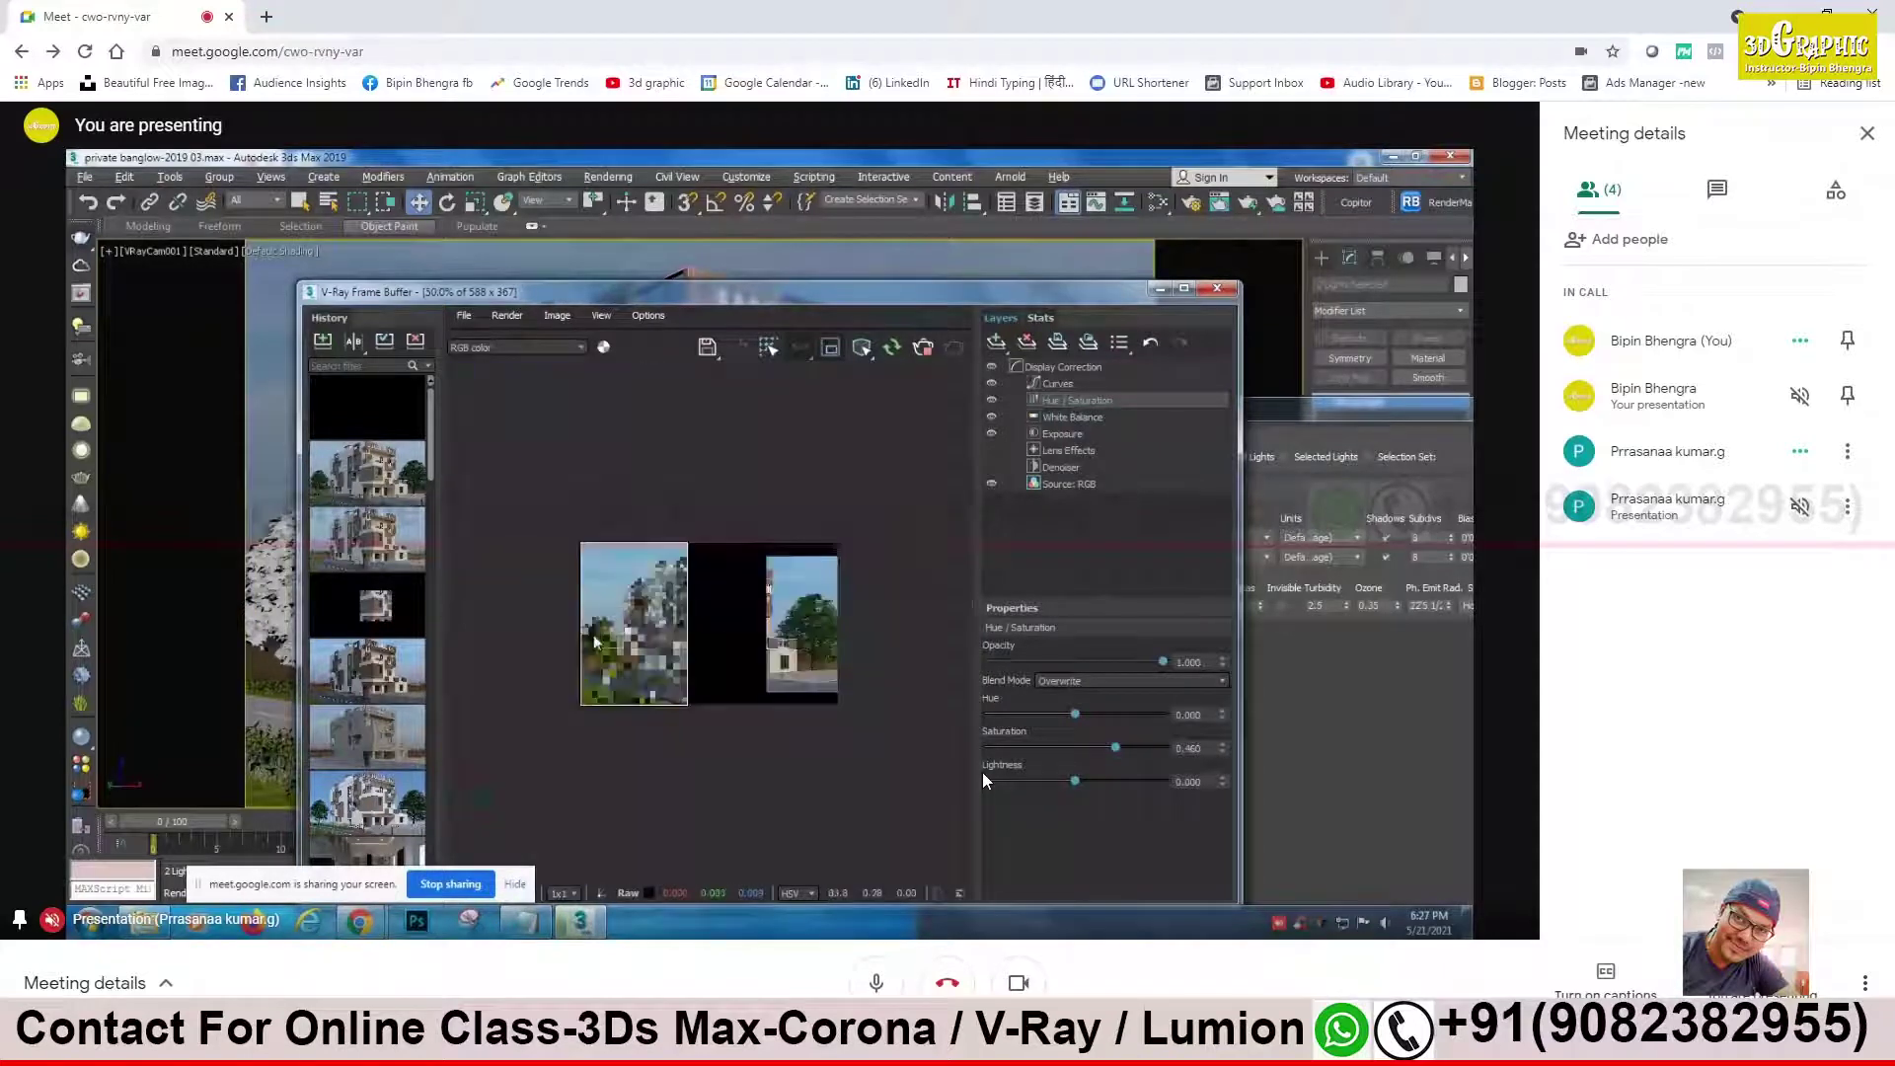
scroll(601, 636, up, 2)
drag(784, 292, 790, 293)
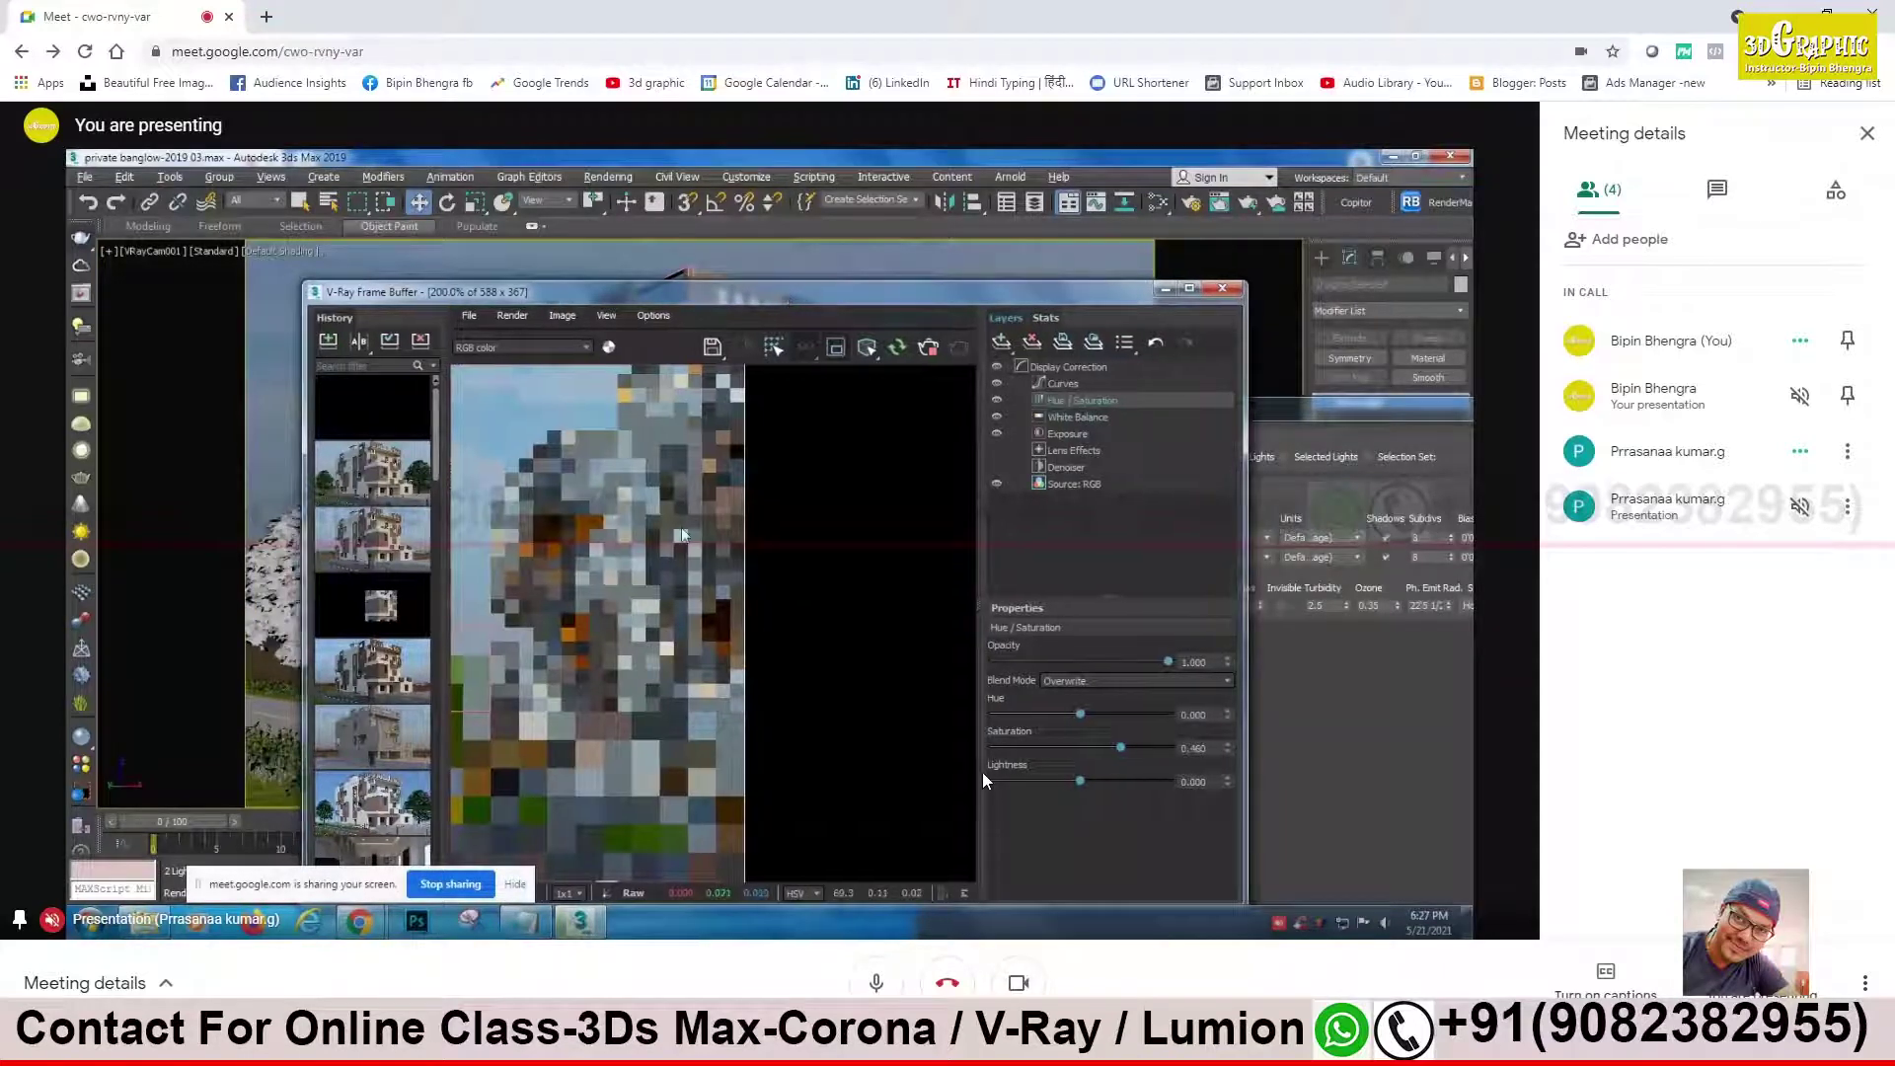
scroll(810, 583, down, 1)
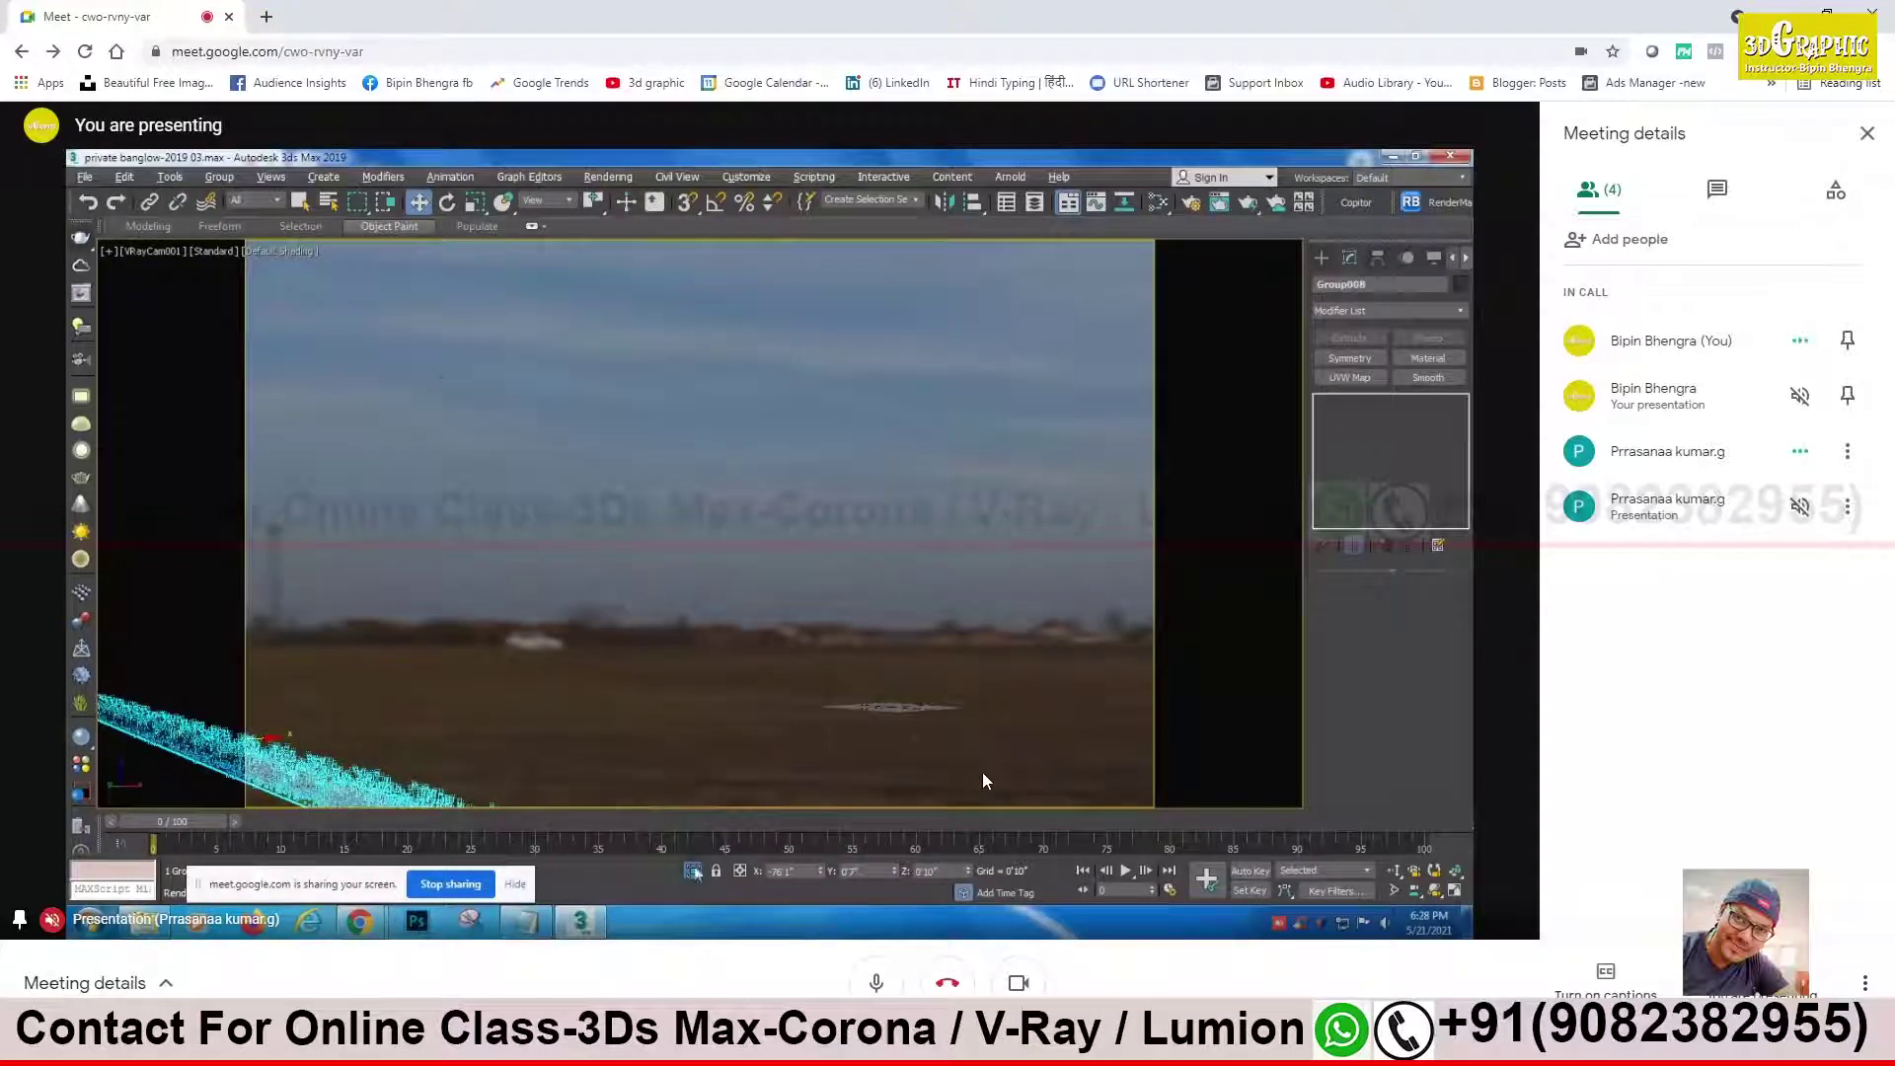
Step: Select the front hedge plants and switch to a perspective view
click(474, 711)
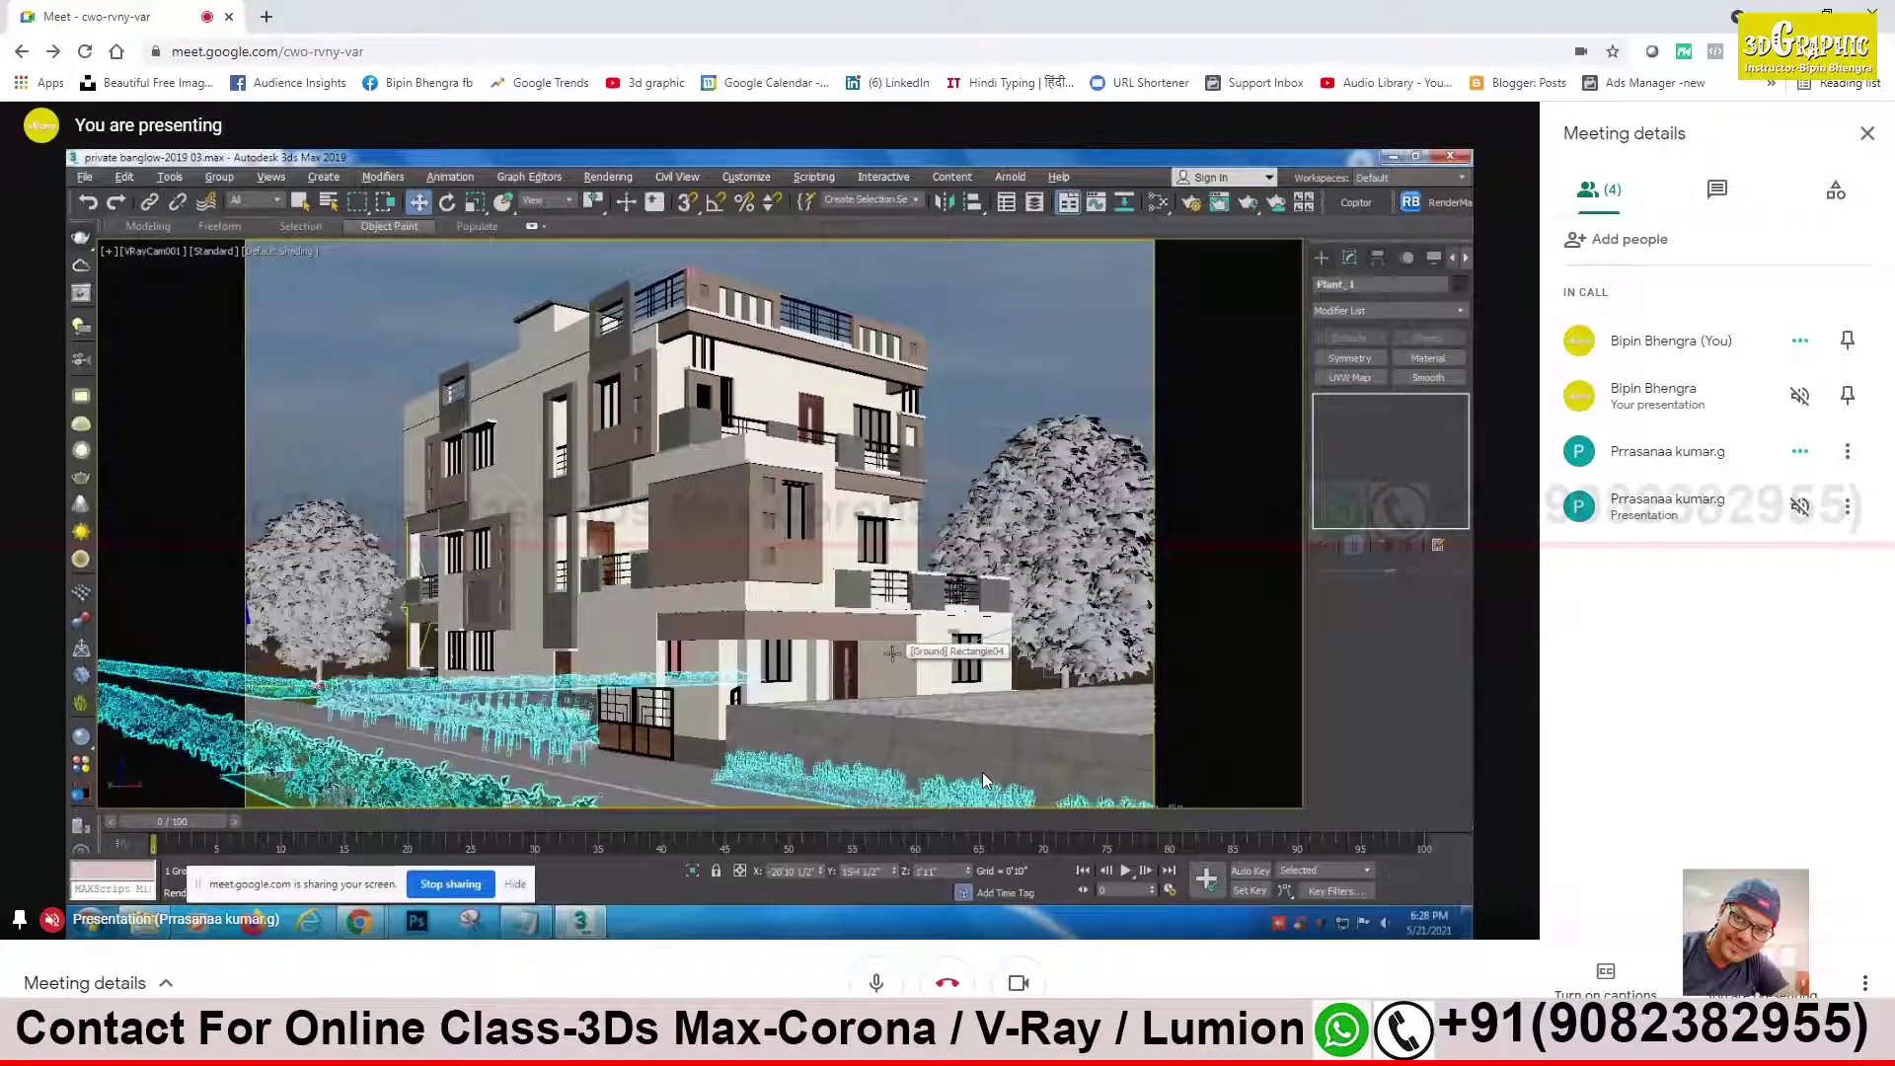
key(p)
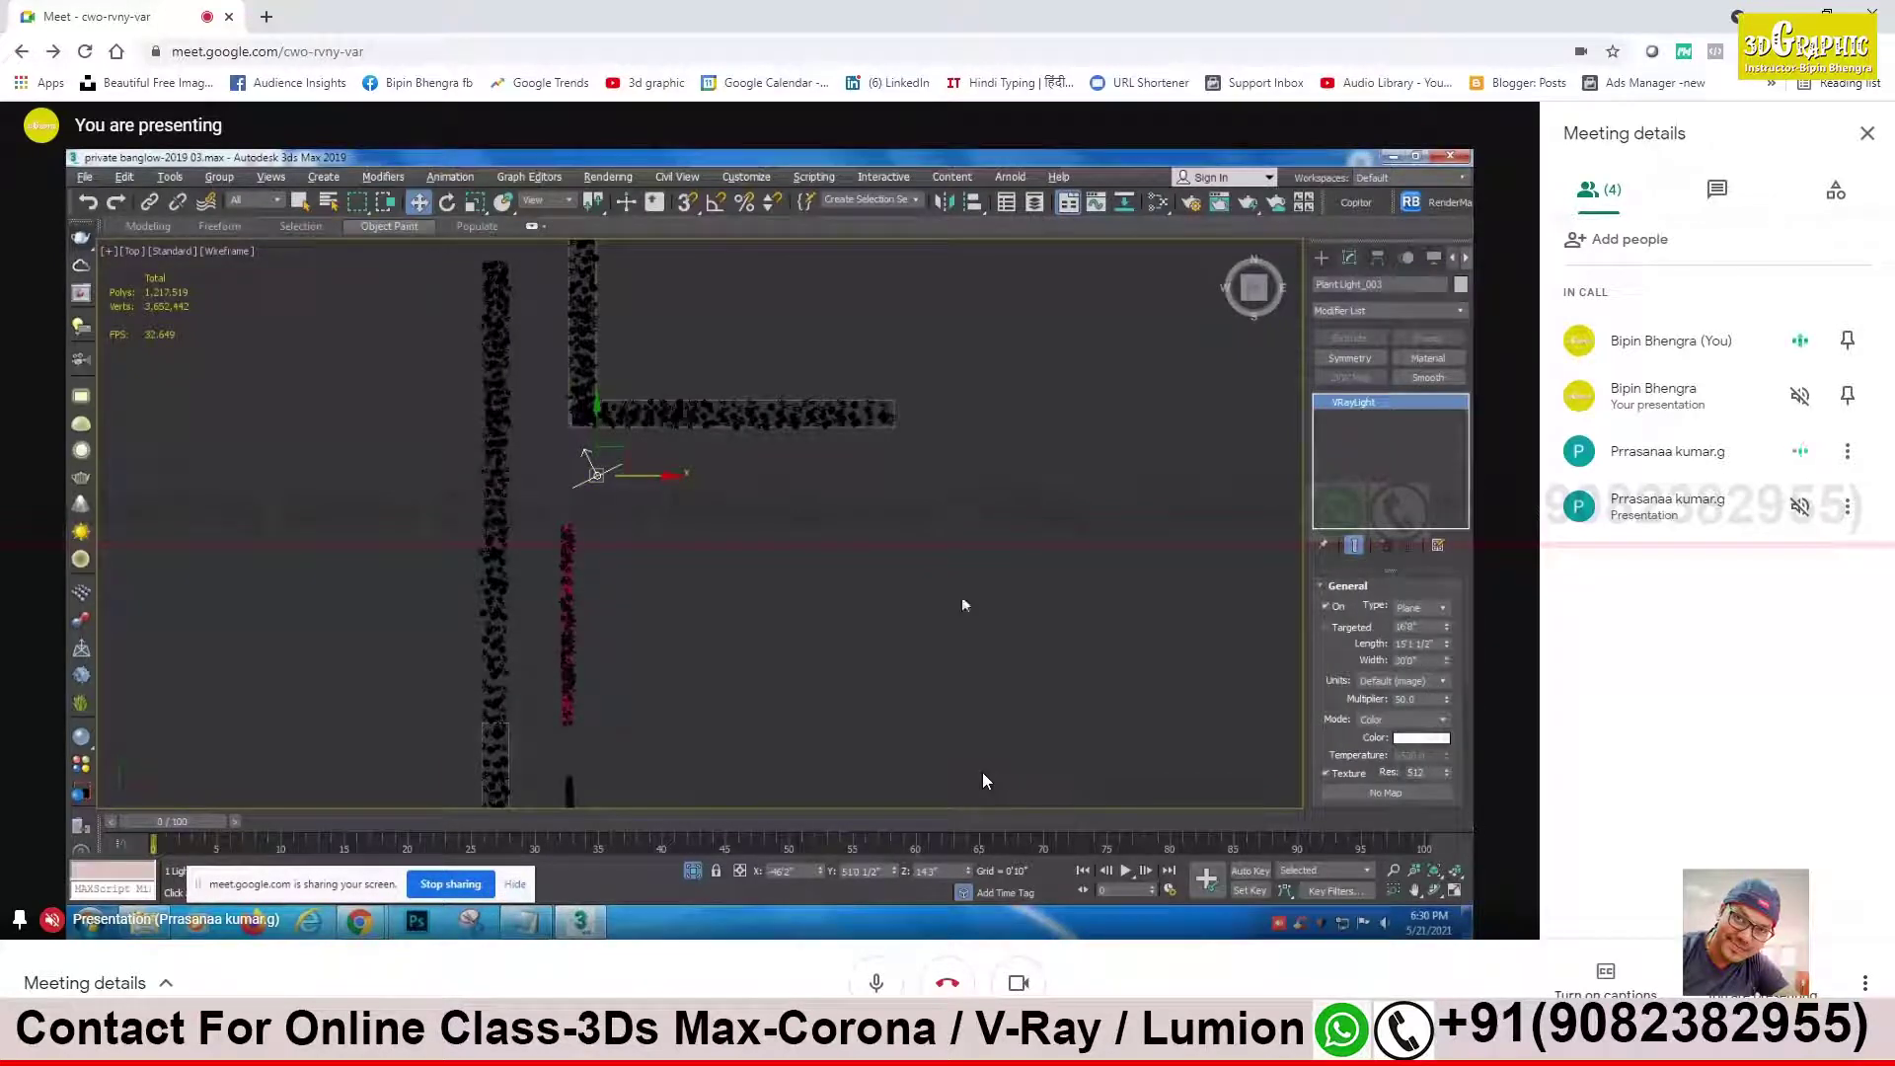
Step: Maximize the perspective viewport and orbit it so the hedge rows run straight
key(alt+w)
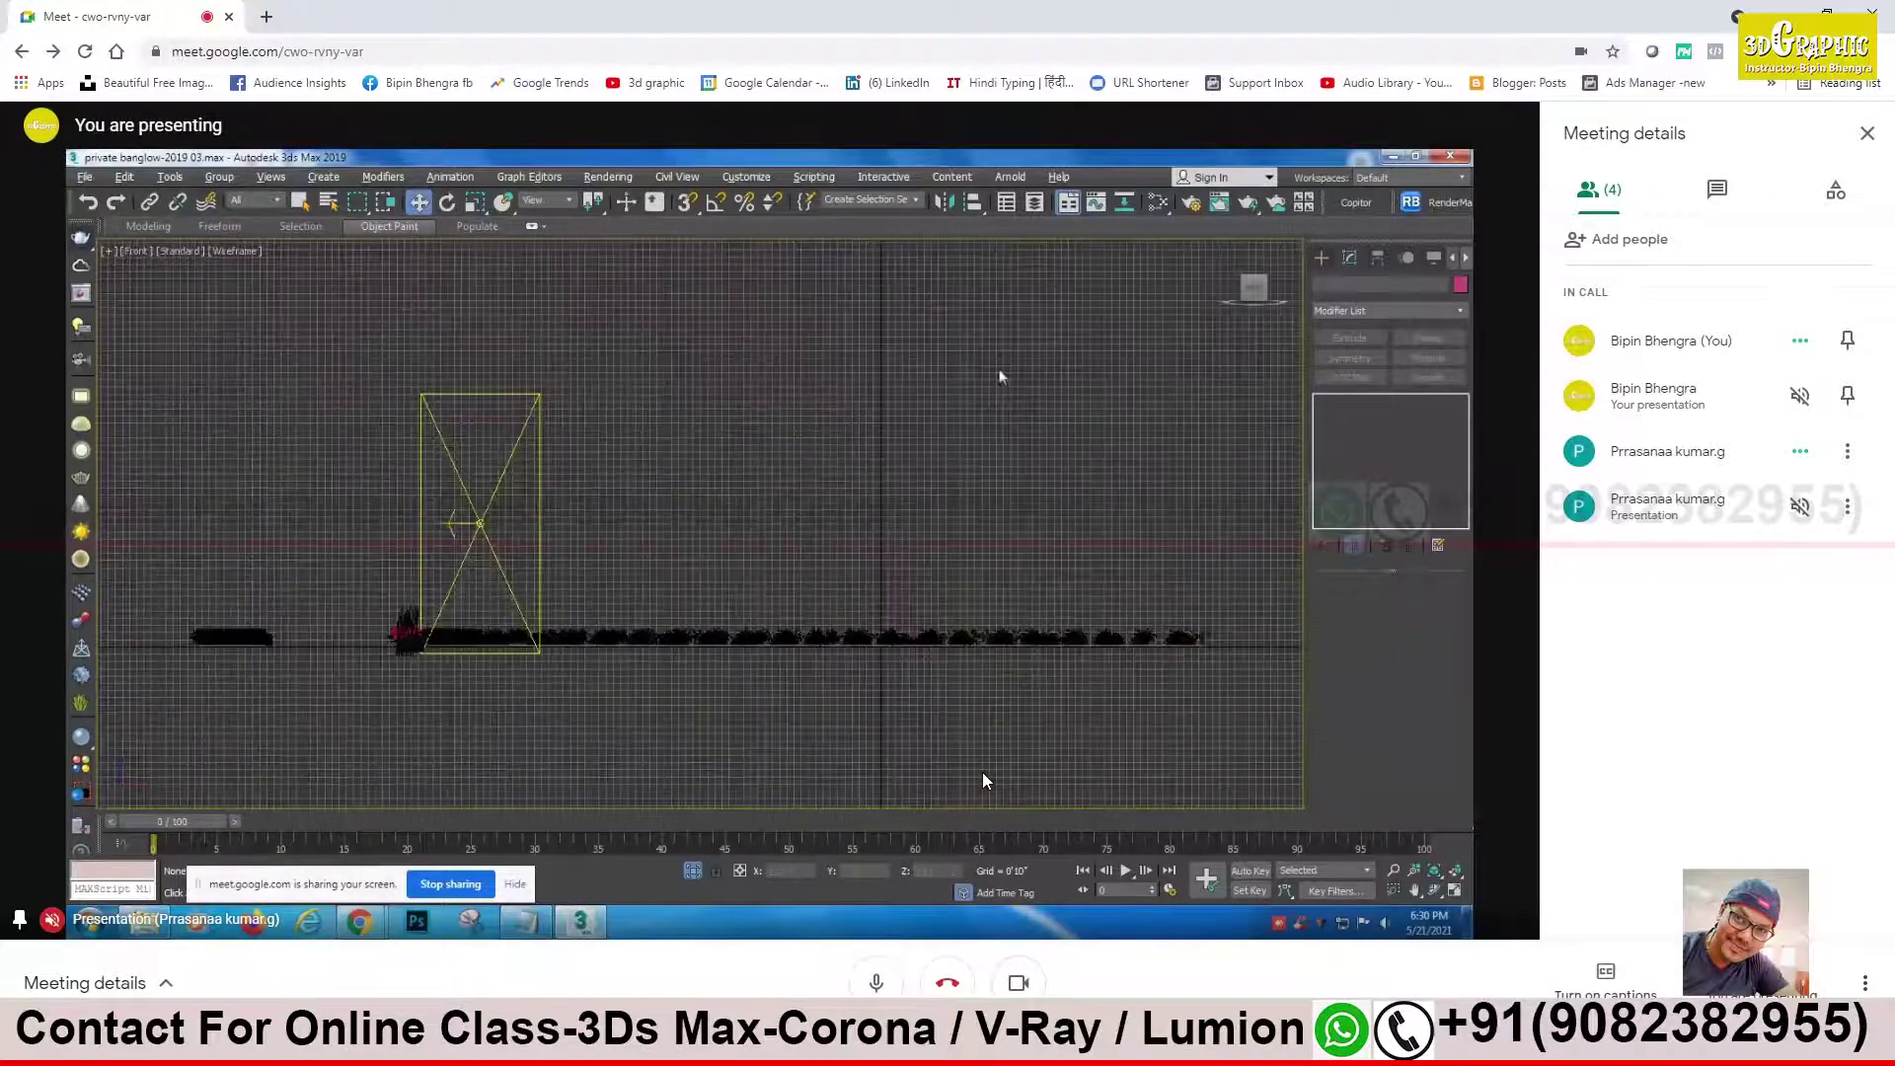
scroll(1004, 483, down, 2)
scroll(785, 477, up, 2)
key(p)
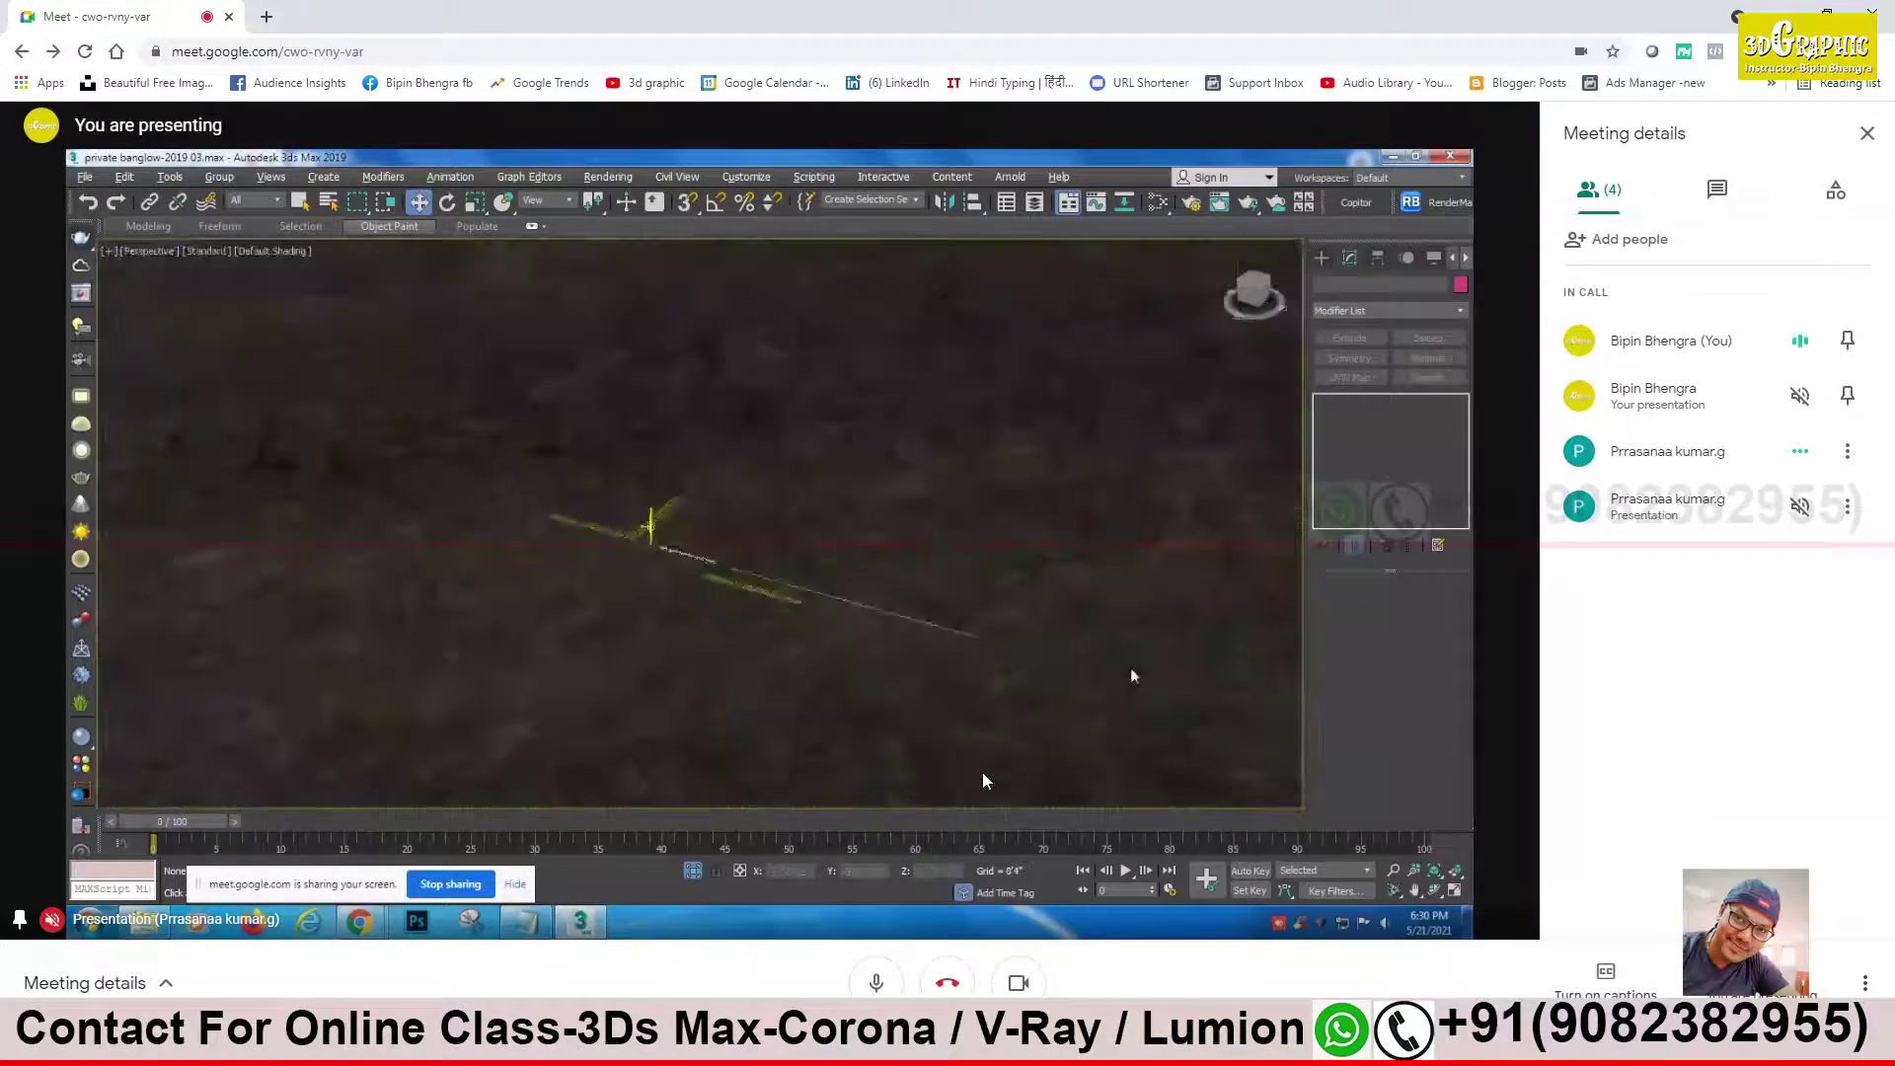
scroll(704, 538, up, 3)
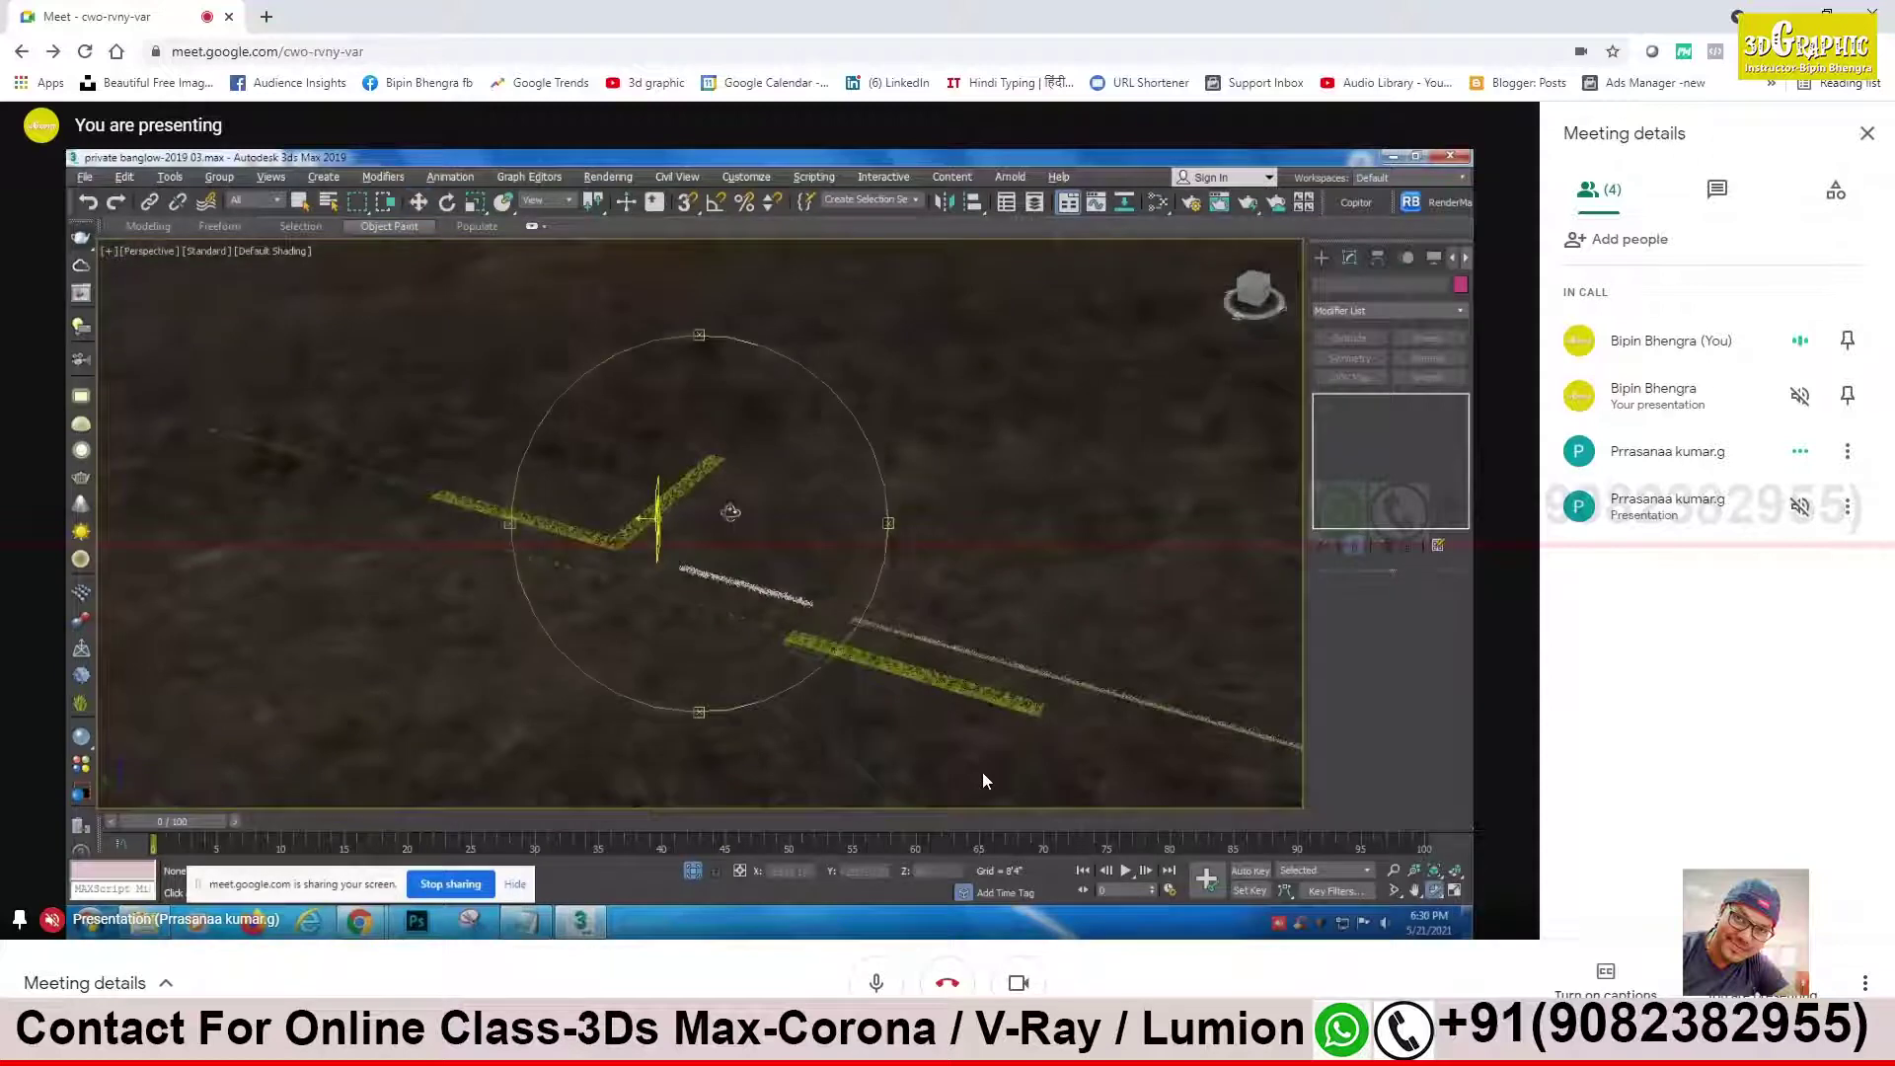
alt+middle_drag(711, 510, 607, 509)
scroll(691, 513, up, 3)
Step: Lengthen Plant Light_003 to about 36 feet, then deselect it
key(w)
click(694, 549)
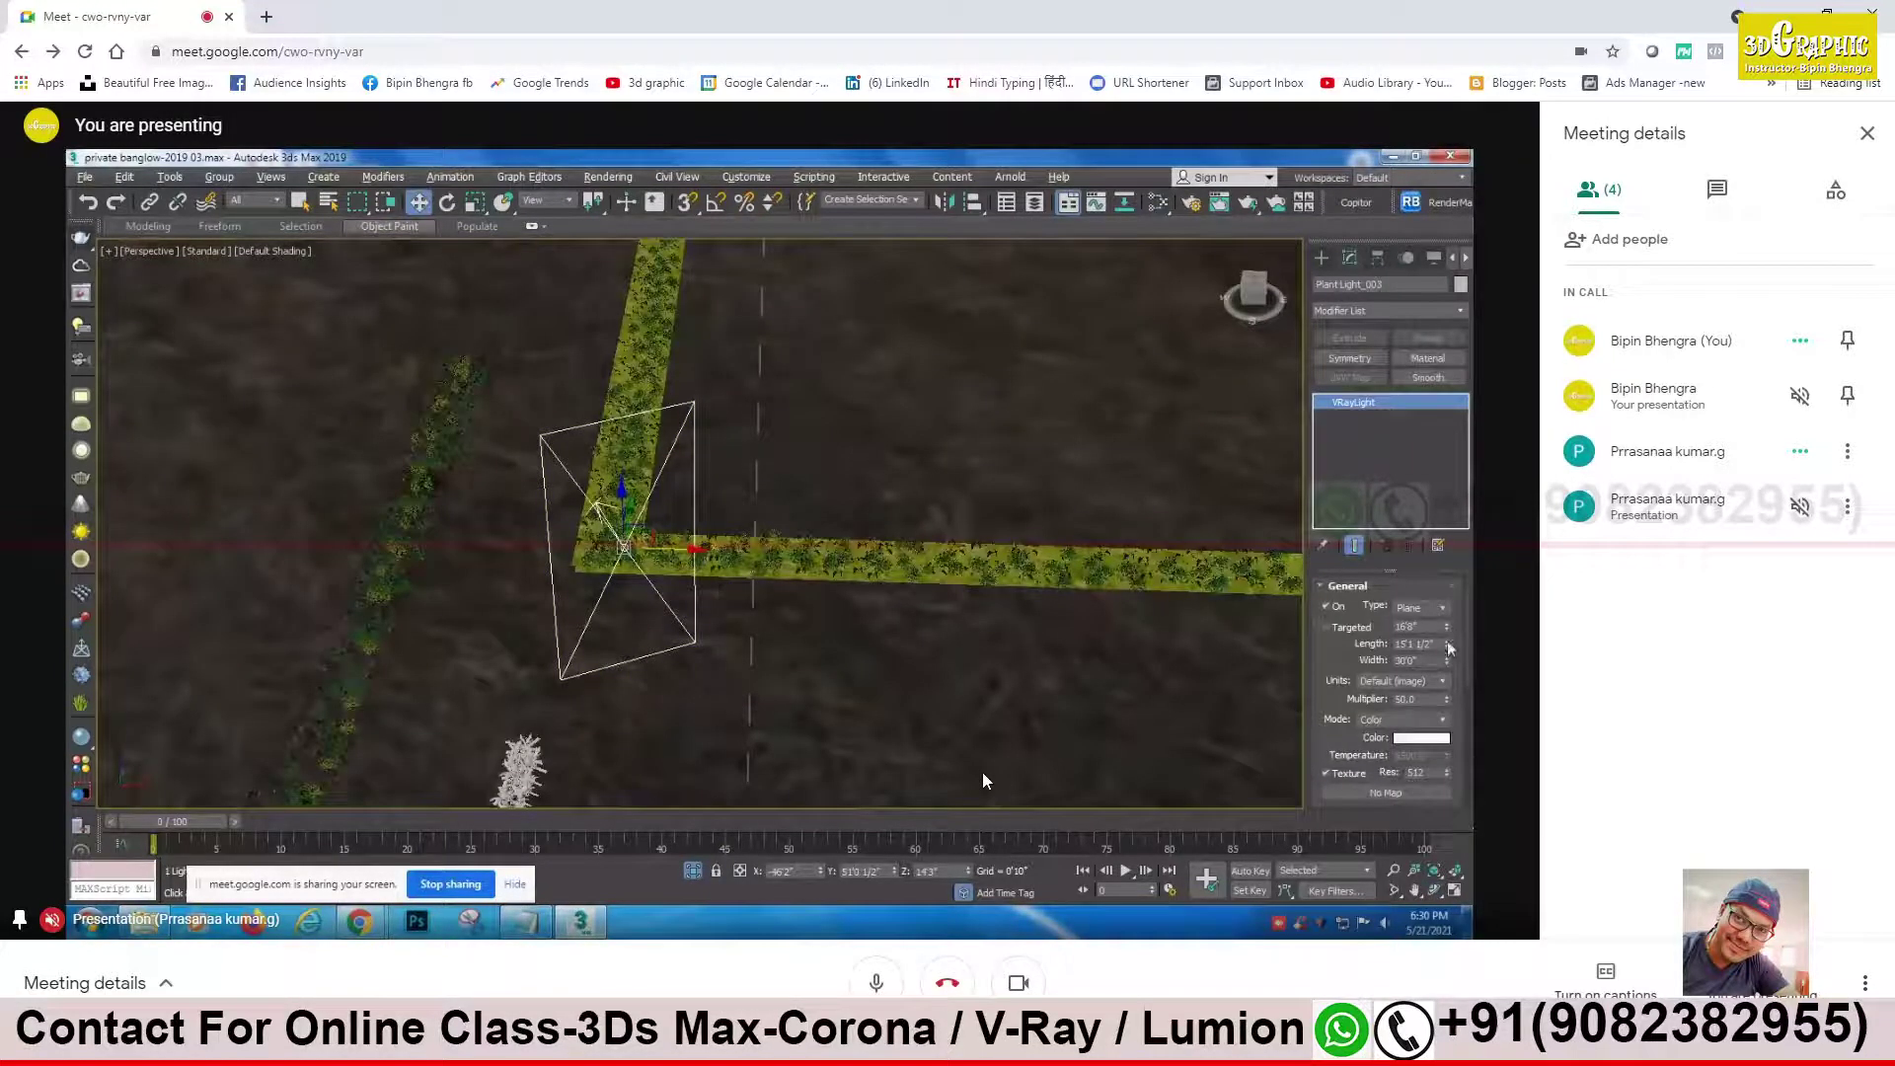
drag(1447, 645, 1462, 552)
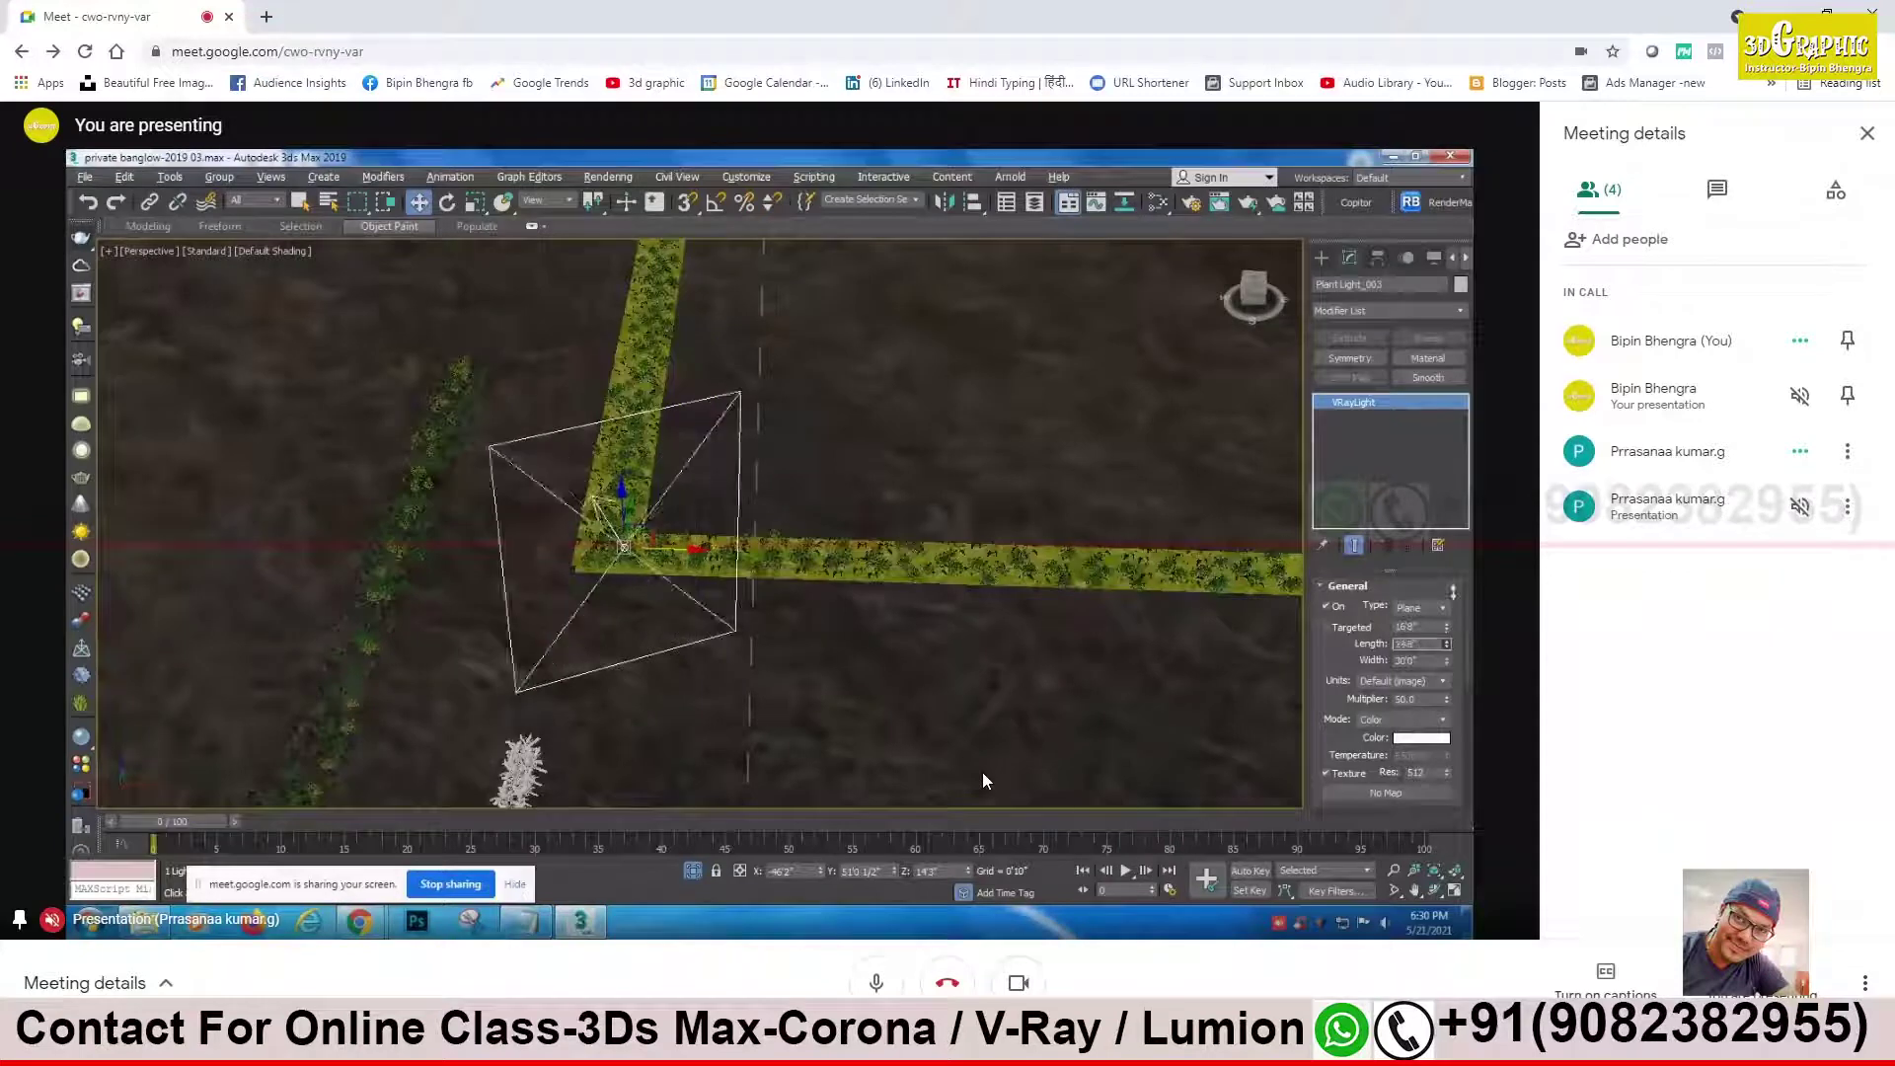
drag(1462, 552, 1462, 523)
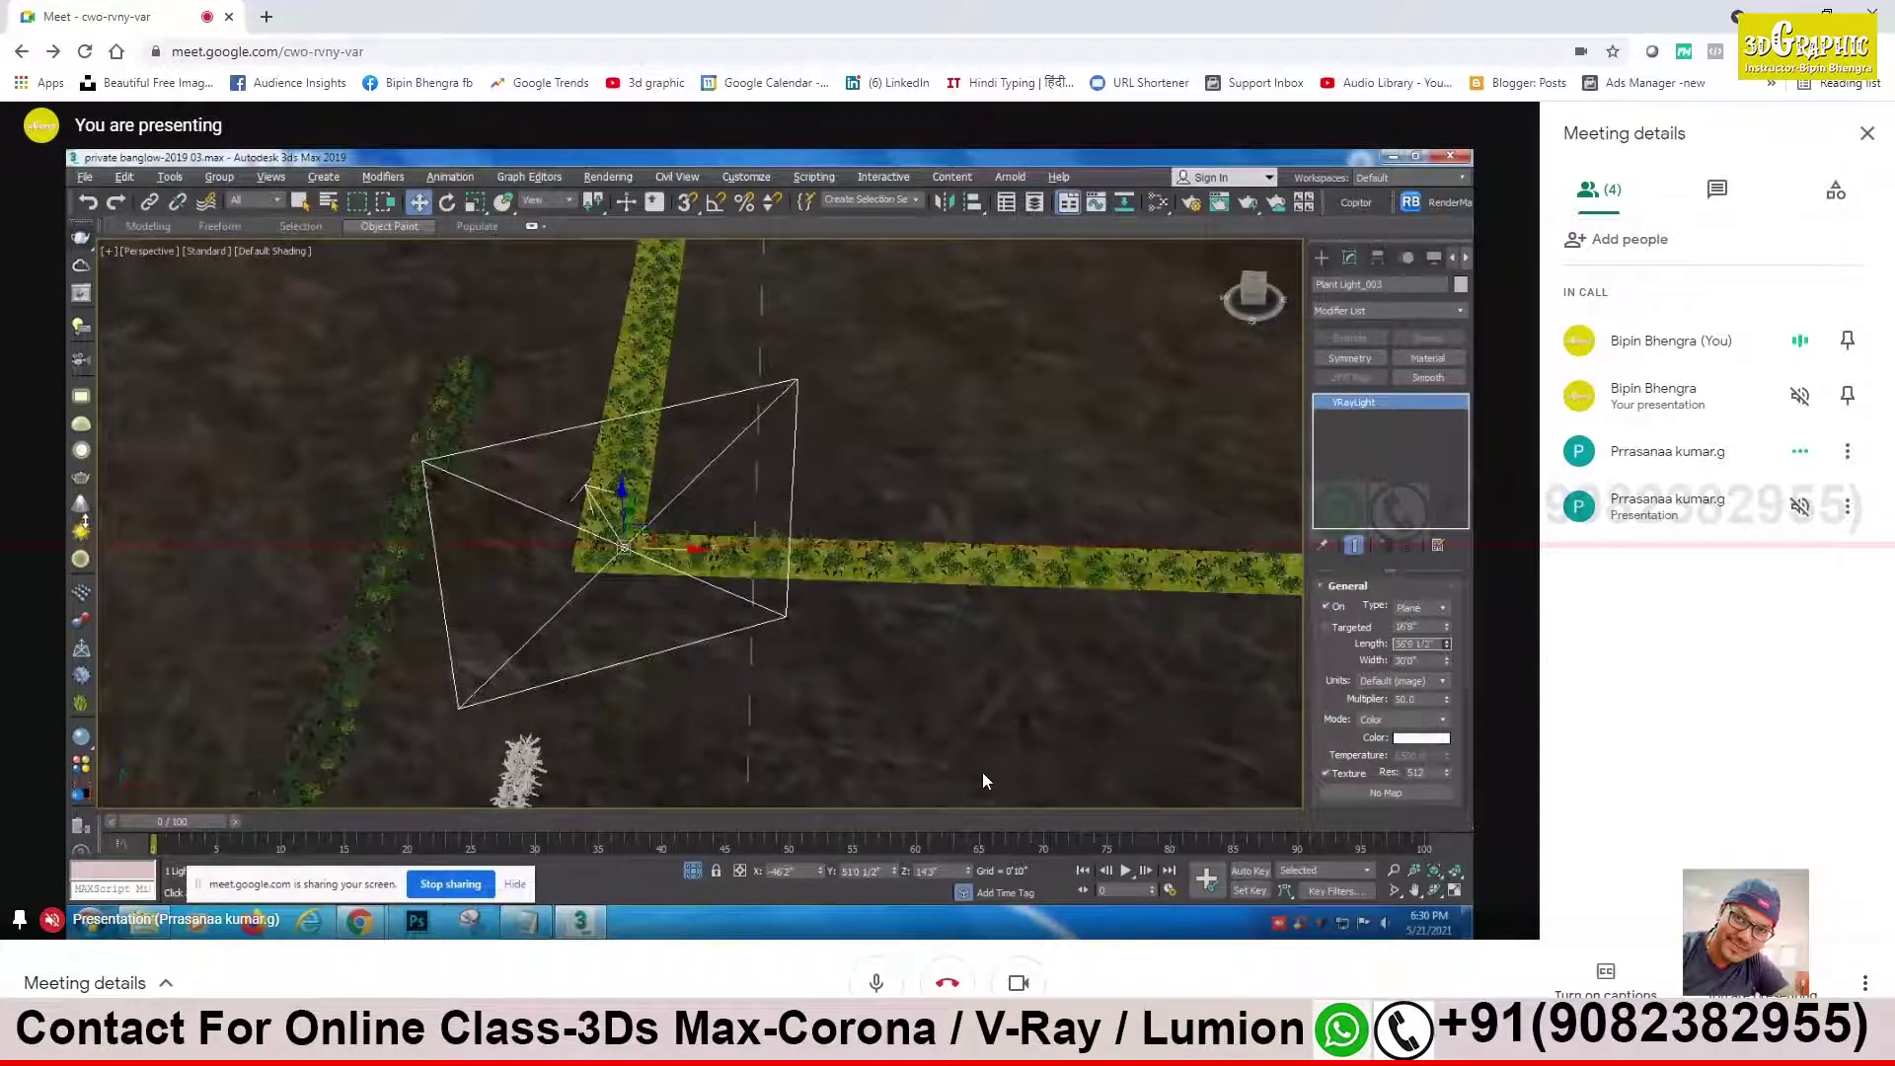
click(420, 354)
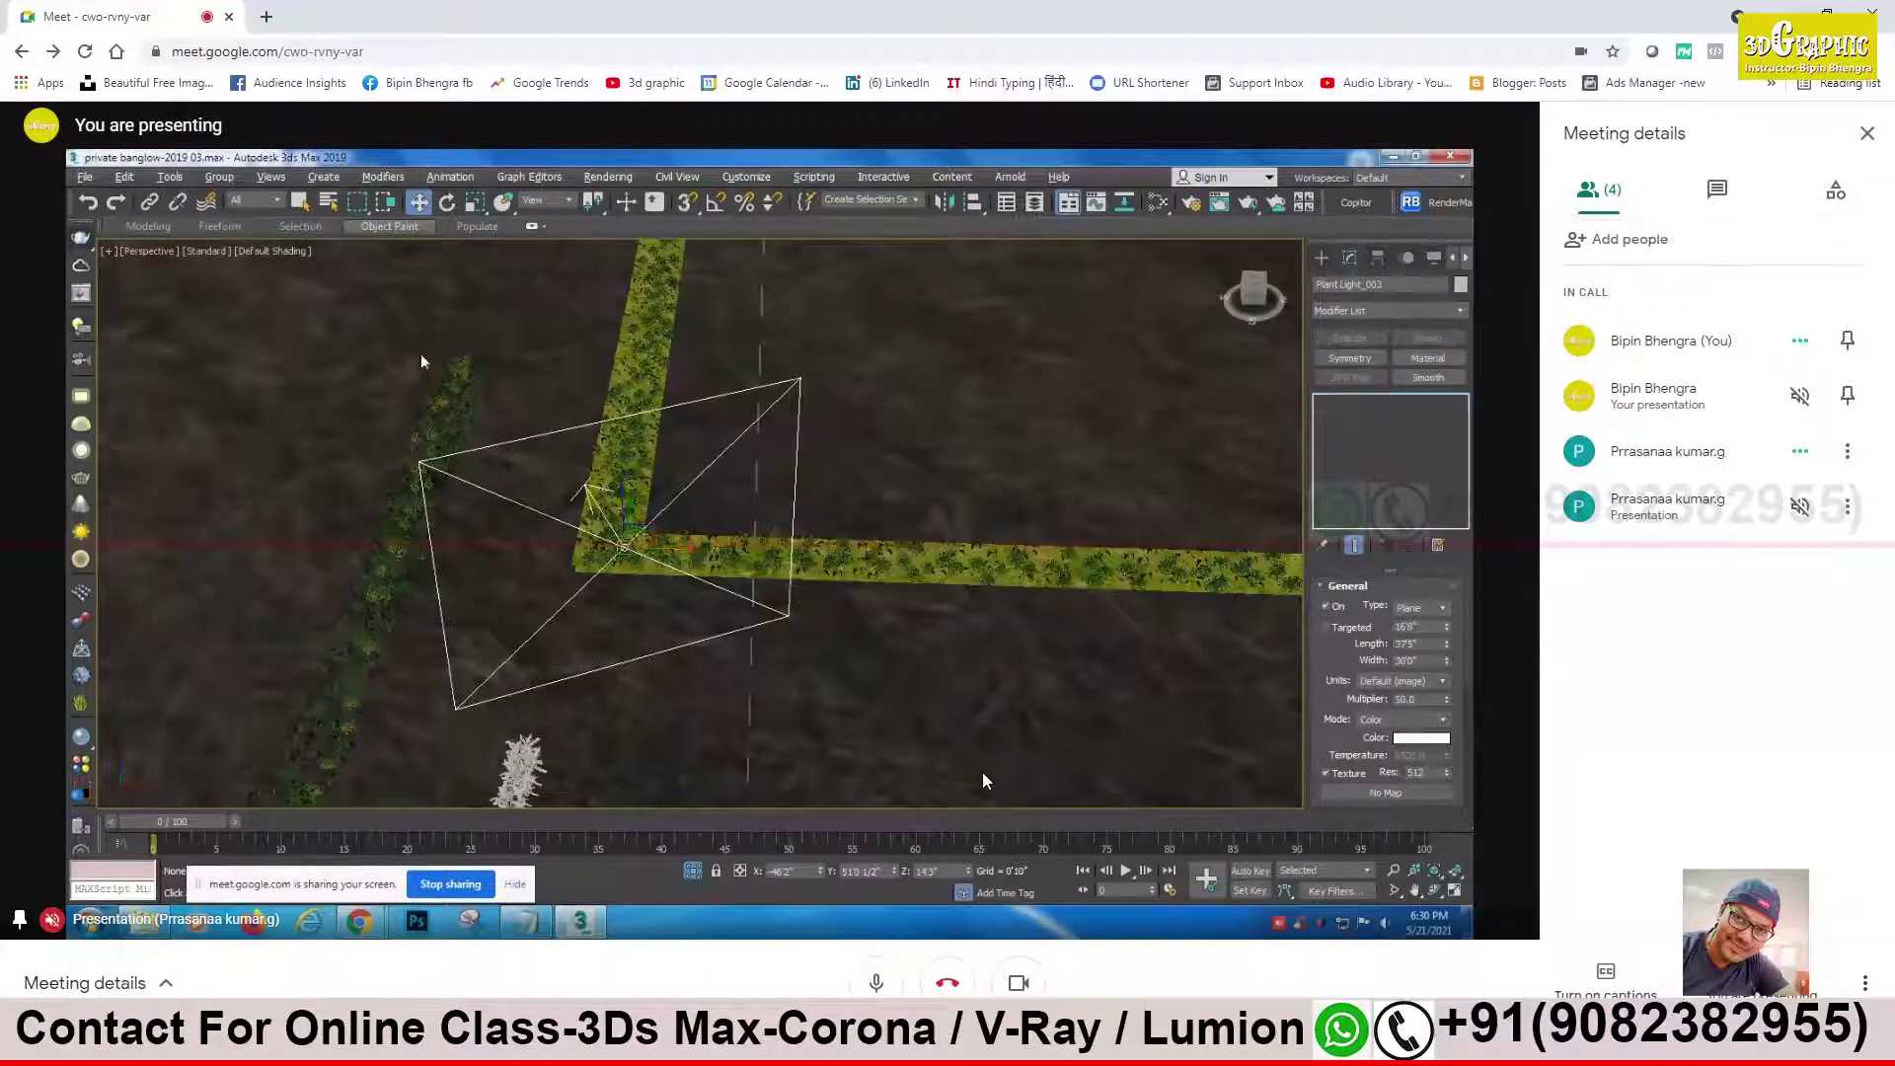
scroll(818, 480, down, 6)
scroll(818, 480, up, 2)
Step: In Top view, select the plant light with the rotate tool and pan the view up-right
key(t)
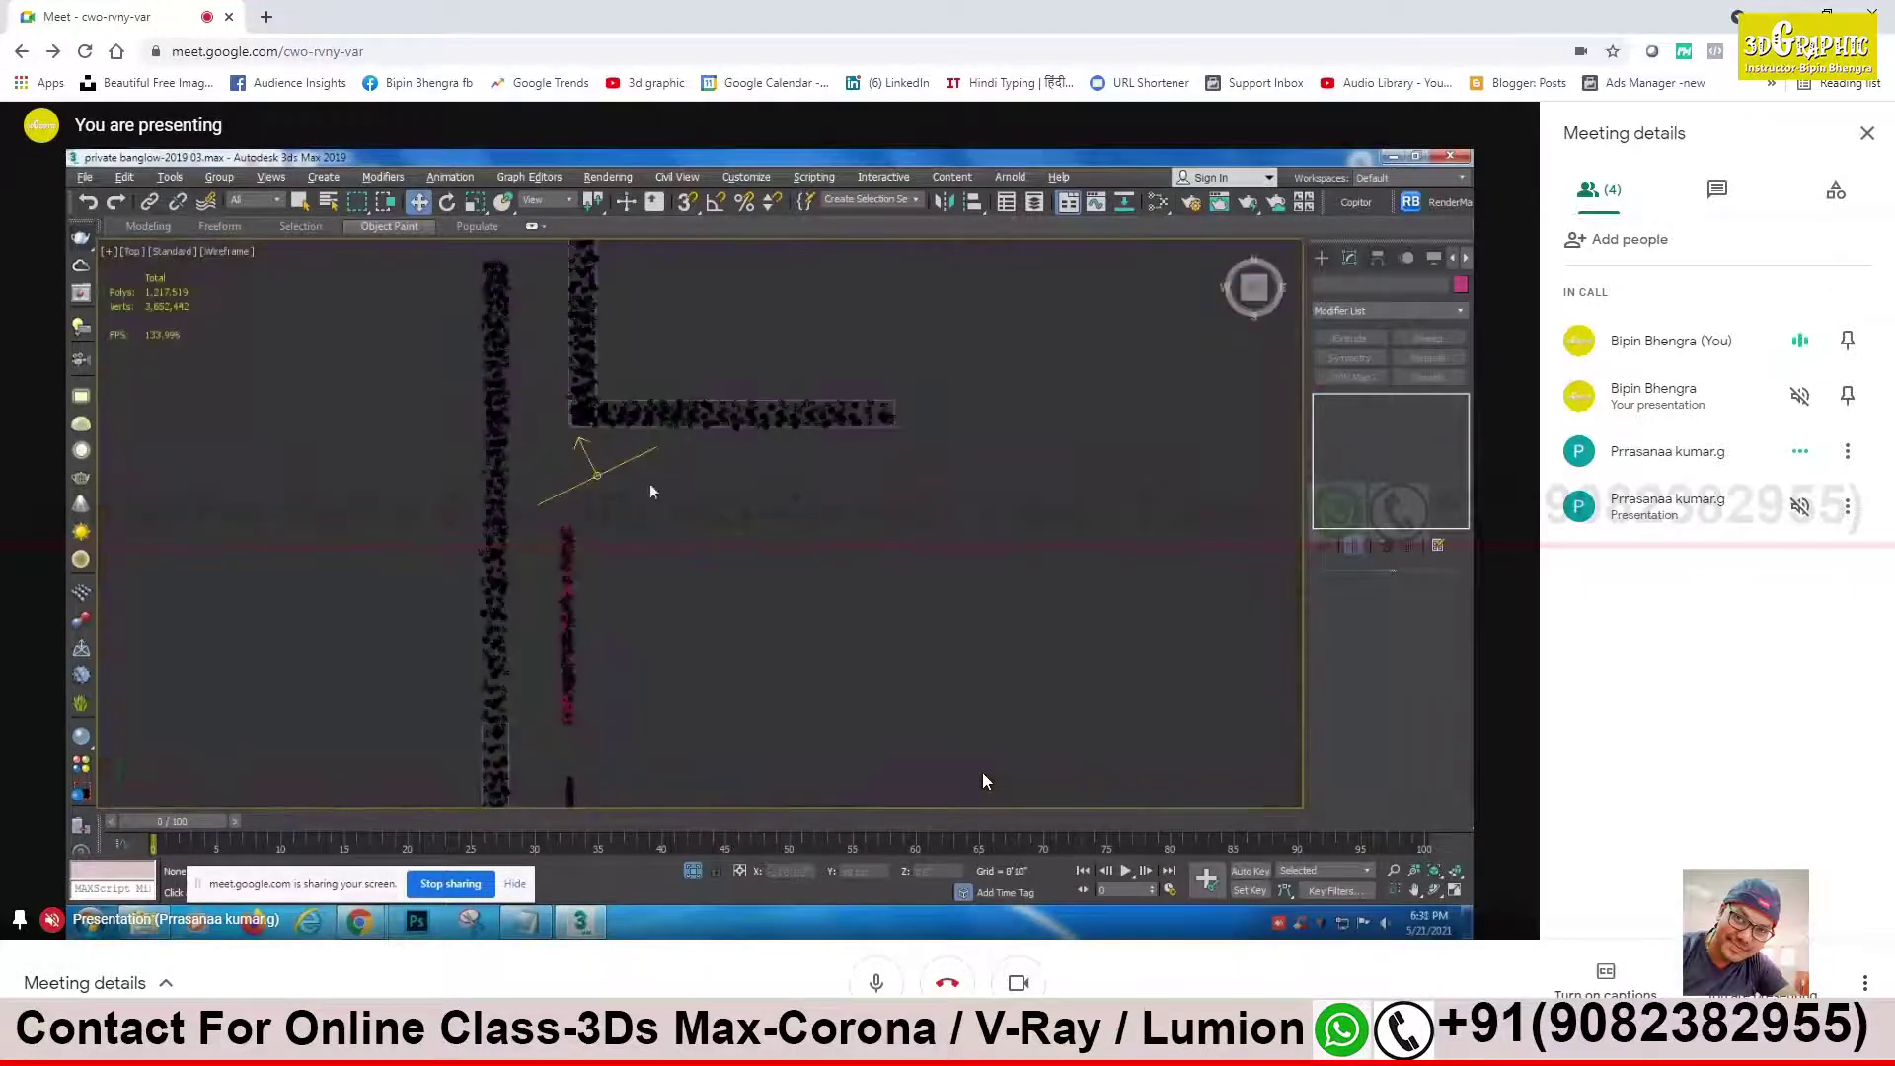
click(596, 475)
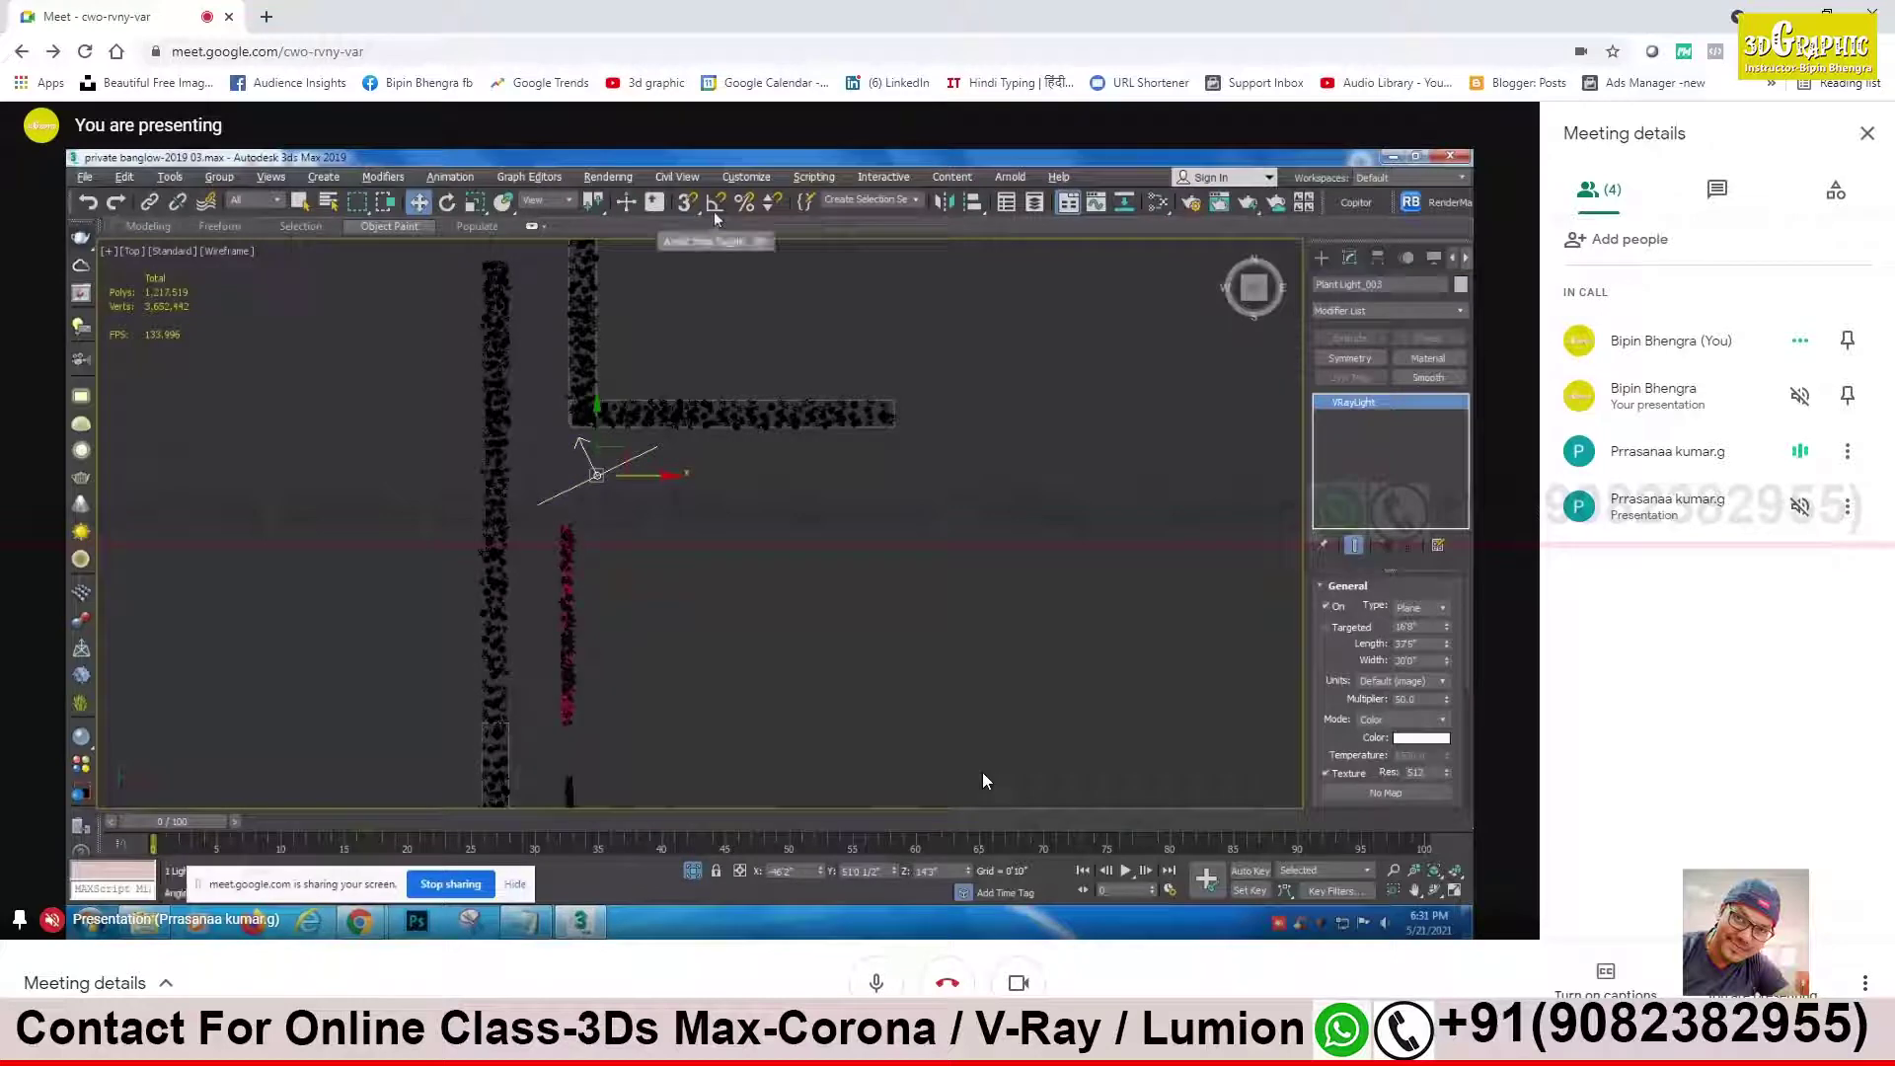
click(446, 201)
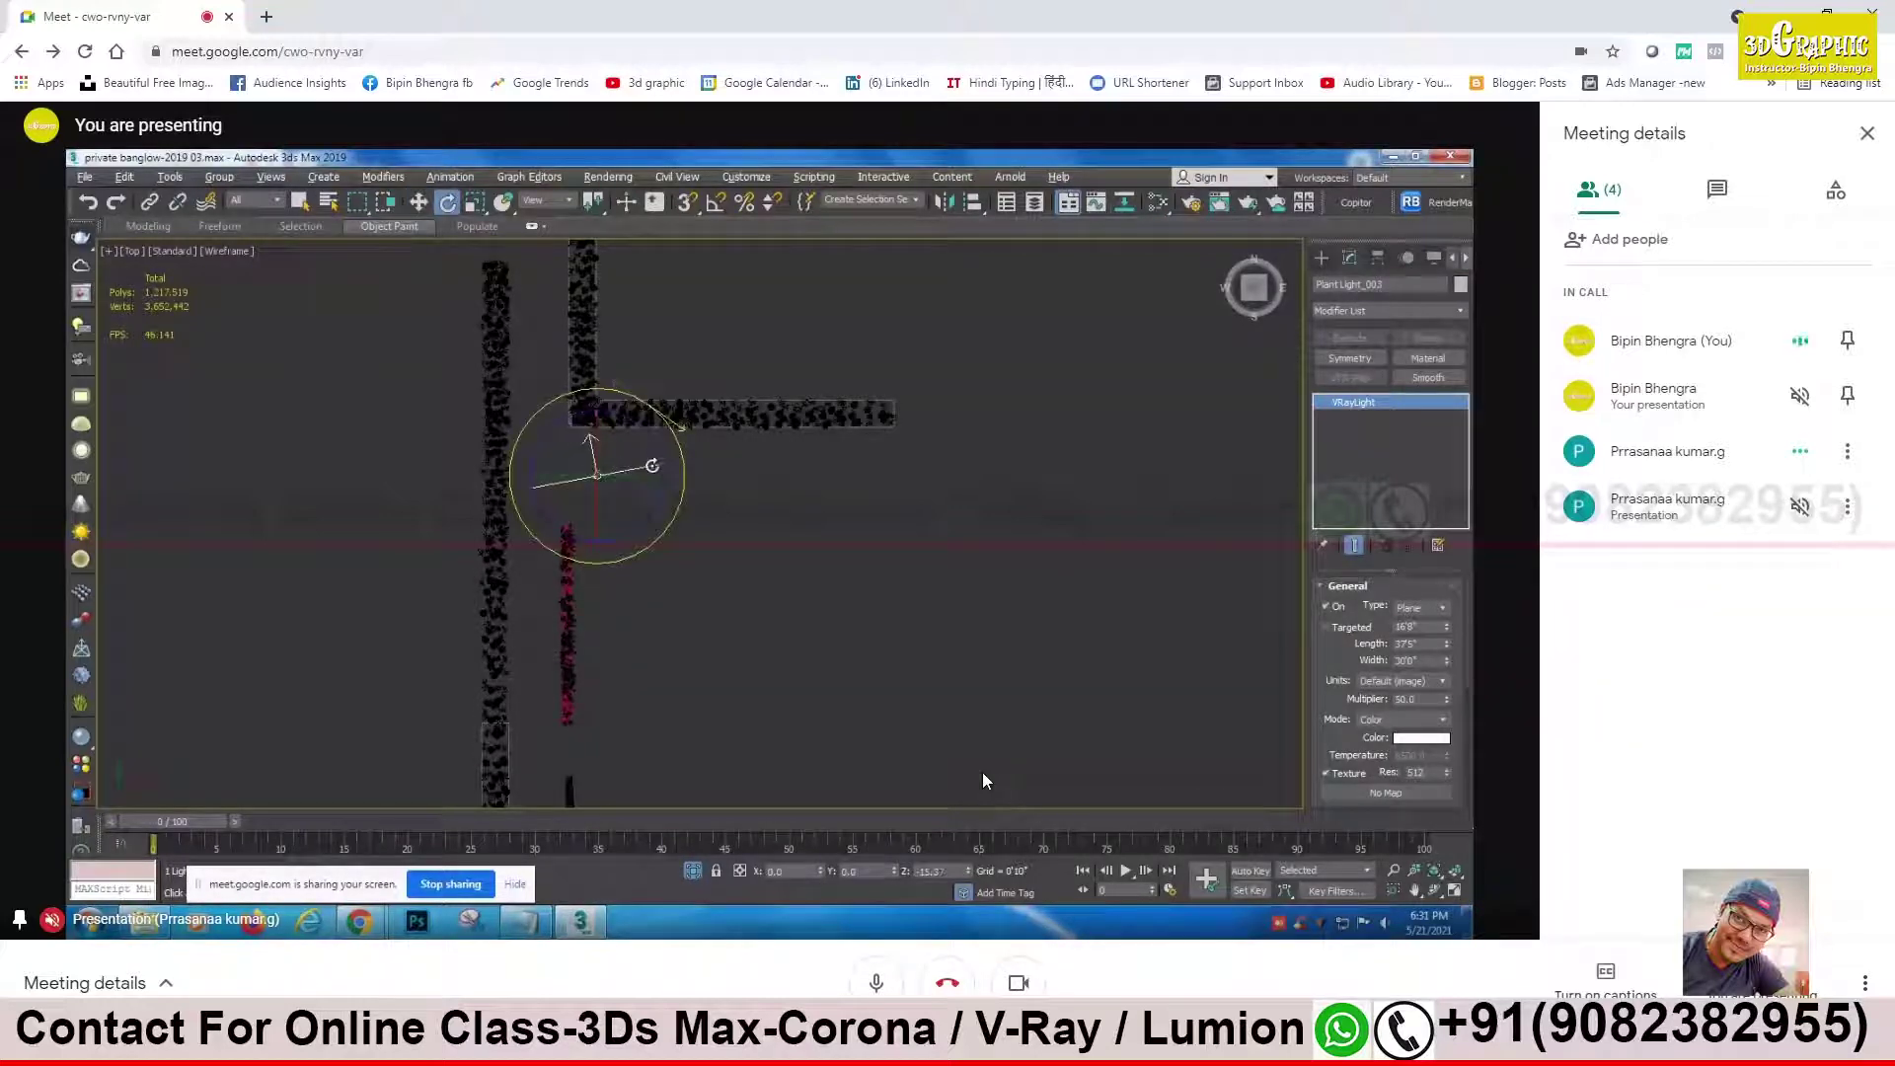
click(713, 454)
middle_drag(713, 454, 739, 435)
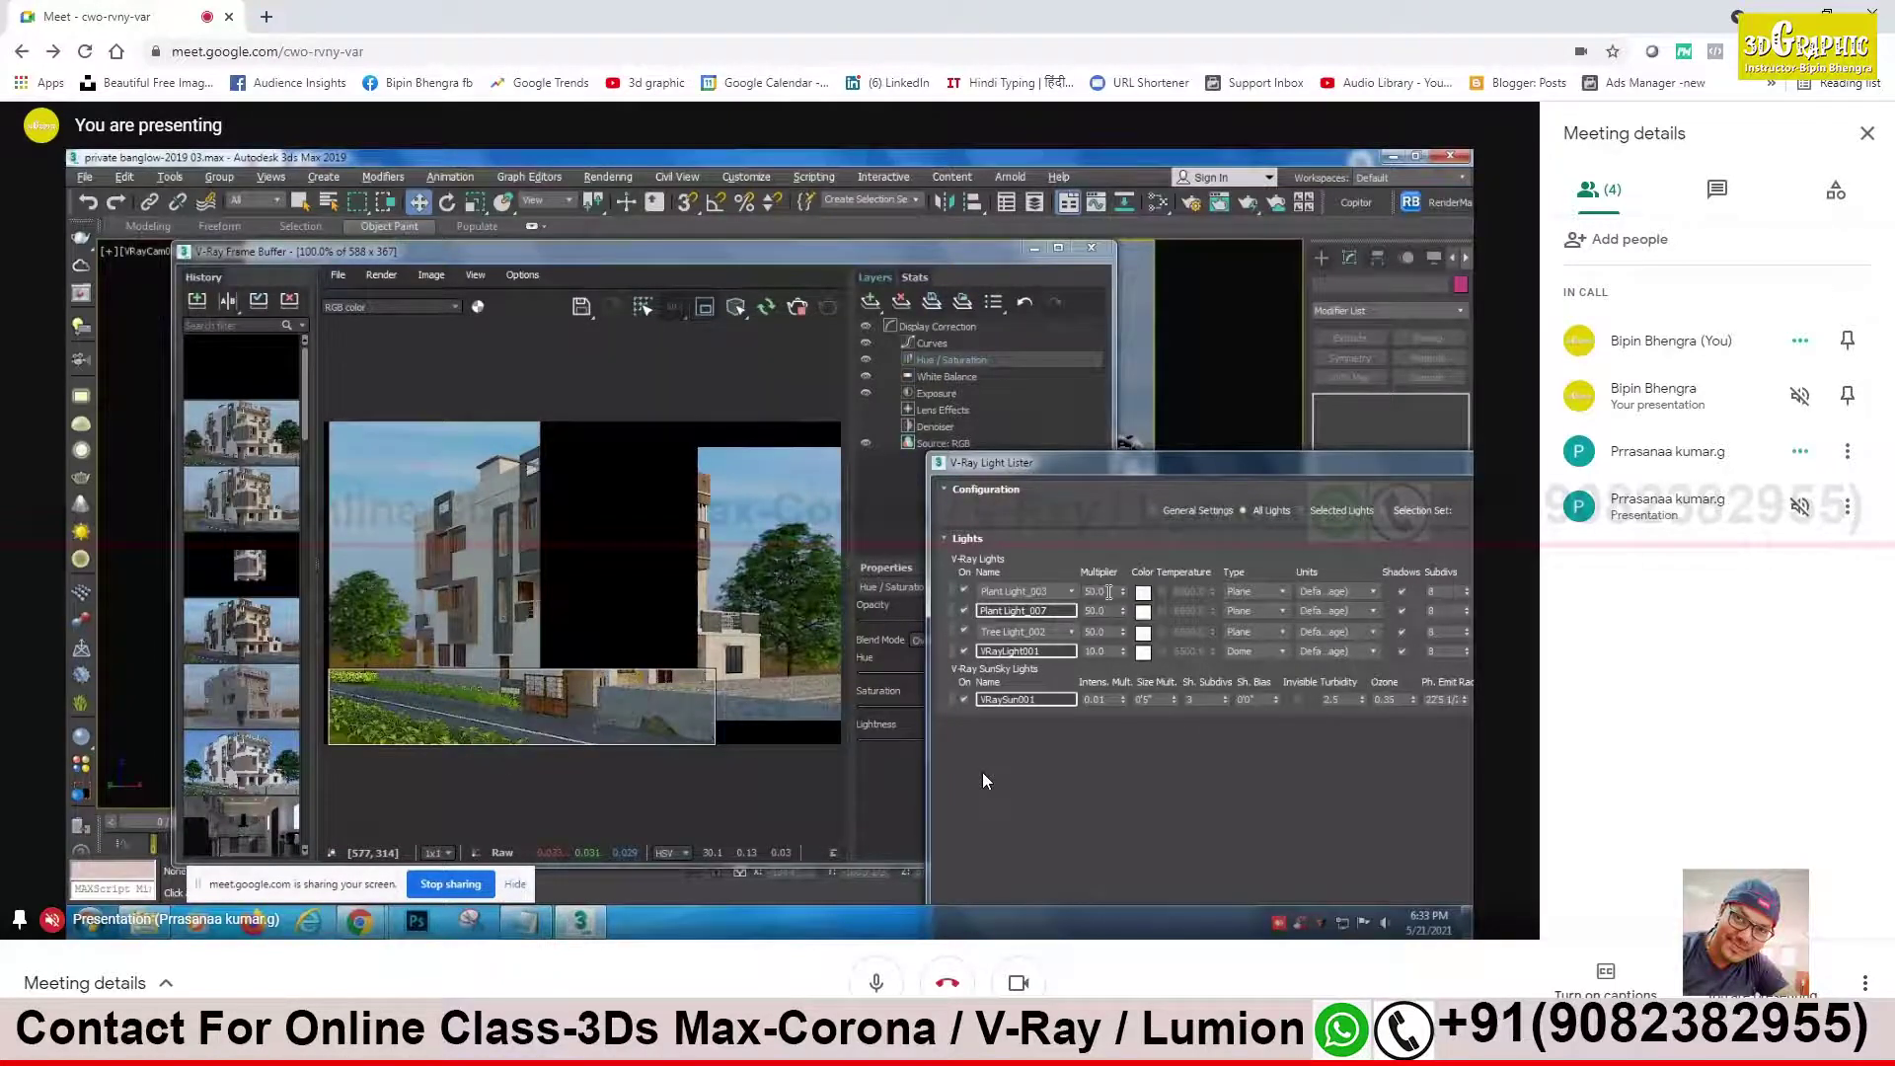
Step: Set Plant Light_003's multiplier to 20 in the Light Lister and check the render
double_click(1109, 592)
text(0)
double_click(1104, 612)
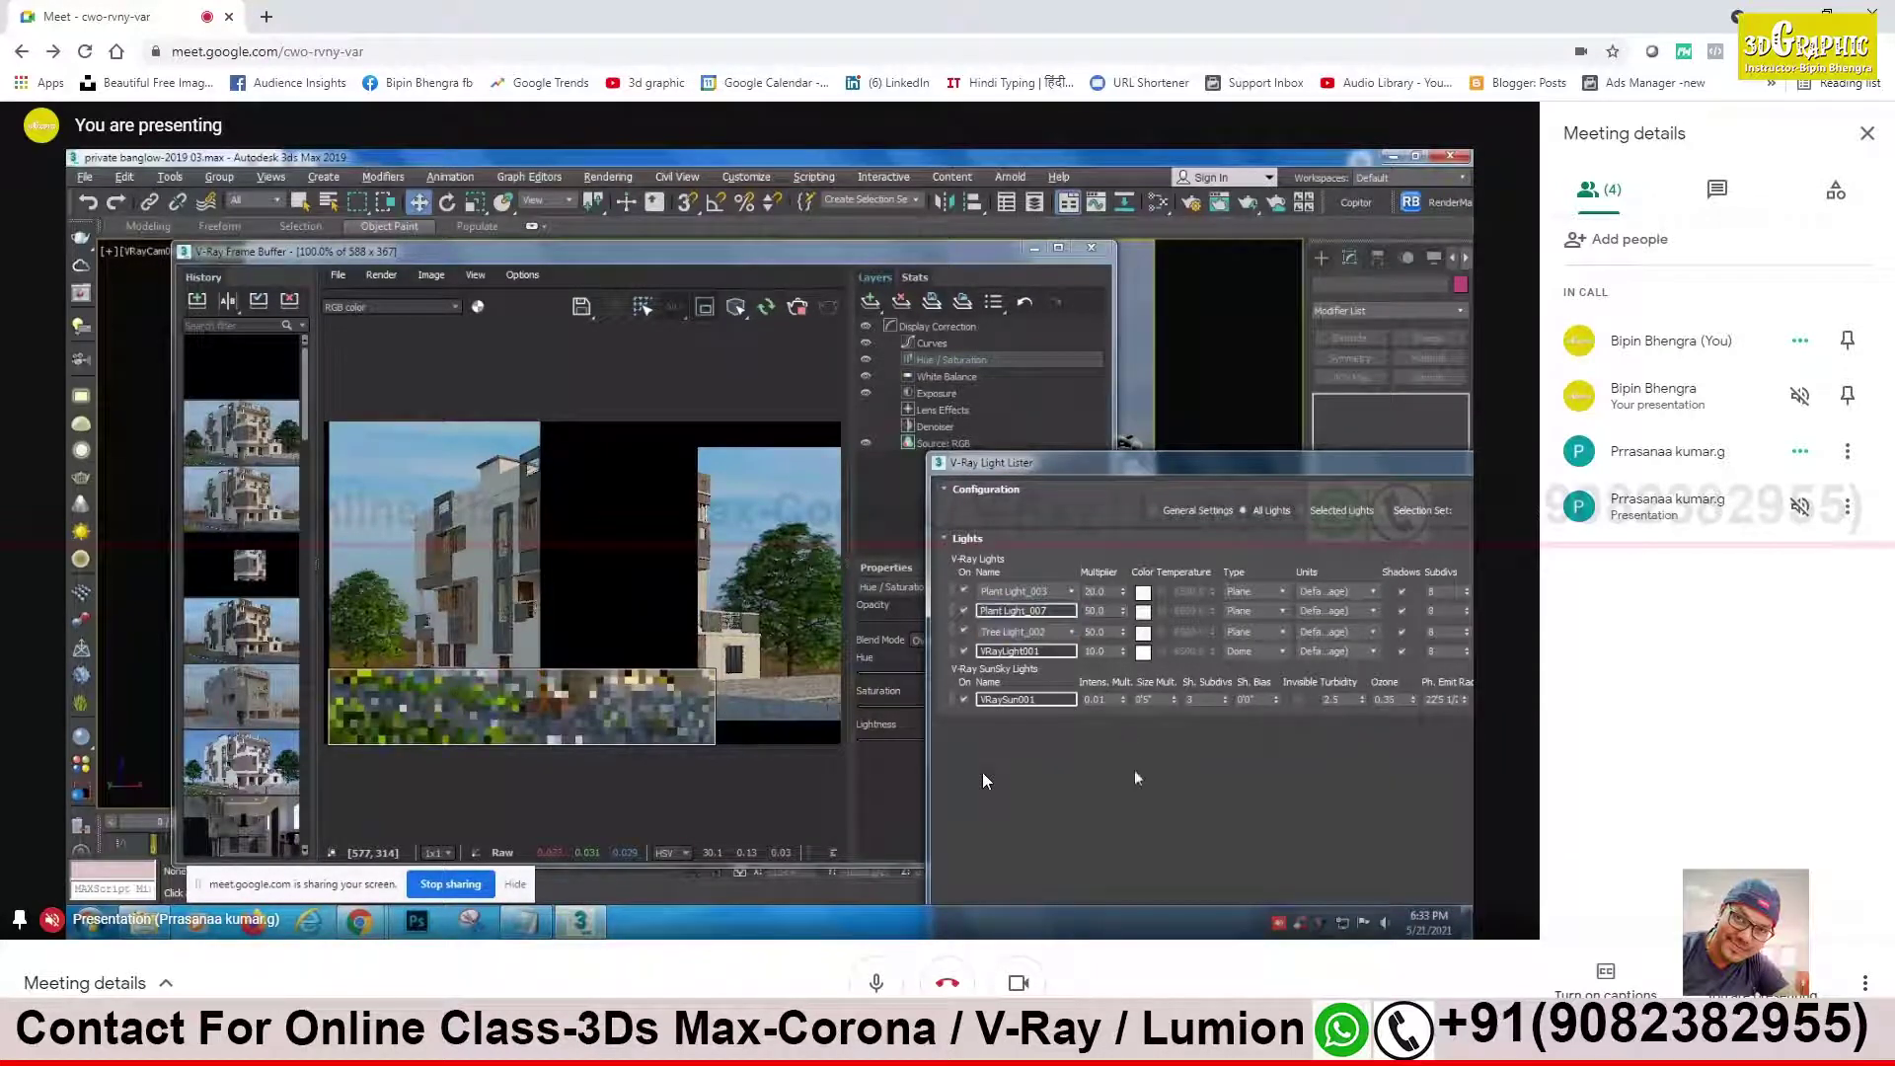
click(456, 720)
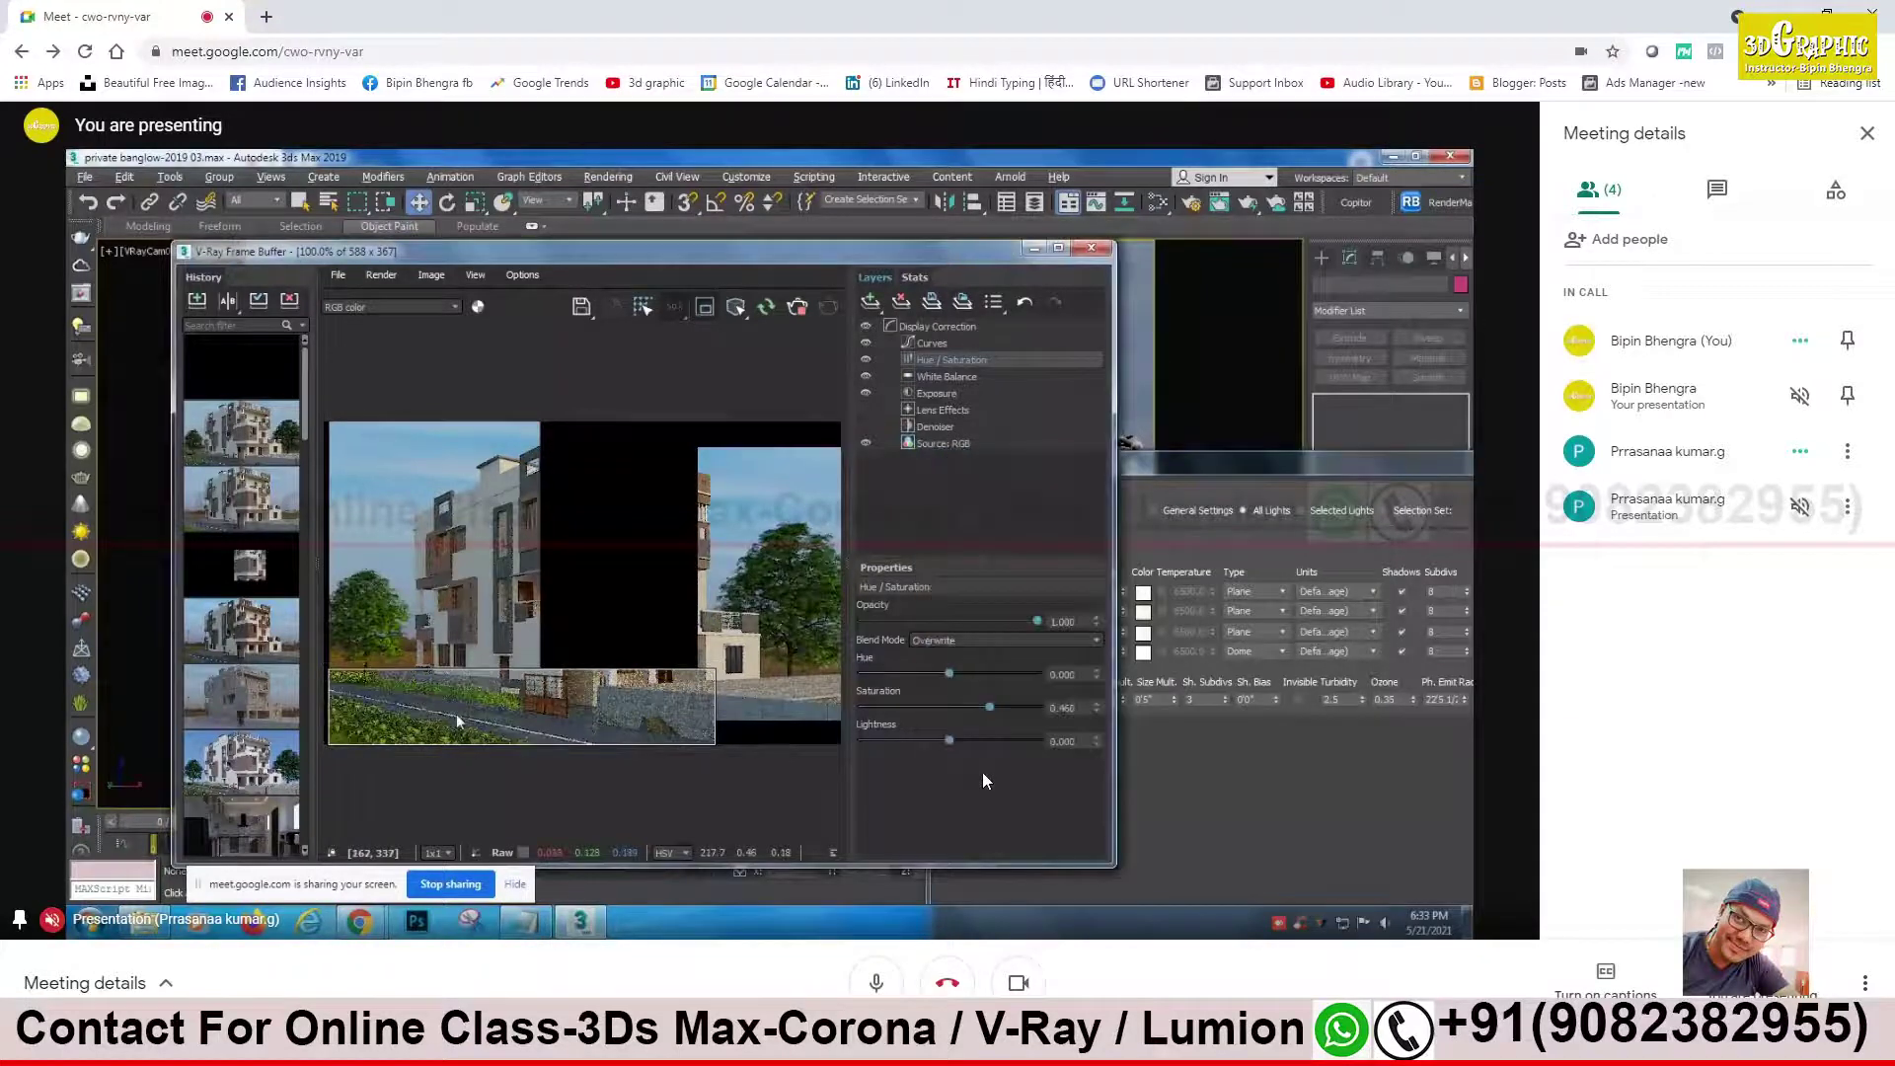
scroll(456, 720, up, 2)
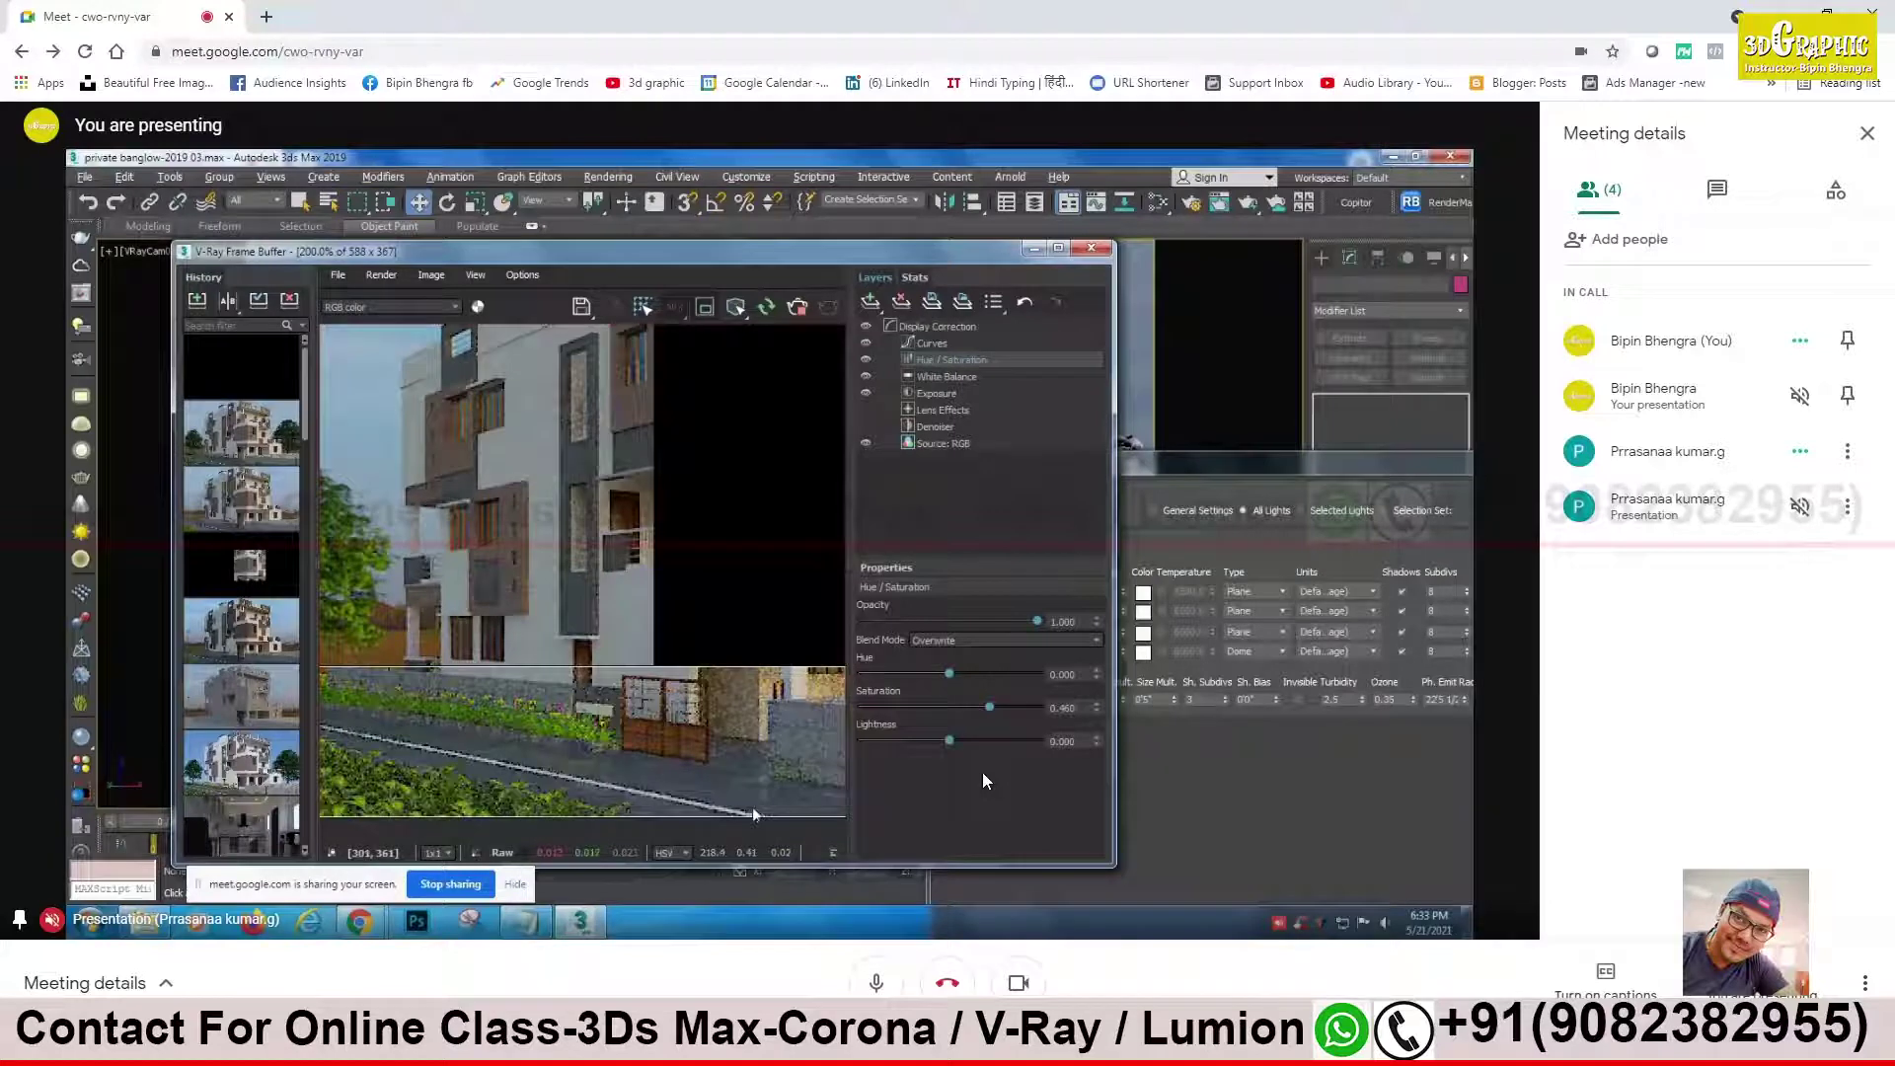
click(1259, 471)
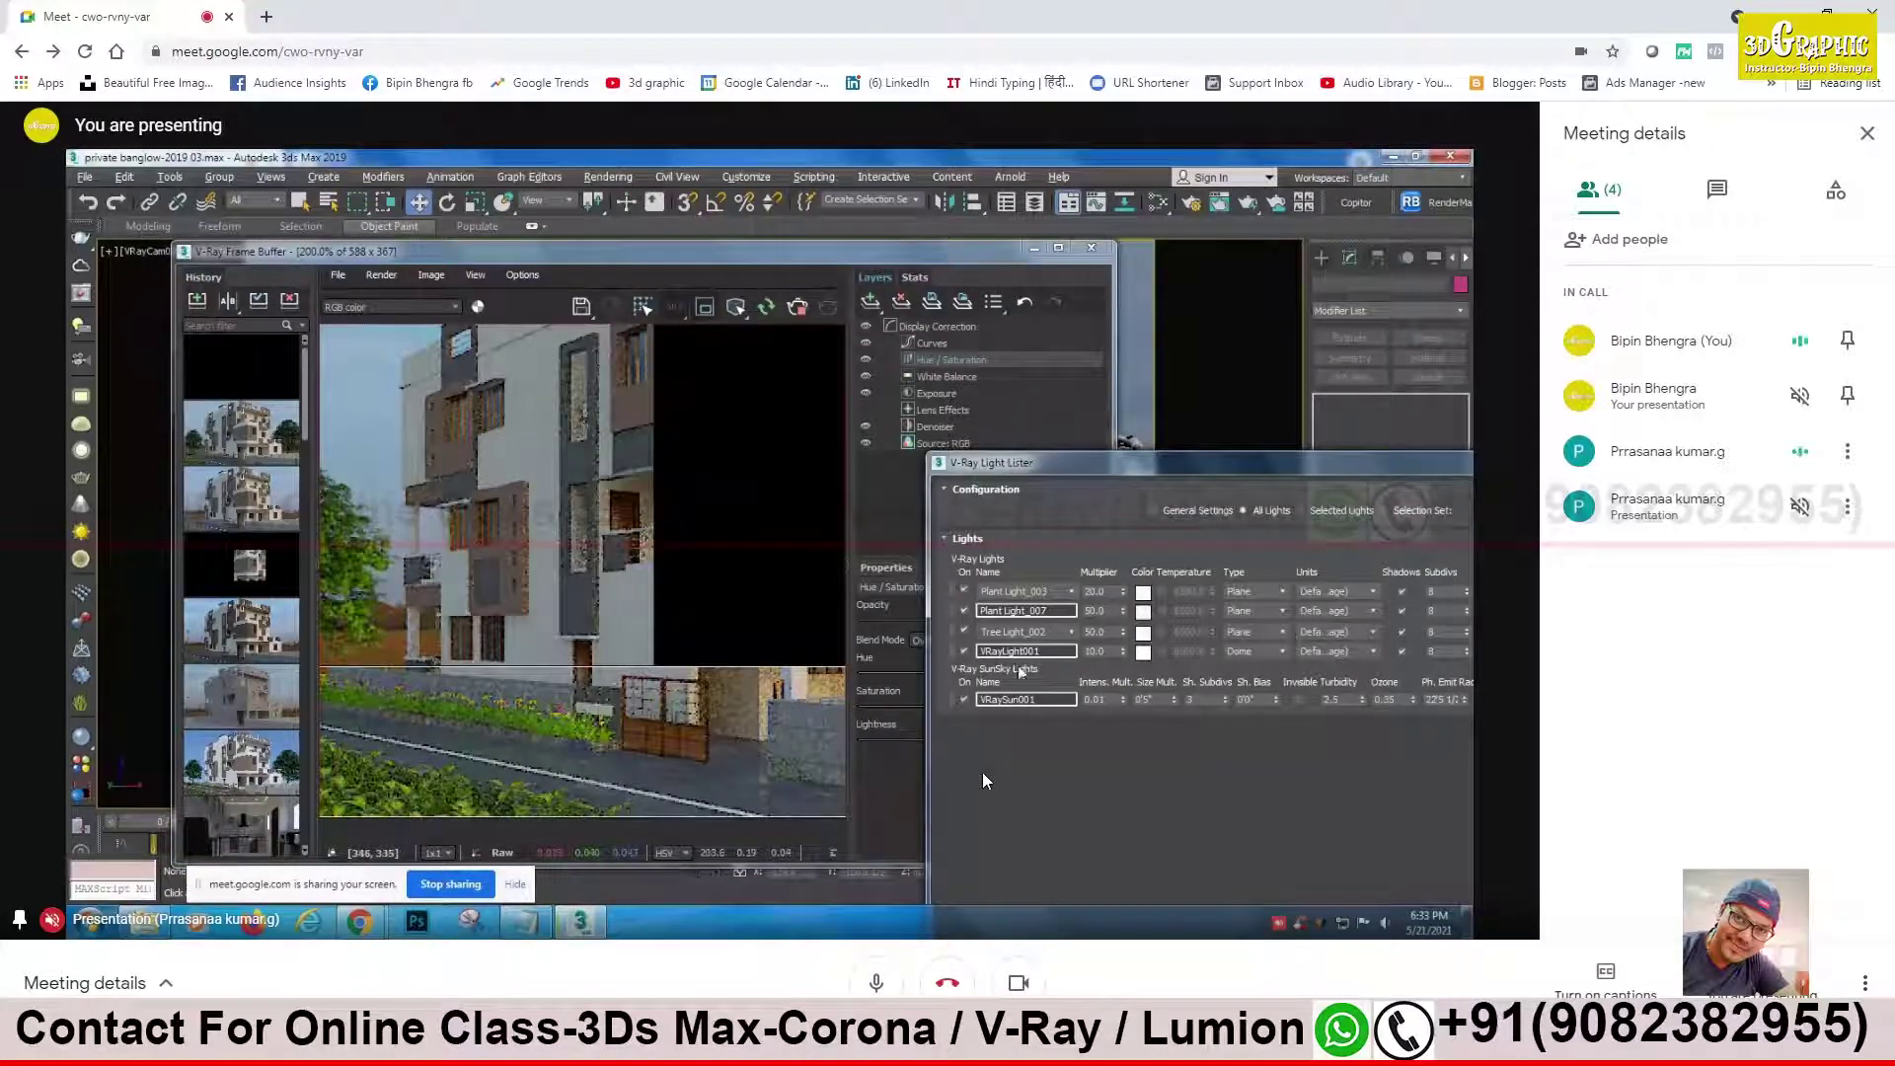
Step: Lower Plant Light_003's multiplier further to 10 and return to the render
double_click(1107, 590)
key(BackSpace)
text(10)
key(Tab)
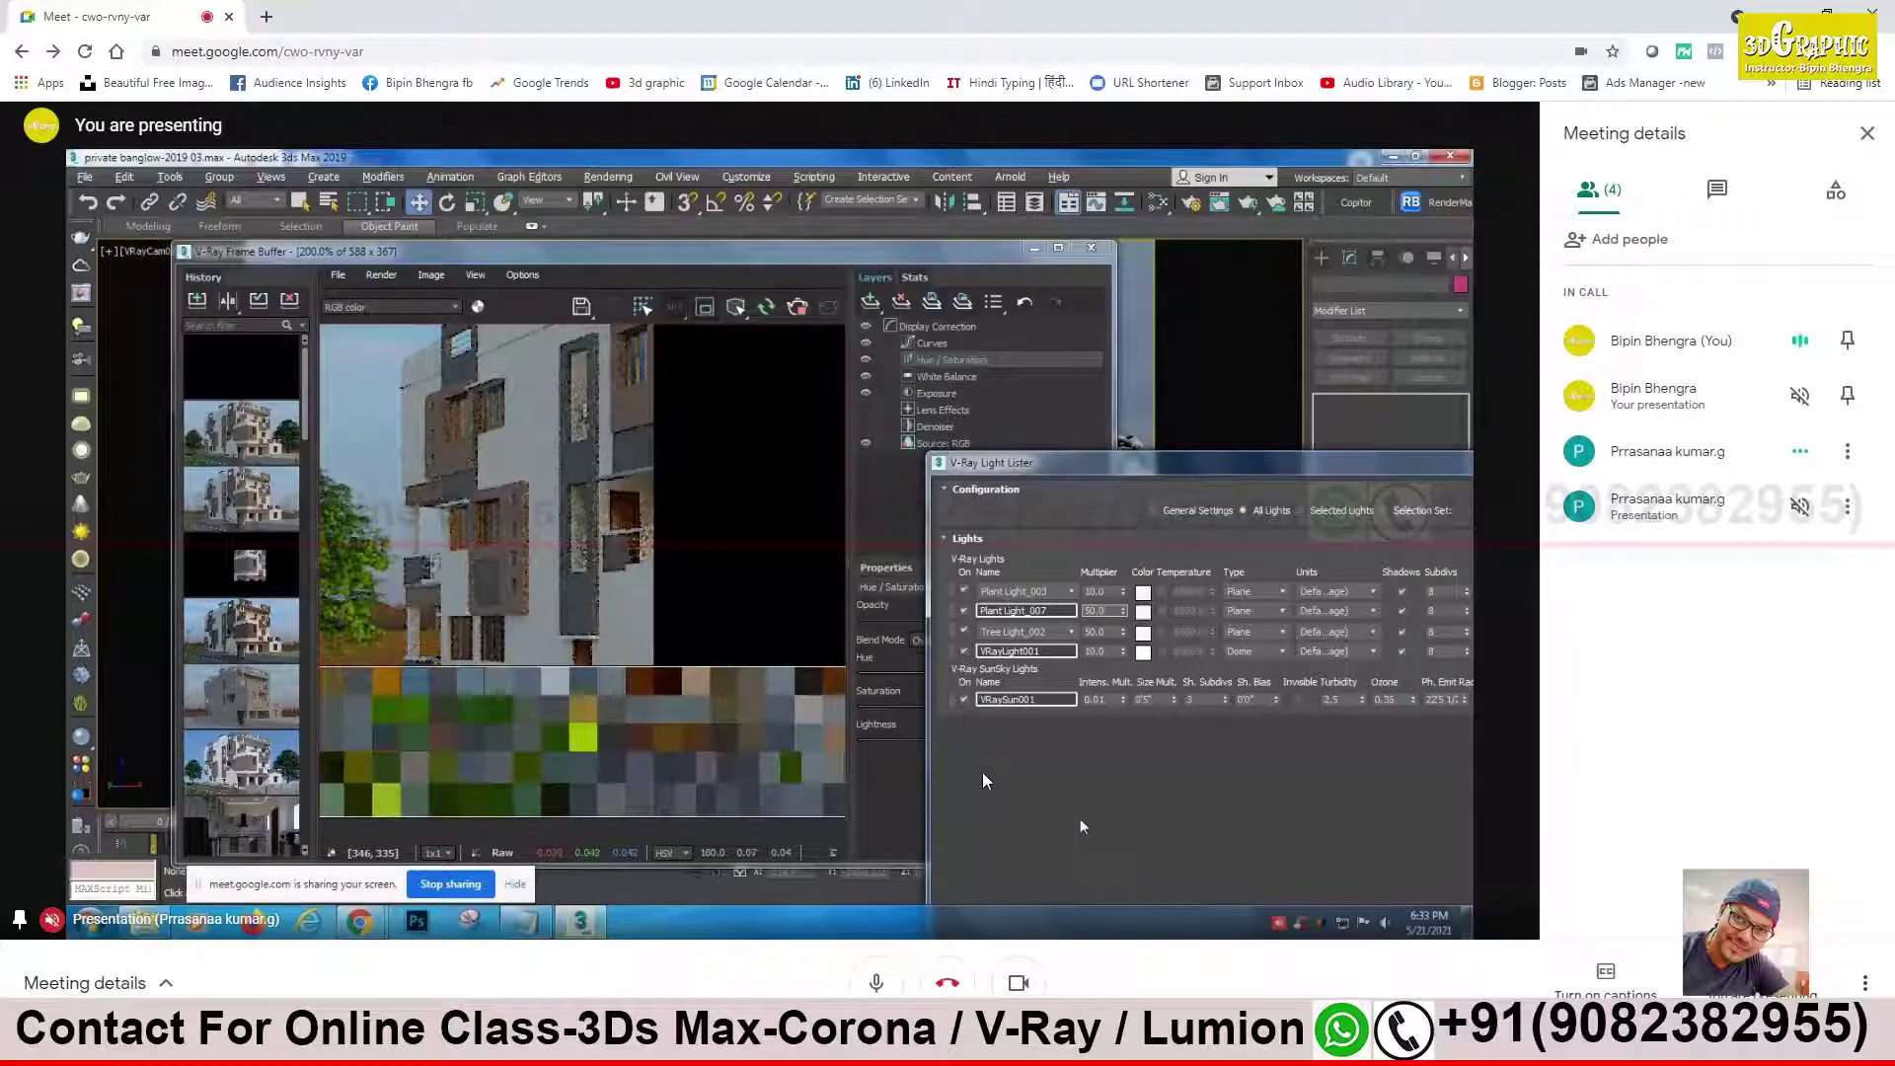
click(583, 625)
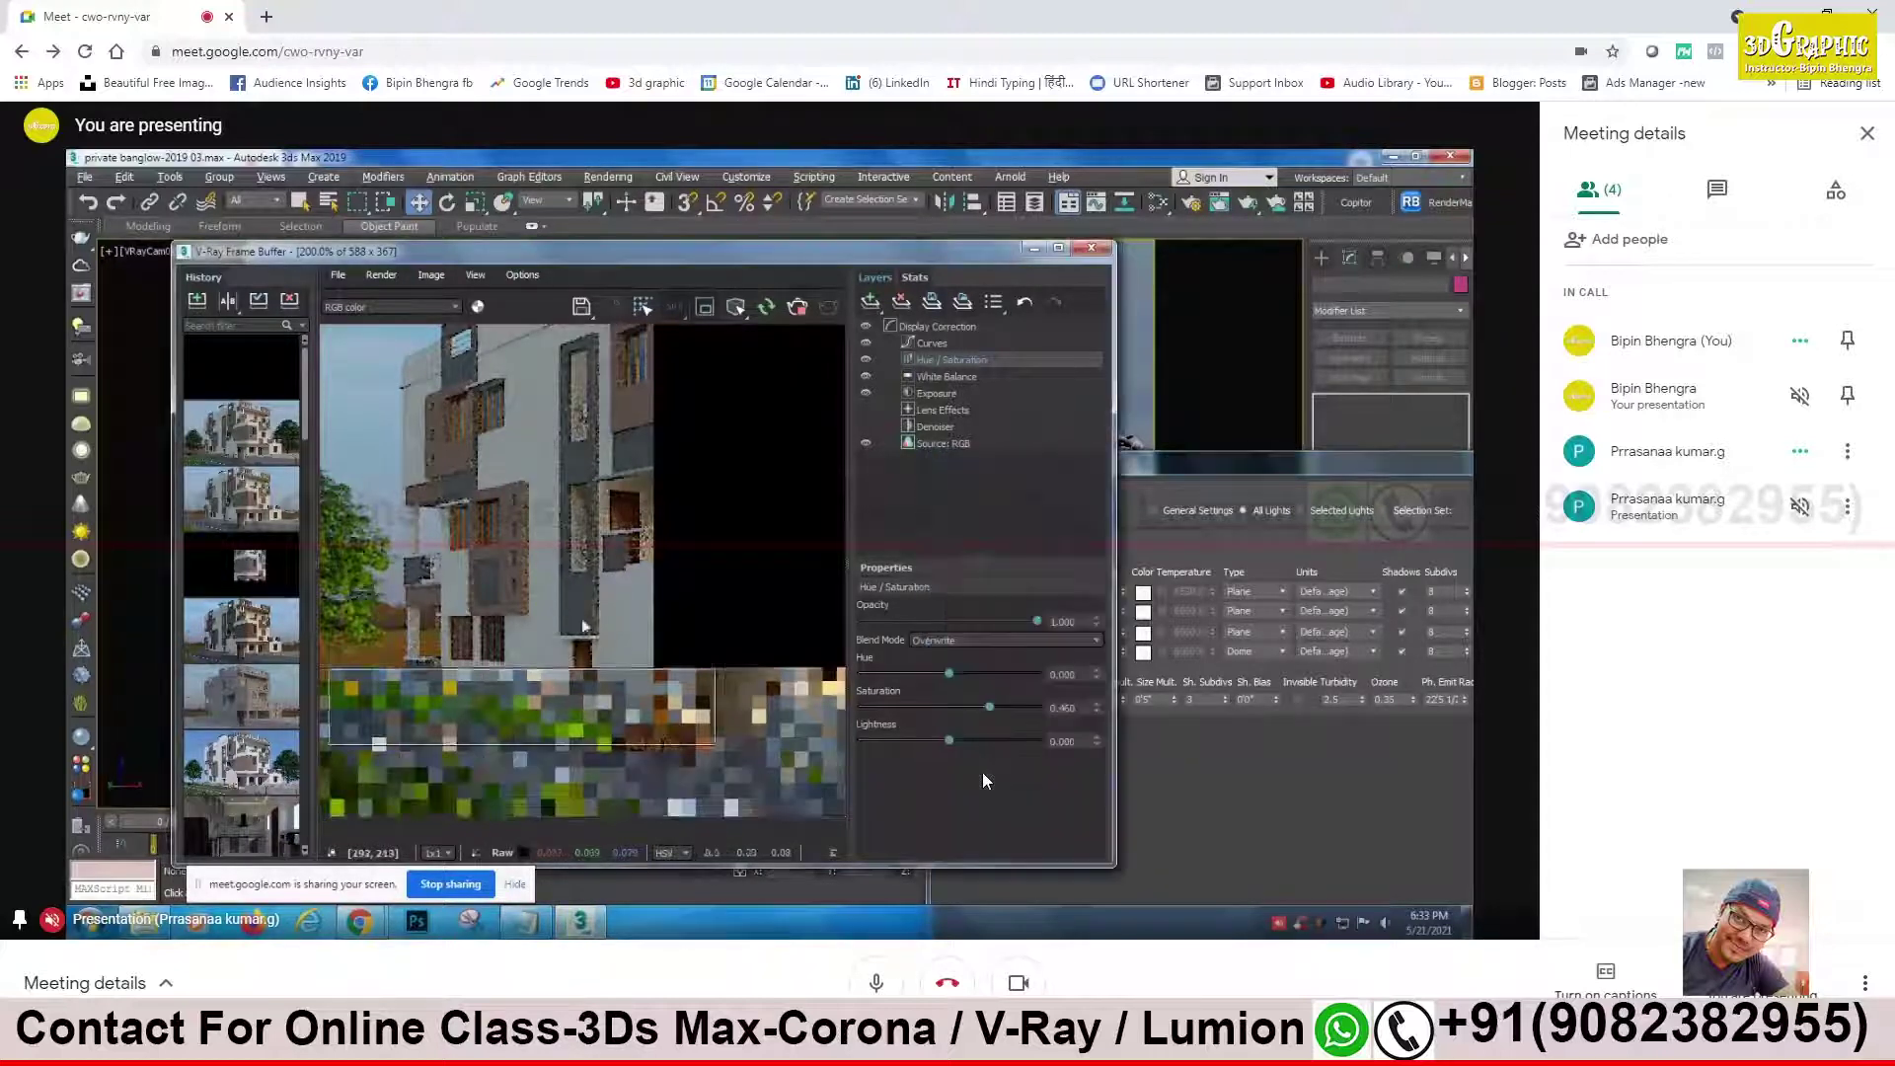
Step: Zoom the frame buffer to the whole render and widen the Light Lister to show every setting
scroll(583, 625, down, 2)
scroll(602, 730, up, 1)
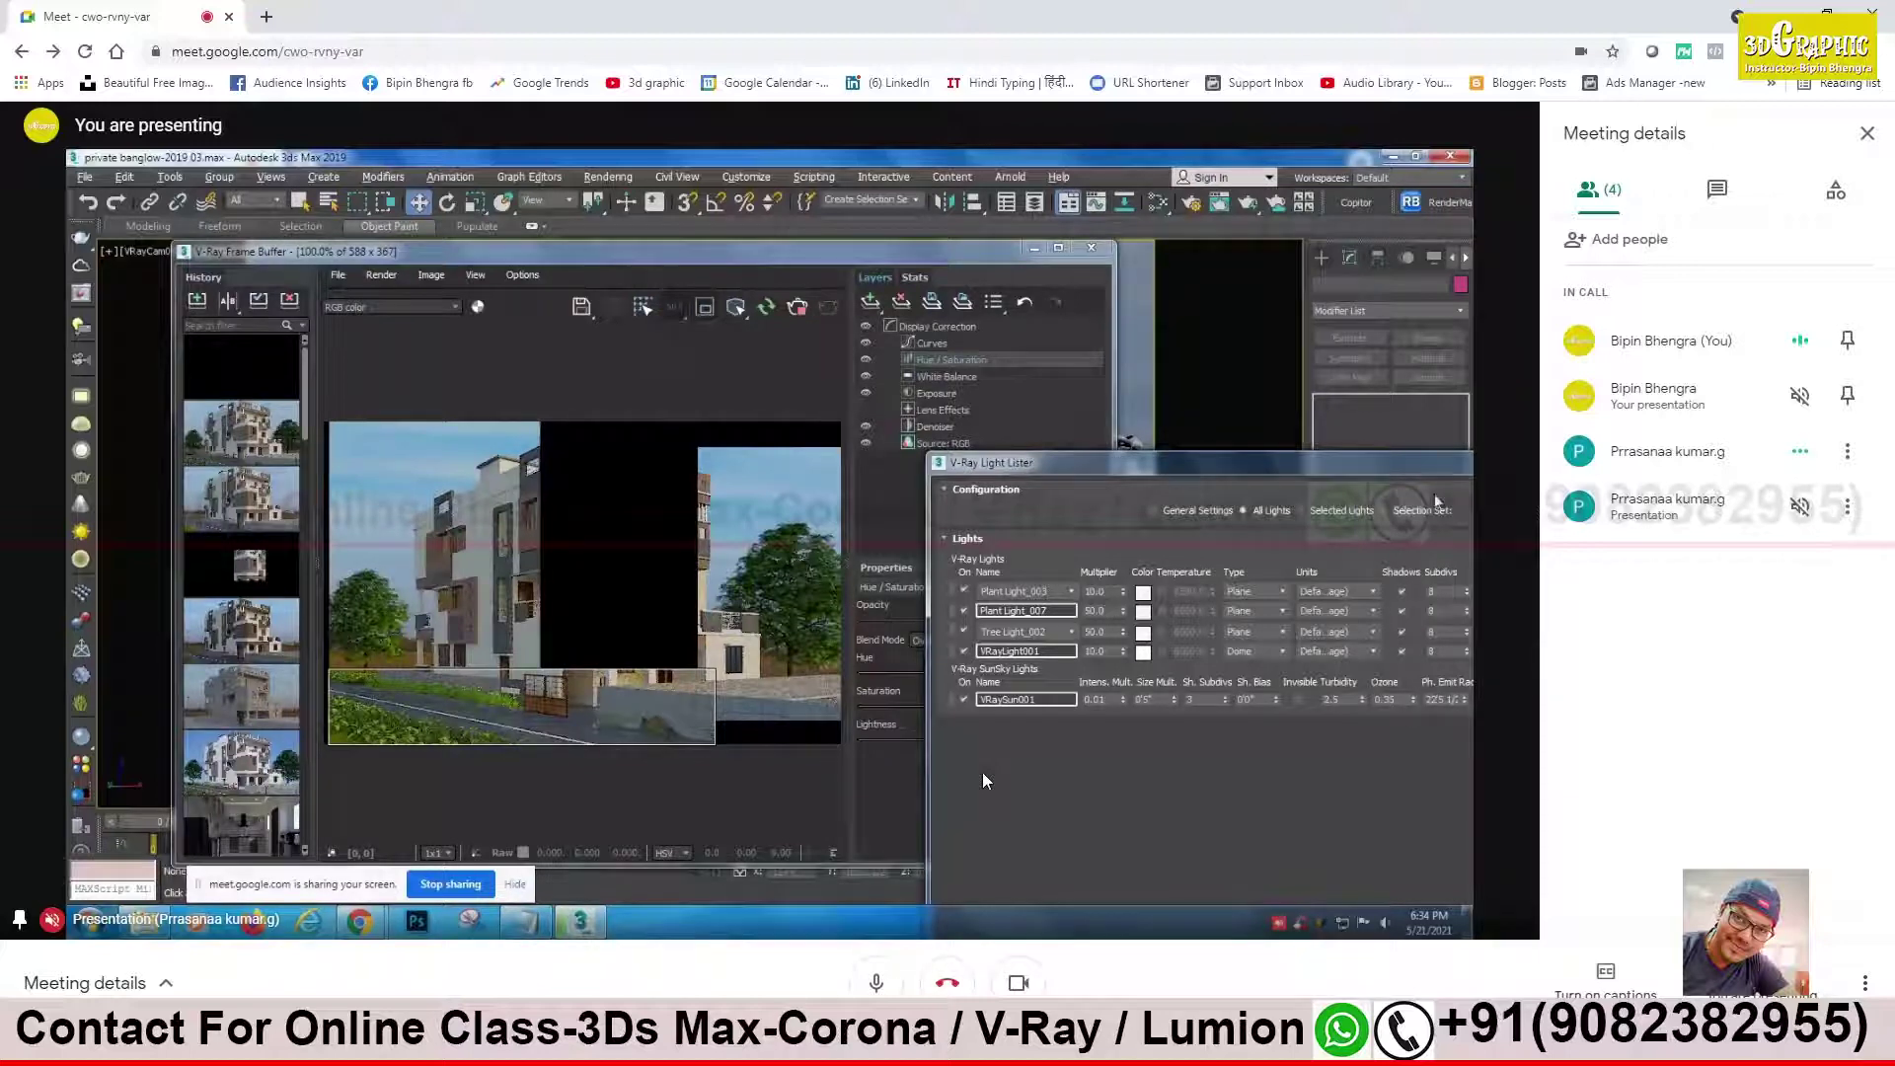
drag(1437, 501, 1274, 475)
Step: Close the Light Lister and then the V-Ray render window
click(1275, 472)
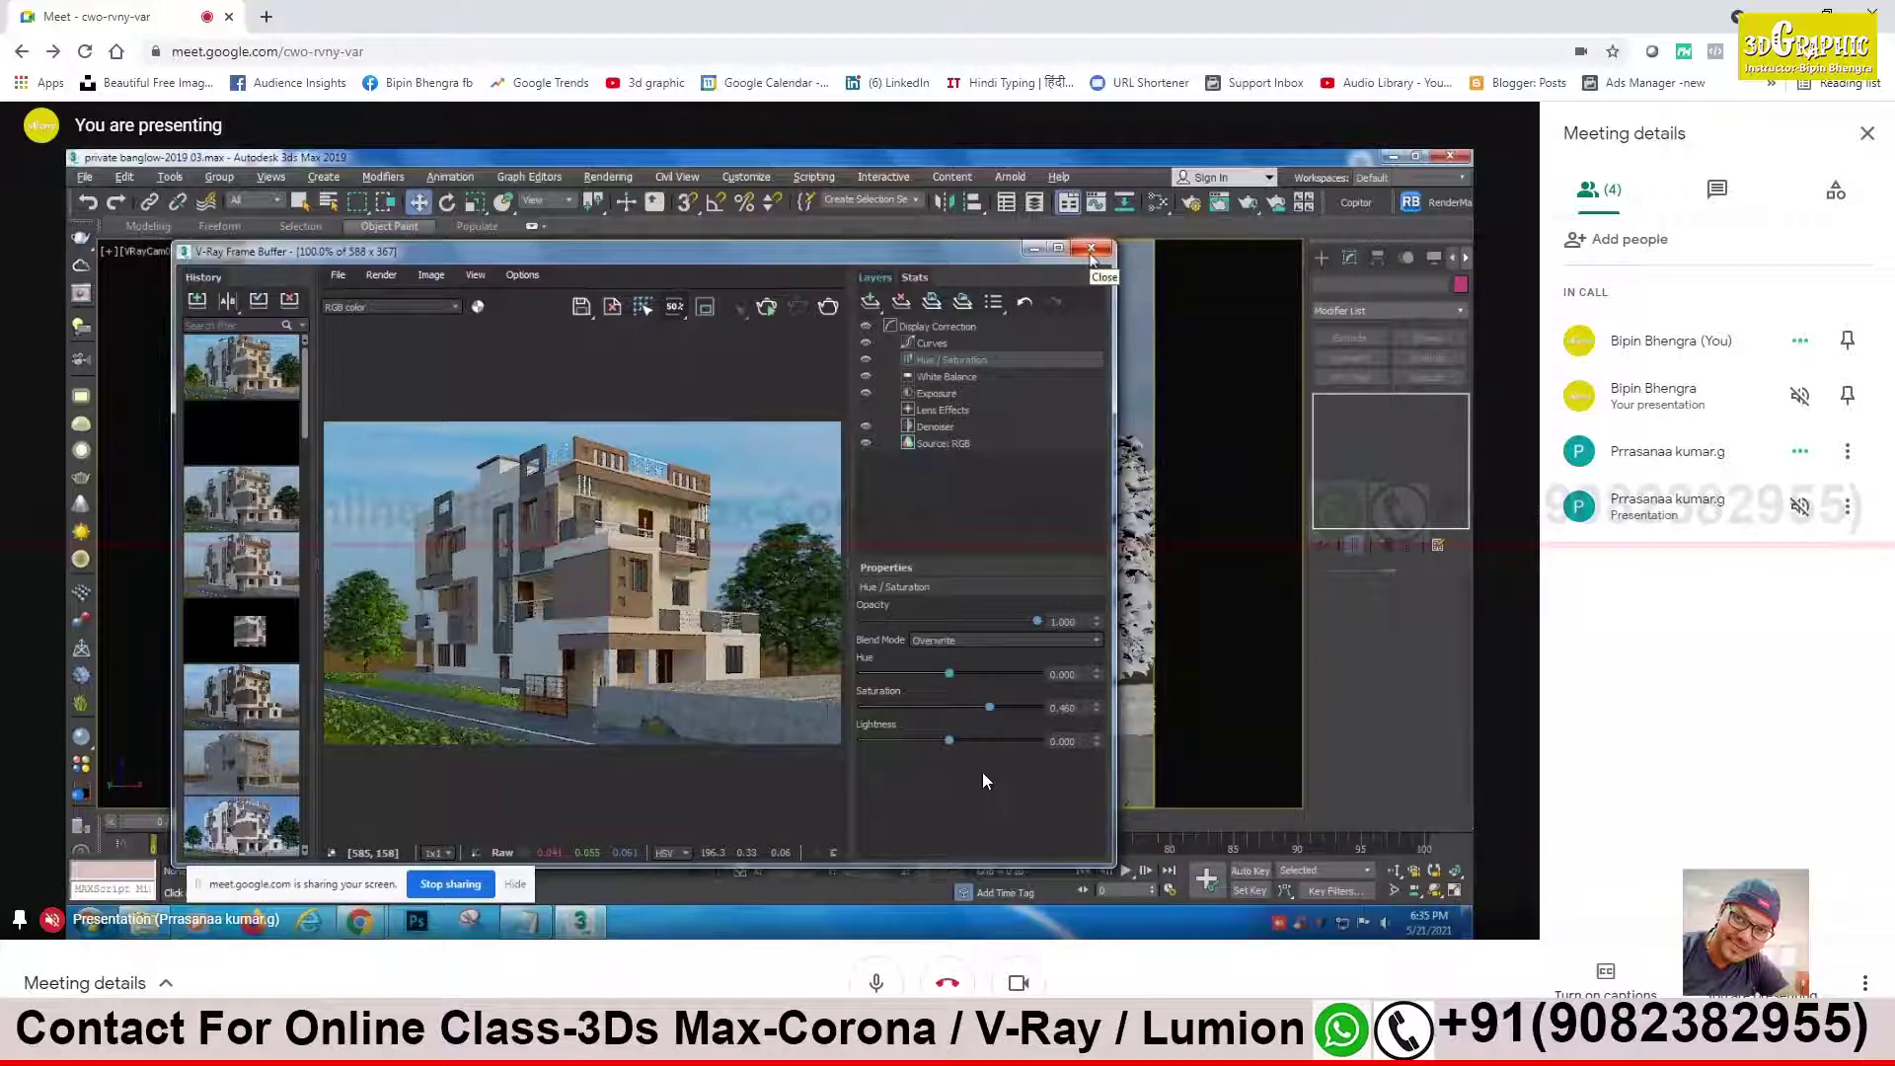
click(1092, 251)
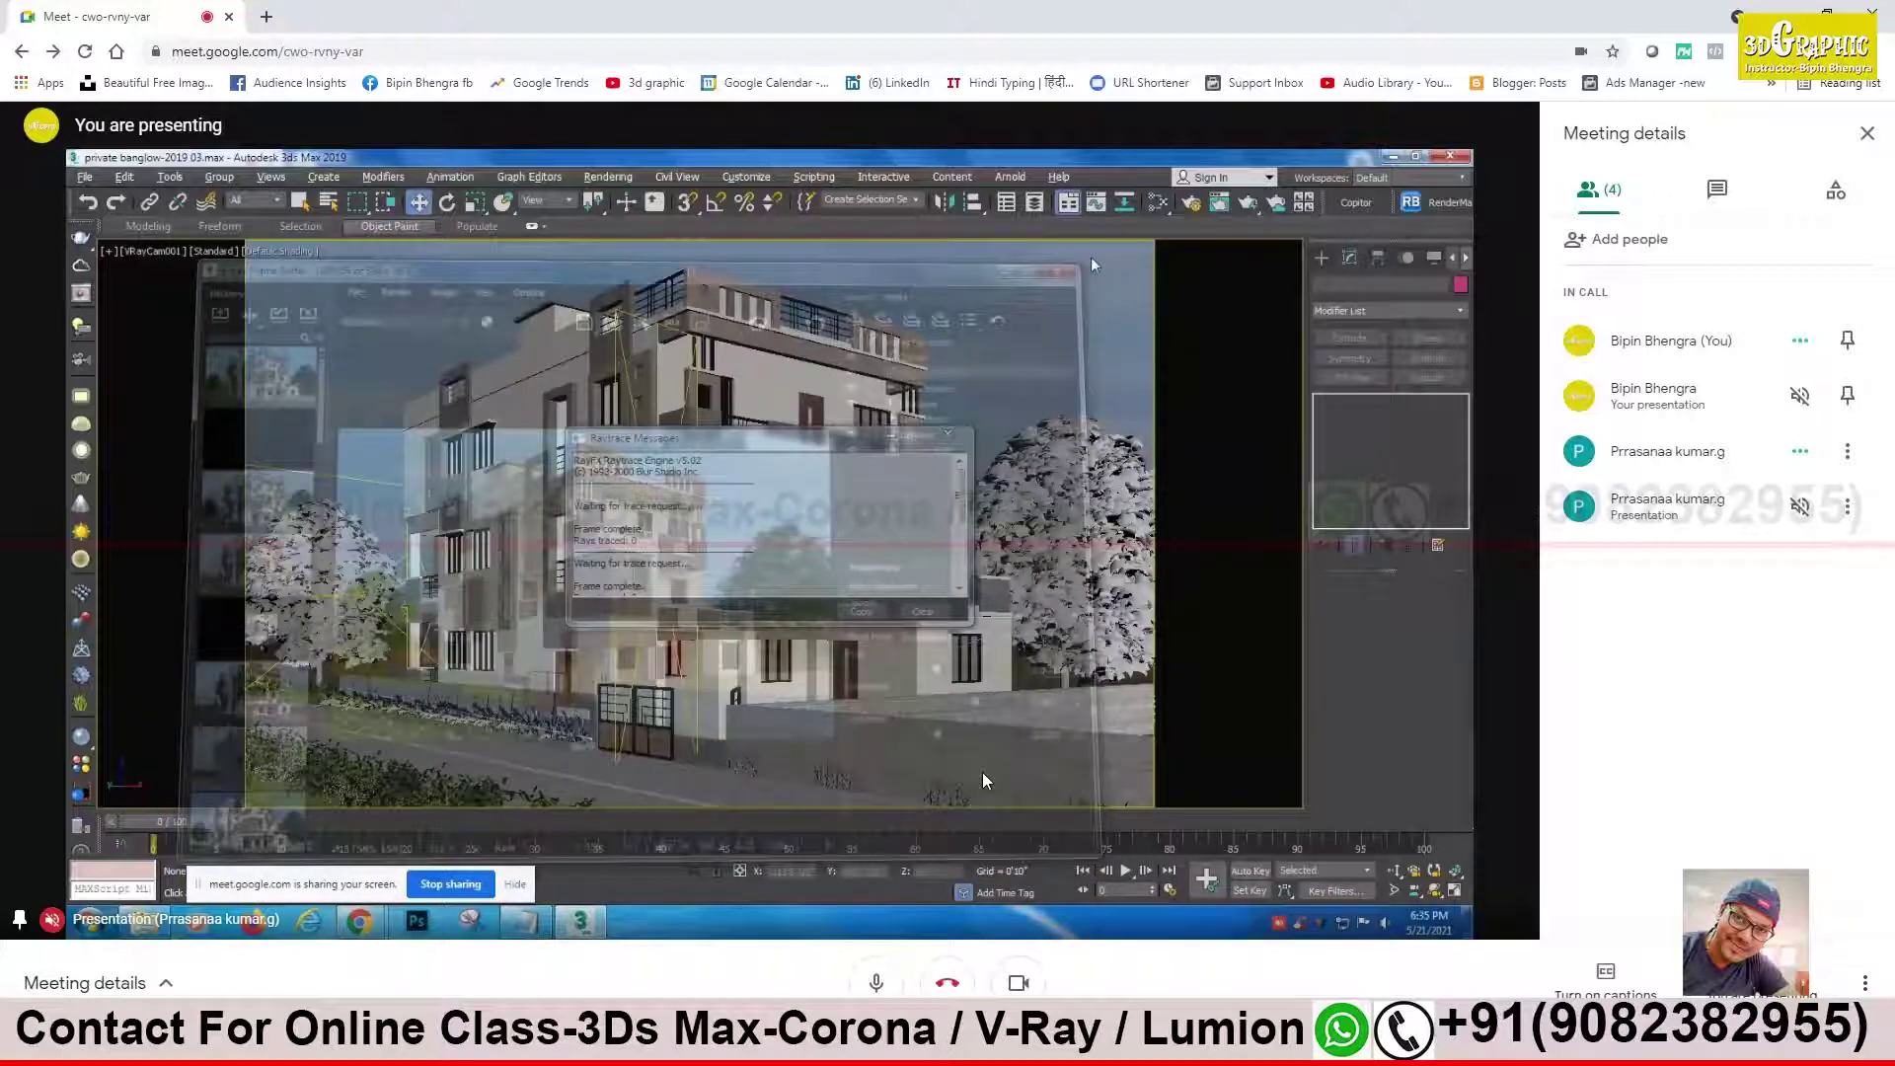
Step: Maximize the Top view, zoom out over the site plan, and select the upper tree's light
key(alt+w)
key(alt+w)
scroll(410, 321, down, 2)
scroll(535, 440, down, 2)
scroll(742, 551, up, 4)
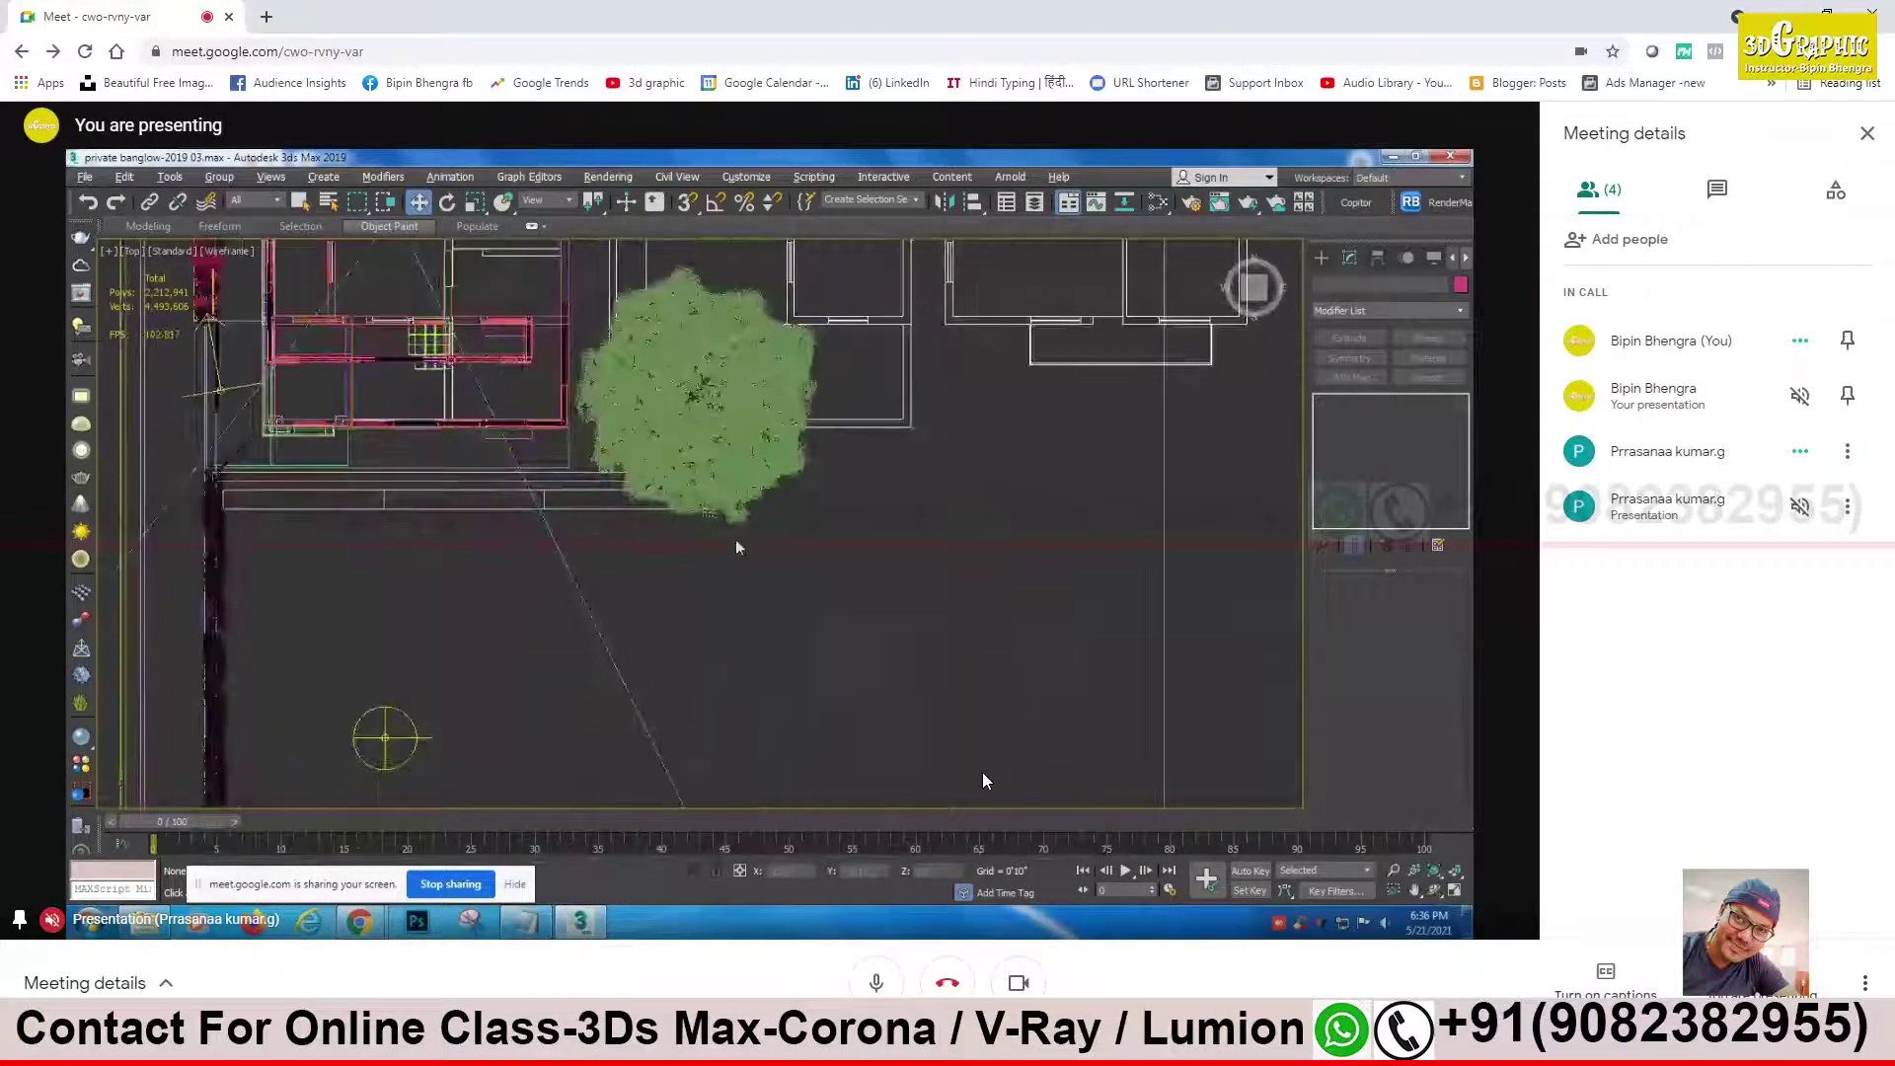
scroll(742, 551, up, 3)
scroll(706, 573, down, 2)
scroll(705, 572, down, 2)
scroll(706, 572, down, 3)
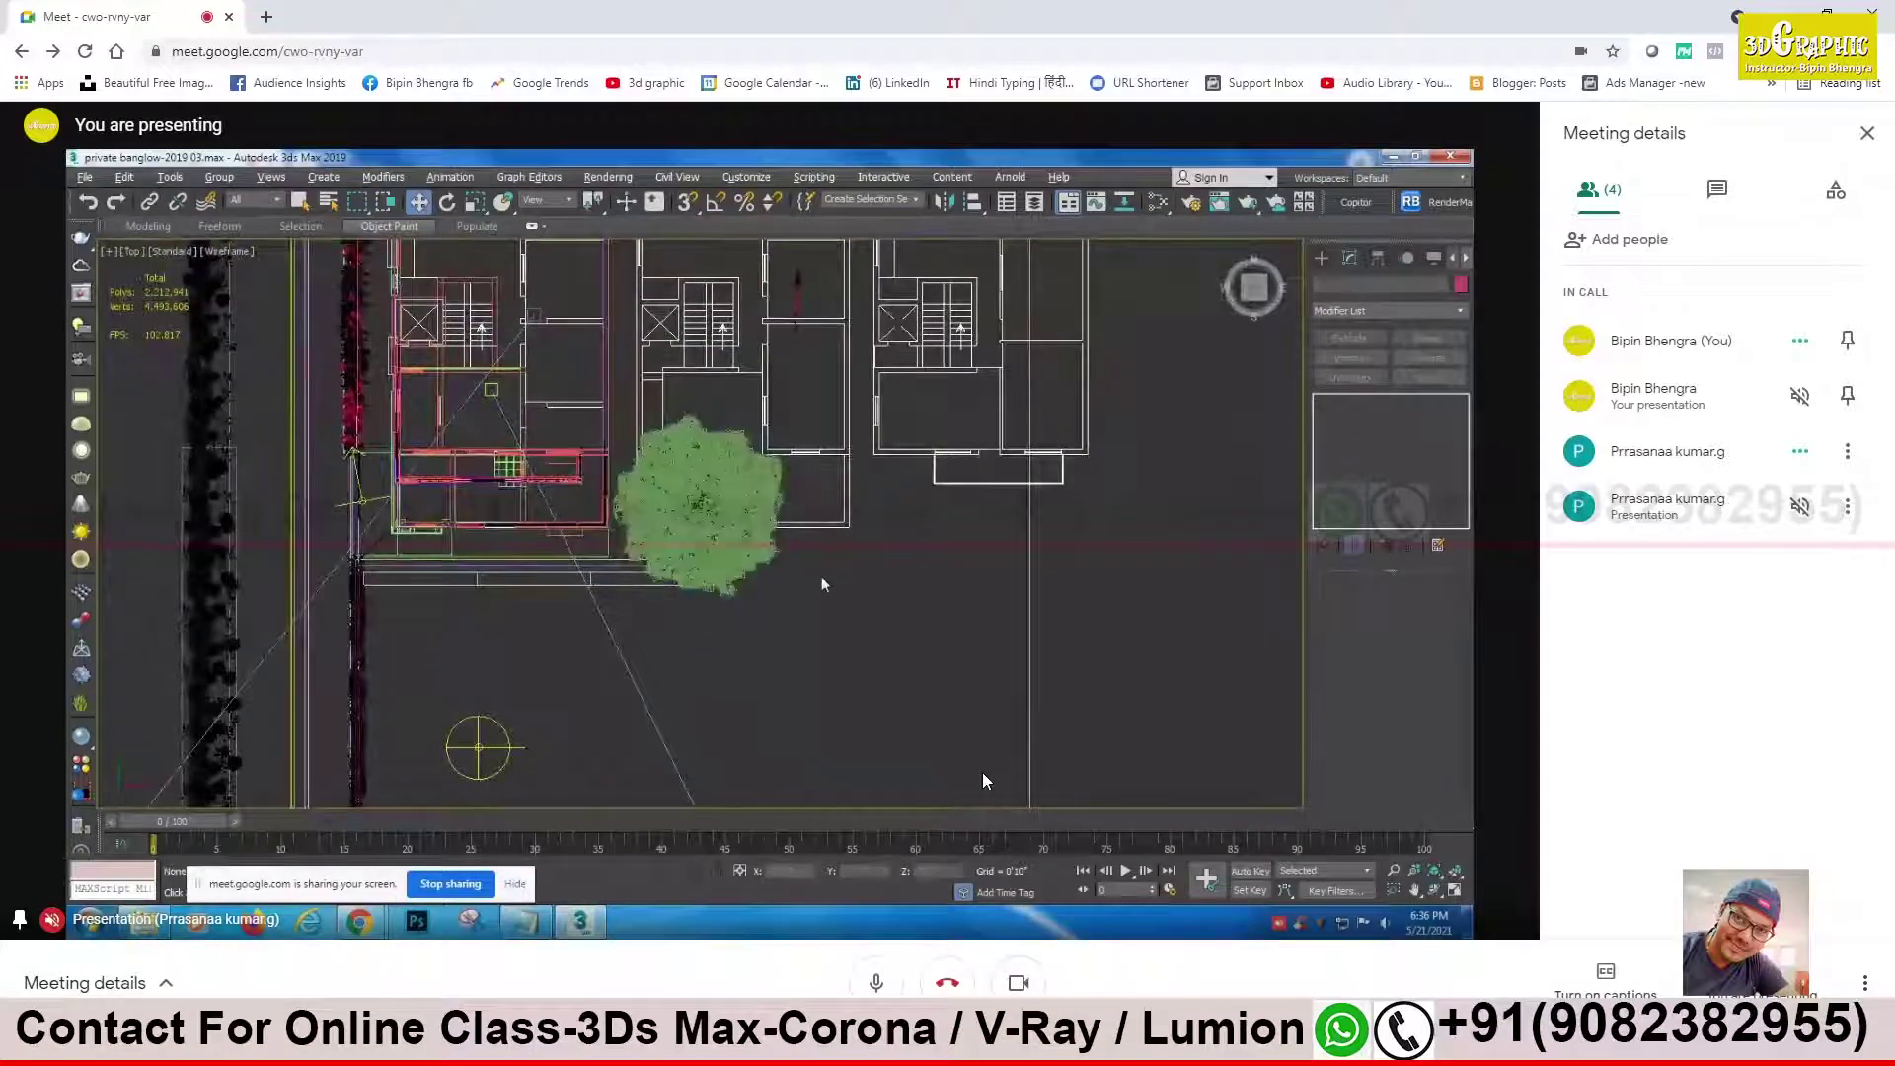
scroll(754, 617, down, 4)
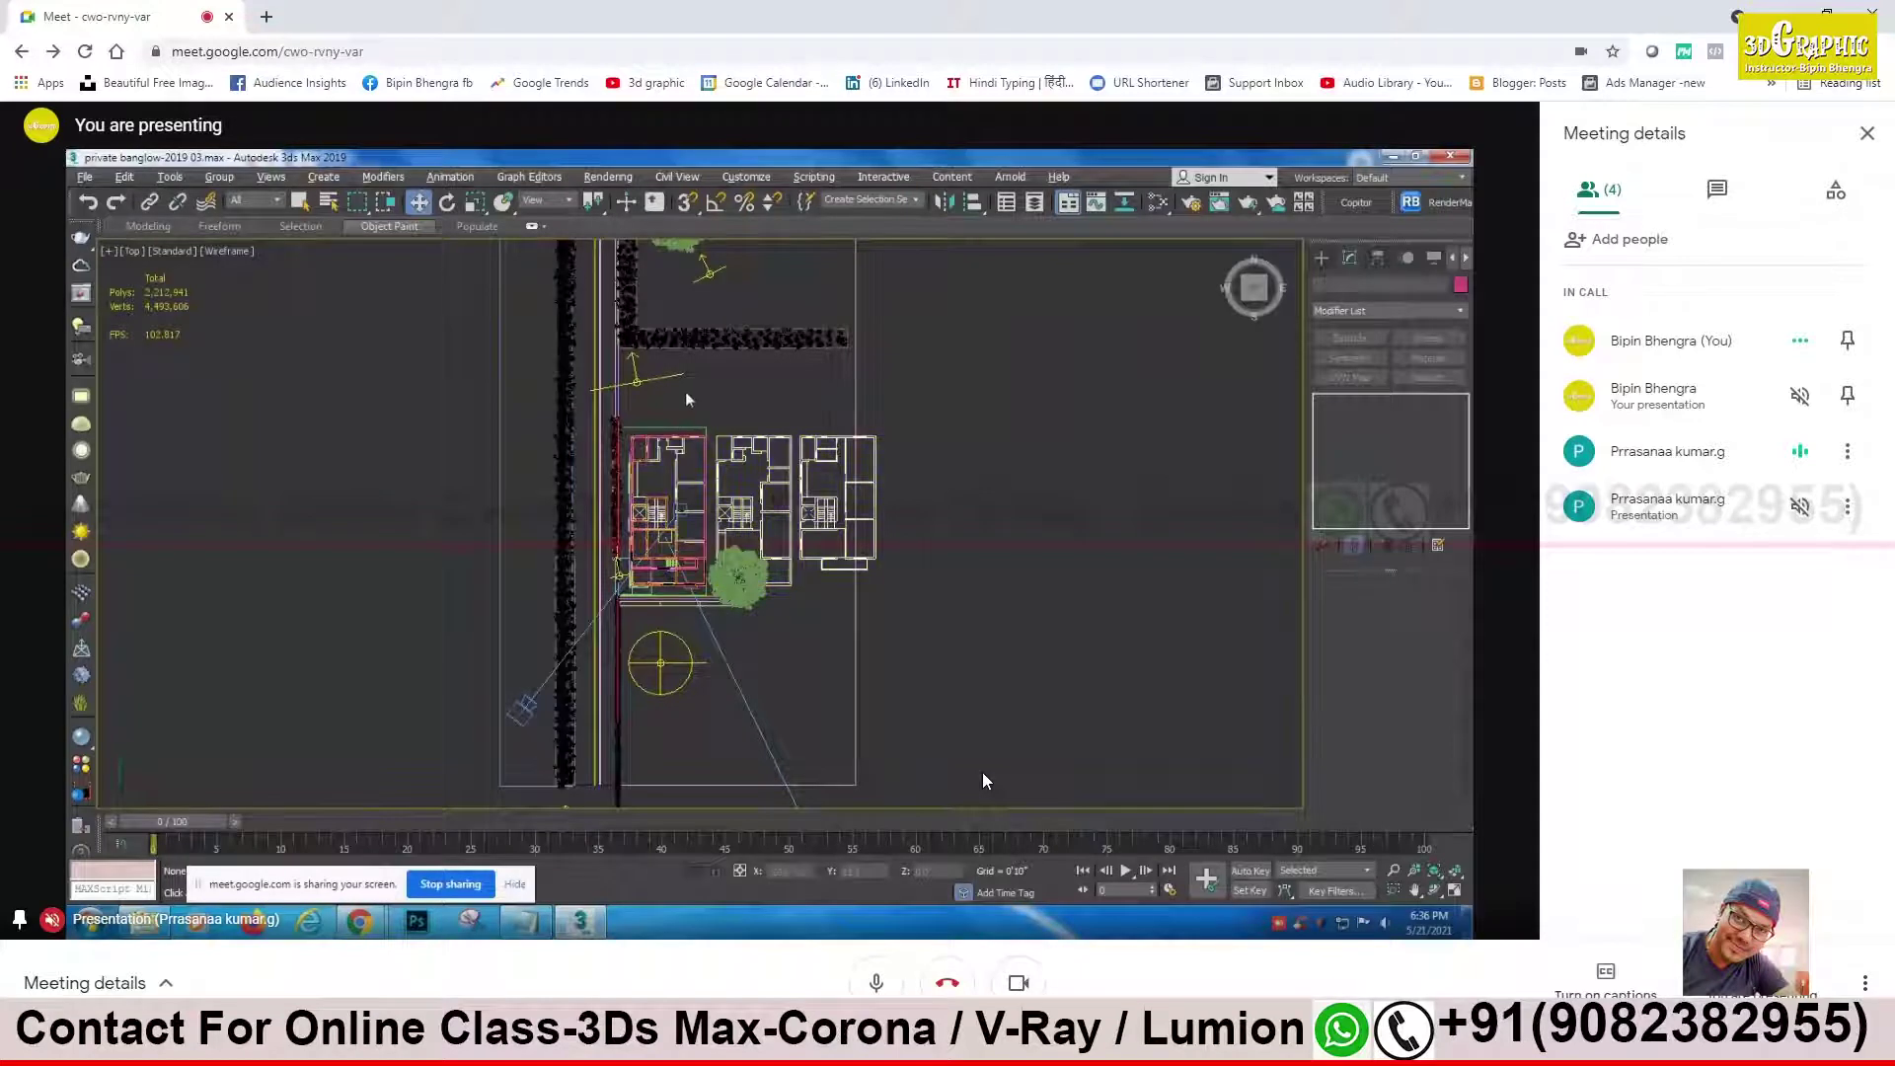
scroll(688, 398, down, 2)
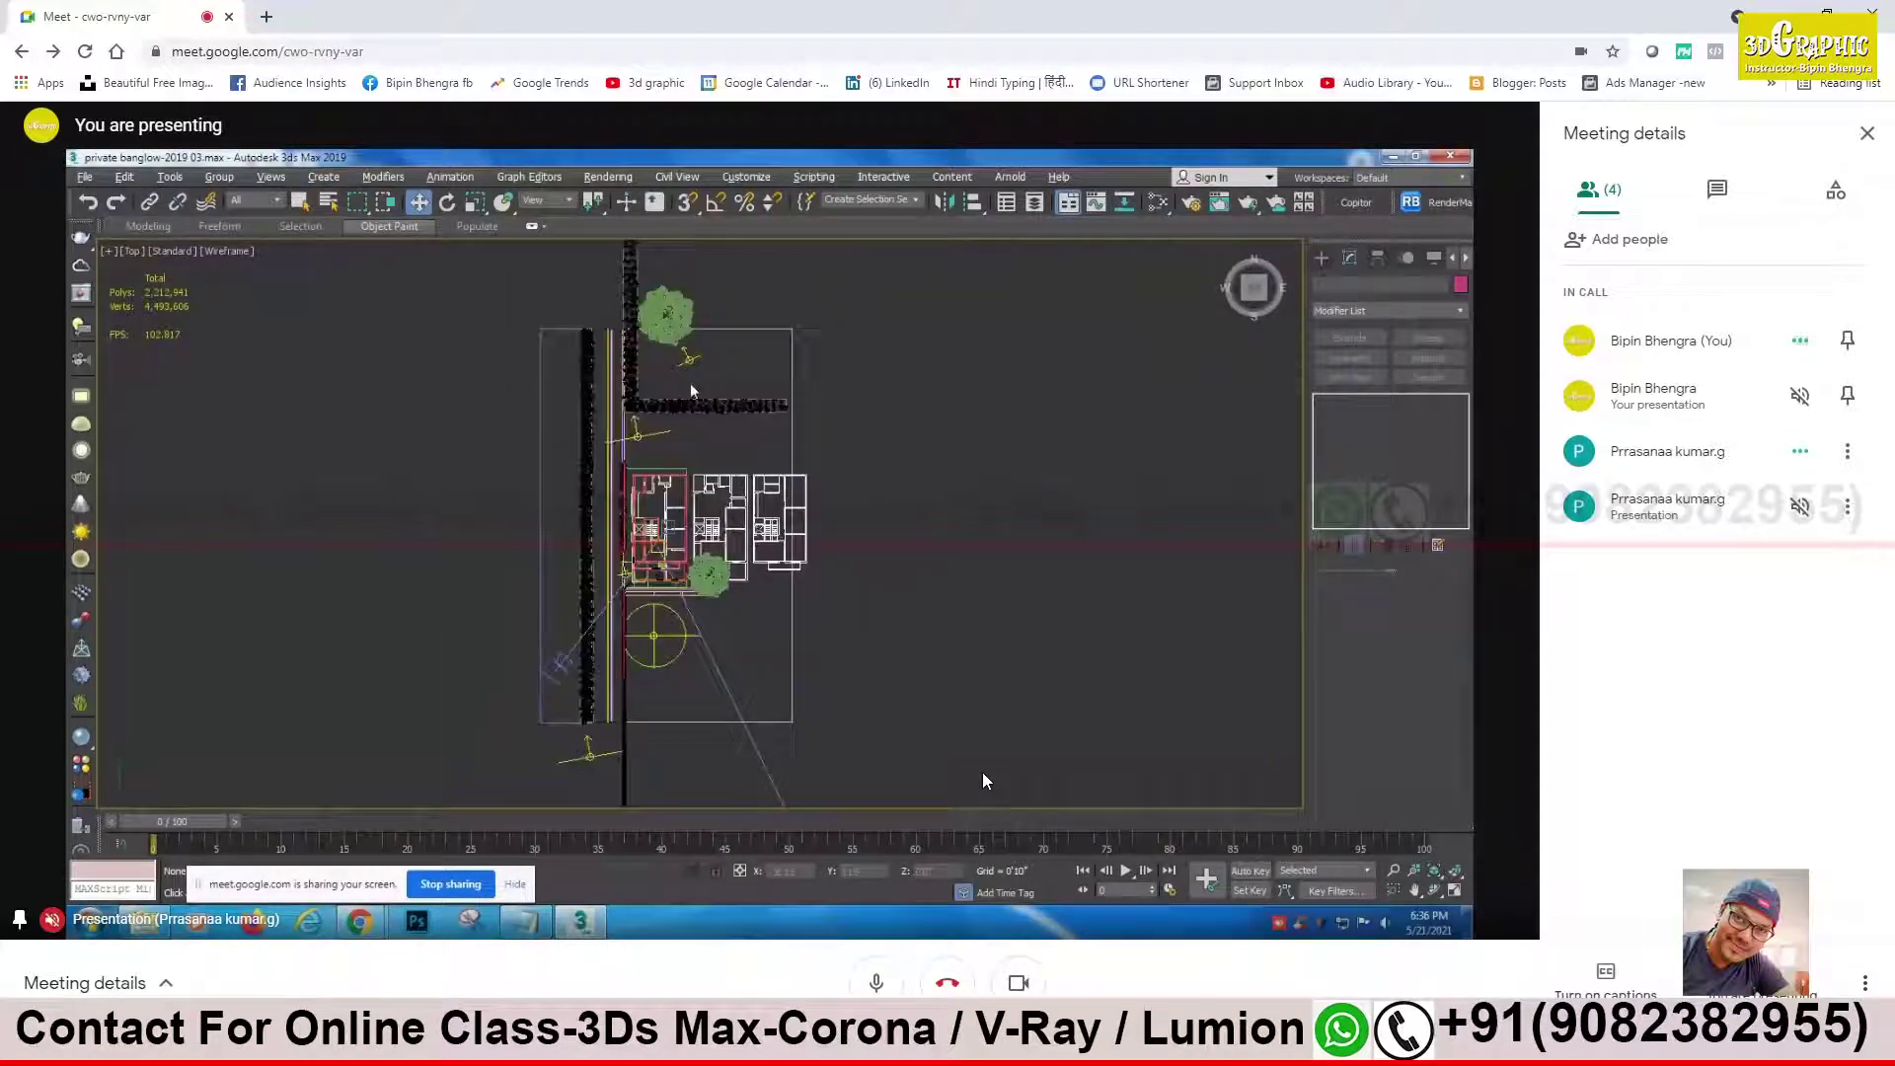
click(688, 357)
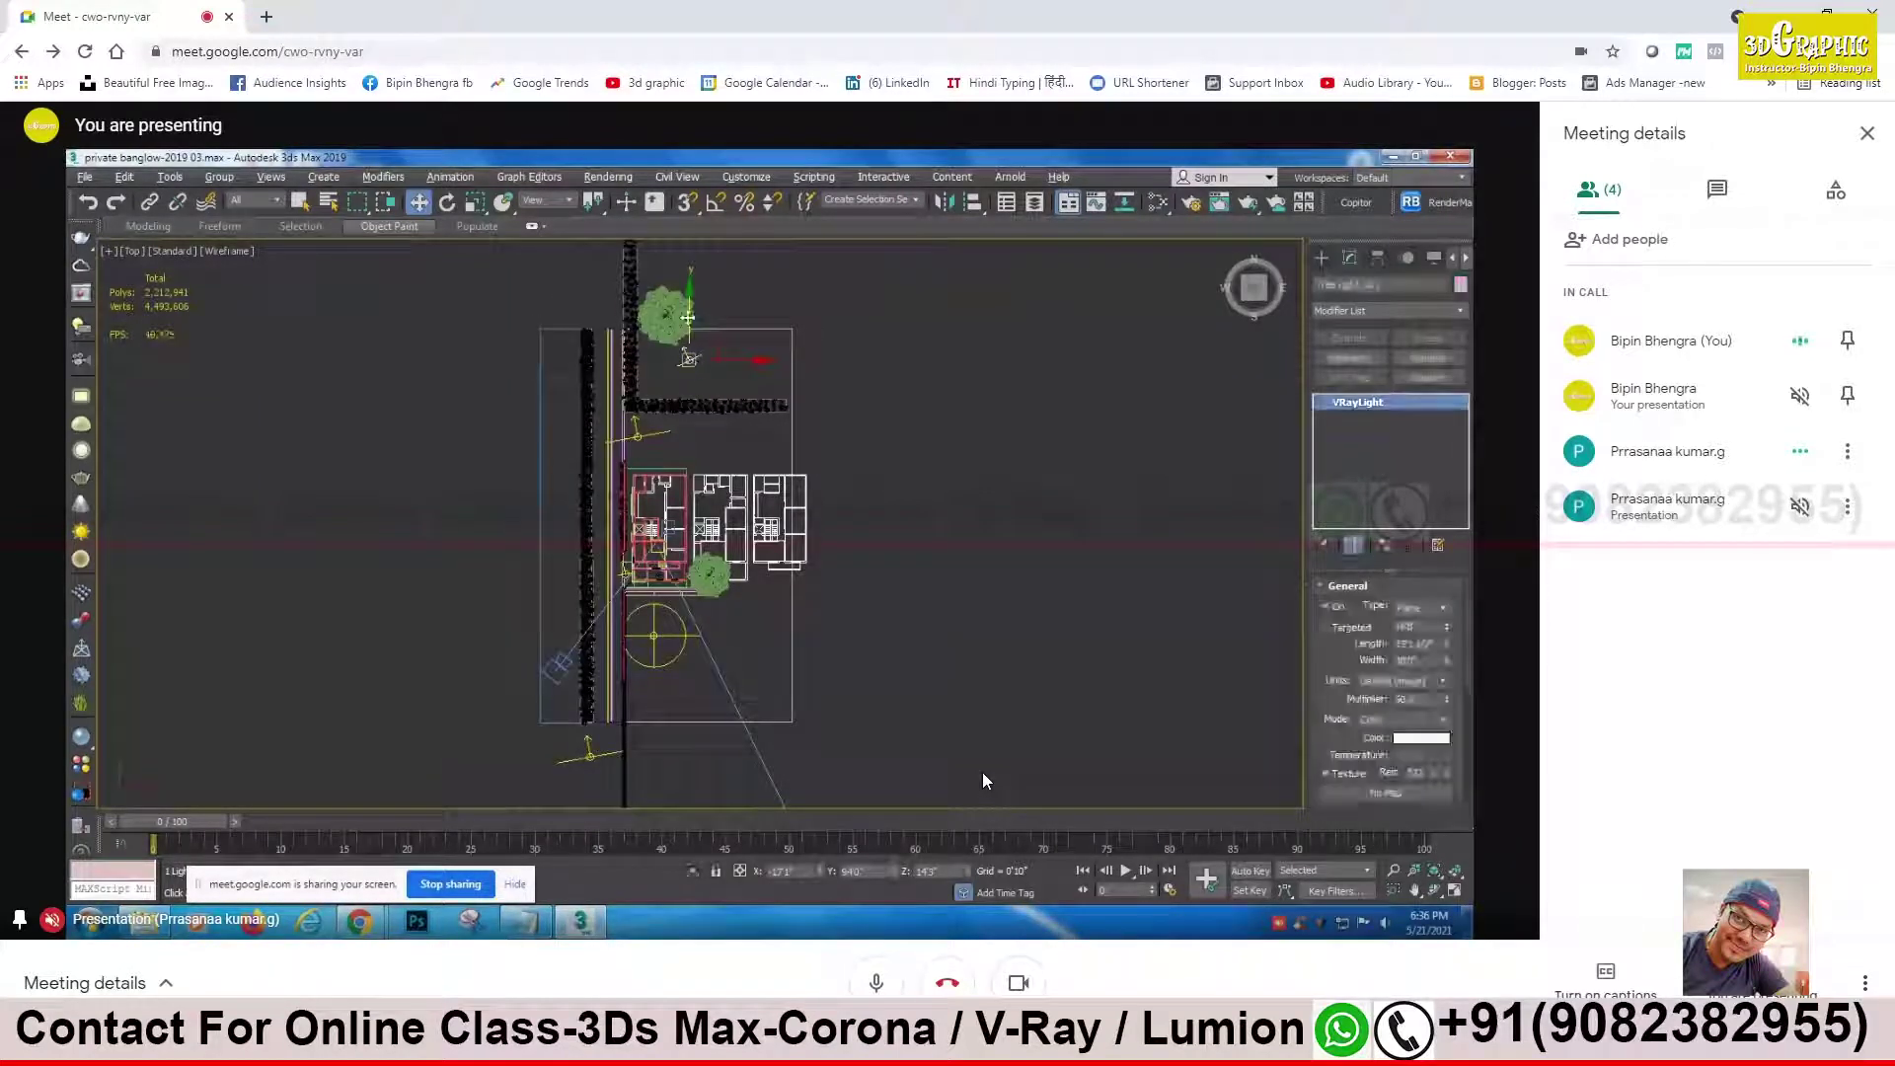
Step: Move the tree light to the lower tree and Shift-clone it as Tree Light_003
shift+drag(688, 318, 727, 578)
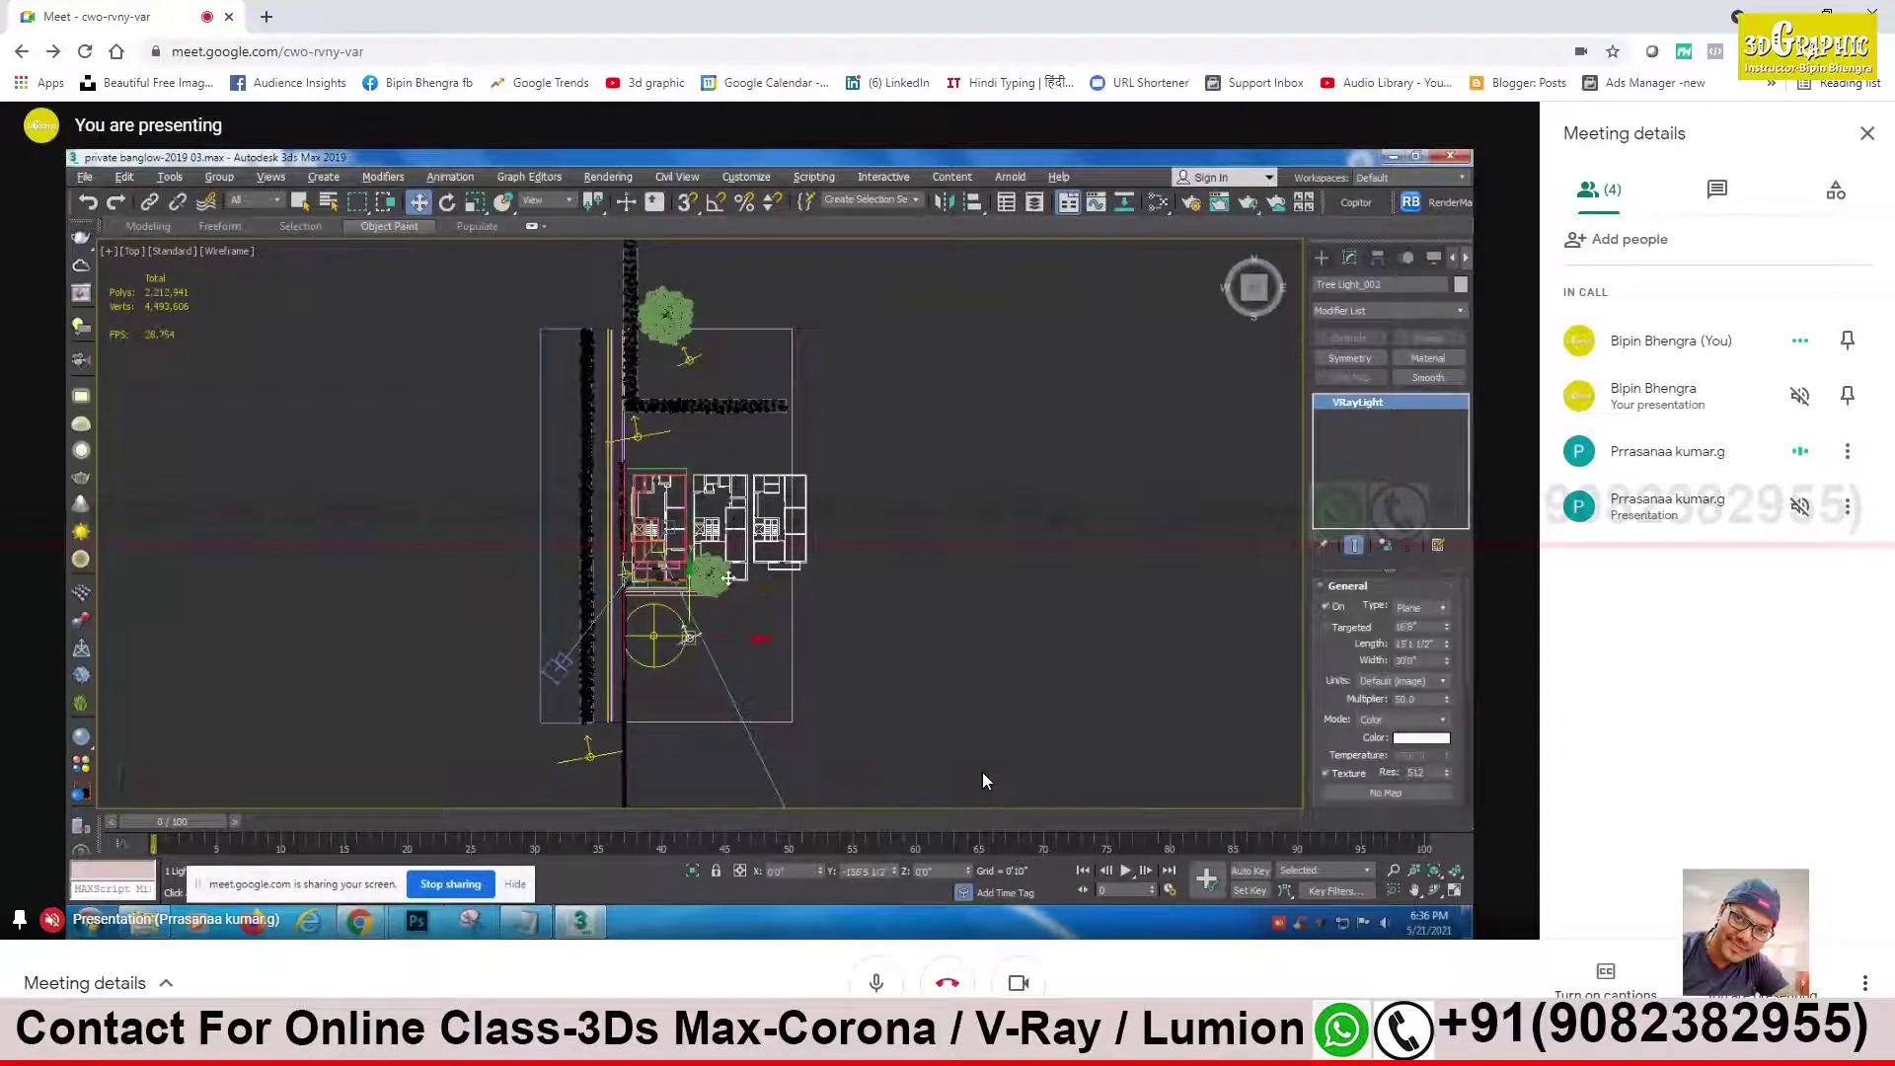
shift+drag(727, 578, 731, 557)
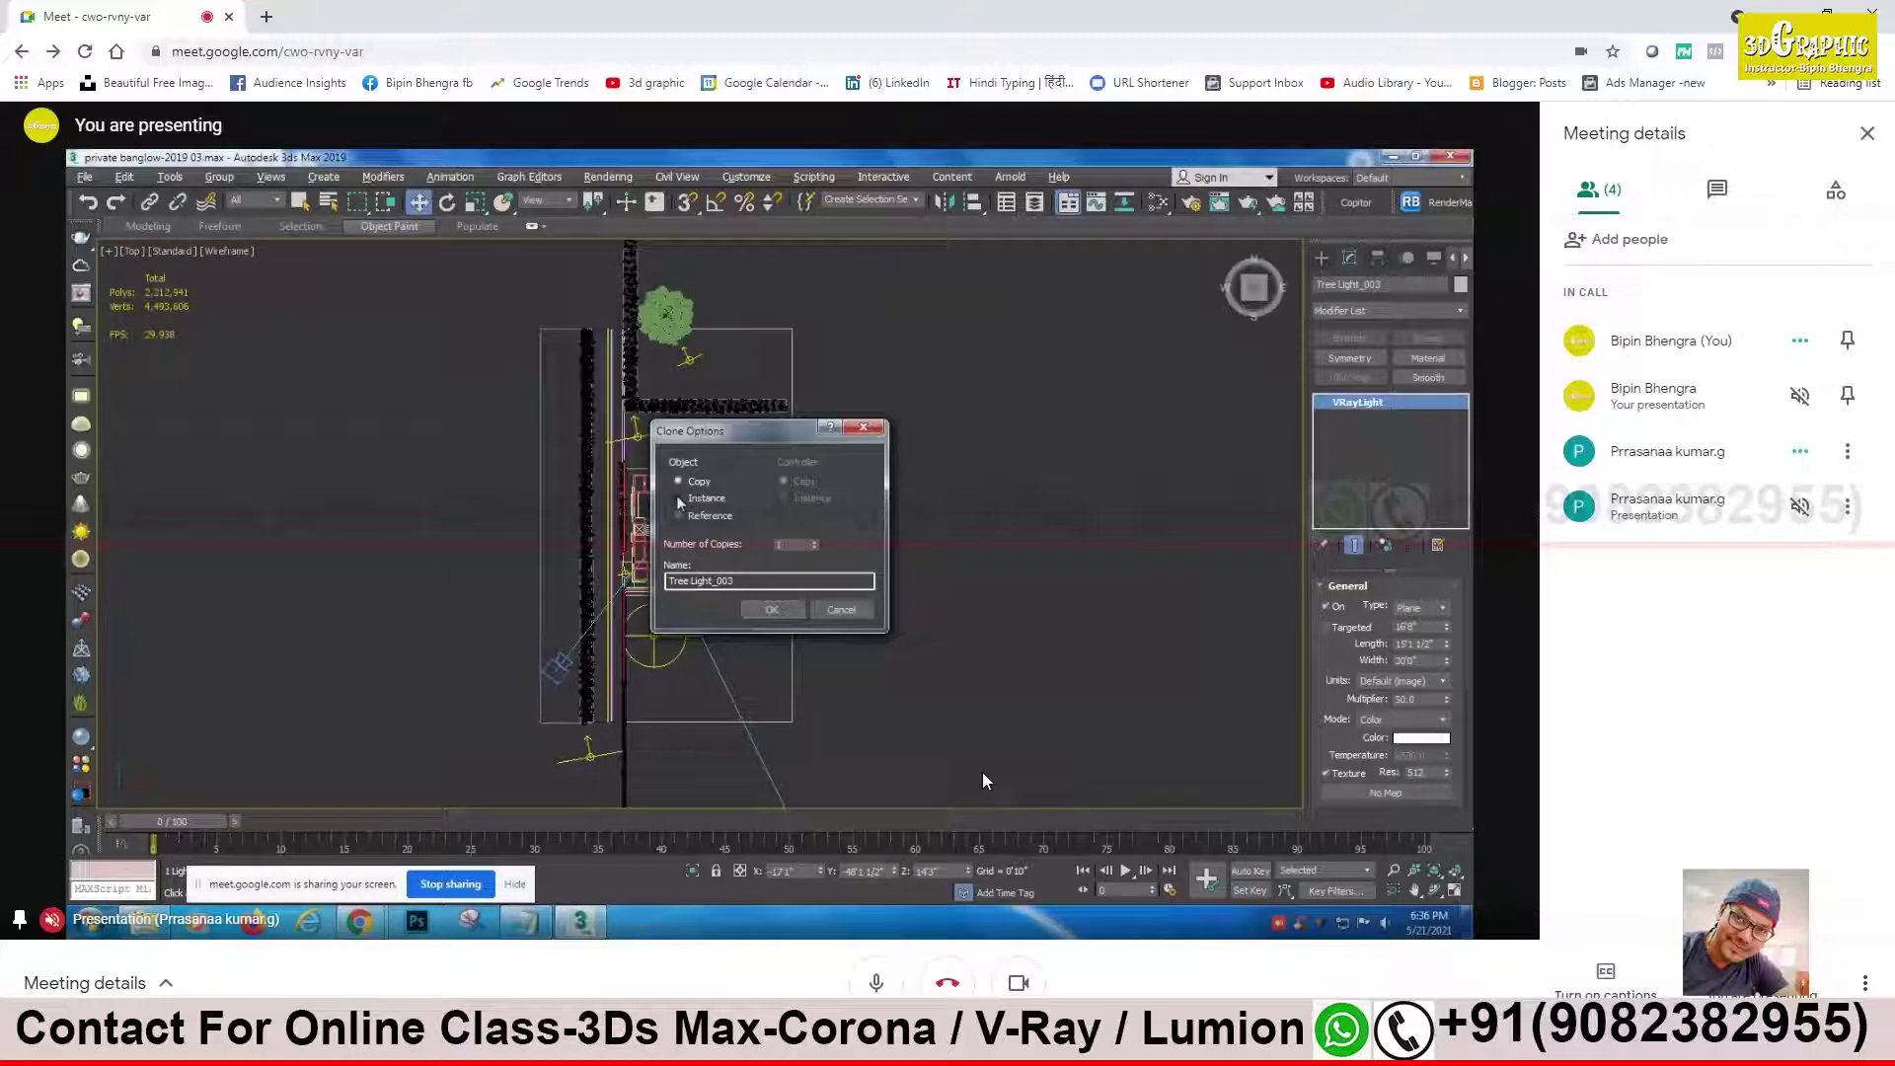
click(771, 610)
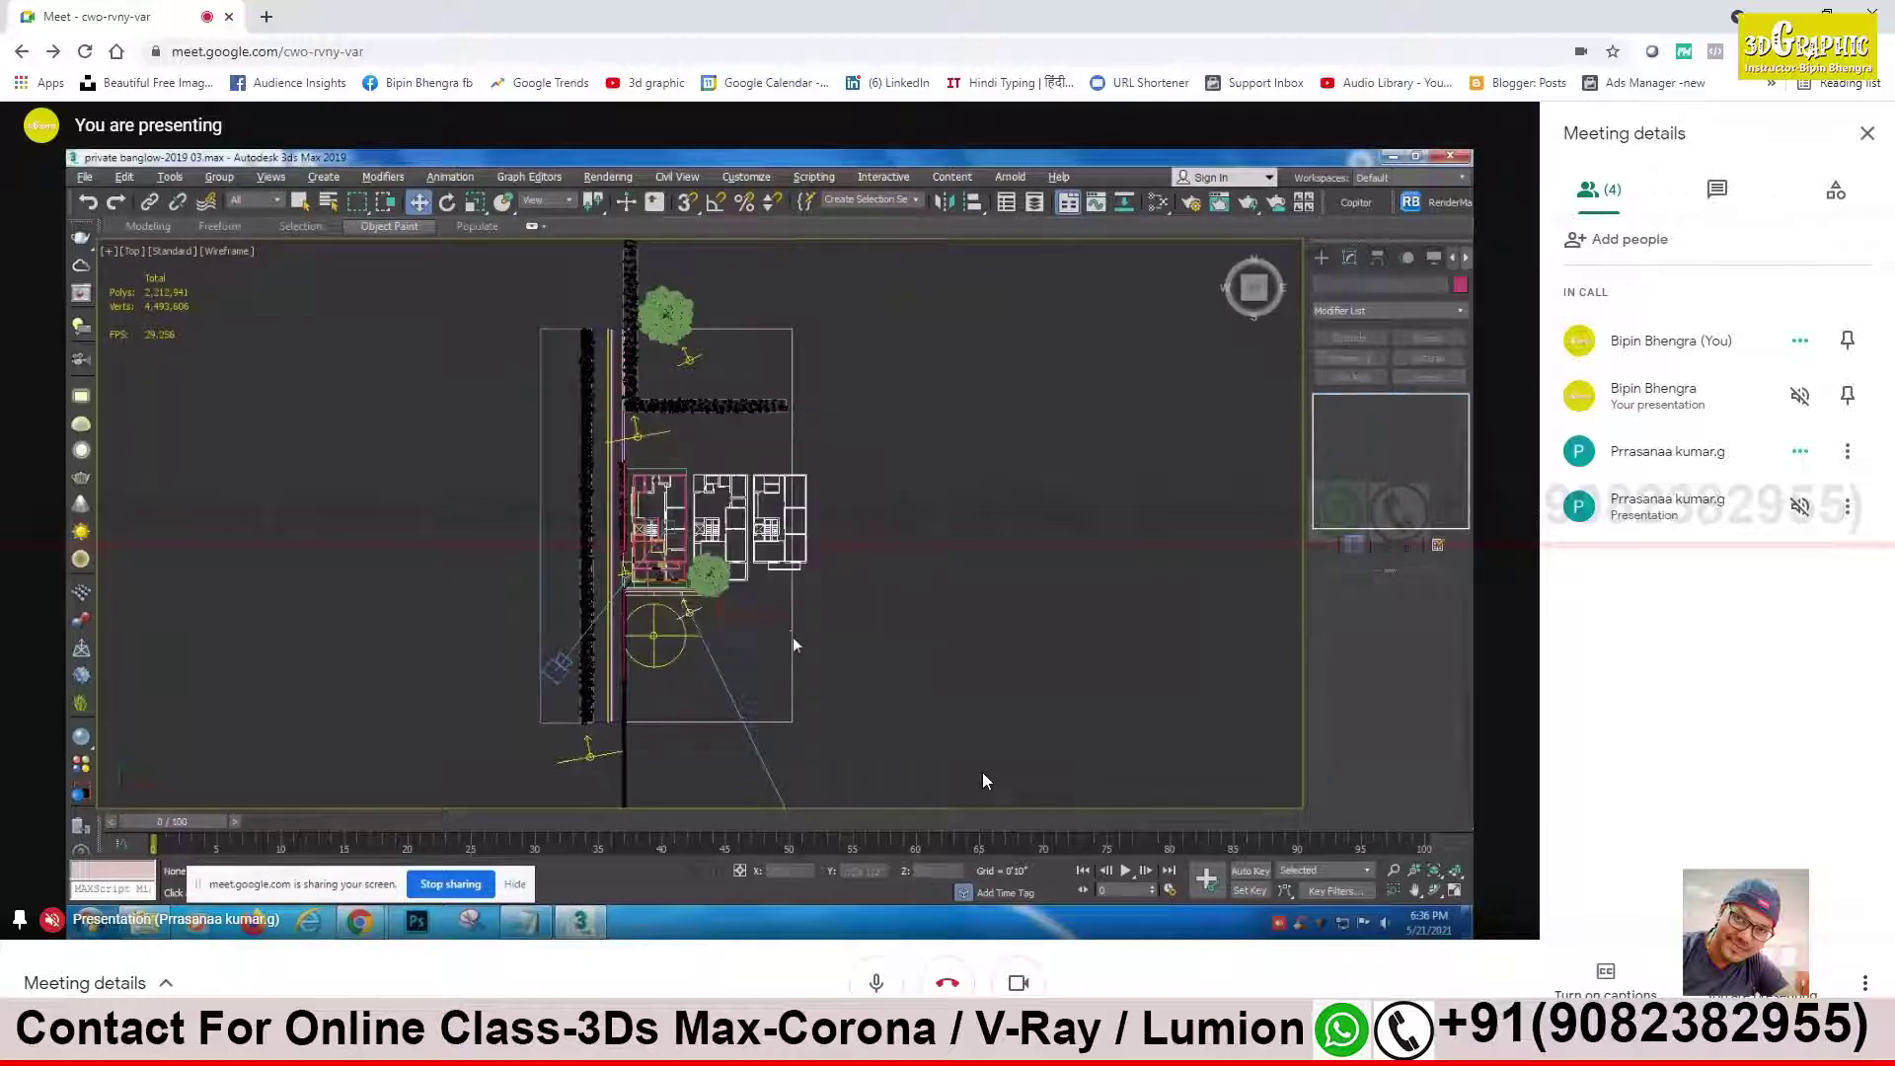
scroll(688, 627, up, 3)
click(691, 551)
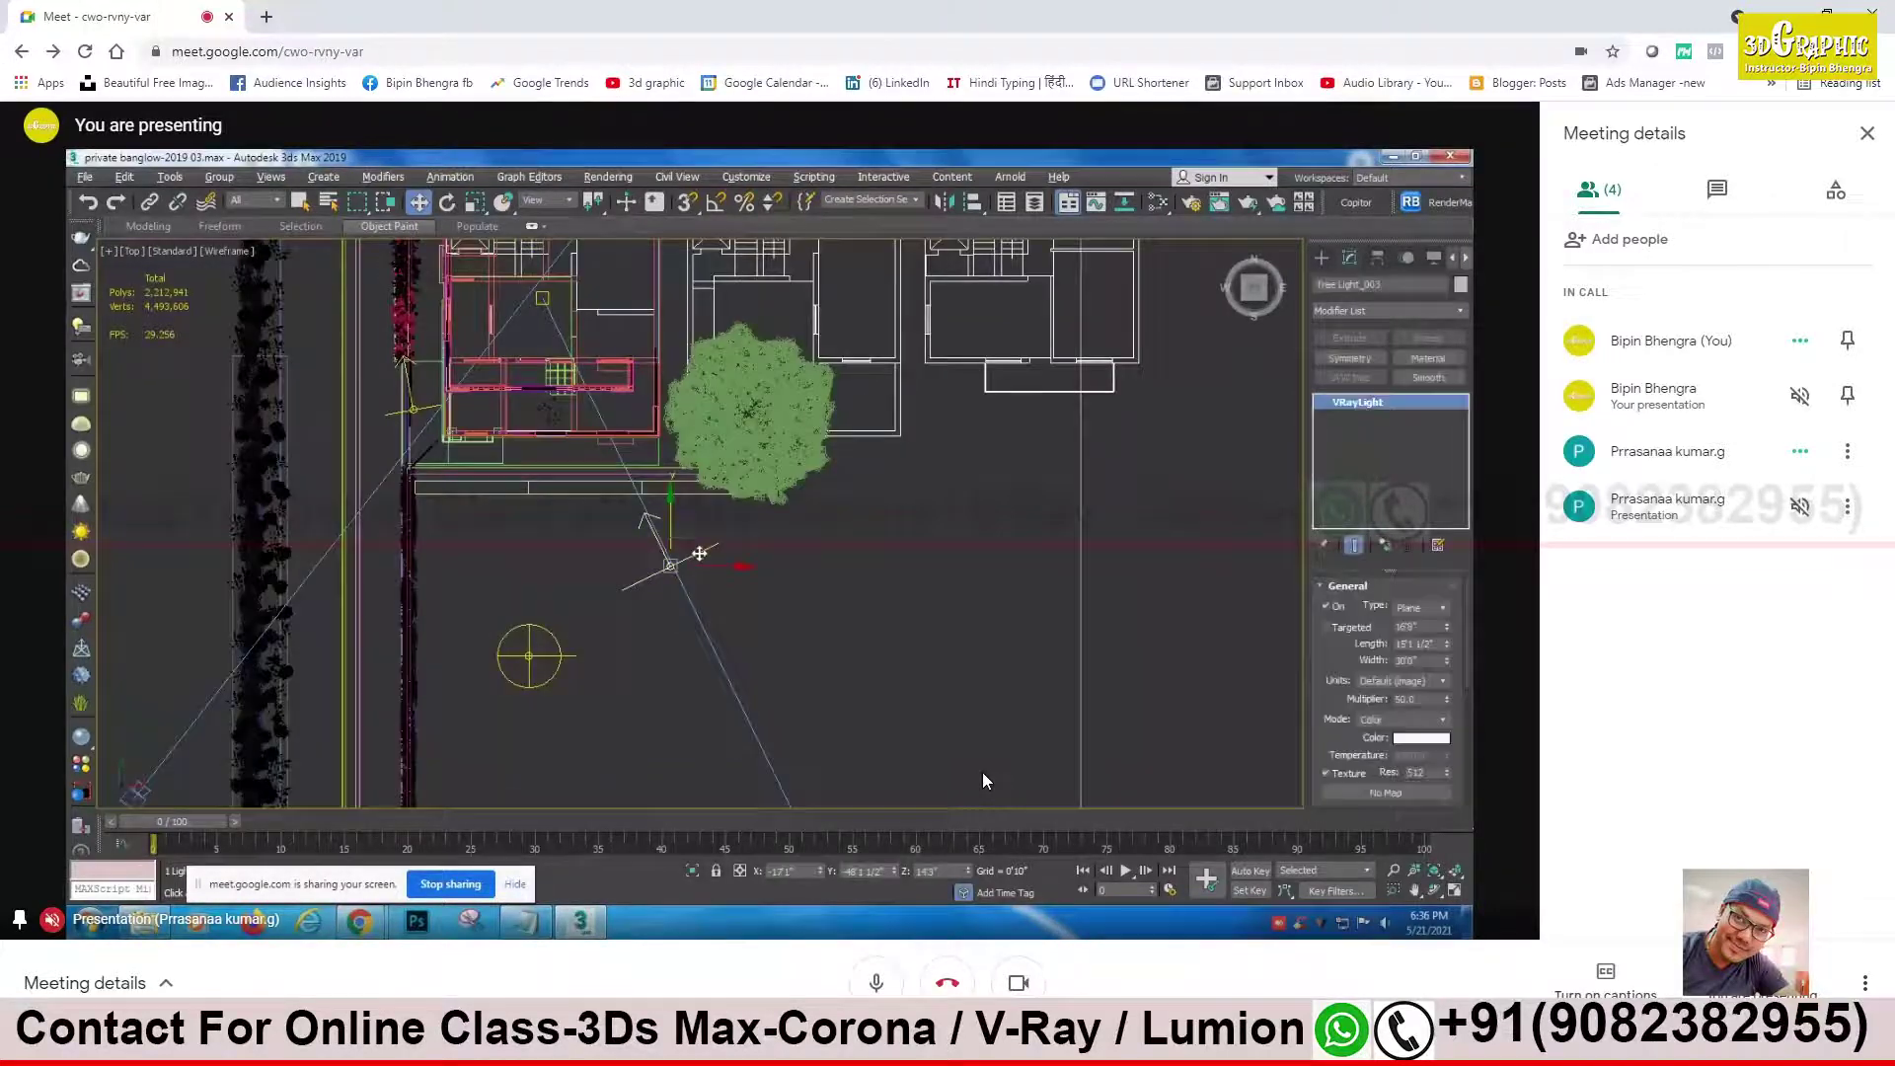
Step: Rotate Tree Light_003 to point at the lower tree and nudge it closer
key(e)
mouse_move(764, 541)
mouse_down()
mouse_move(748, 597)
mouse_move(790, 571)
mouse_up()
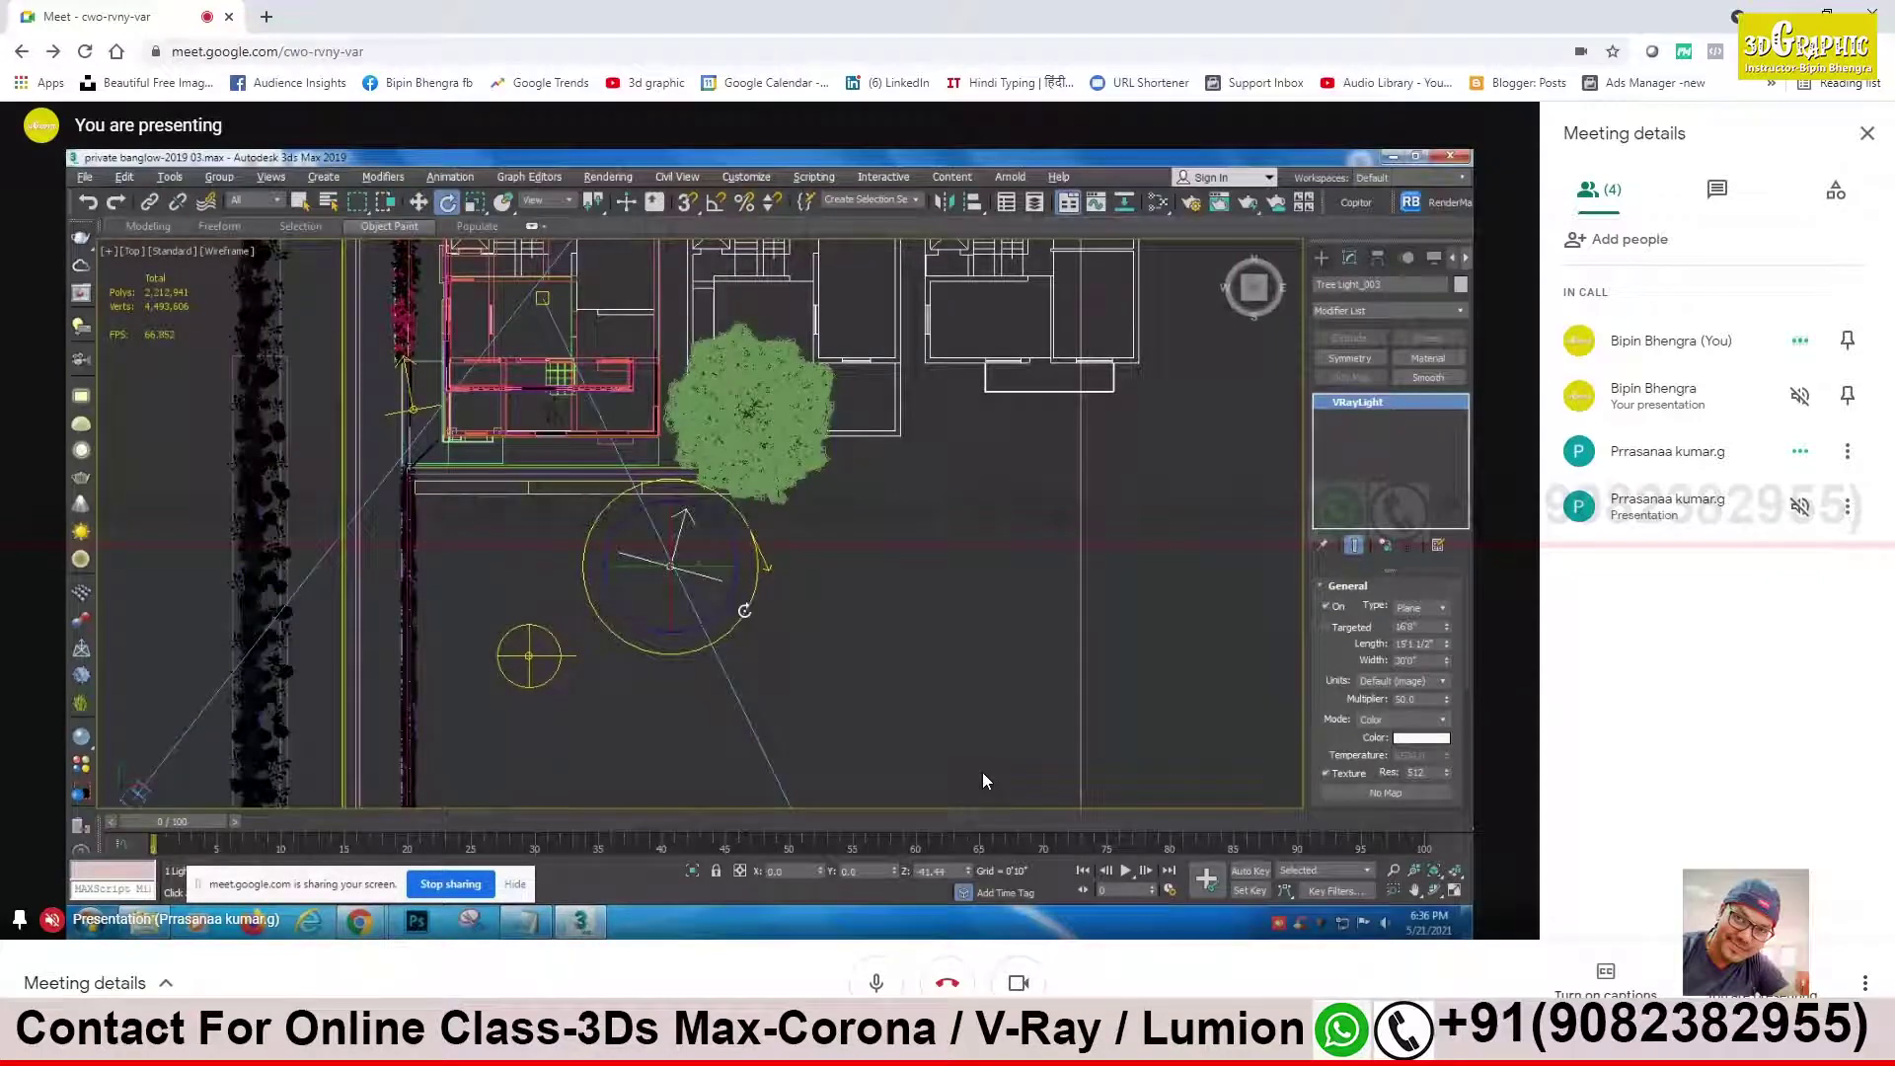
click(850, 525)
key(w)
scroll(735, 525, up, 3)
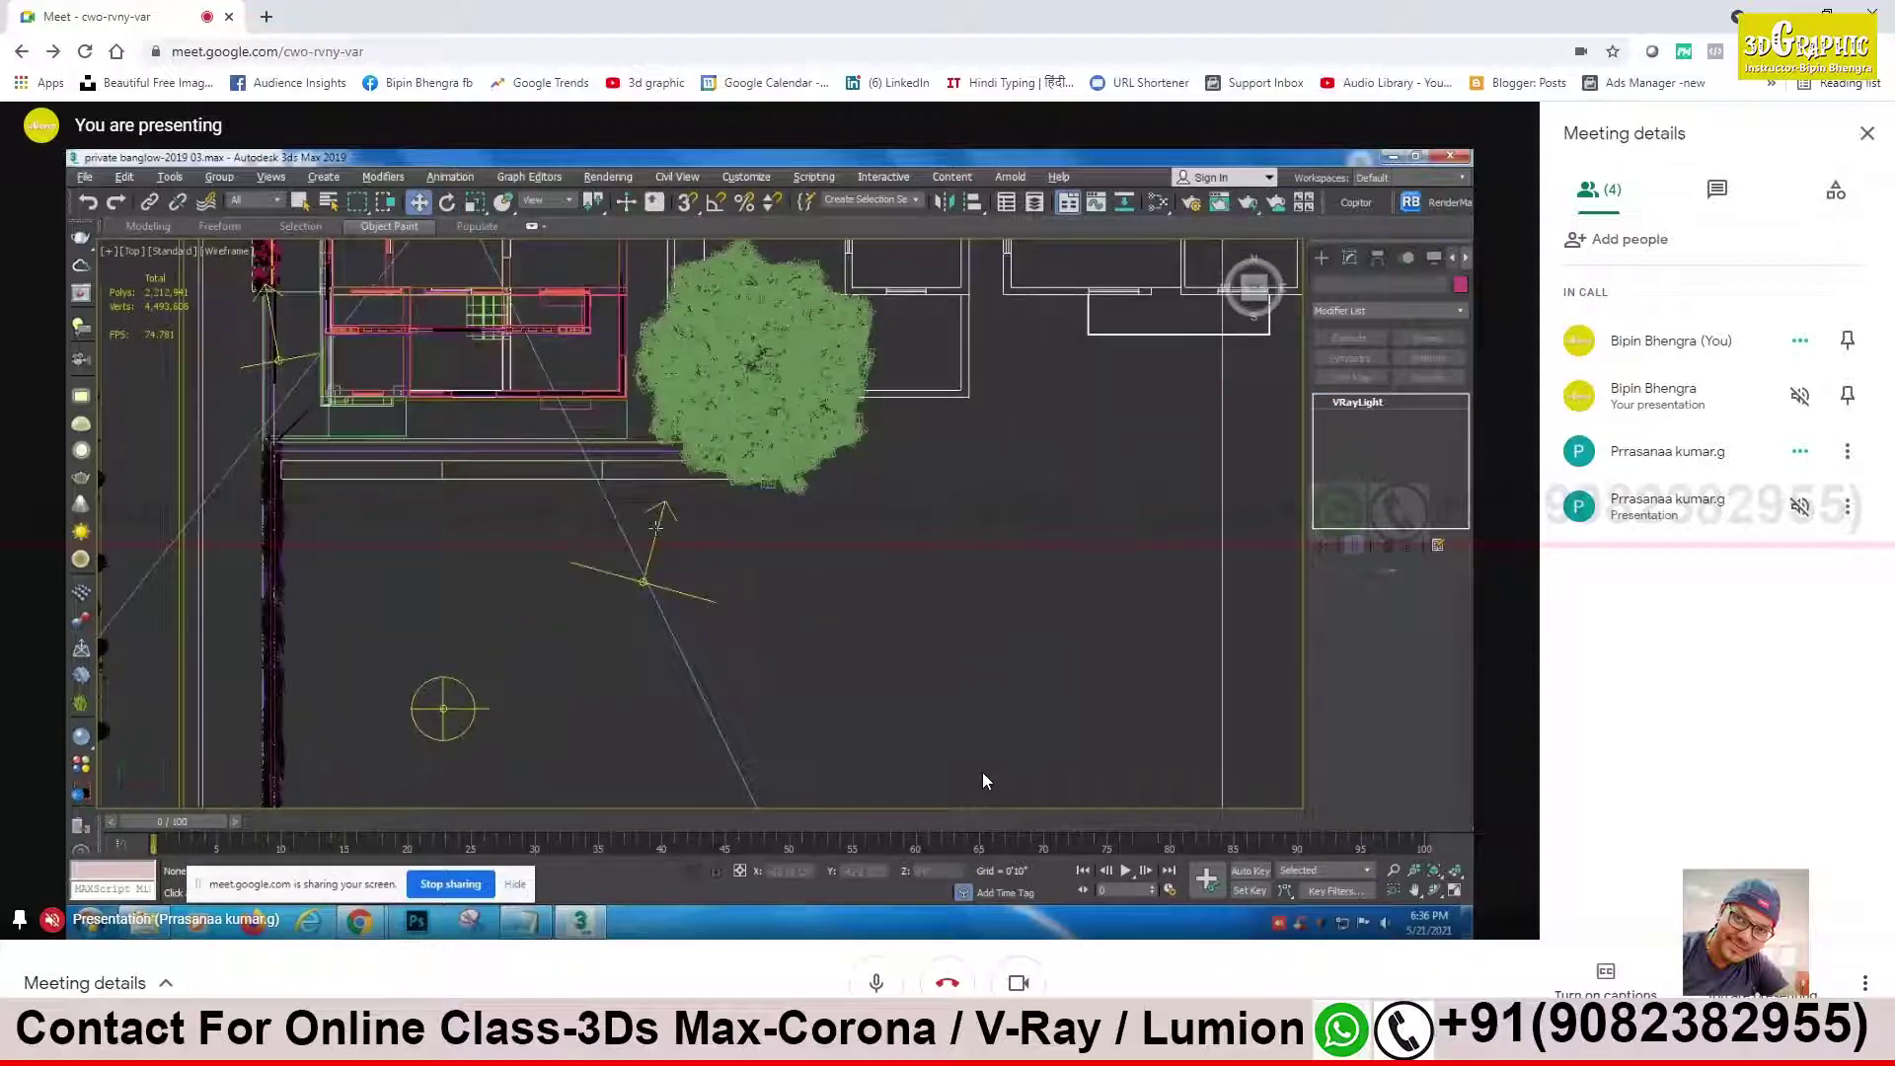
click(653, 538)
click(649, 555)
drag(651, 574, 665, 560)
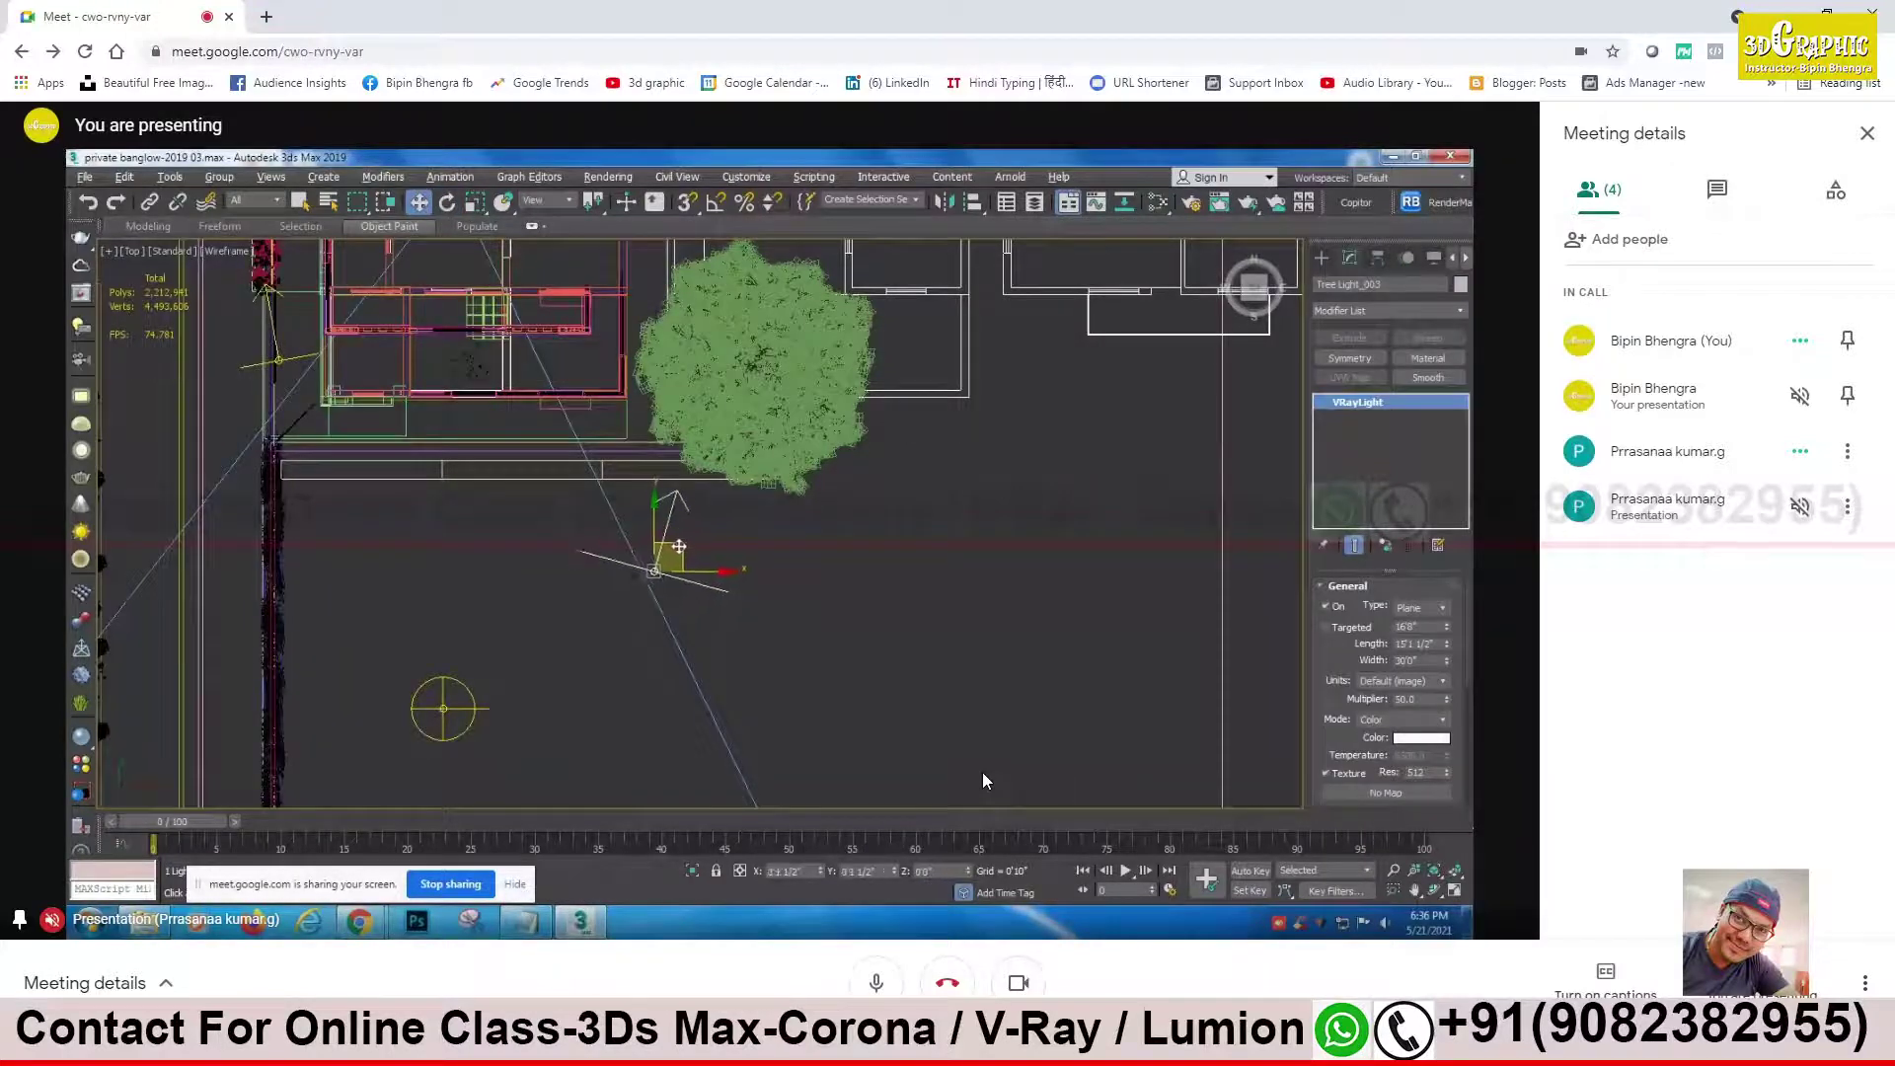
click(808, 525)
Step: Select Plant Light_007 and start editing its 50.0 multiplier value
scroll(691, 494, down, 3)
scroll(553, 464, up, 2)
scroll(531, 456, up, 2)
click(531, 456)
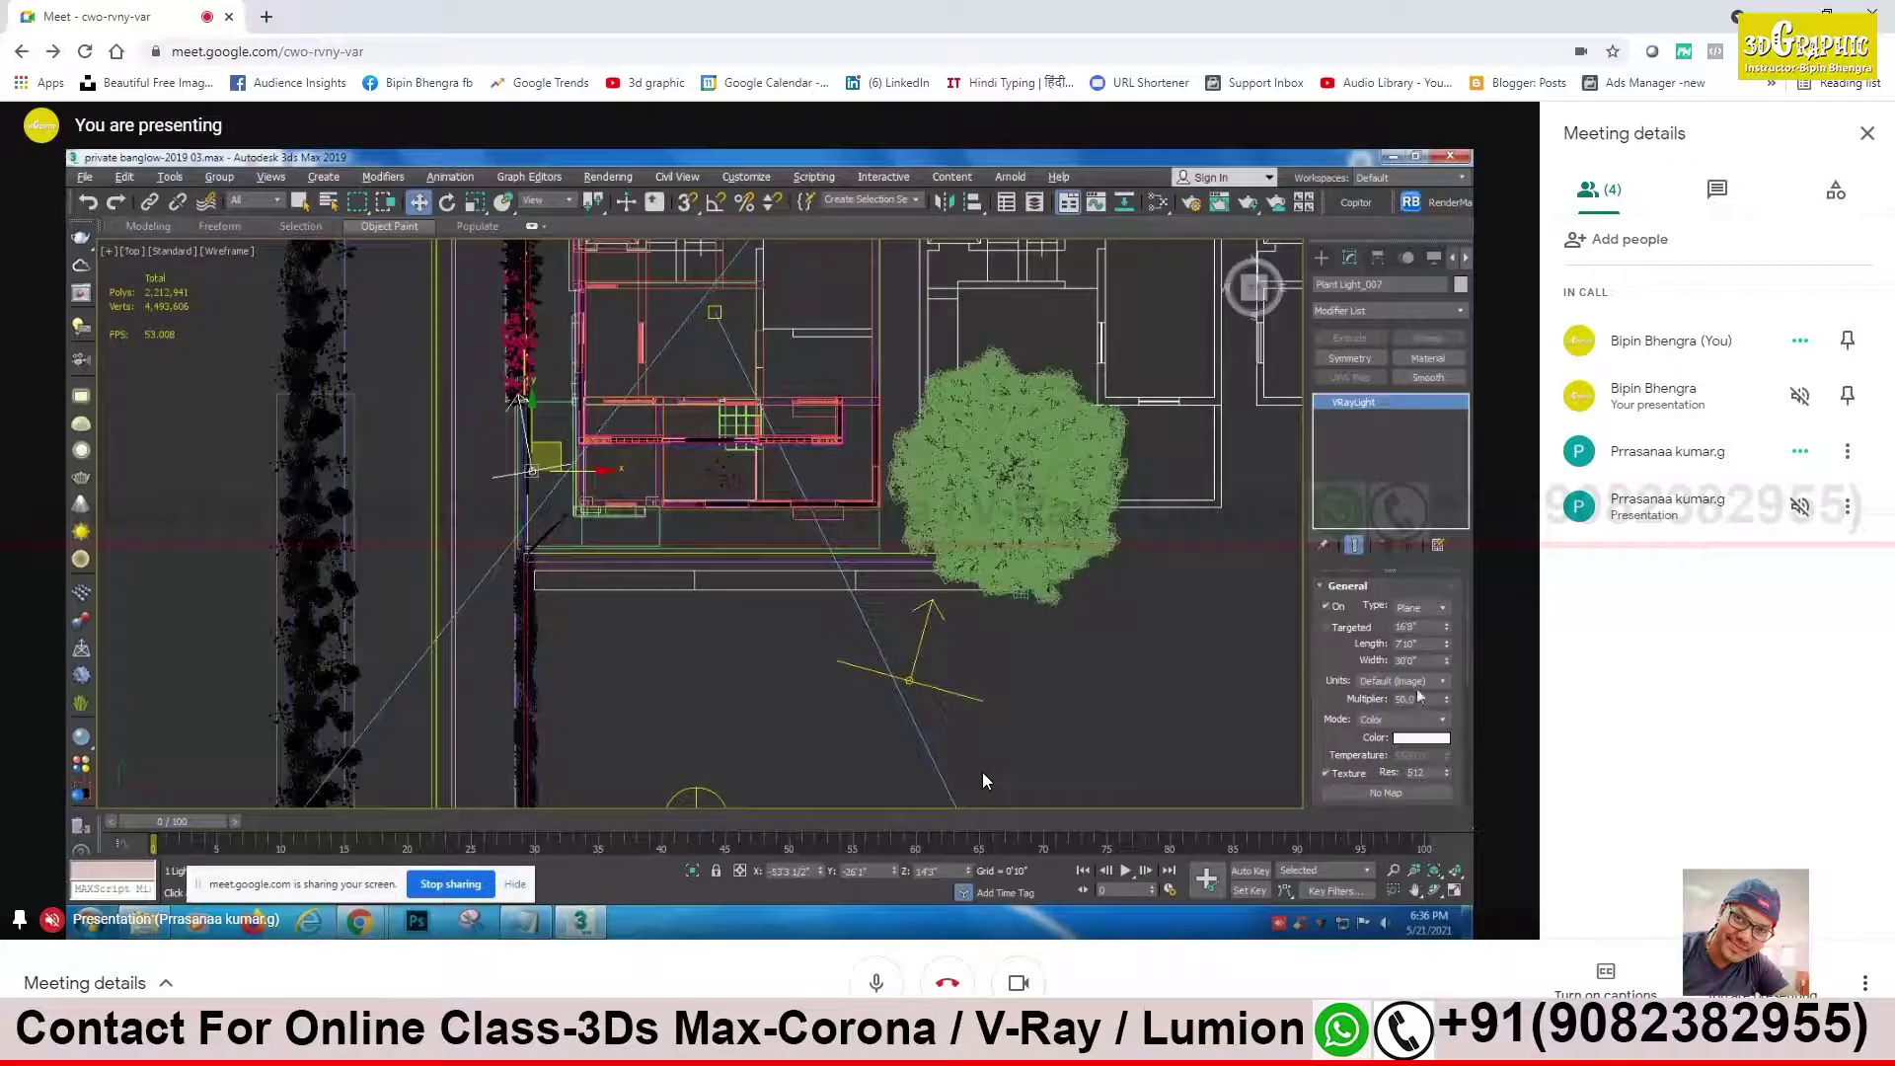
double_click(1419, 698)
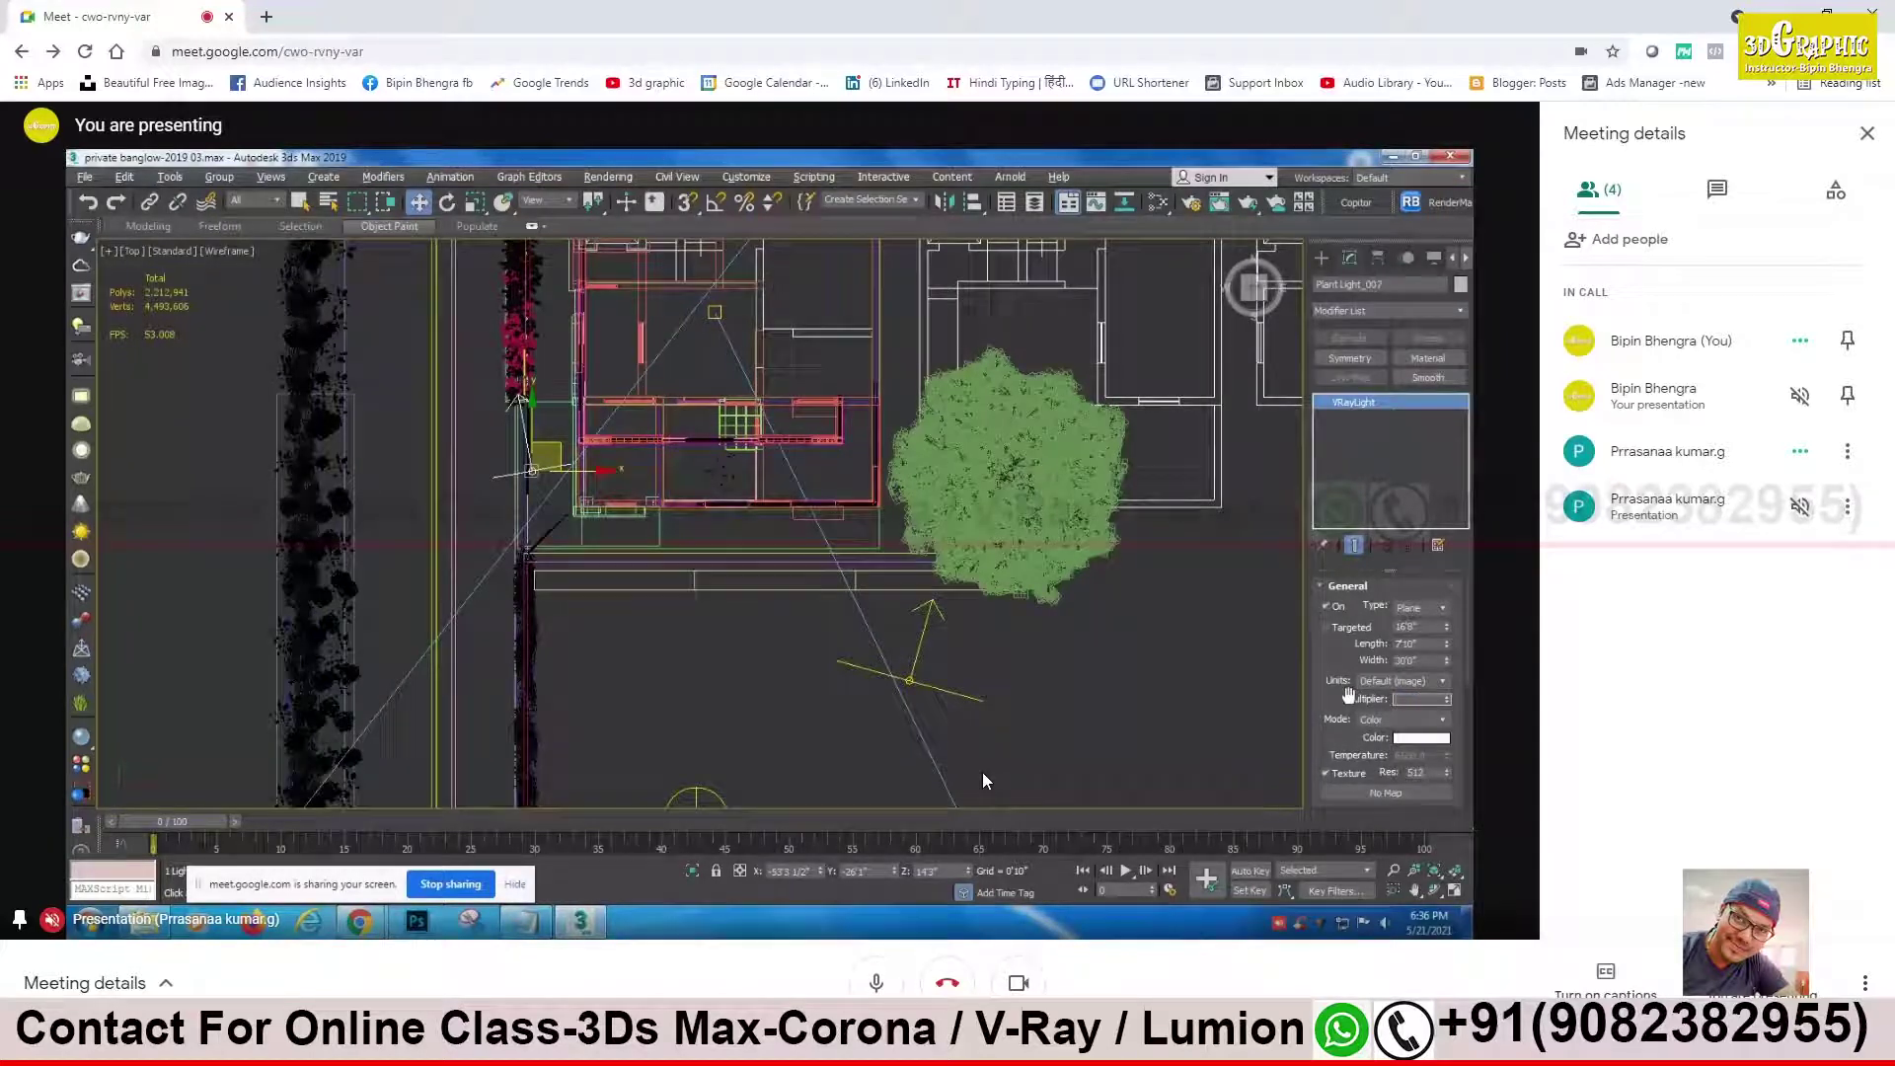
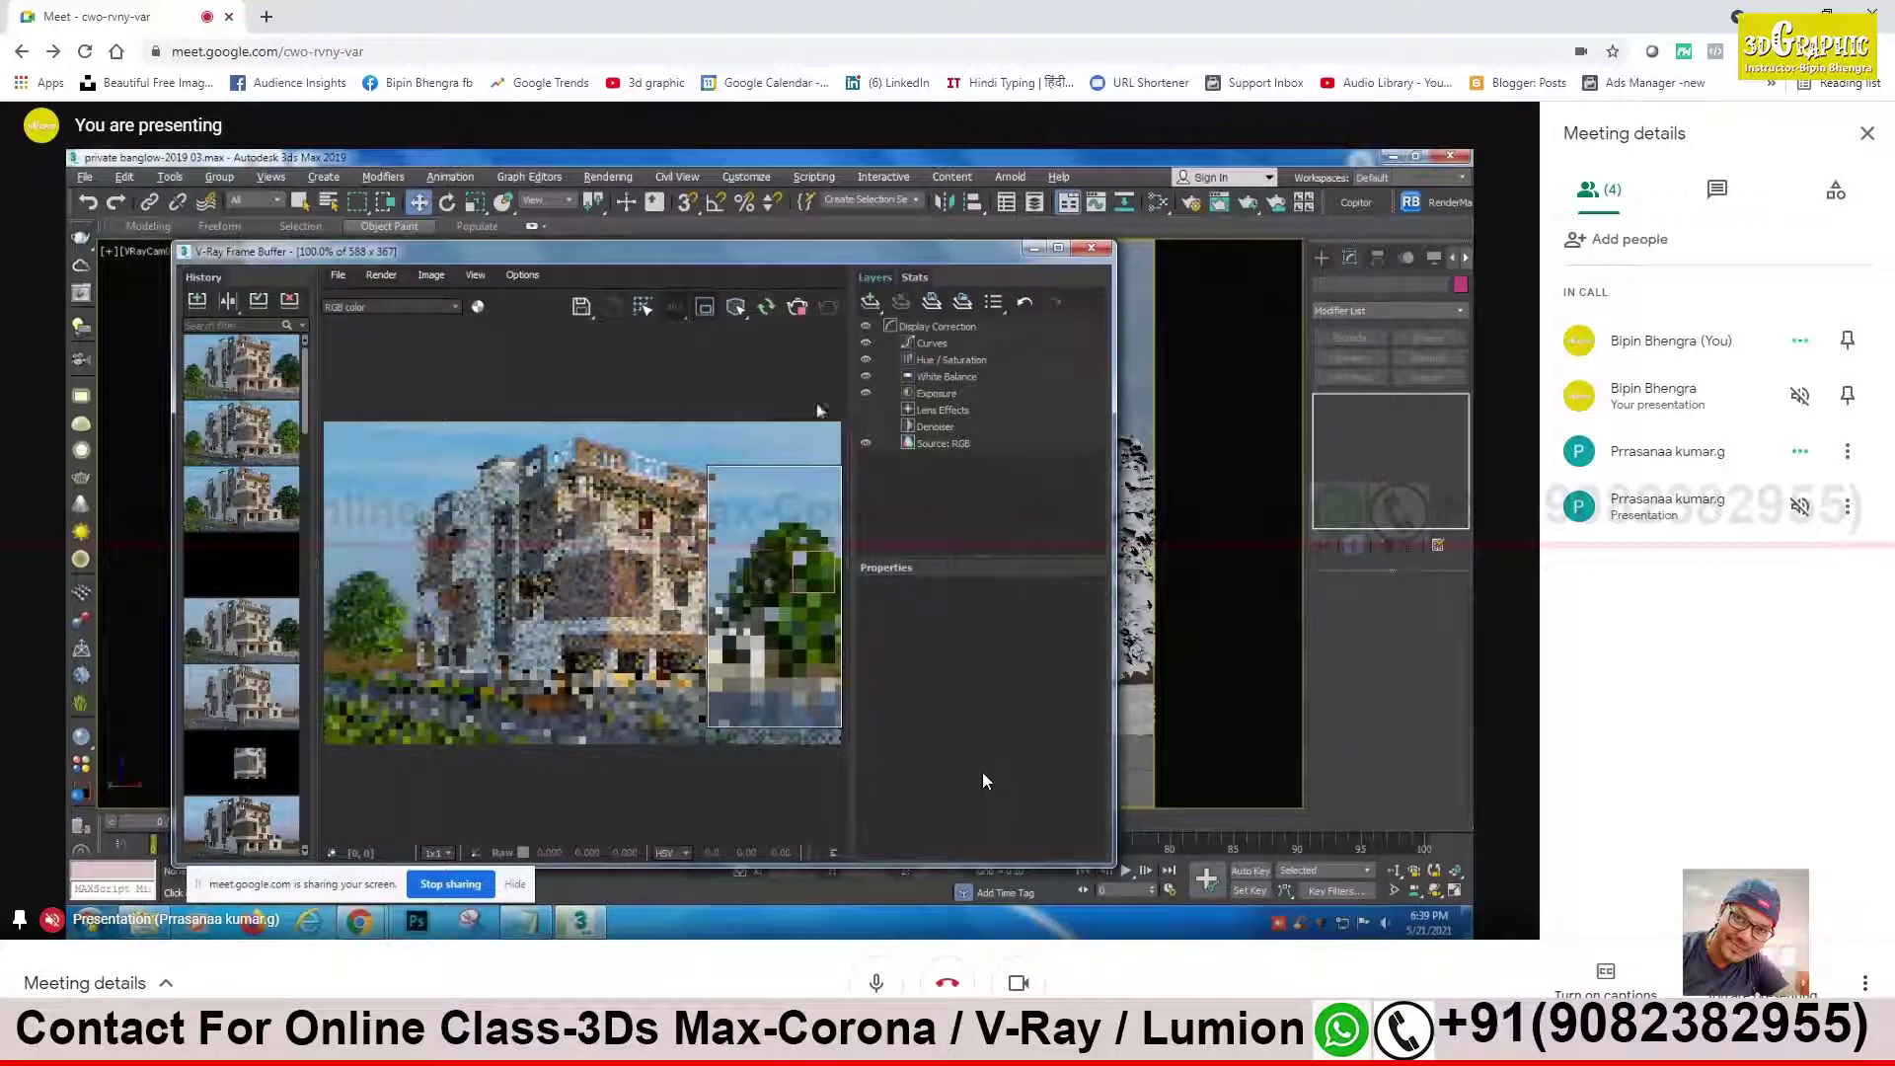
Step: Clear the render region in the V-Ray Frame Buffer and return to the bungalow camera view
click(704, 308)
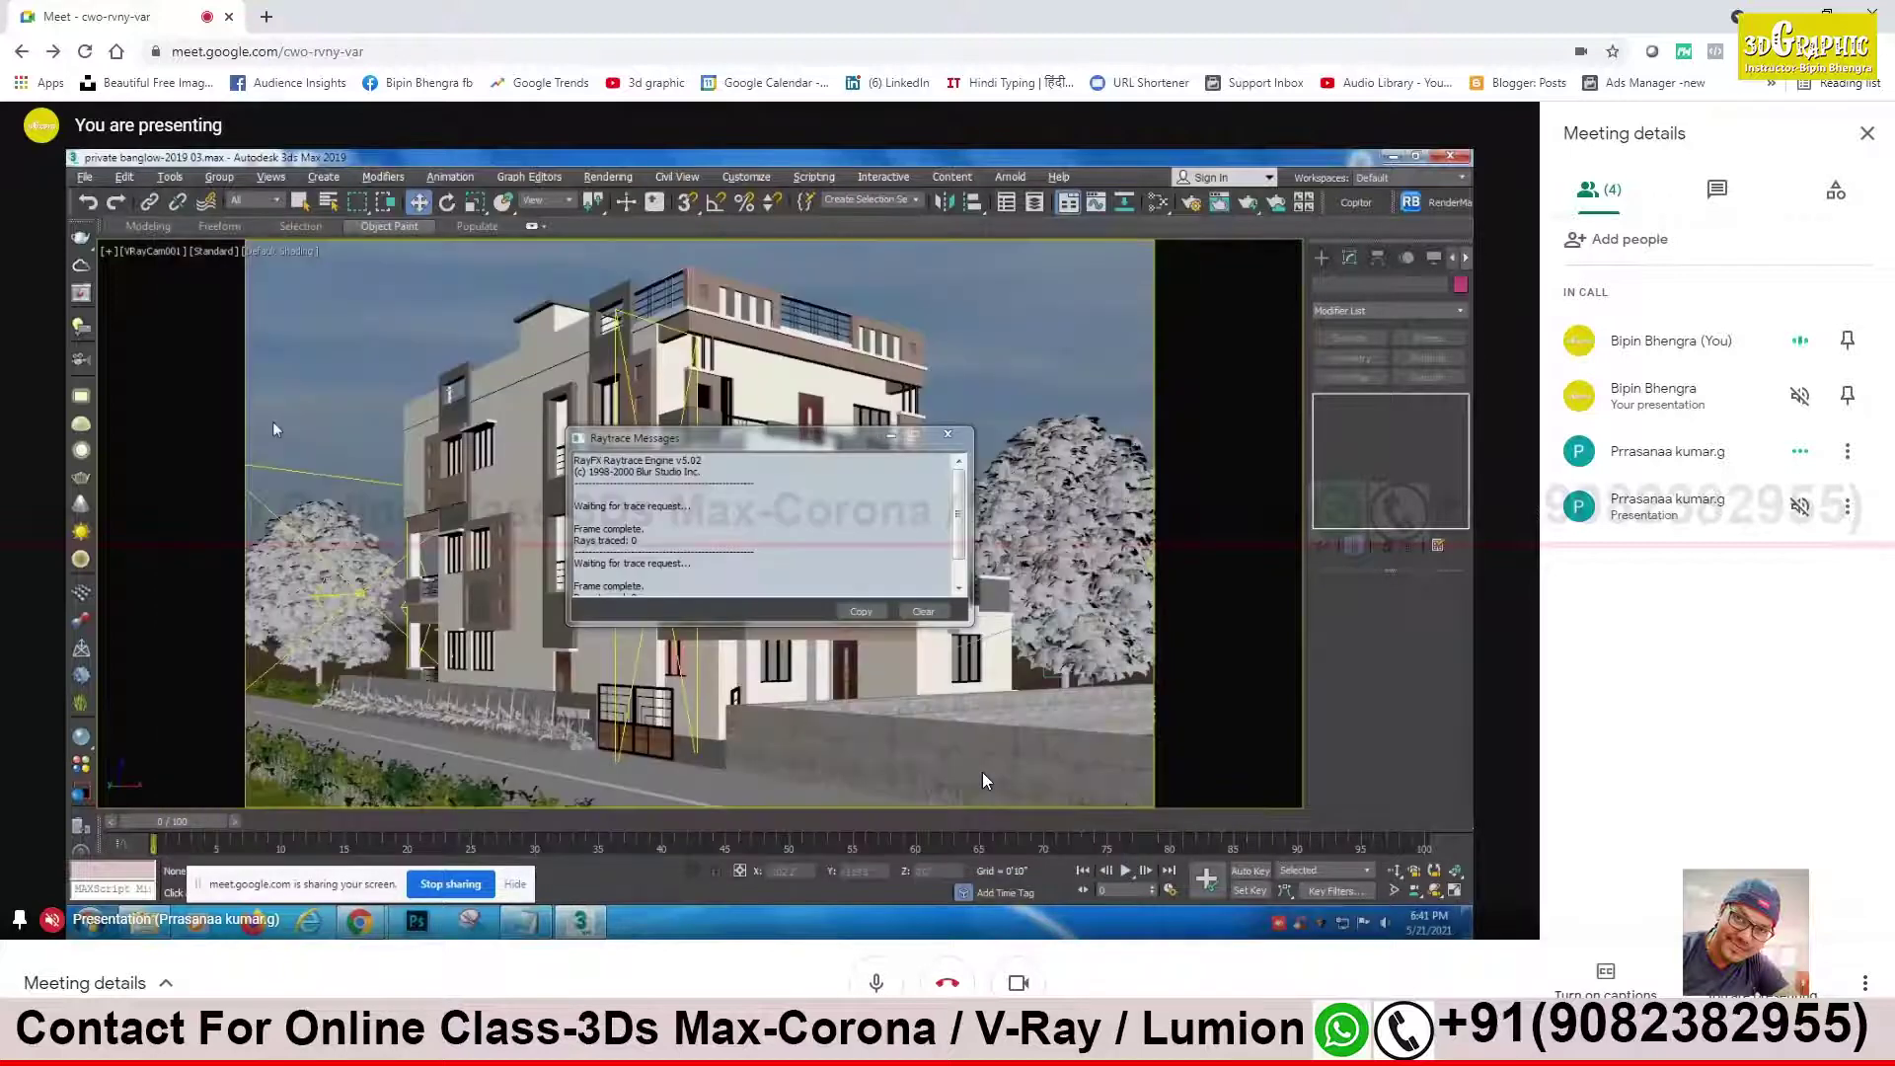
click(85, 177)
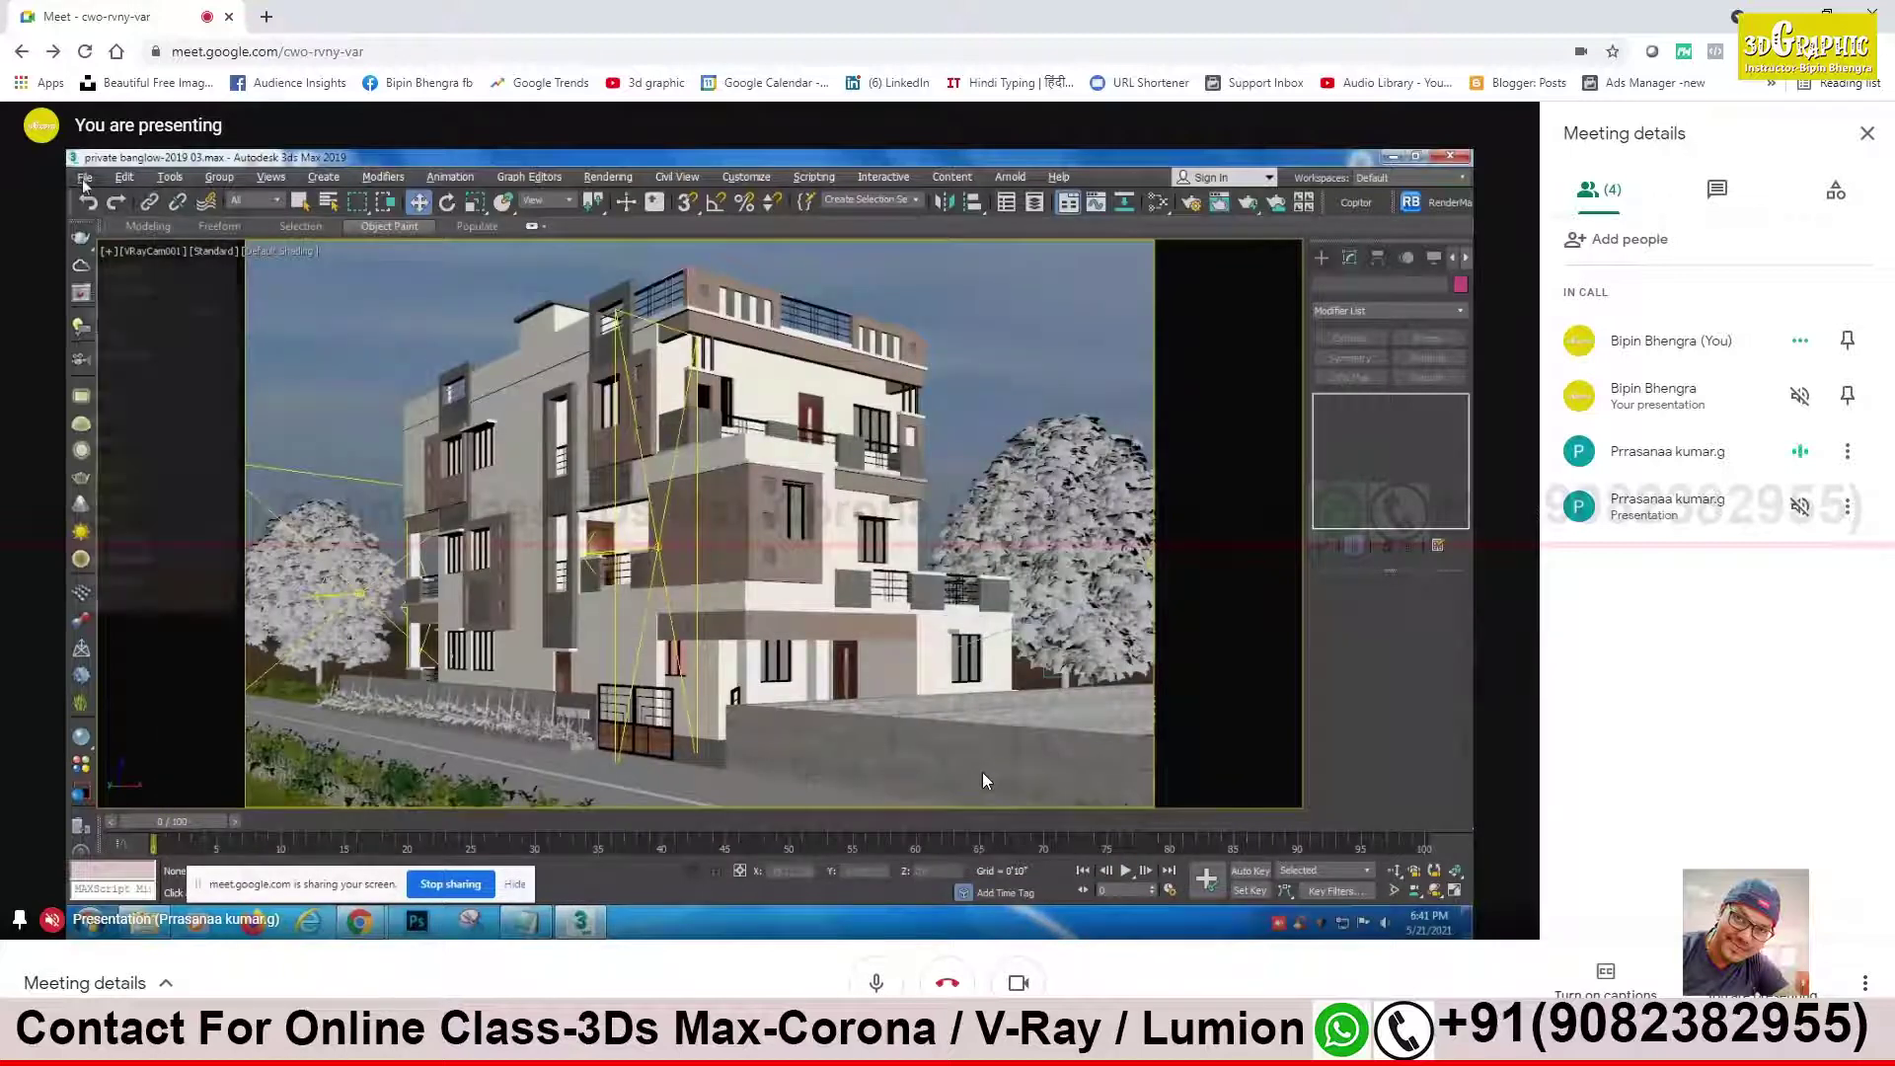
Step: Save the scene, then save it as the next version, private banglow-2019 04
click(105, 318)
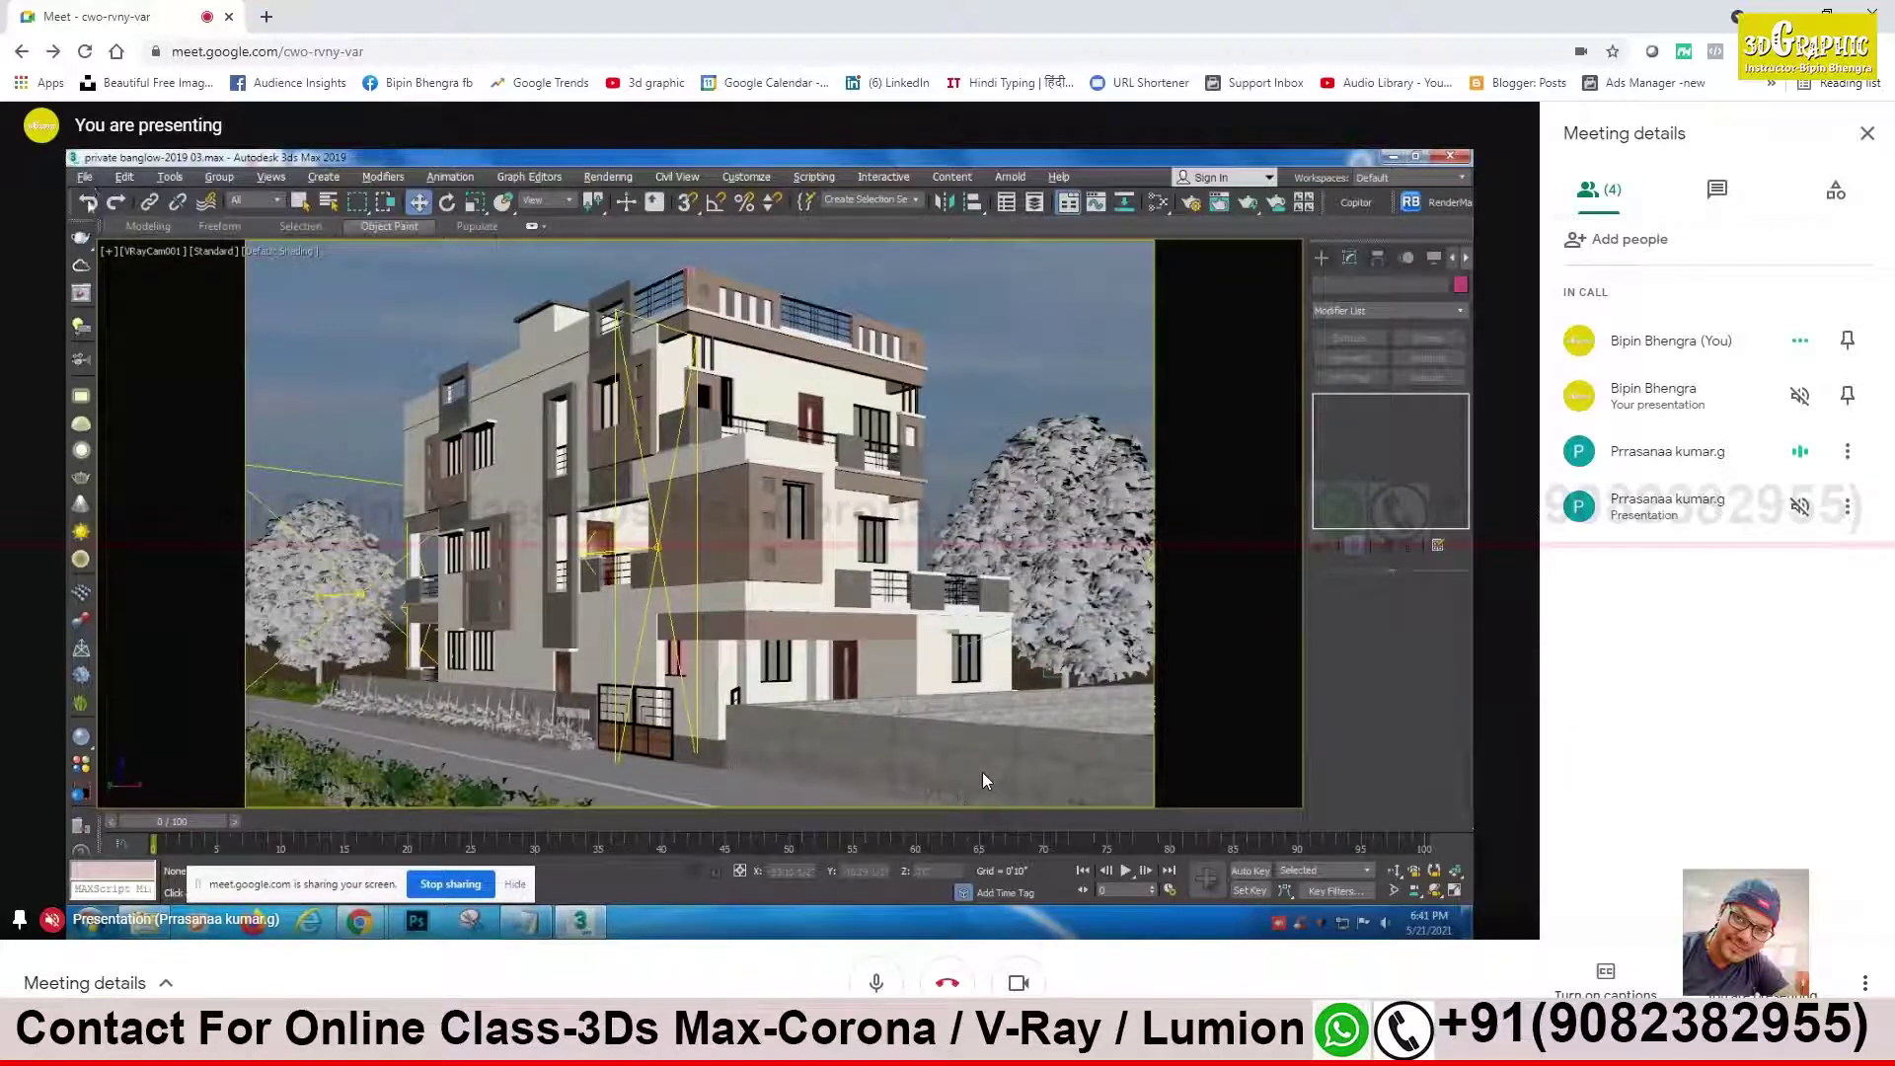
click(86, 179)
click(116, 334)
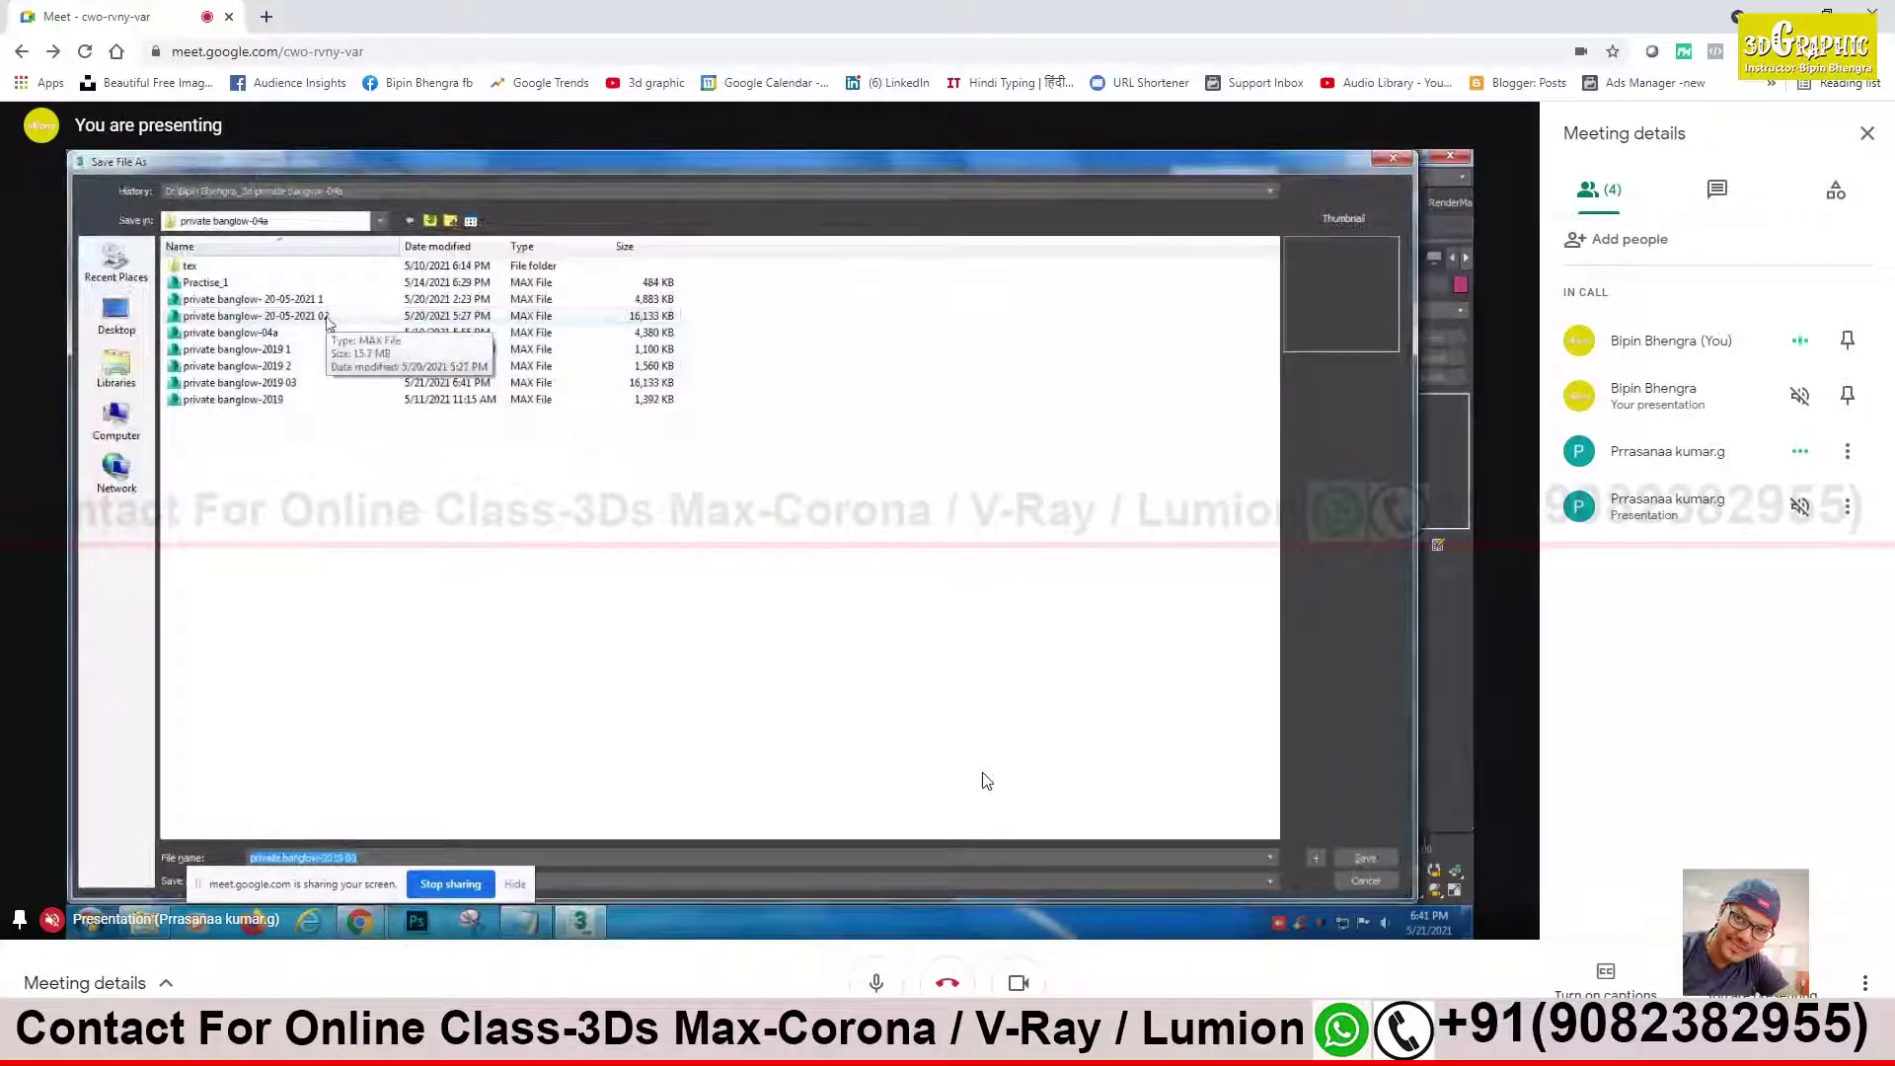
click(276, 383)
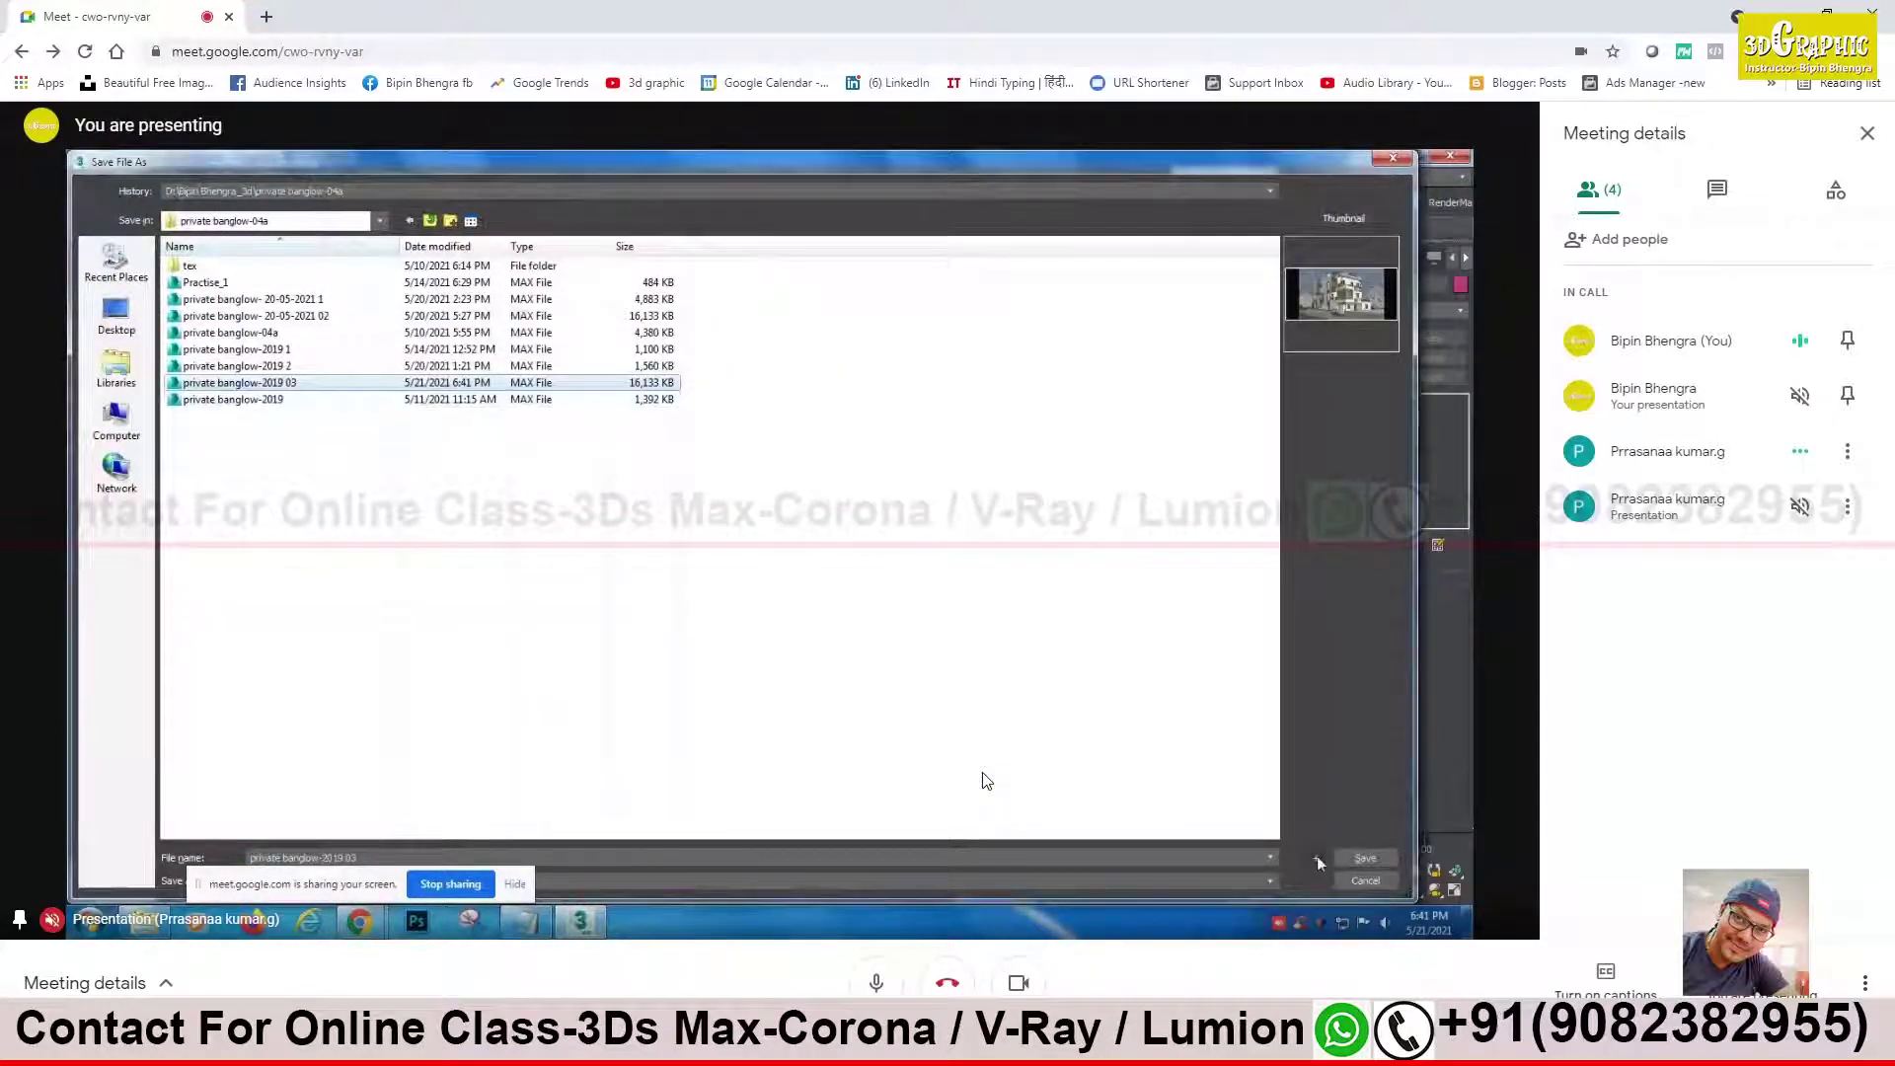
click(1317, 857)
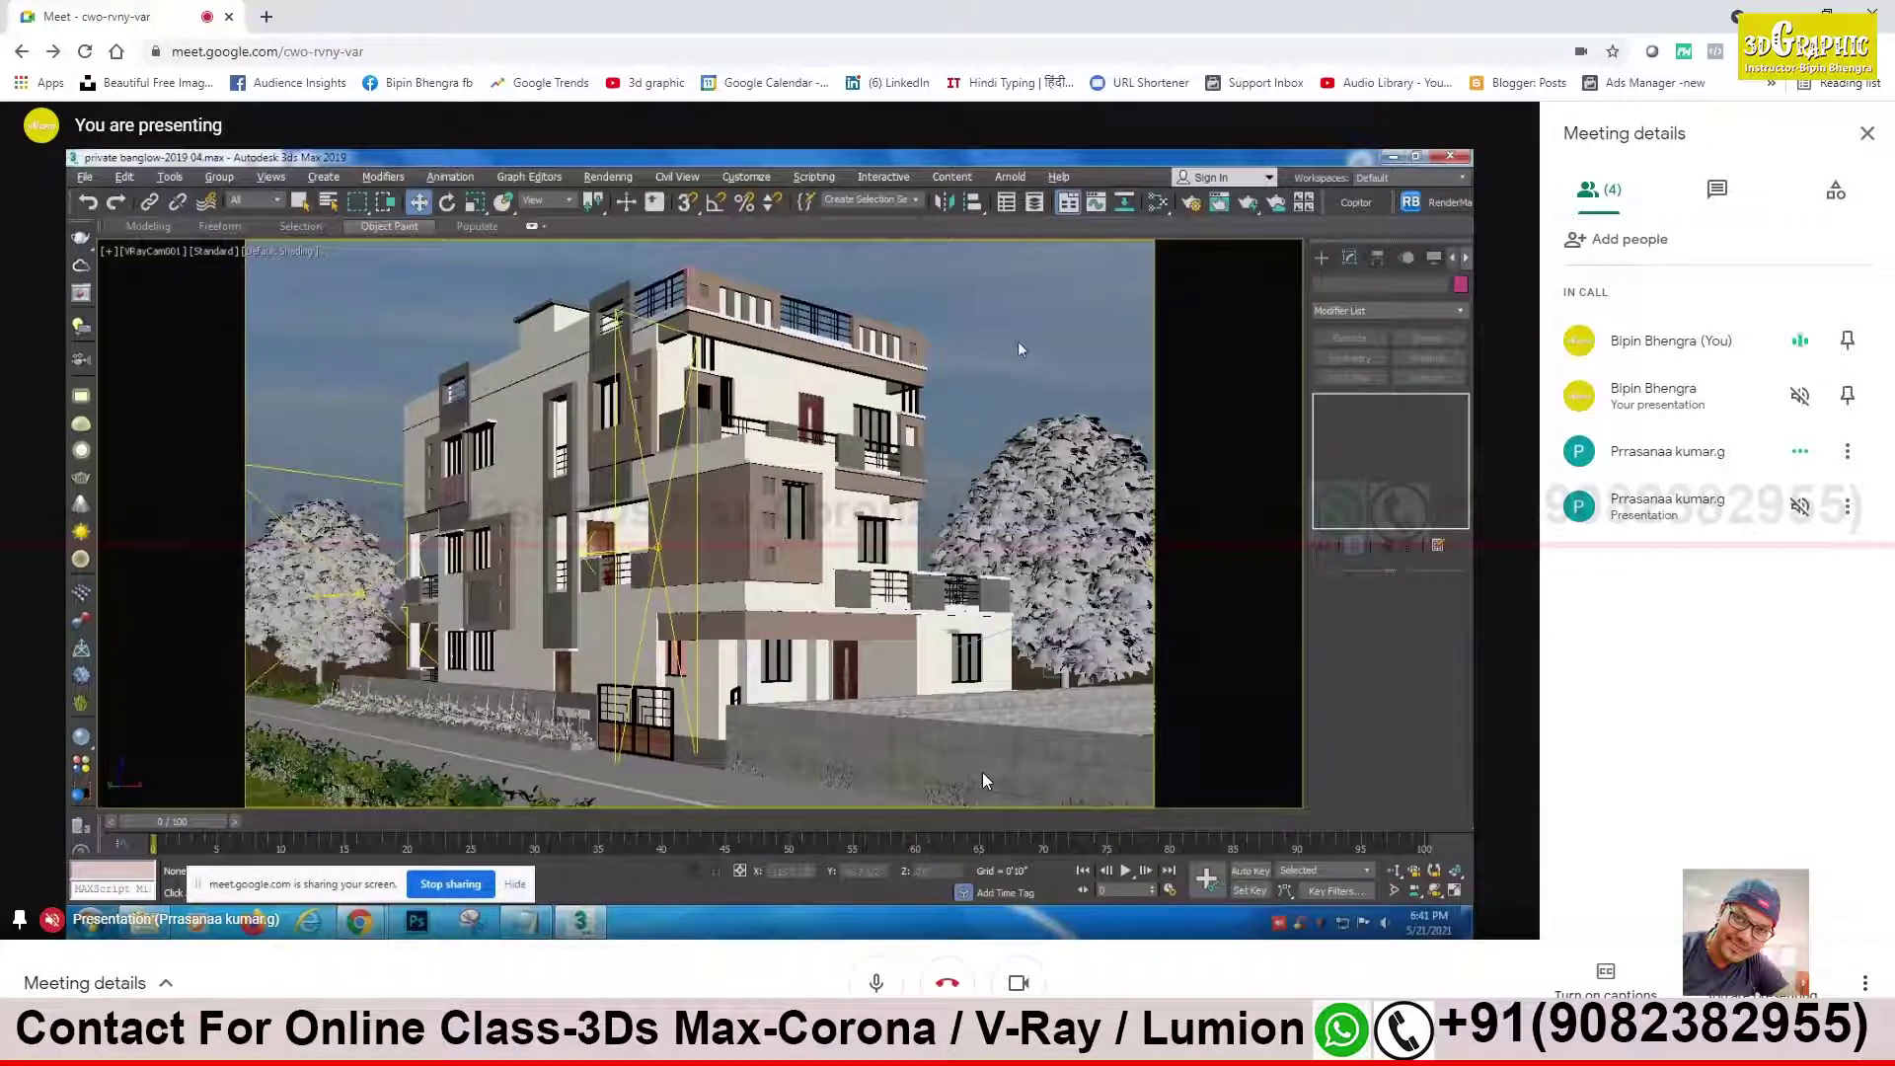
Step: Open the V-Ray 5 Render Setup and select the current Output Size width value
click(607, 177)
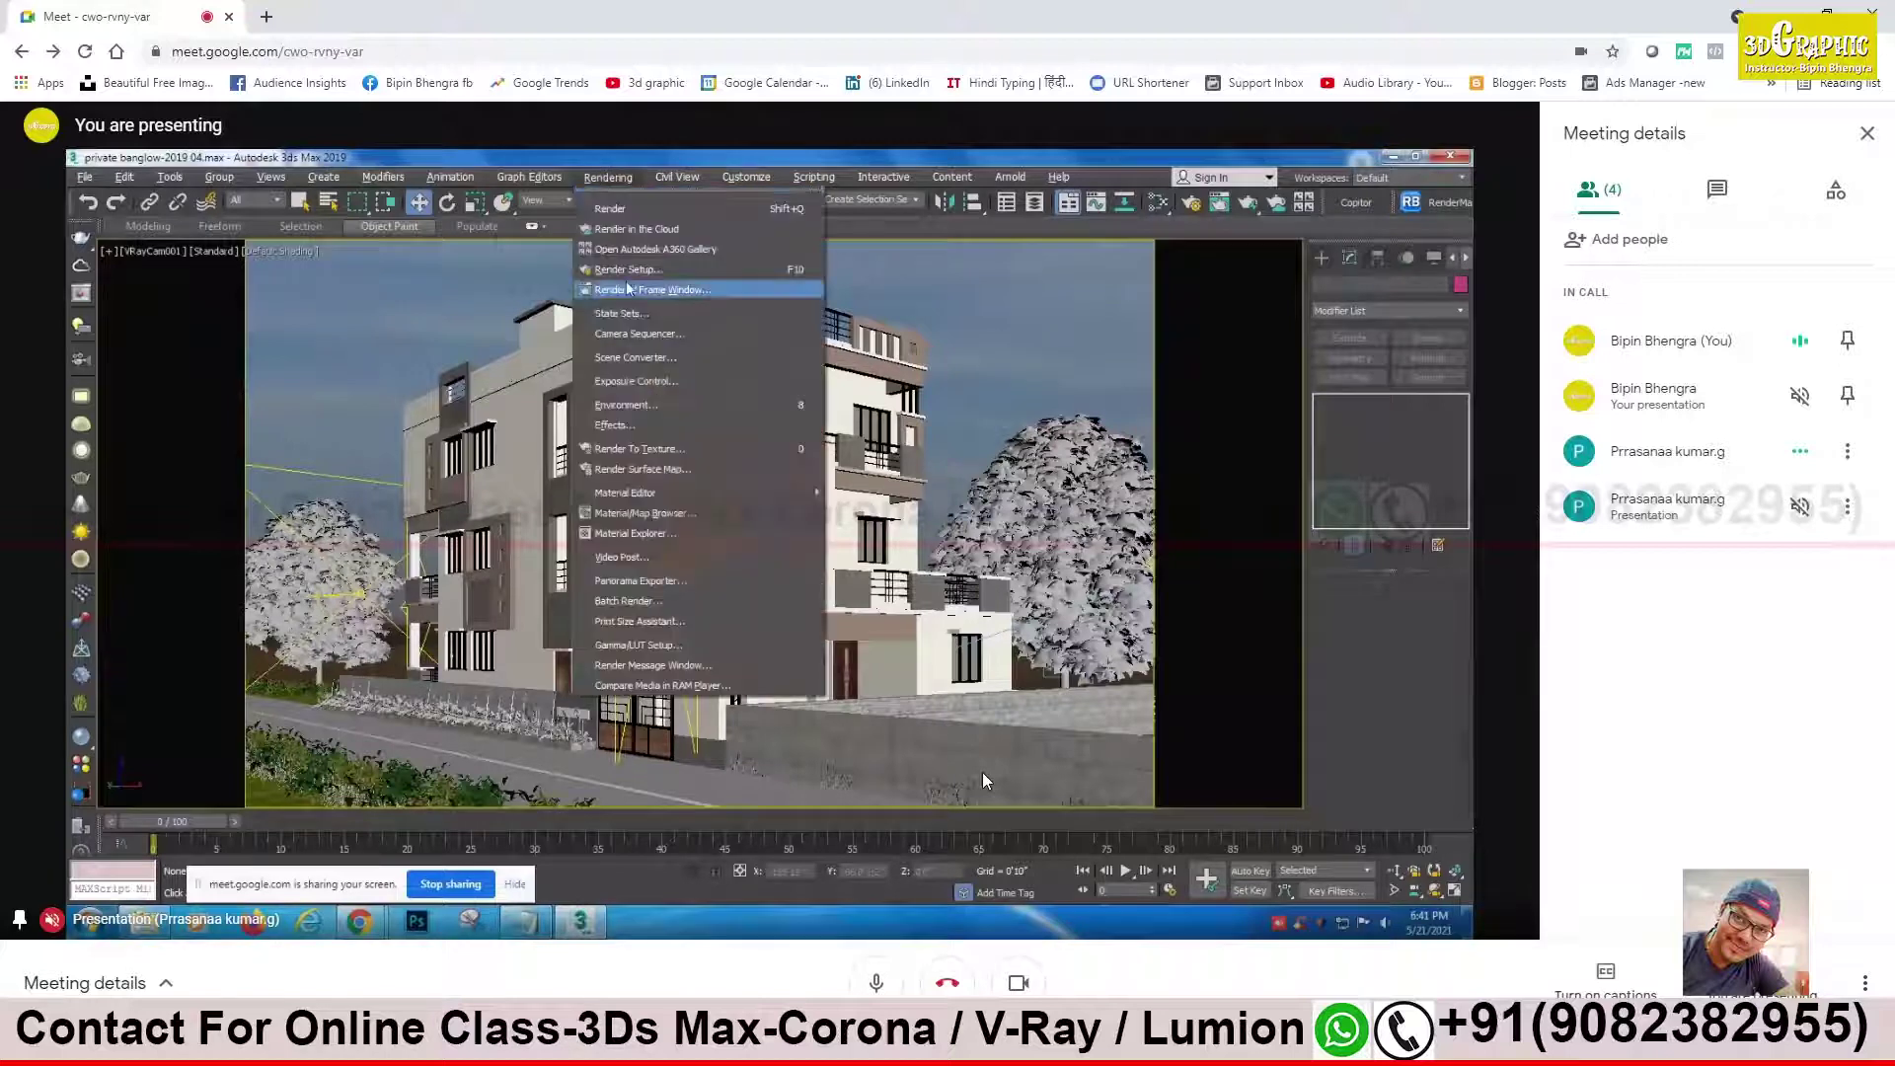
click(620, 269)
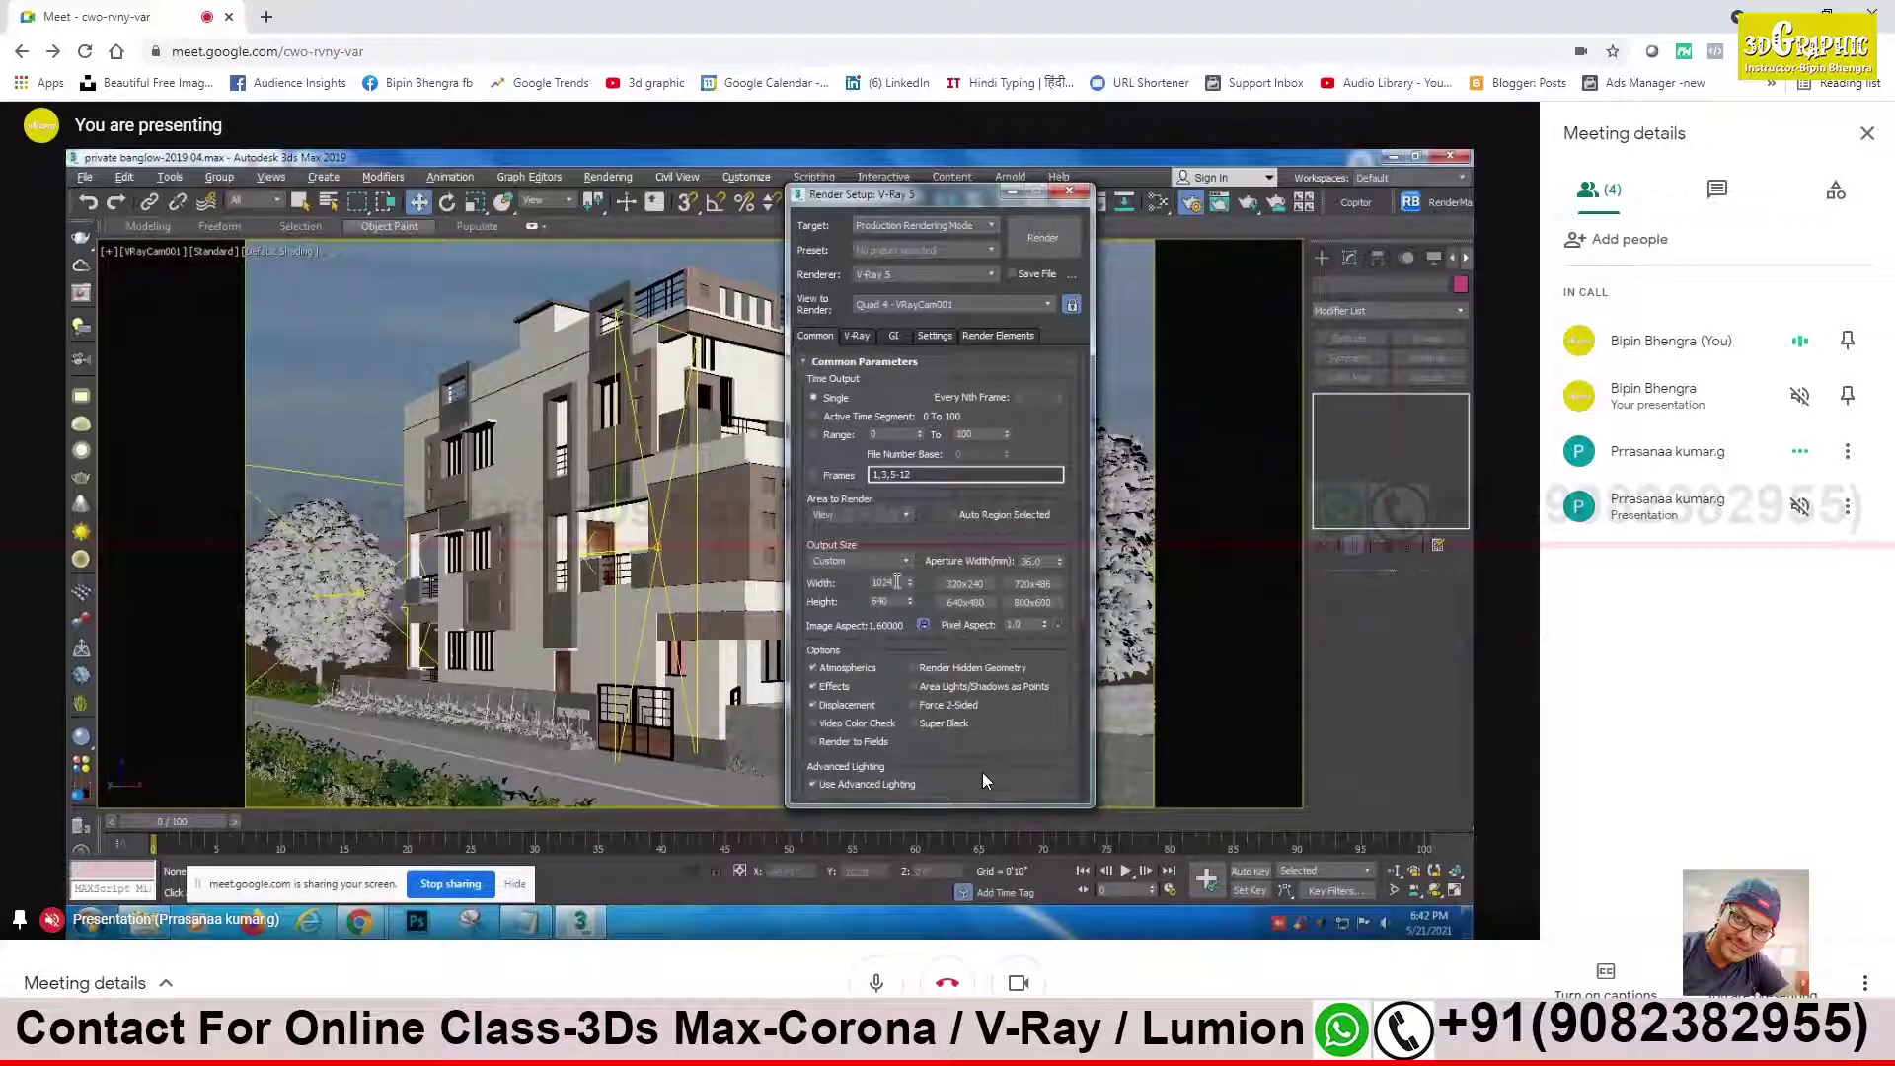
drag(901, 583, 841, 577)
Step: Set the render Output Size width to 3000 pixels
key(BackSpace)
text(3000)
key(Tab)
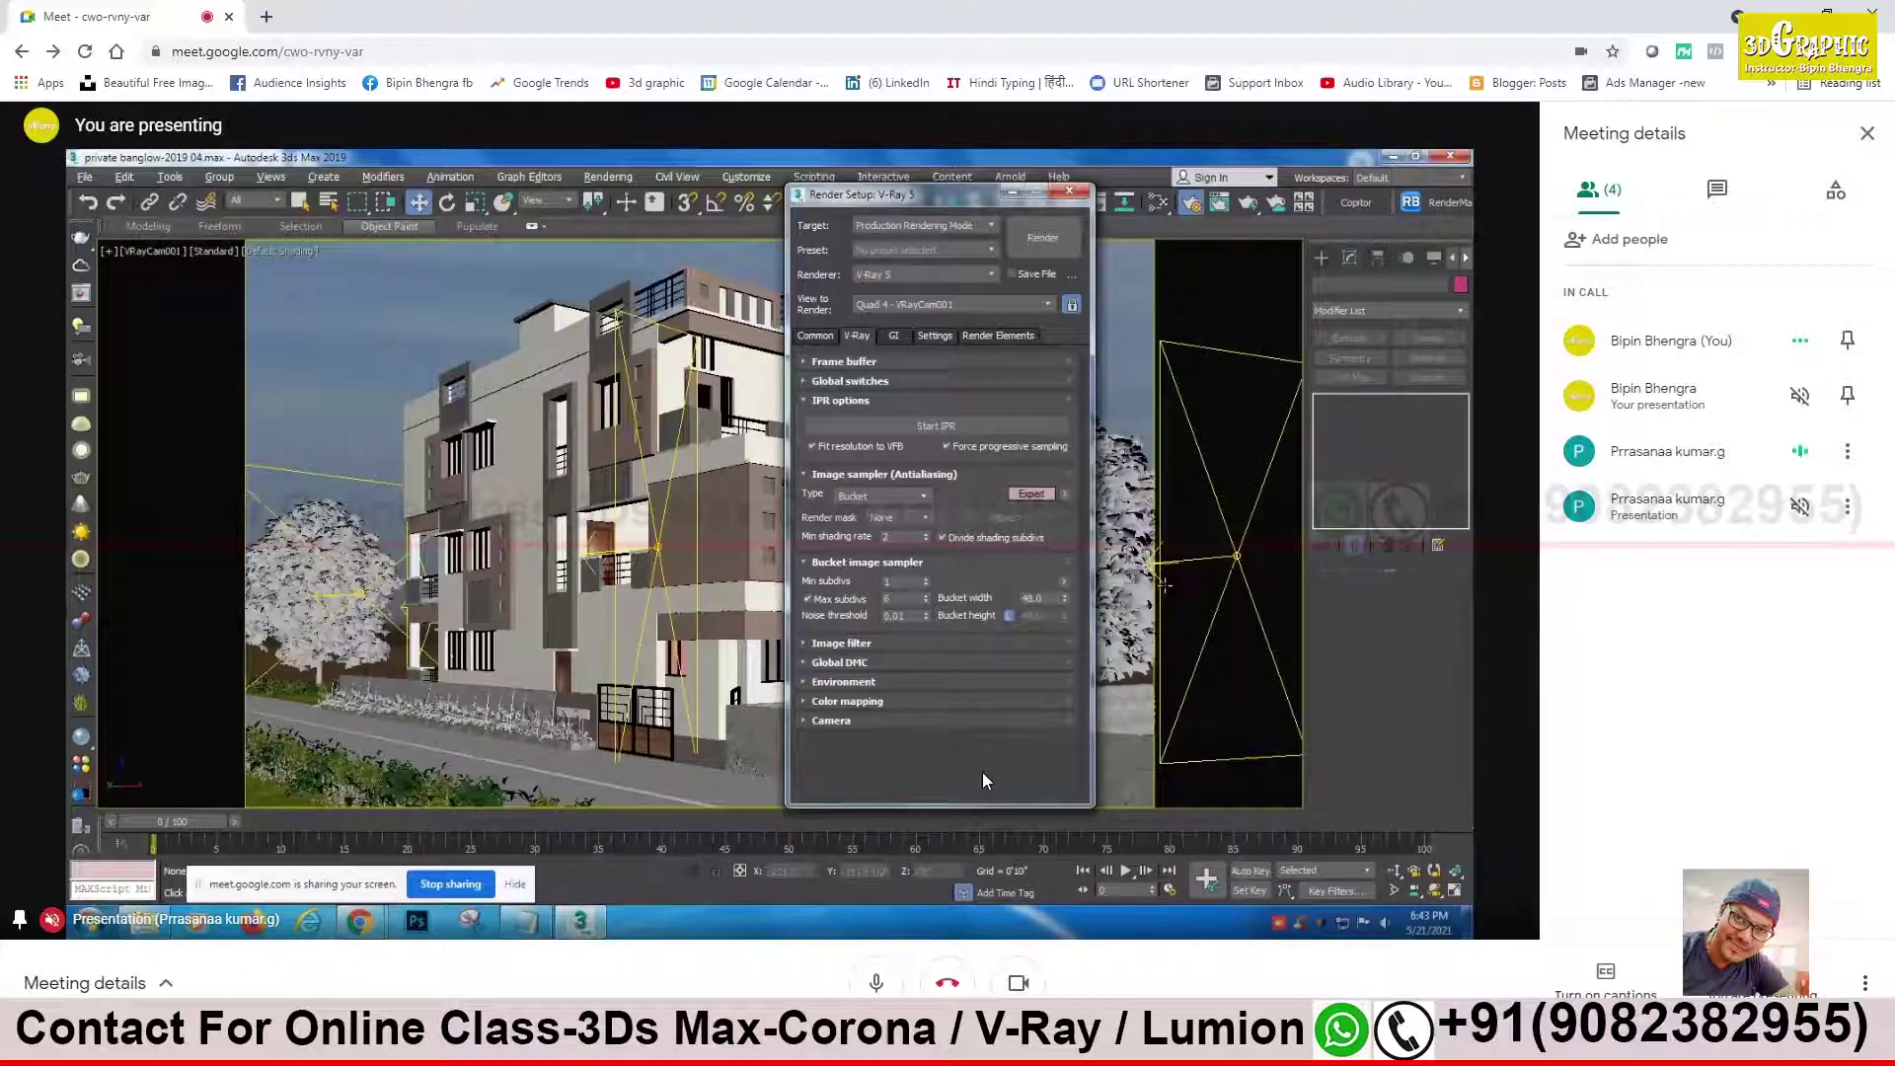
Step: Inspect the Global Switches settings, then collapse the Global Switches and IPR options rollouts
click(851, 381)
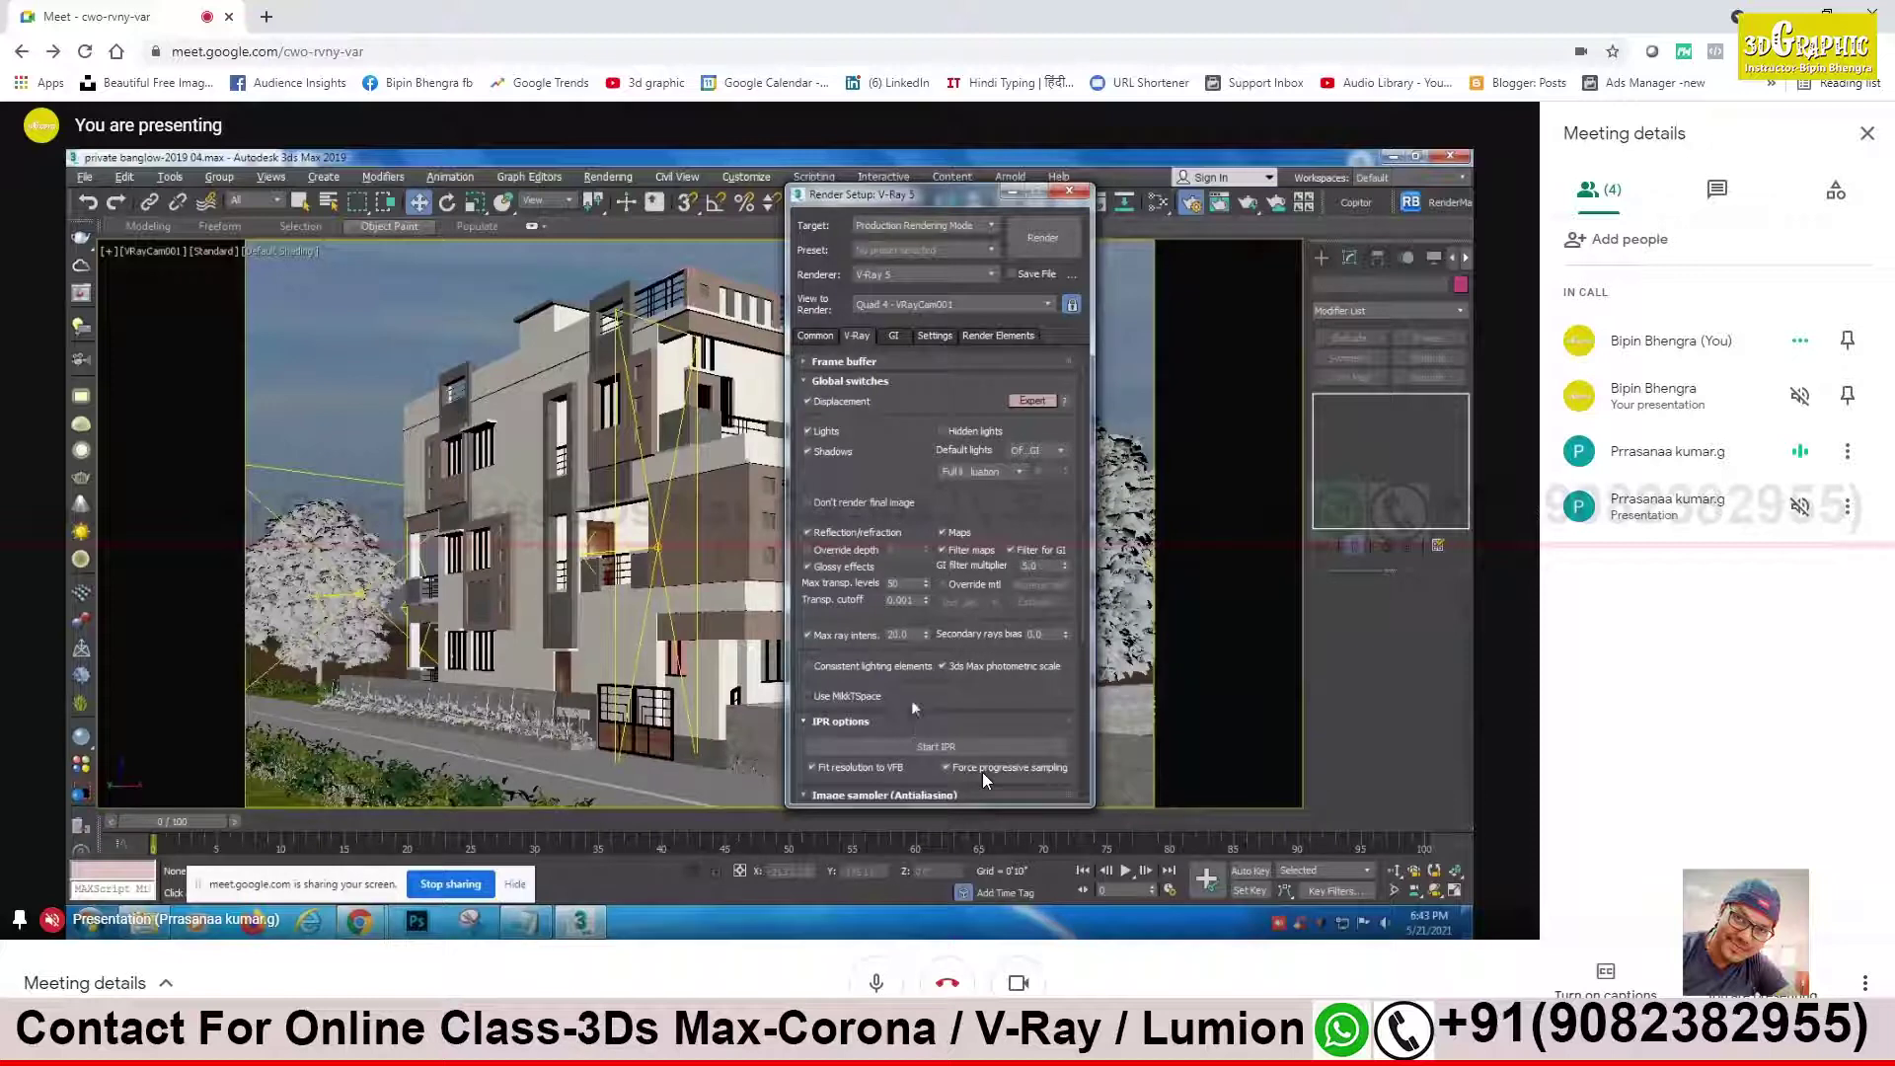
drag(913, 708, 925, 683)
scroll(921, 697, down, 3)
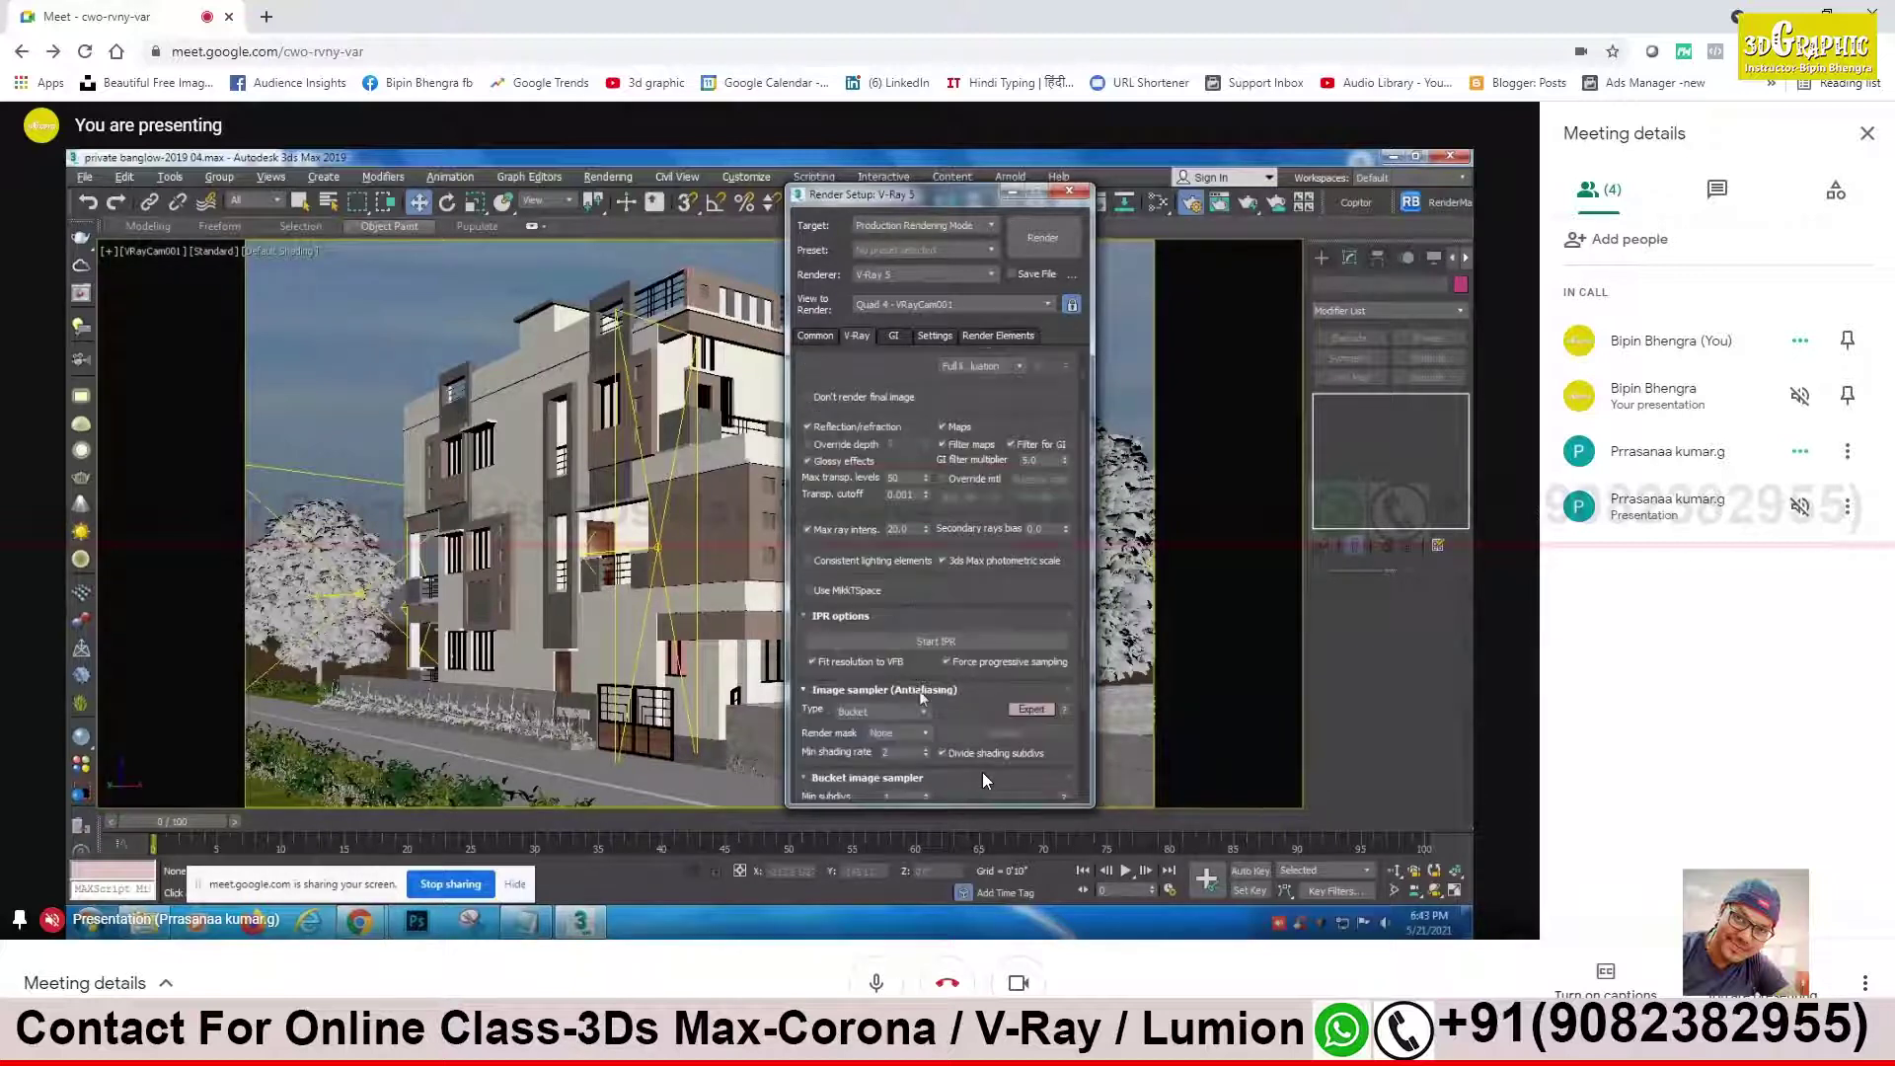
scroll(921, 697, up, 3)
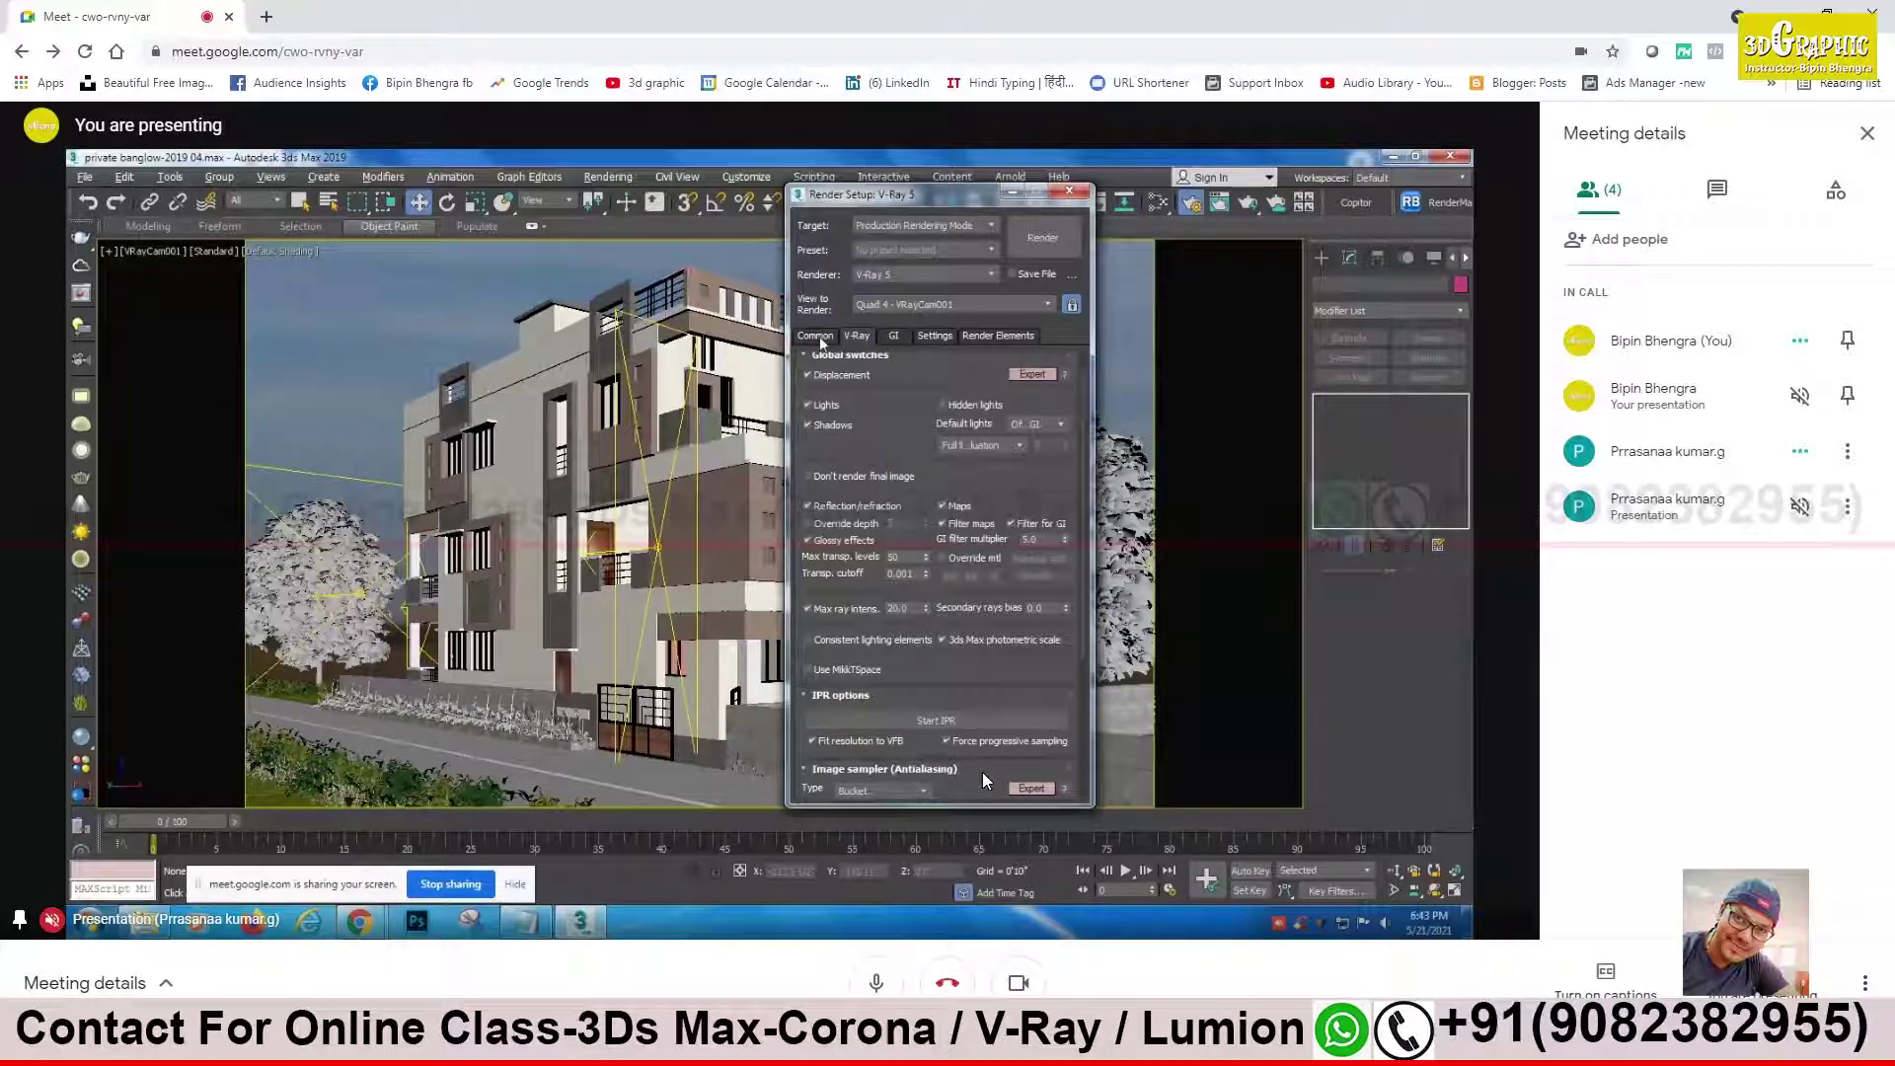
scroll(1007, 677, down, 3)
scroll(1007, 677, up, 3)
click(847, 358)
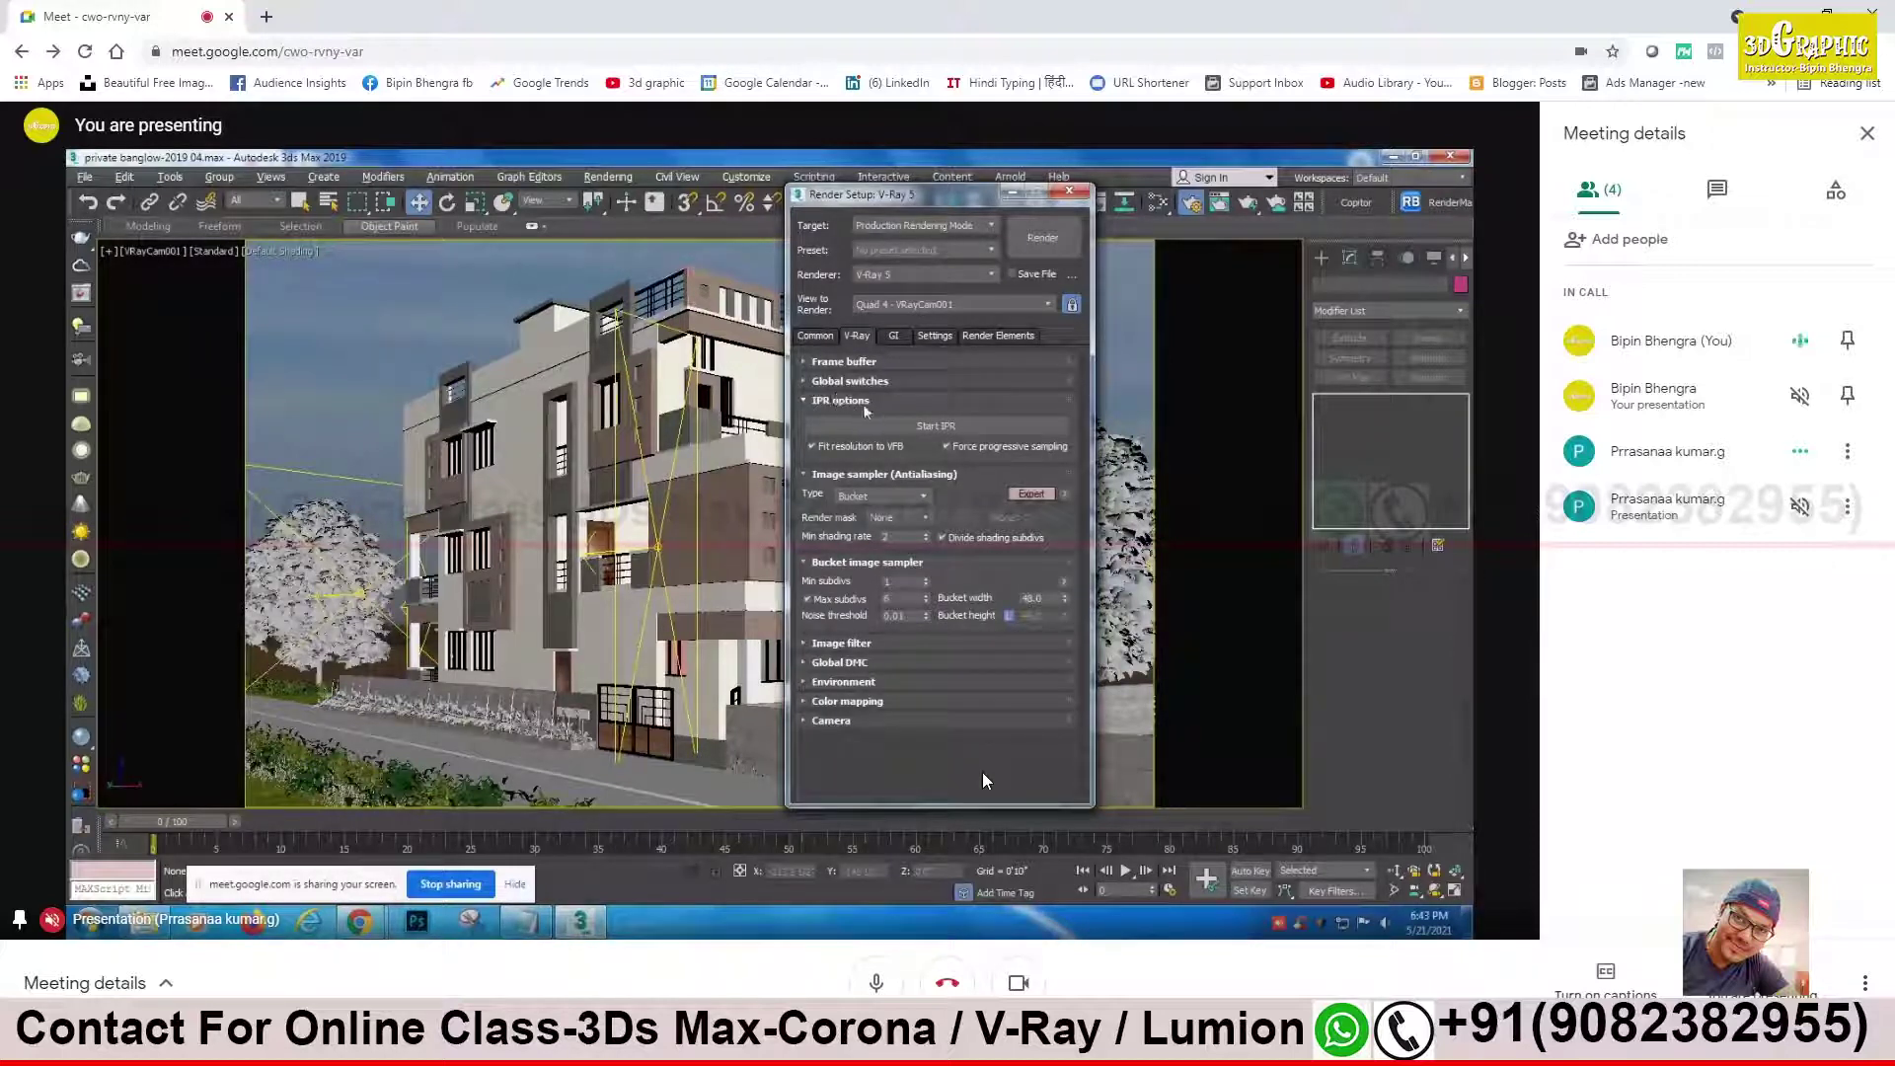
click(834, 401)
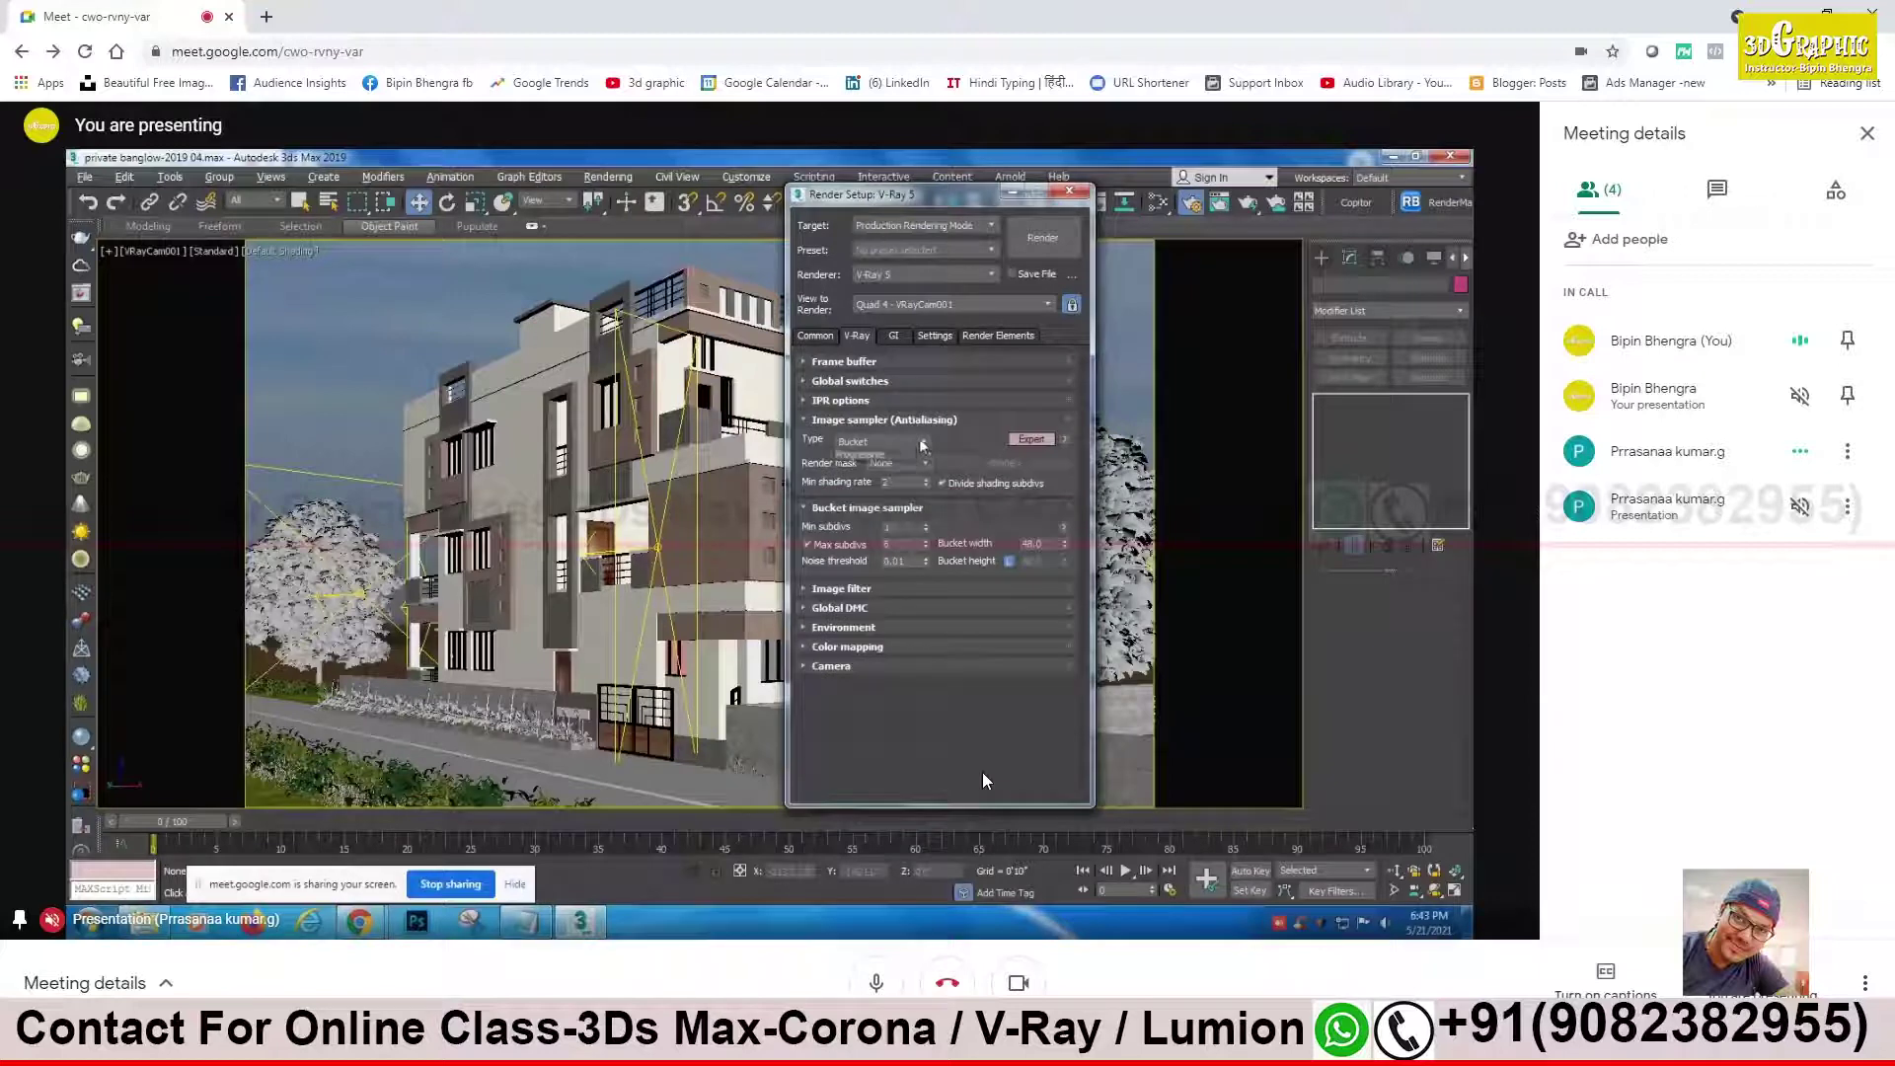
Step: Keep Bucket as the image sampler and pick VRayAlpha in the Render Elements list
click(921, 442)
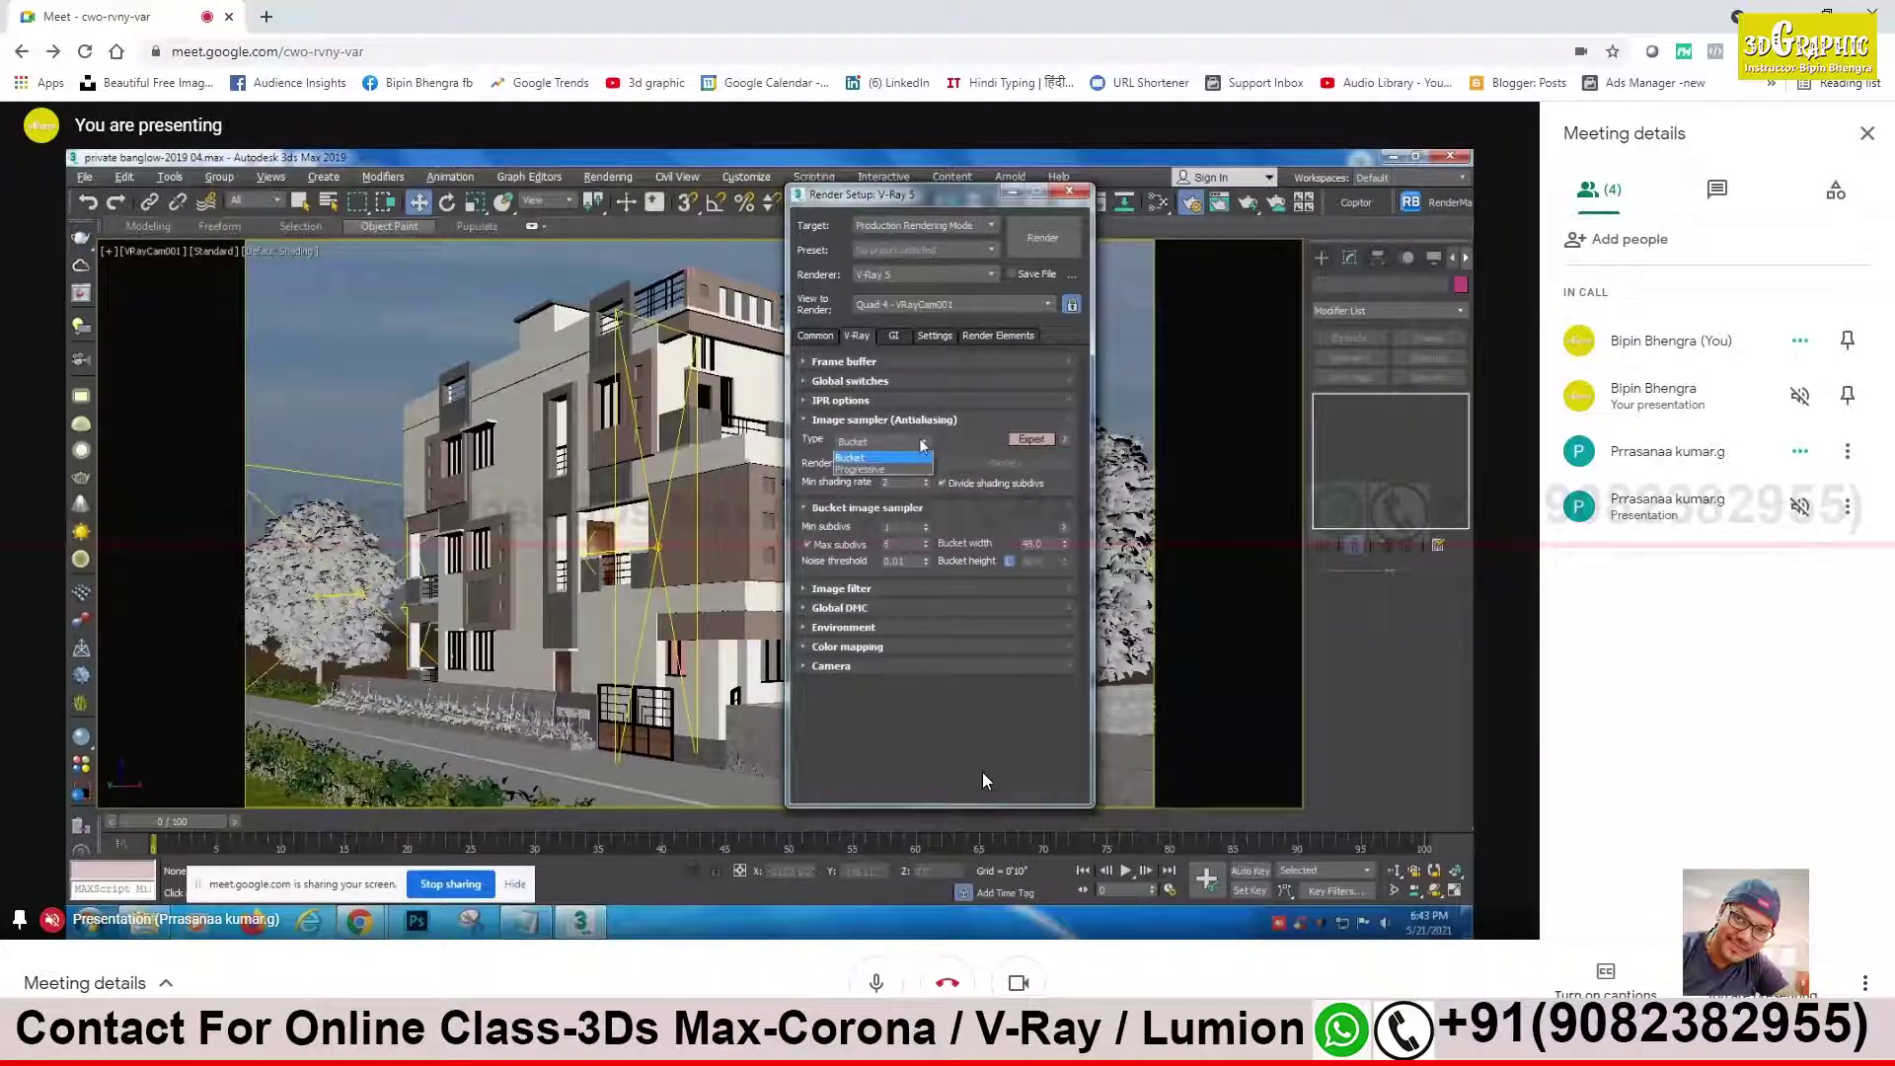
click(855, 458)
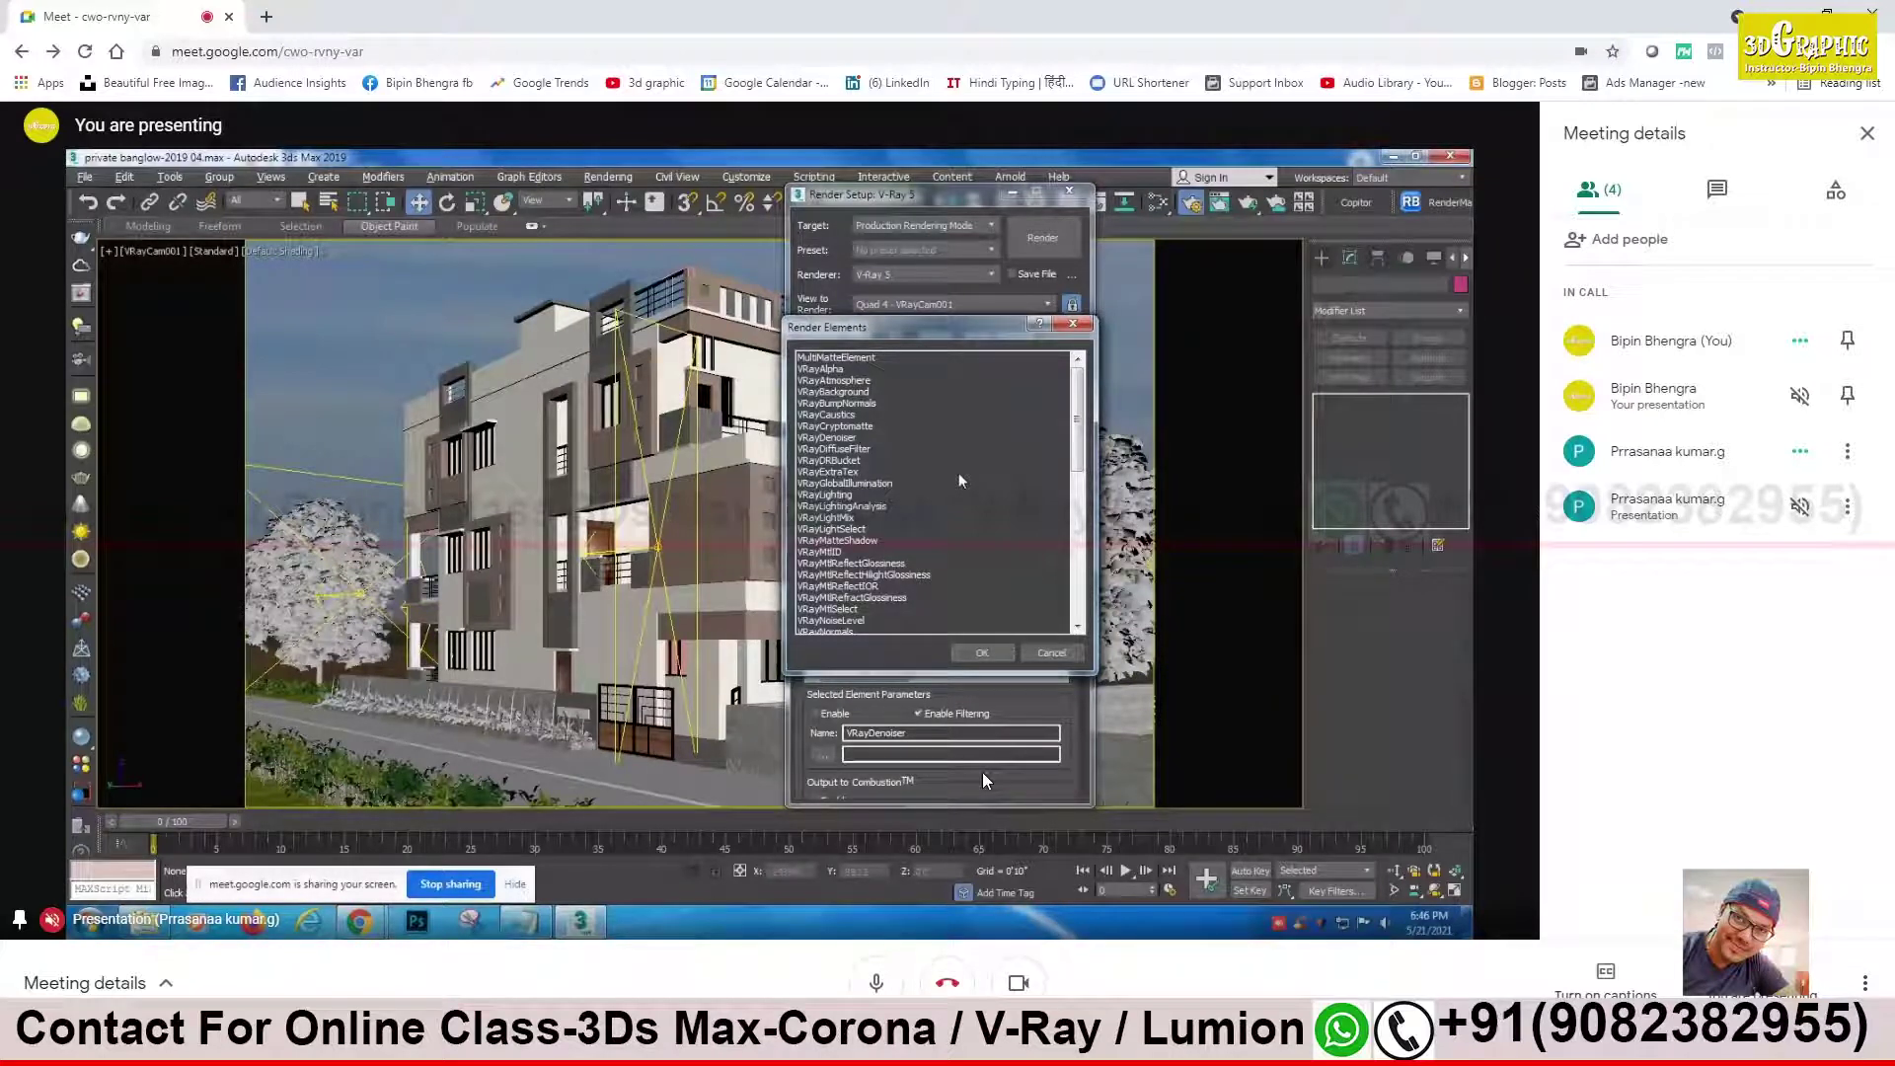
click(837, 369)
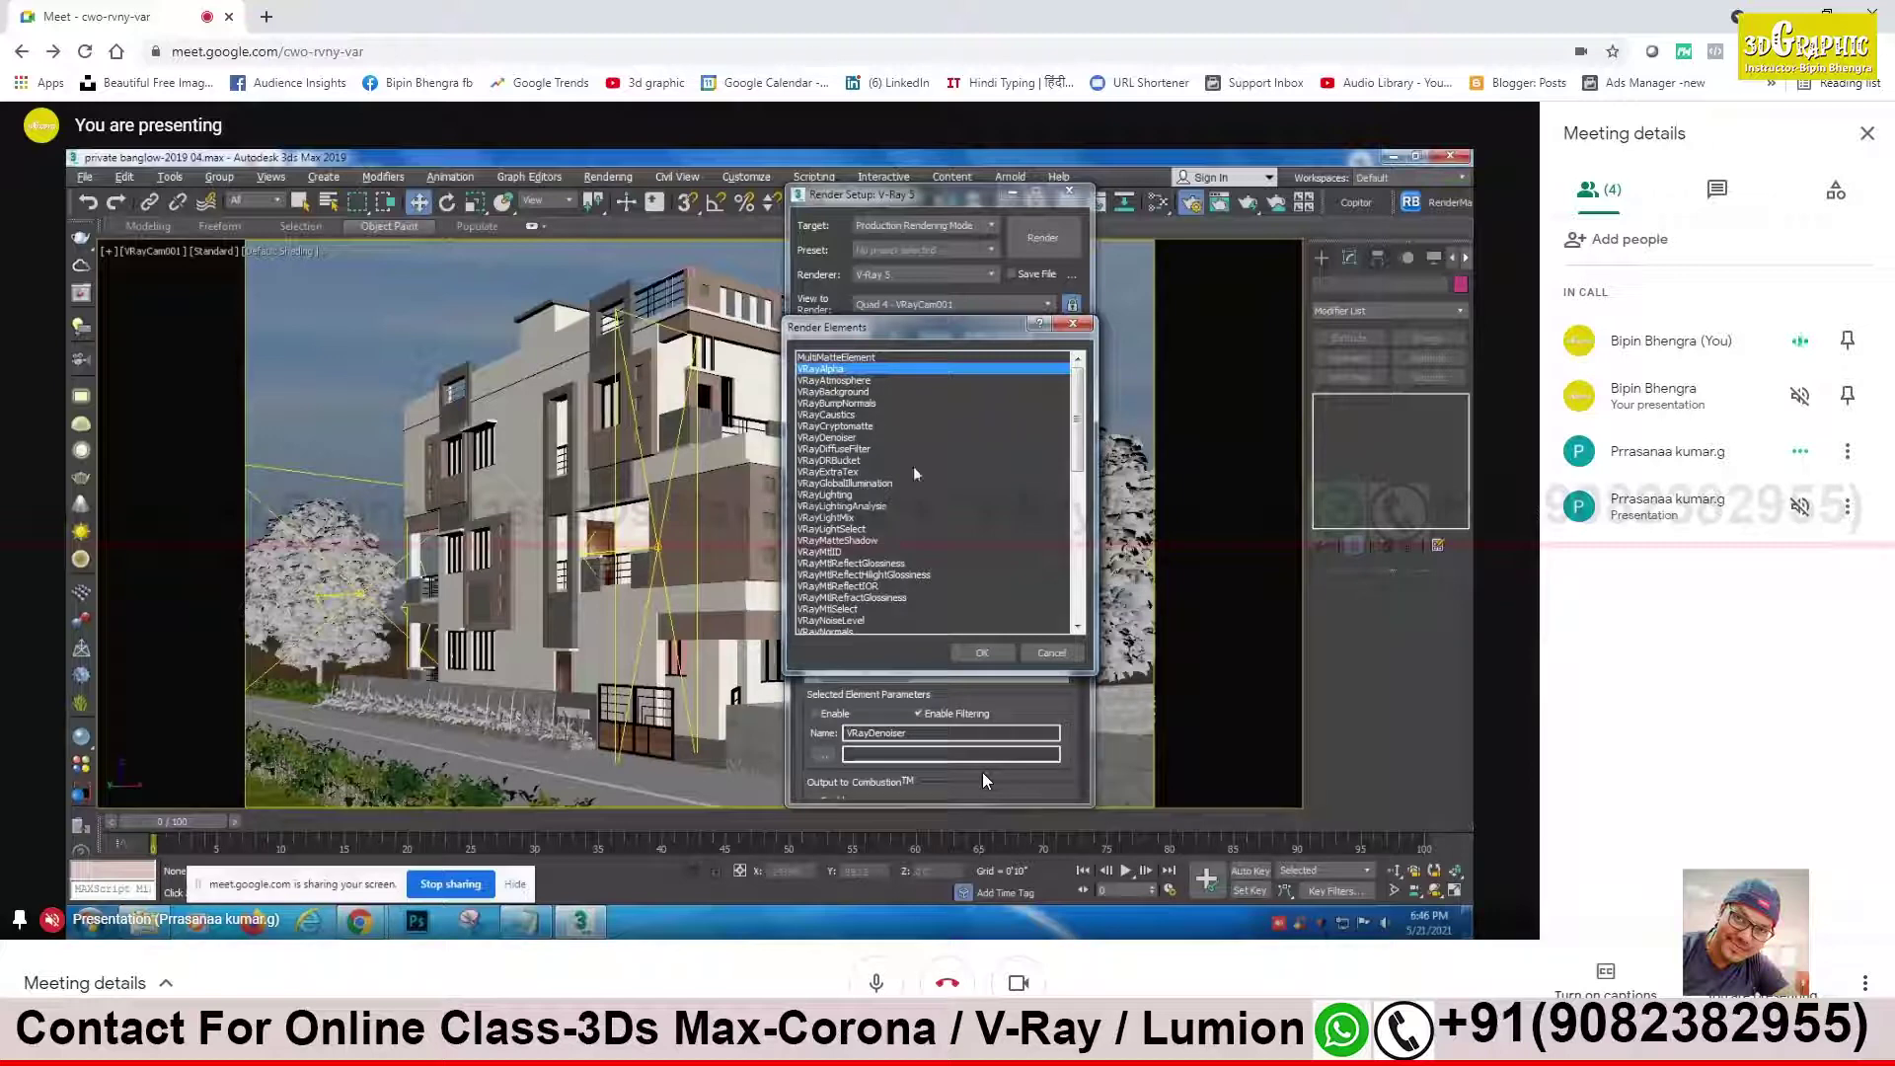
Step: Add VRayExtraTex, VRayGlobalIllumination, VRayLighting, VRayLightSelect and VRayMtlID to the chosen elements
ctrl+click(845, 471)
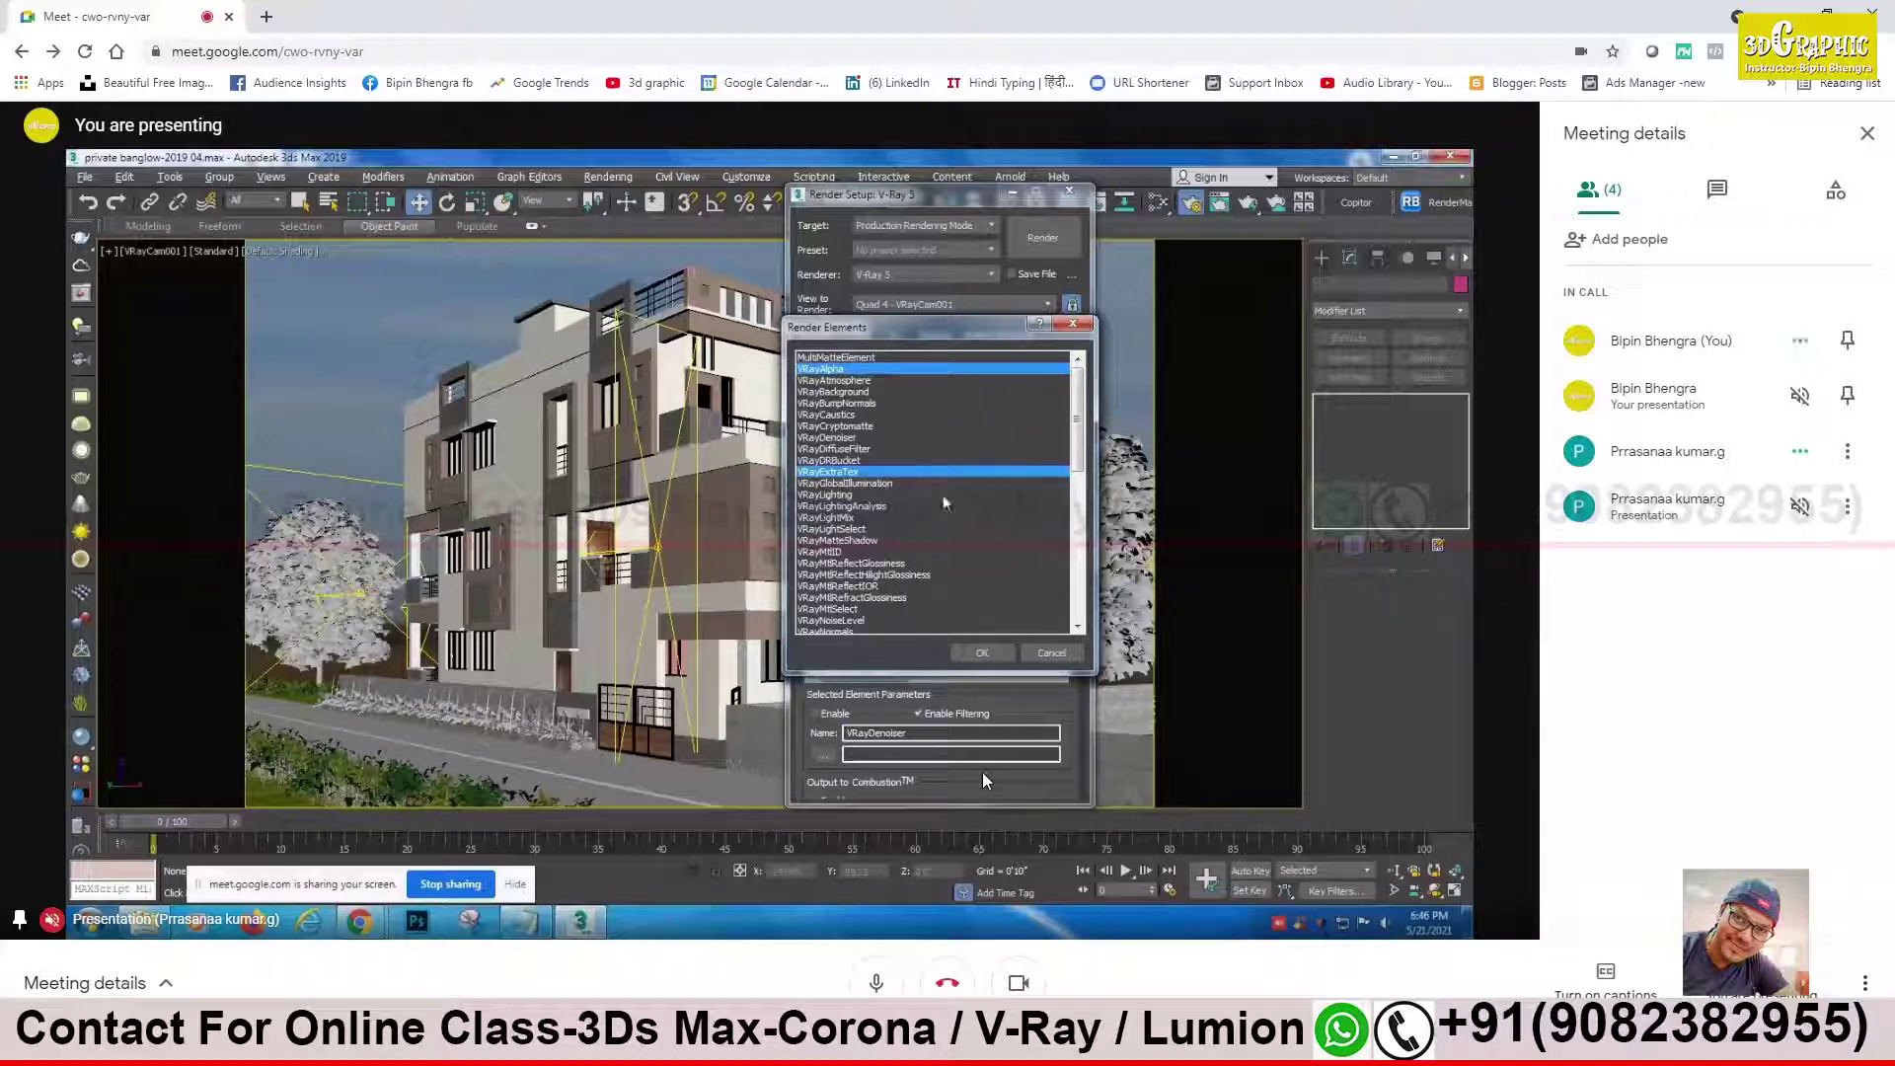
ctrl+click(883, 483)
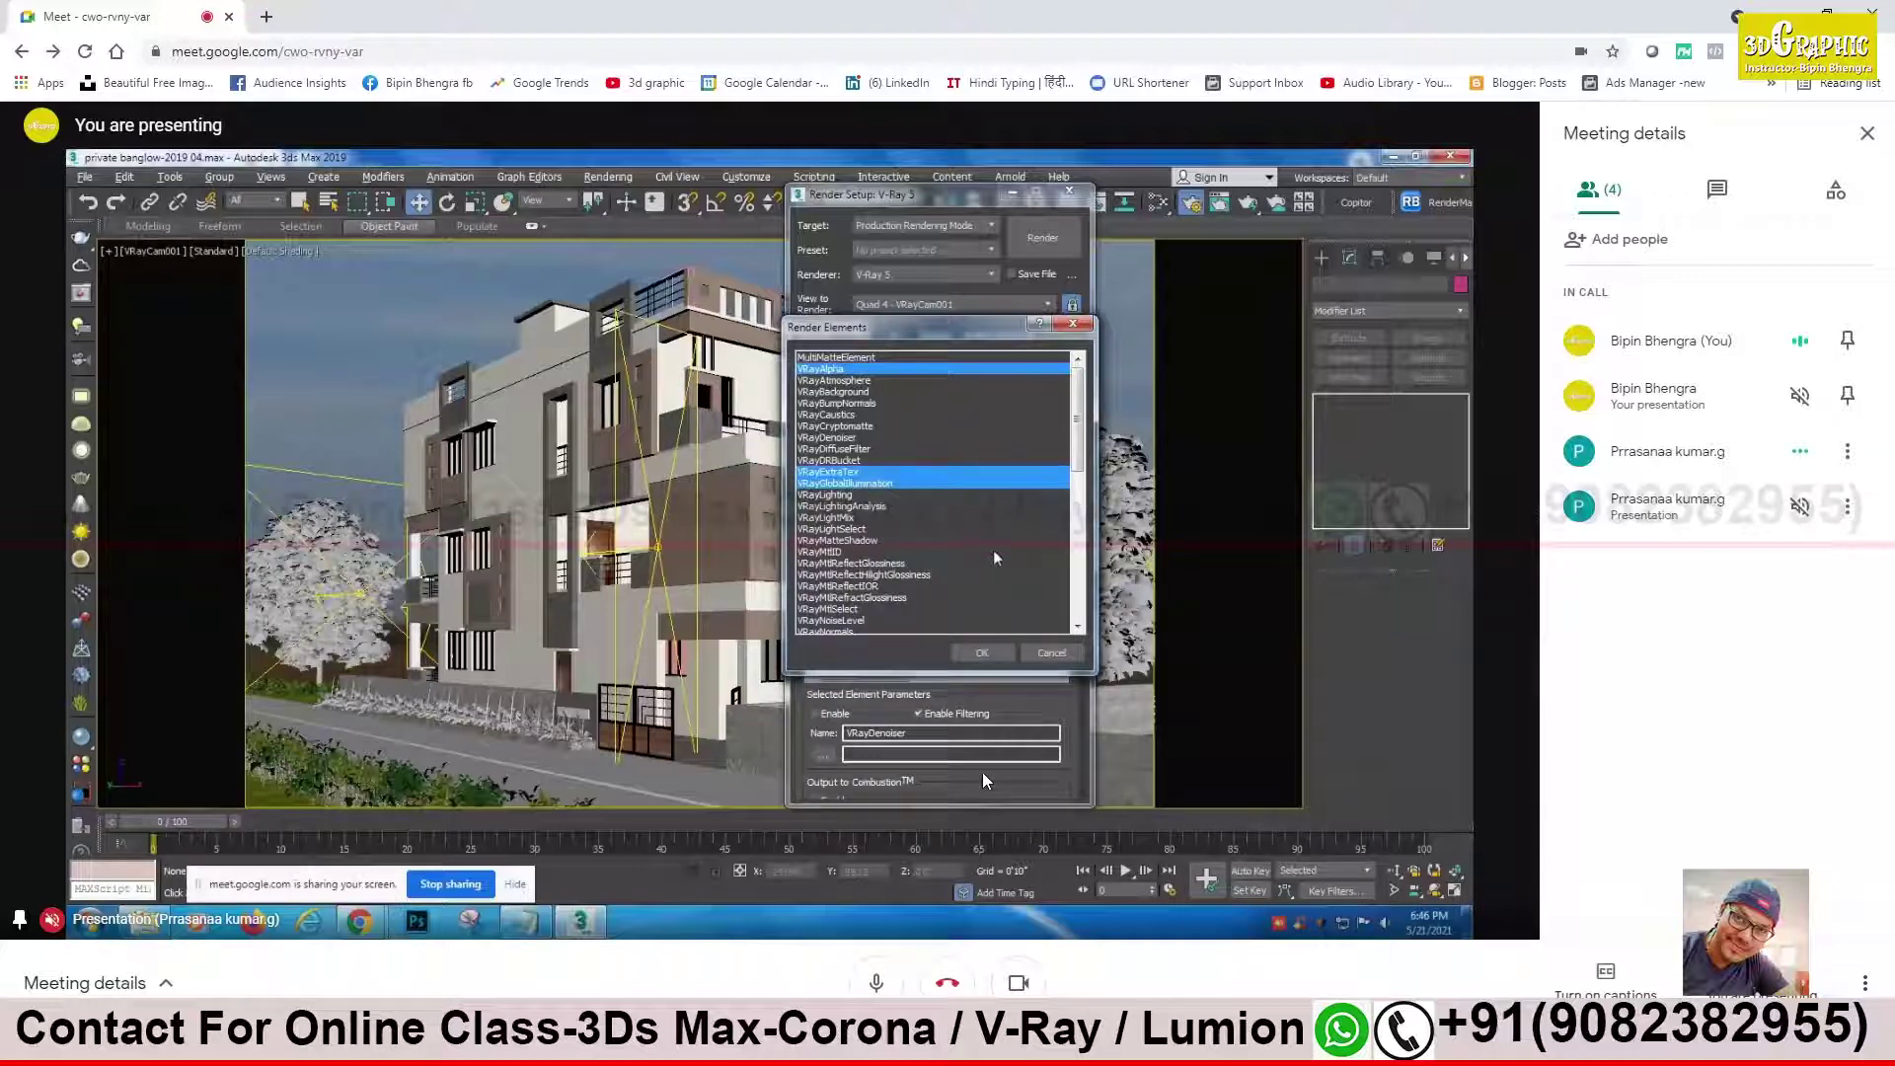
ctrl+click(851, 495)
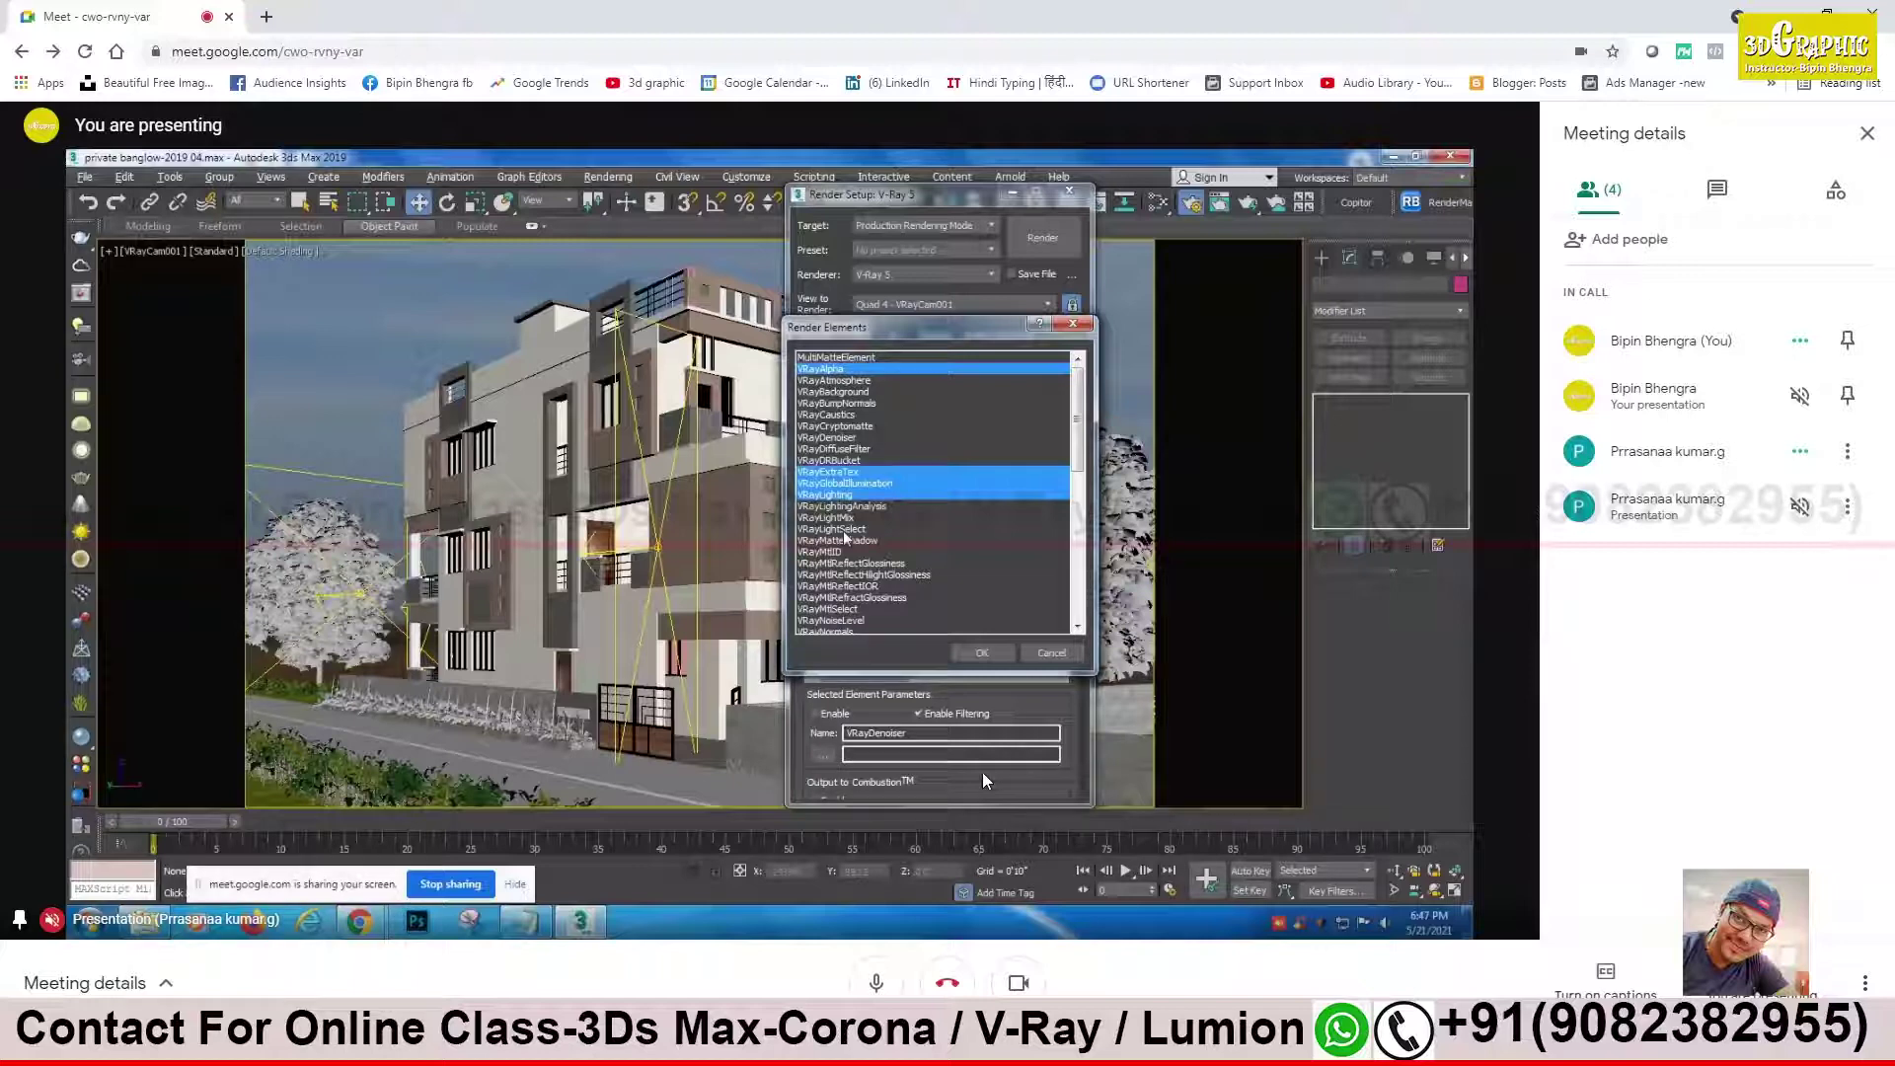
ctrl+click(843, 530)
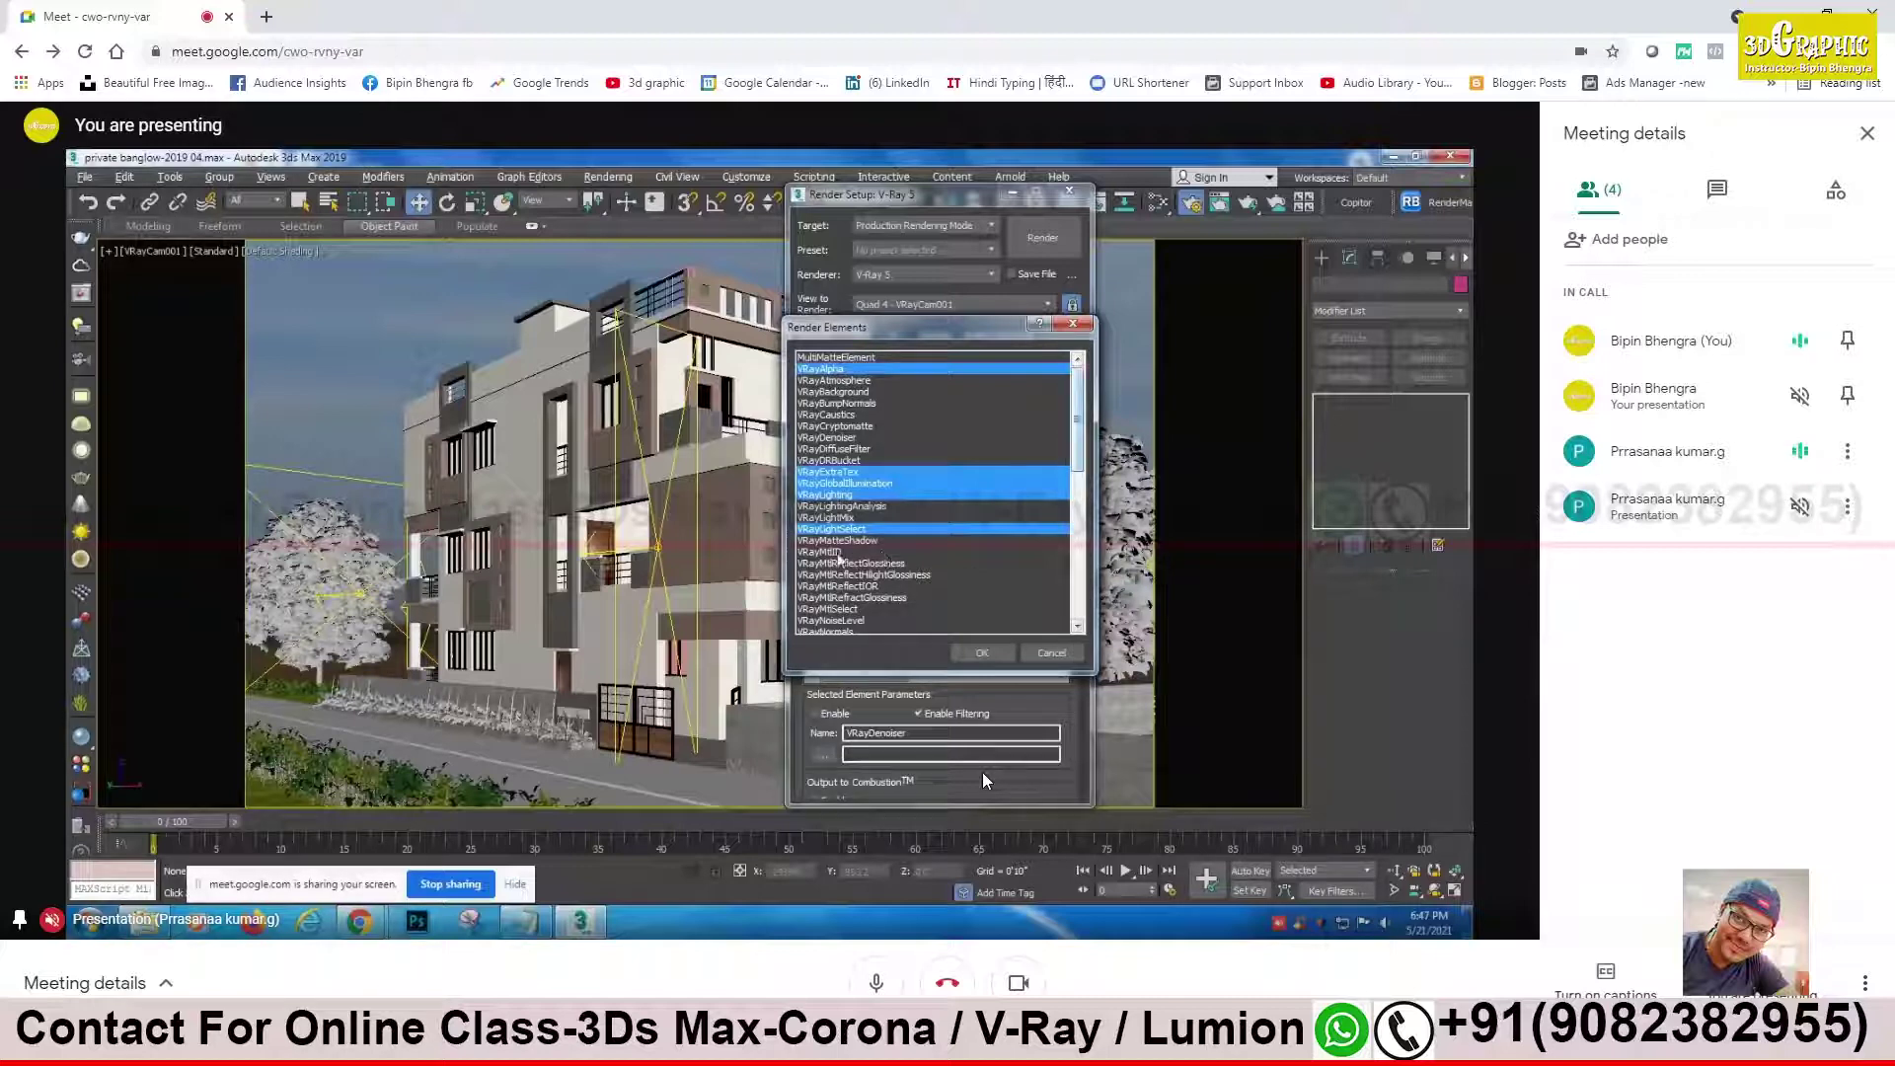
ctrl+click(839, 554)
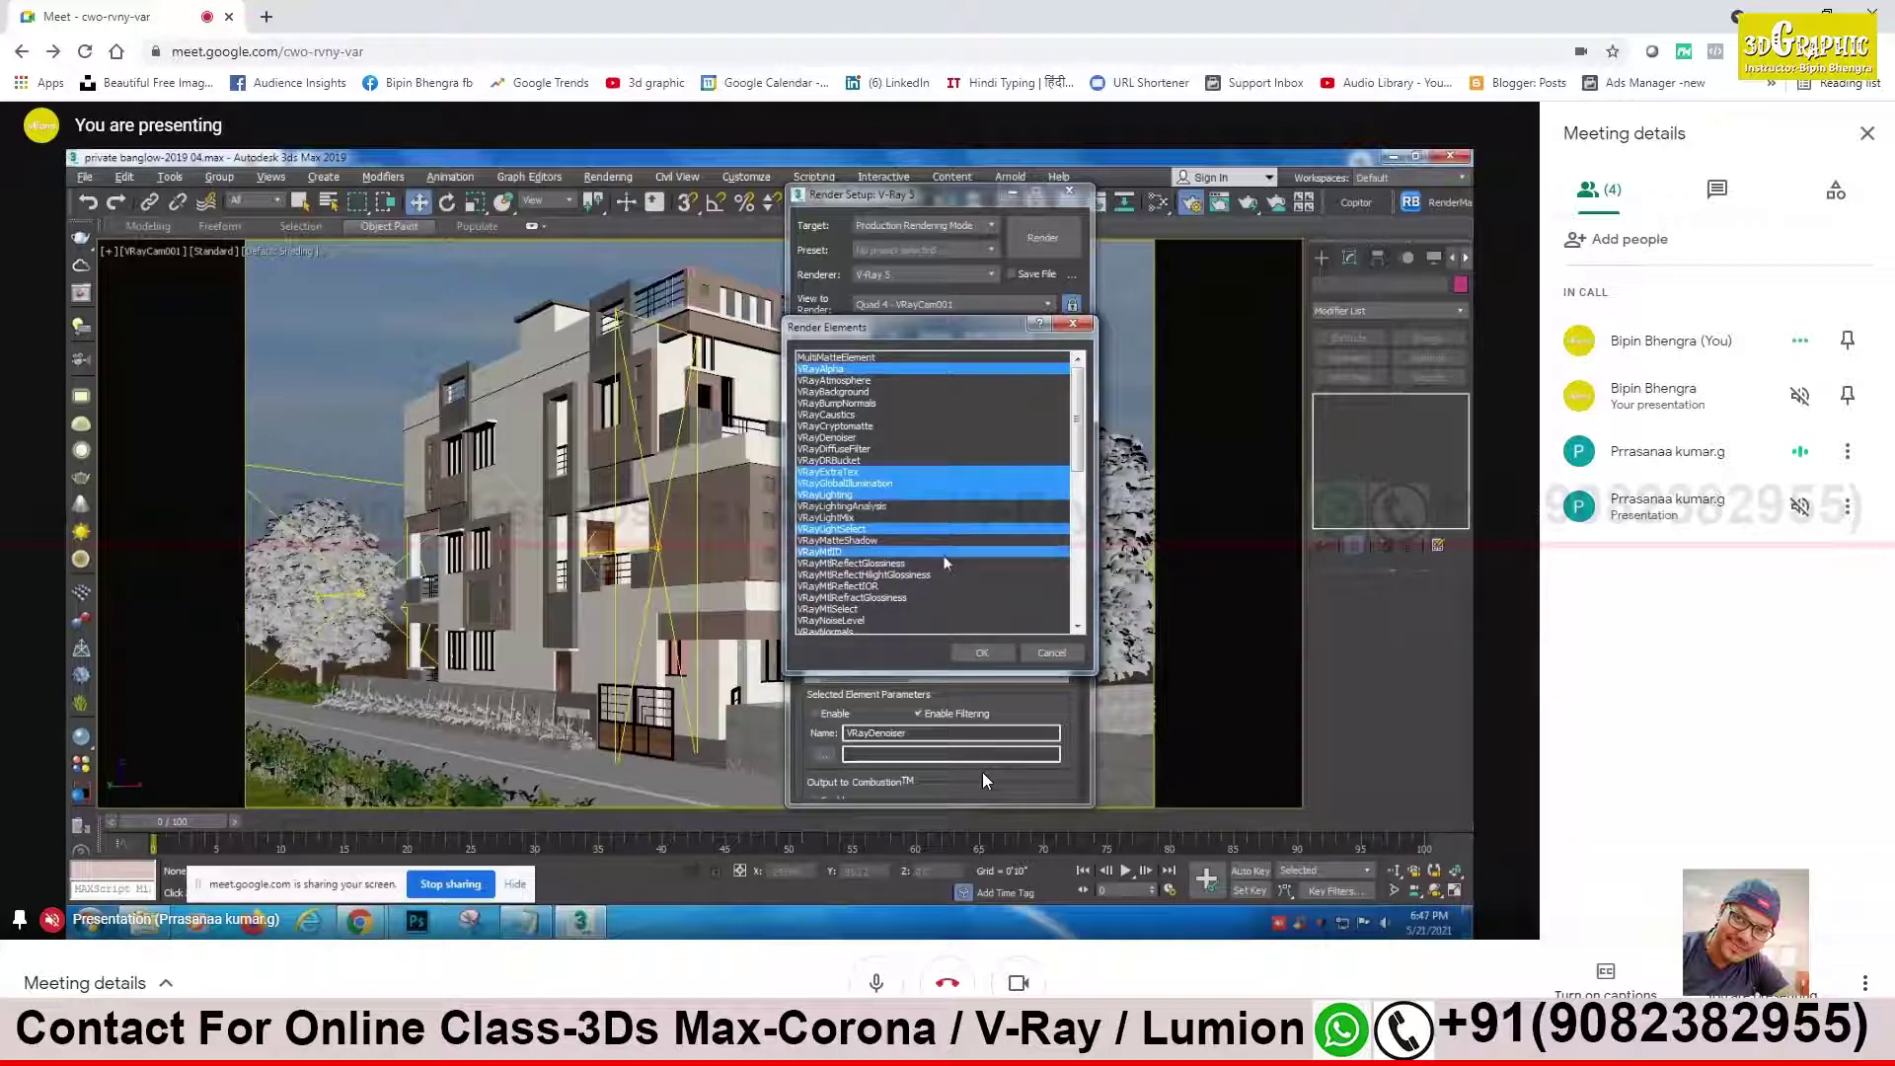
scroll(970, 505, down, 4)
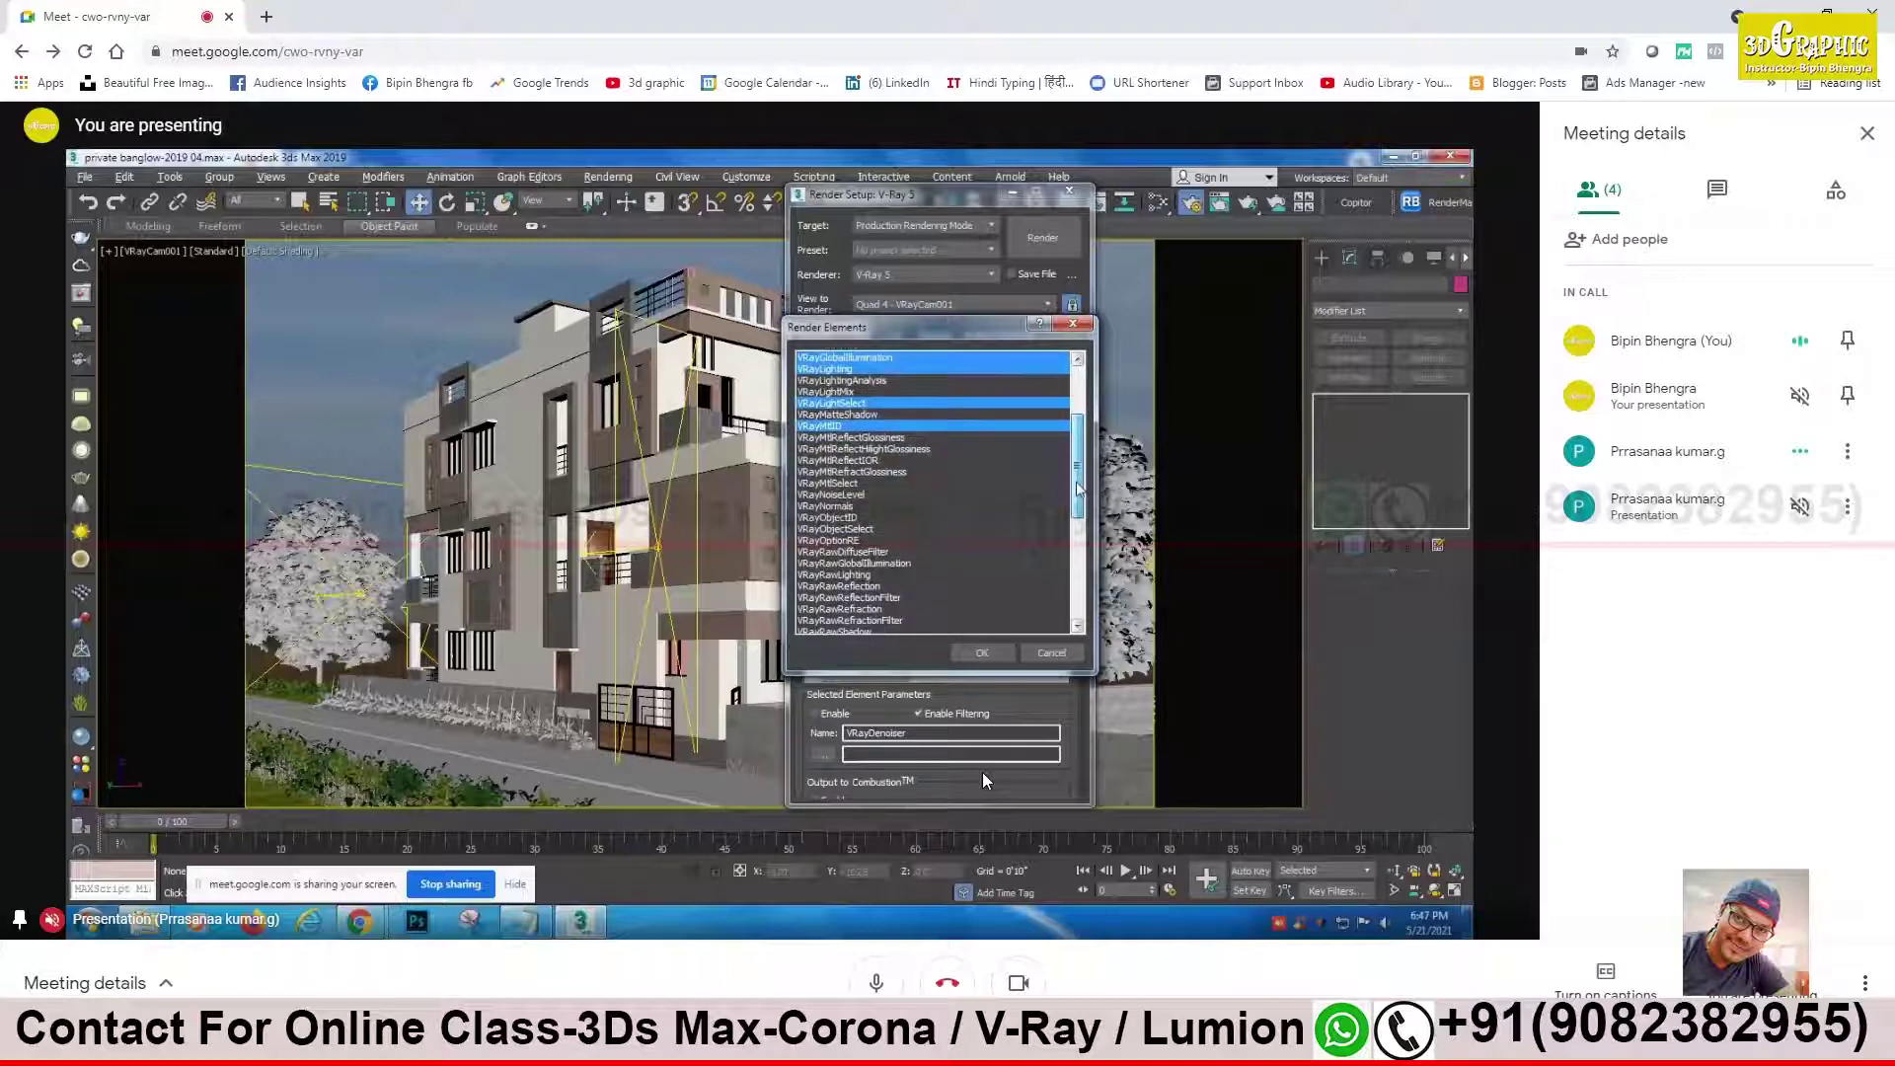
drag(1079, 496, 1079, 538)
Step: Also choose VRayReflection, VRayObjectID and VRayWireColor in the render elements list
ctrl+click(850, 554)
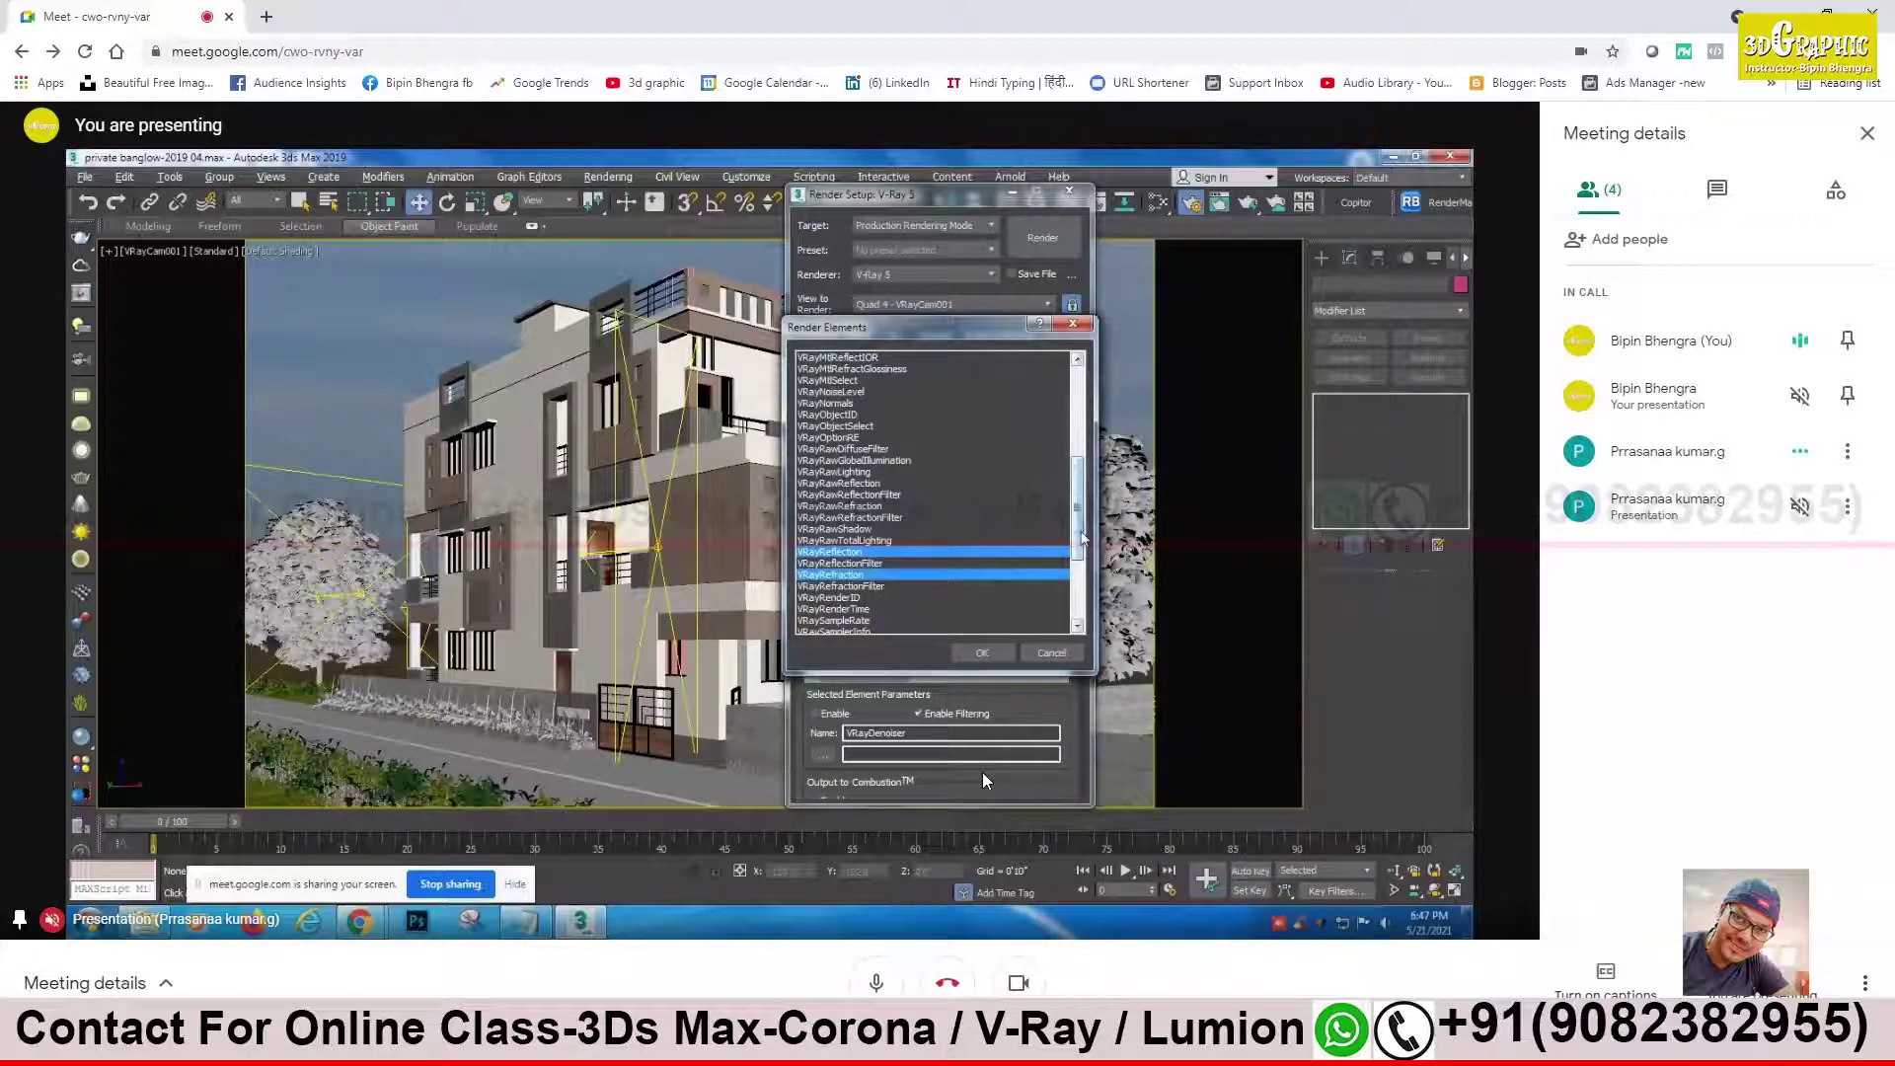
ctrl+click(831, 415)
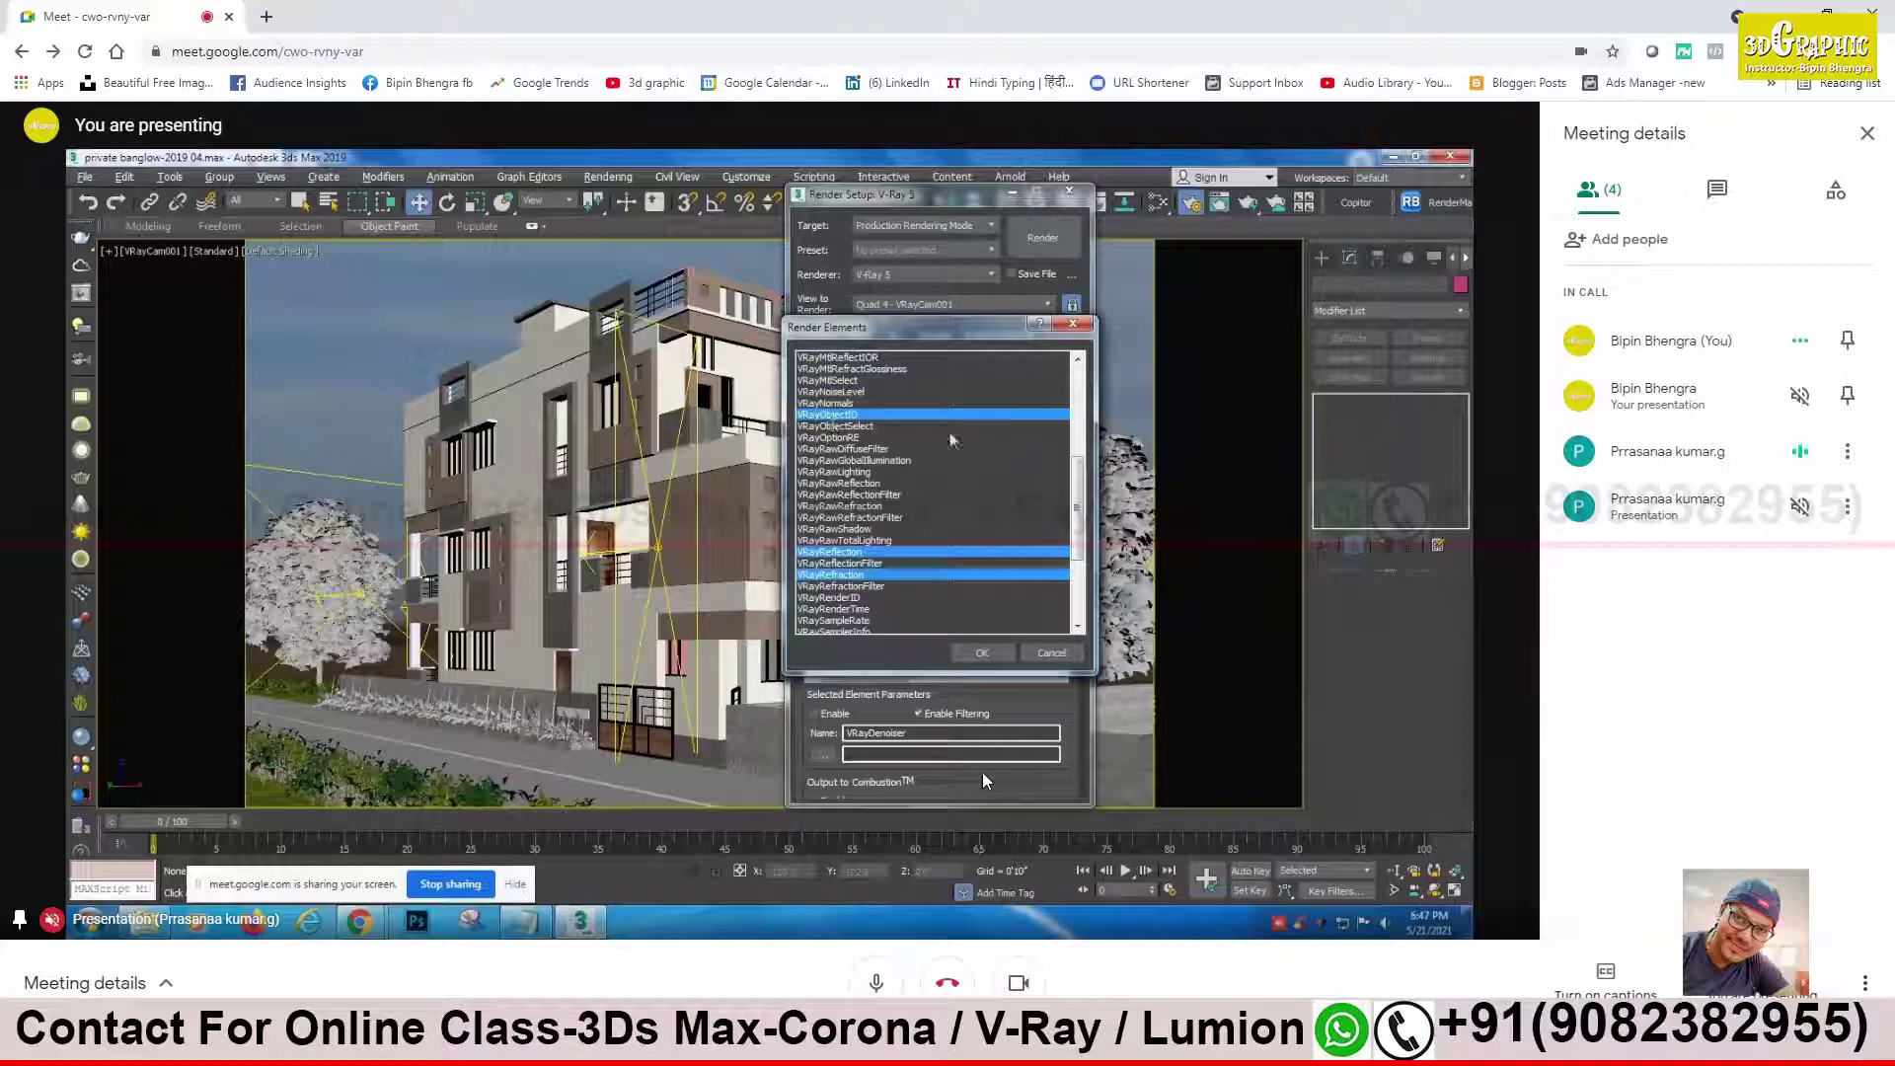
drag(1079, 501, 1080, 534)
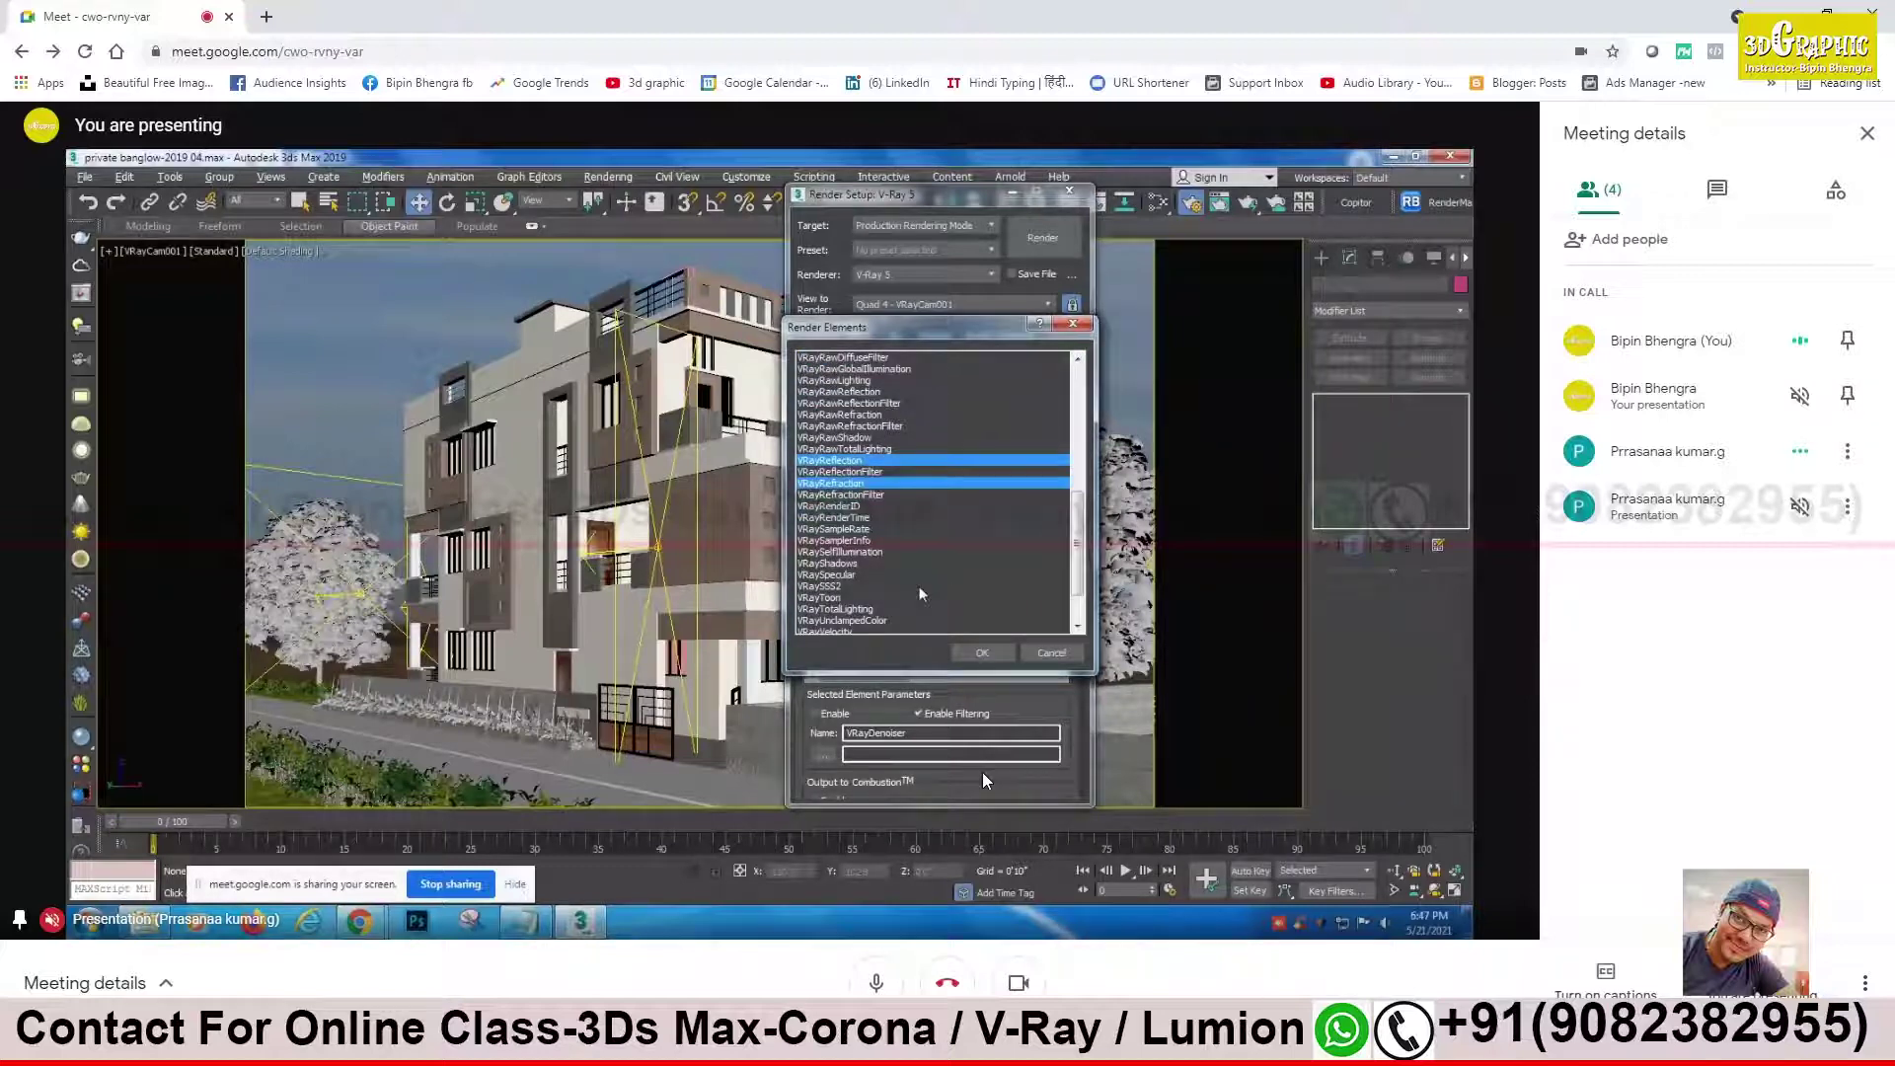
scroll(1080, 577, down, 1)
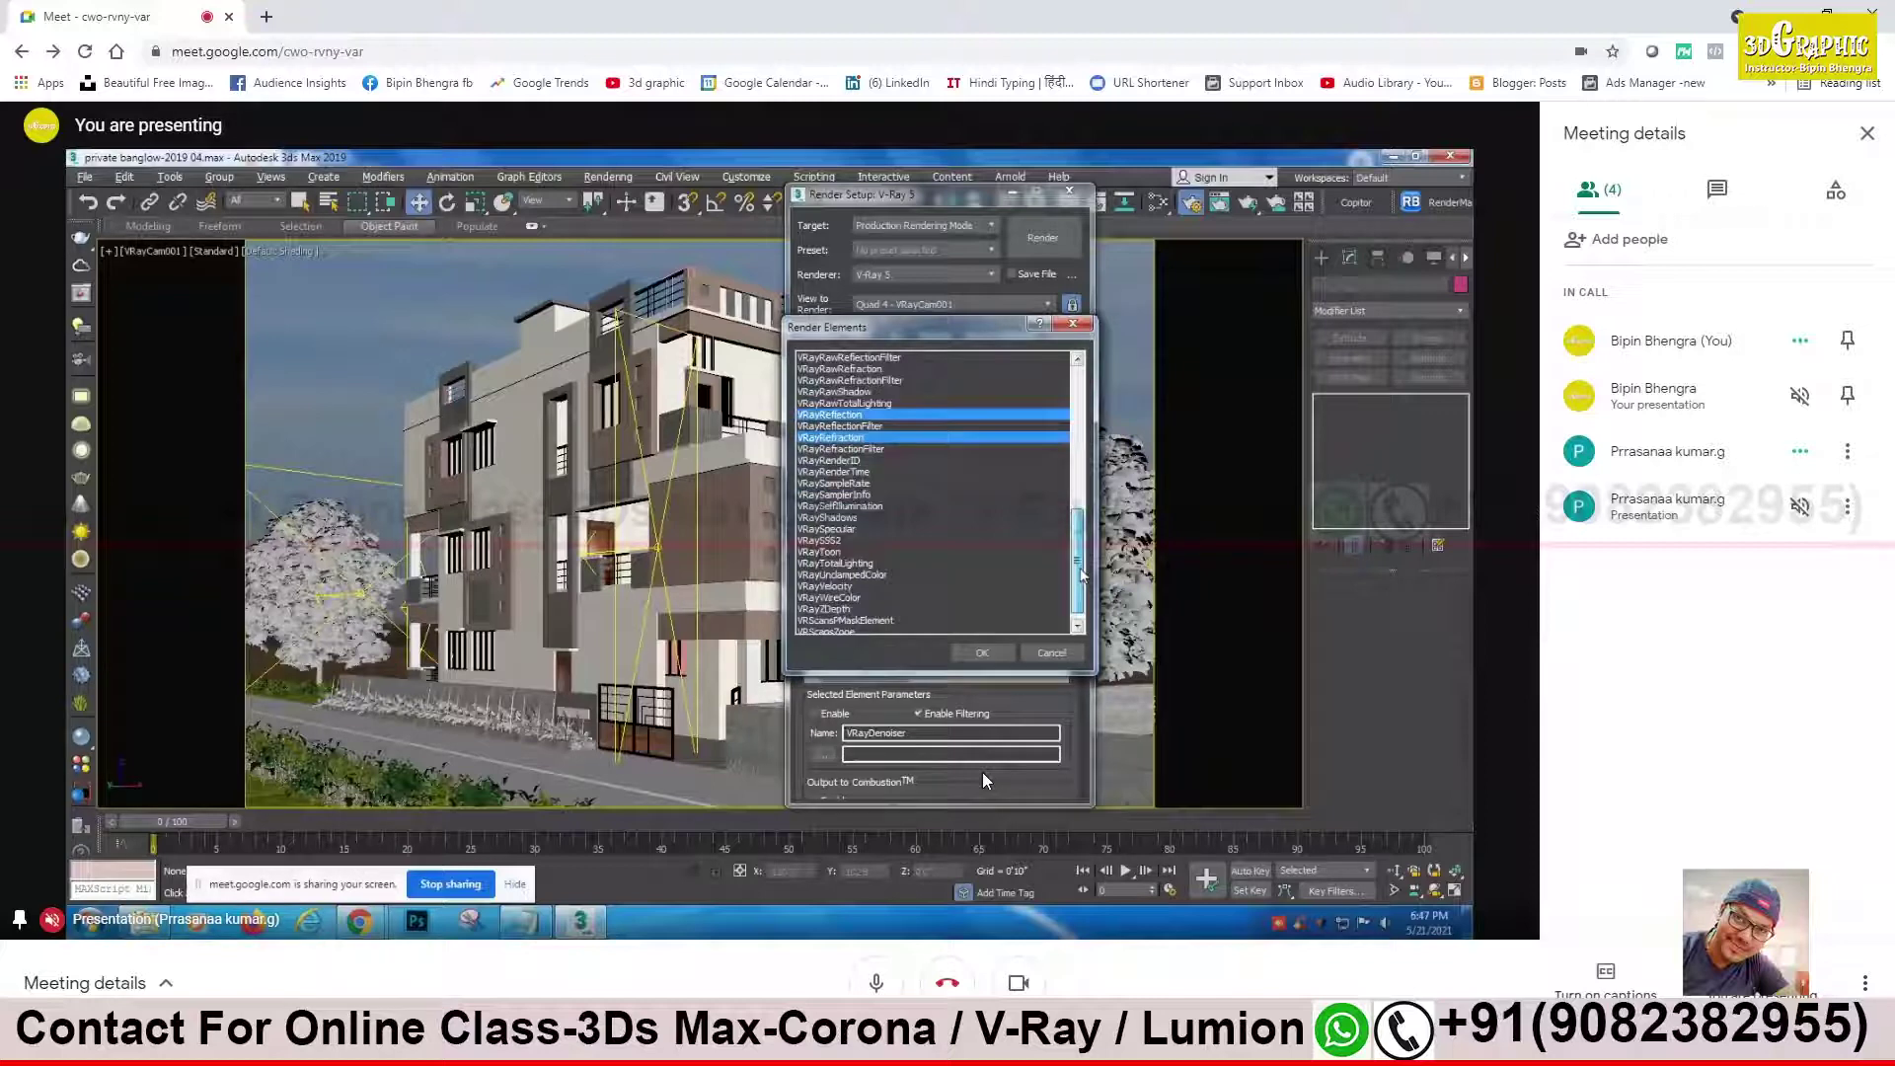
ctrl+click(940, 597)
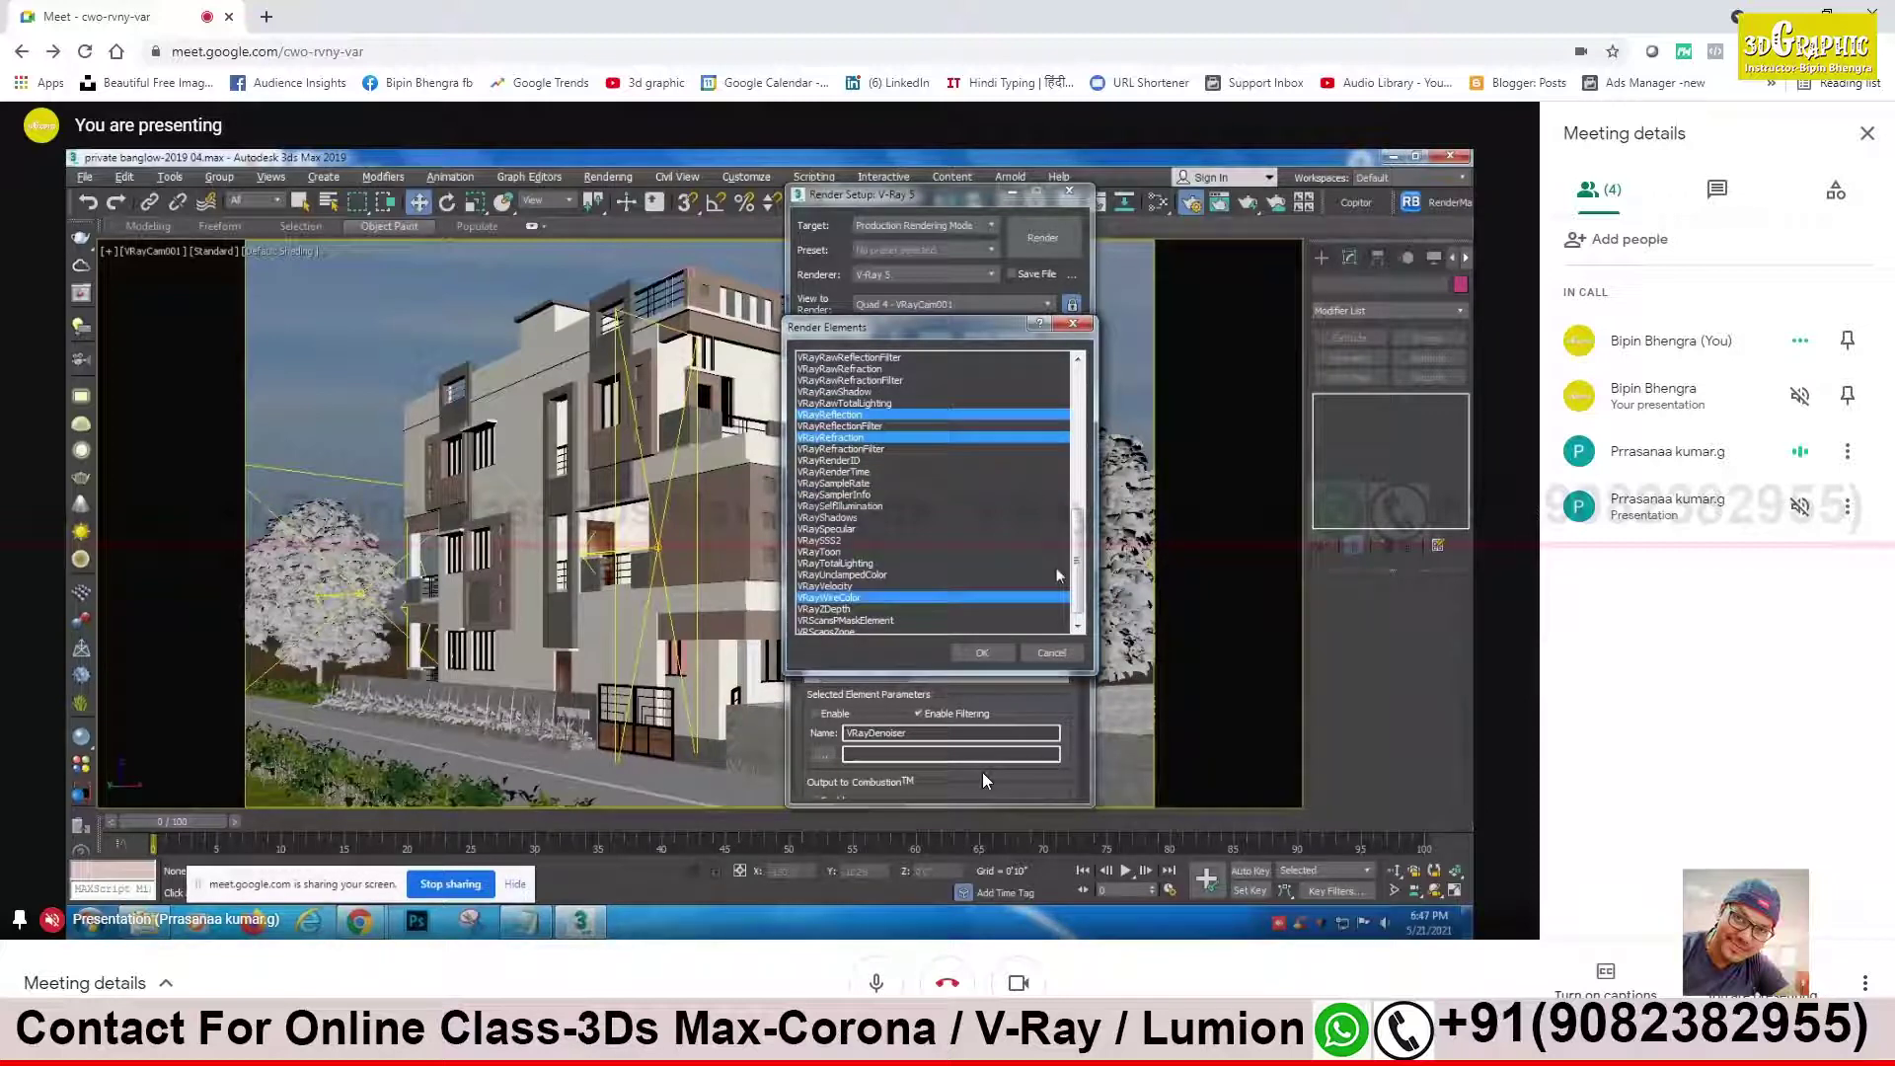
scroll(1080, 583, down, 1)
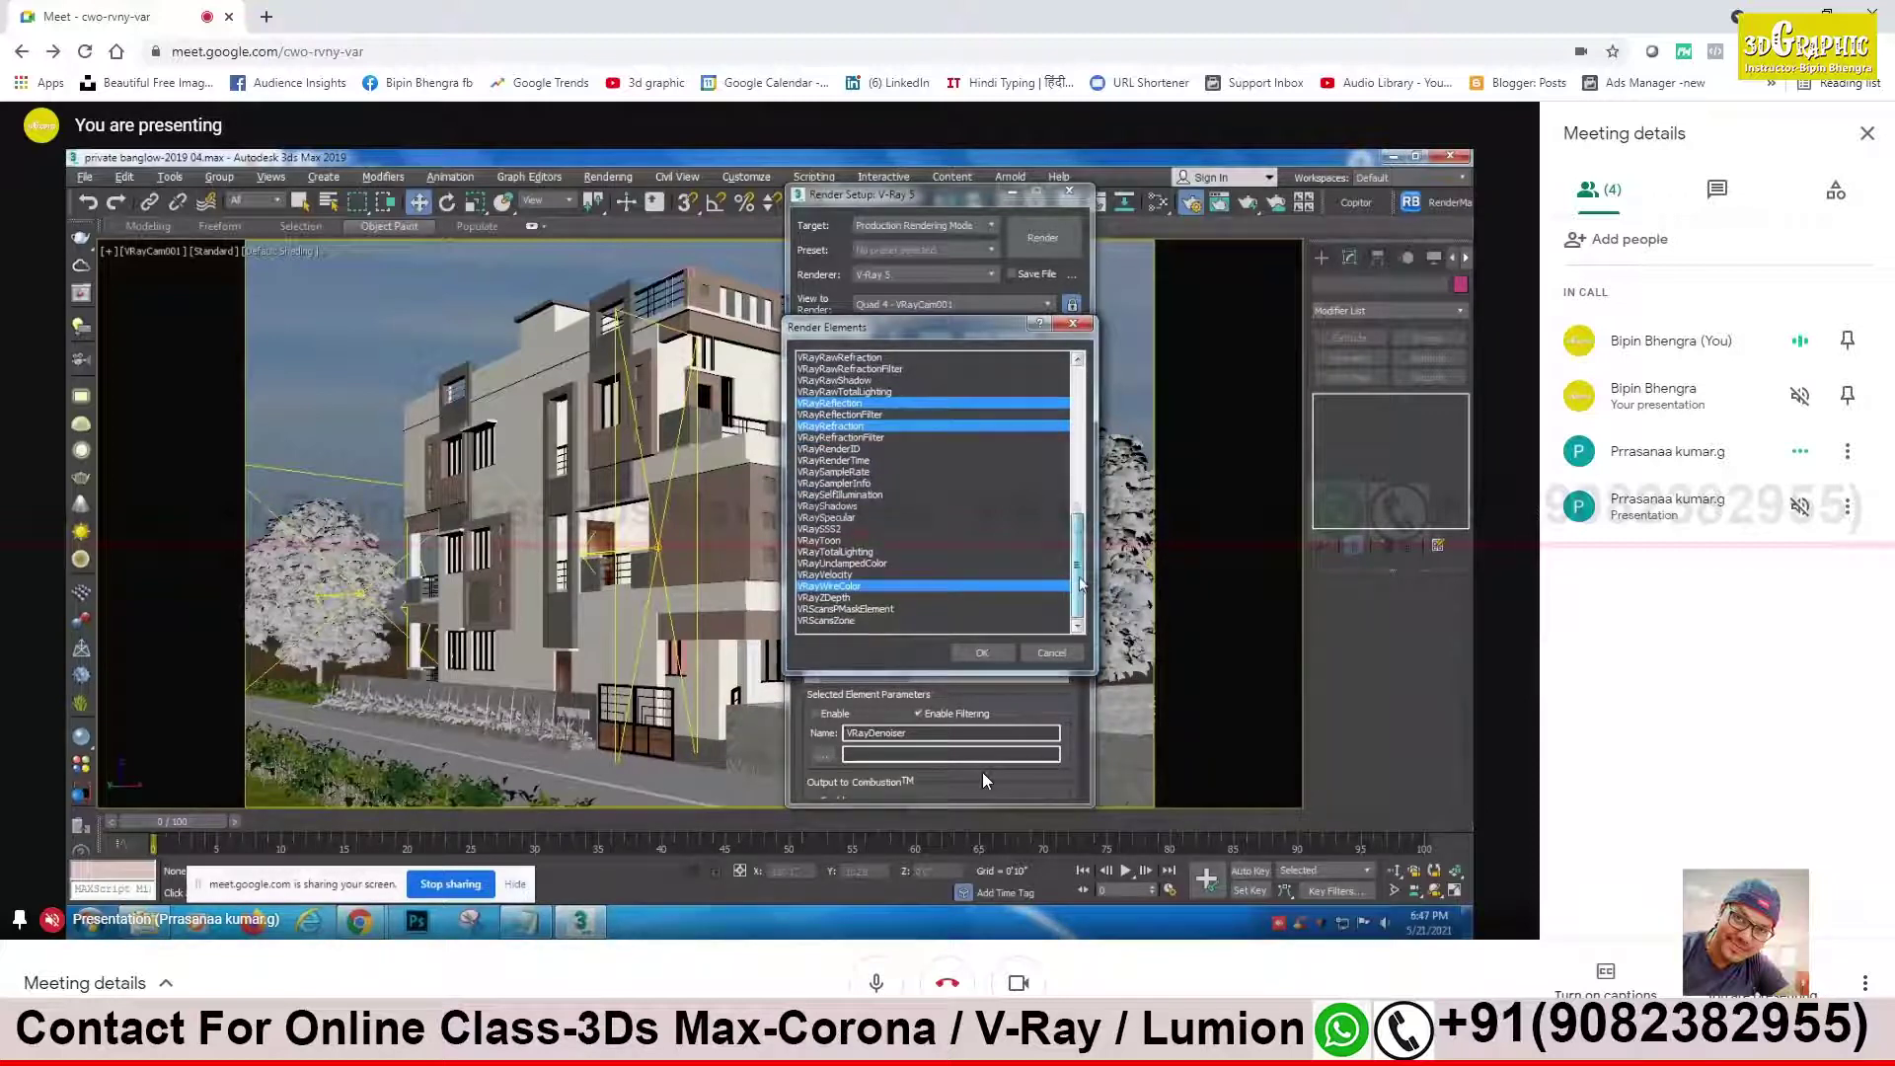
drag(1080, 583, 1077, 537)
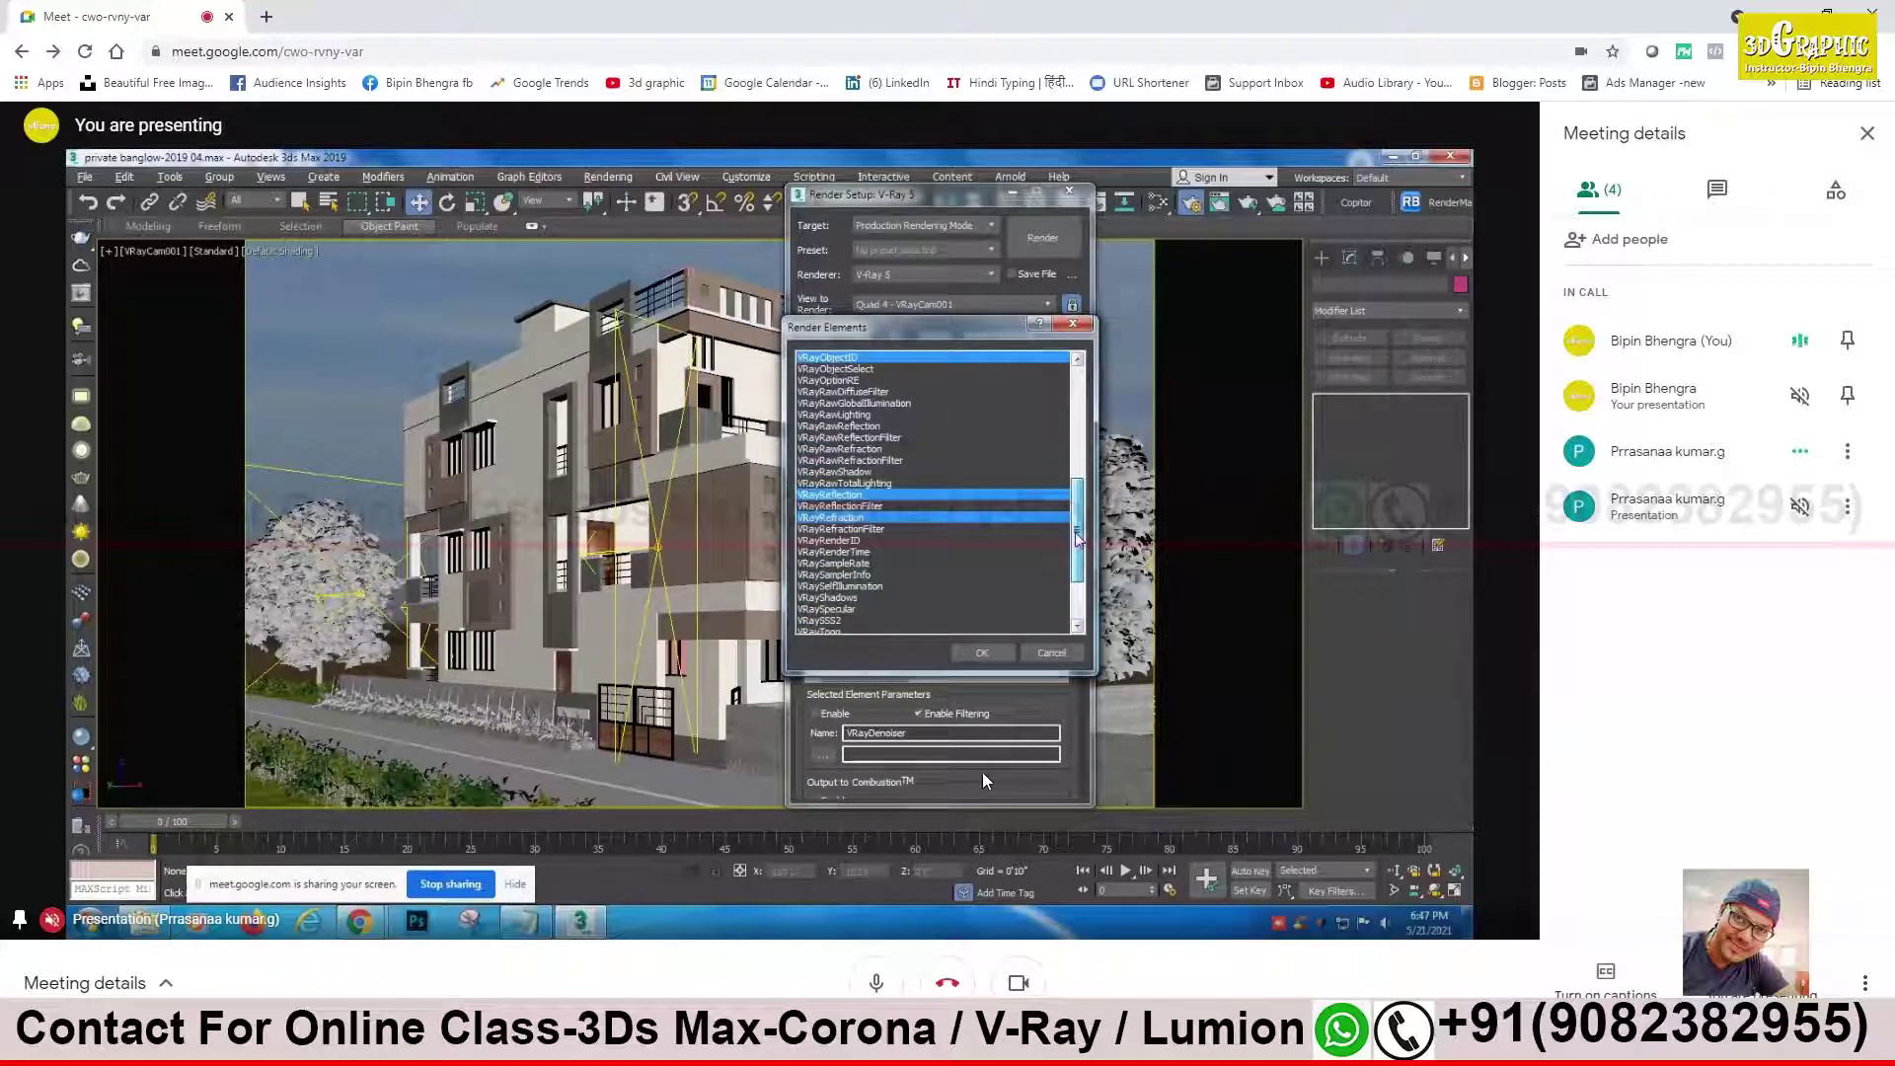
Step: Add VRayRenderID, VRaySpecular and VRayTotalLighting, and drop VRayObjectID from the selection
ctrl+click(851, 540)
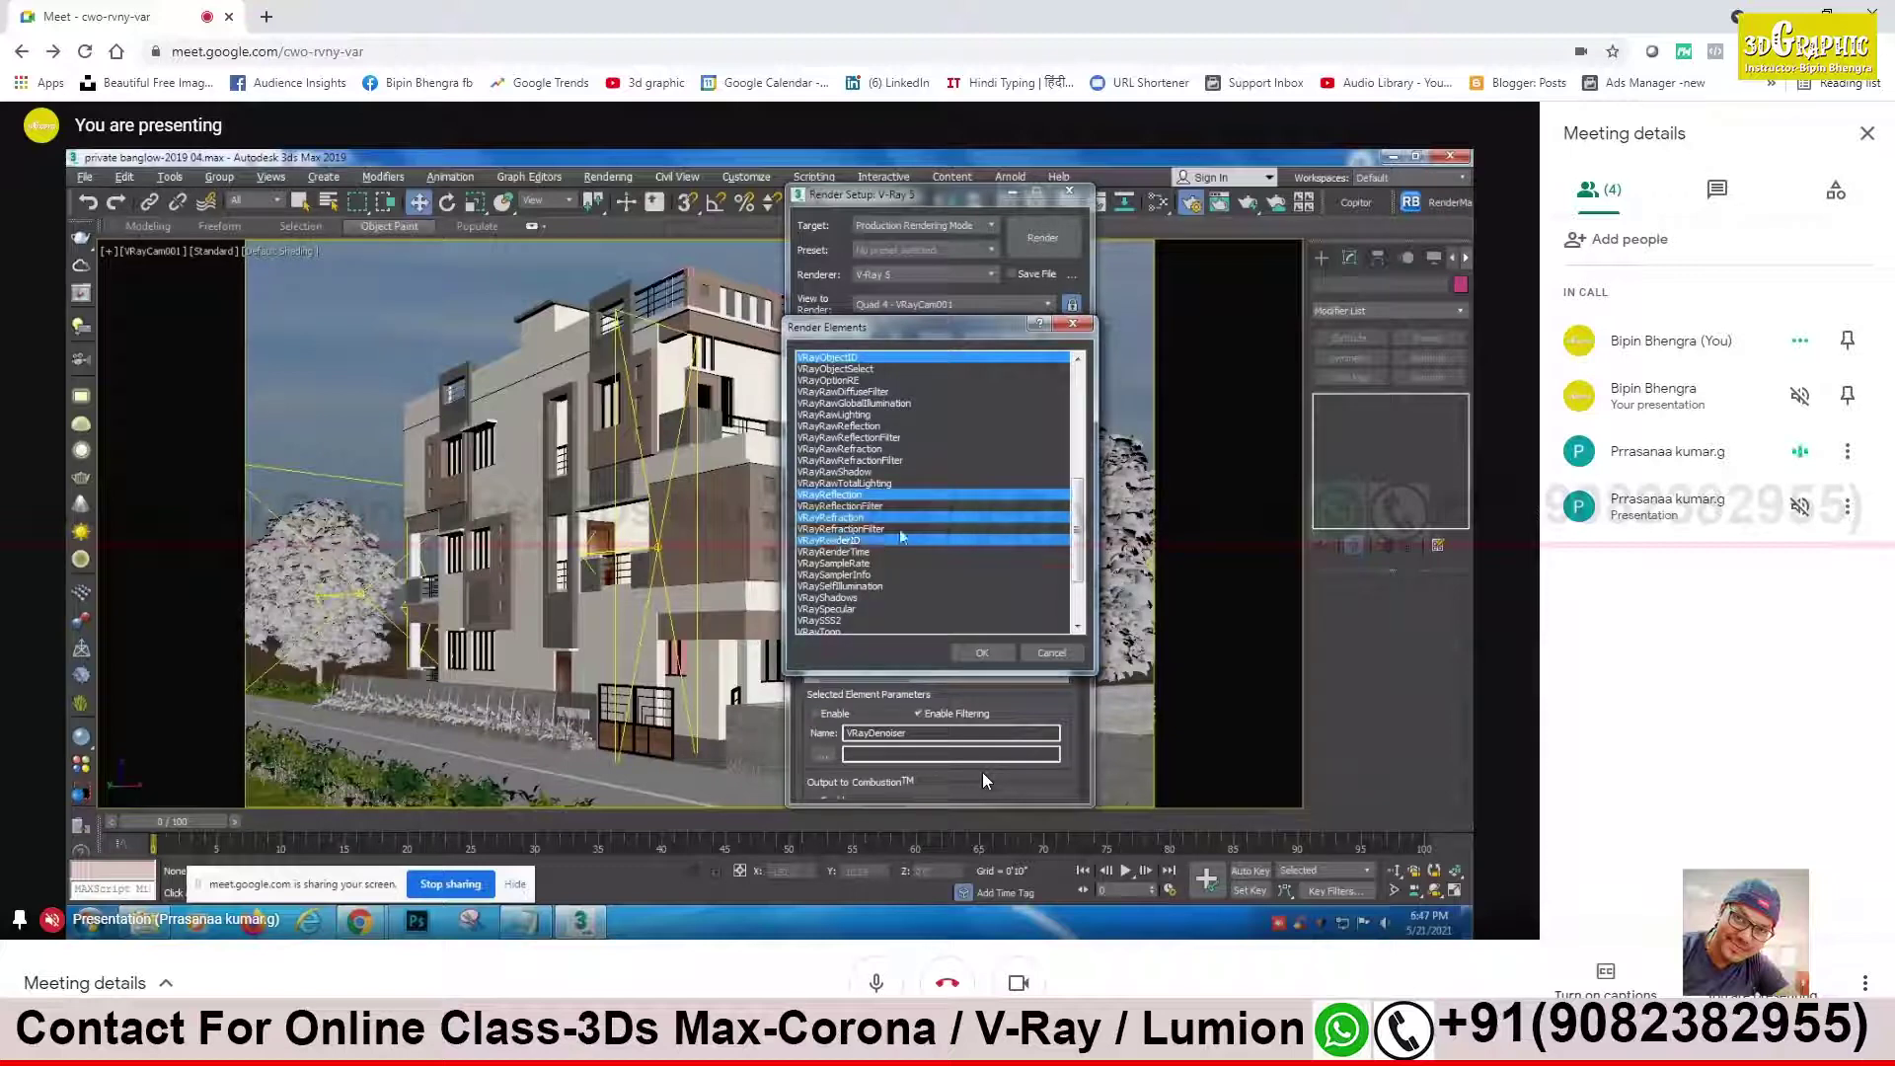
ctrl+click(833, 358)
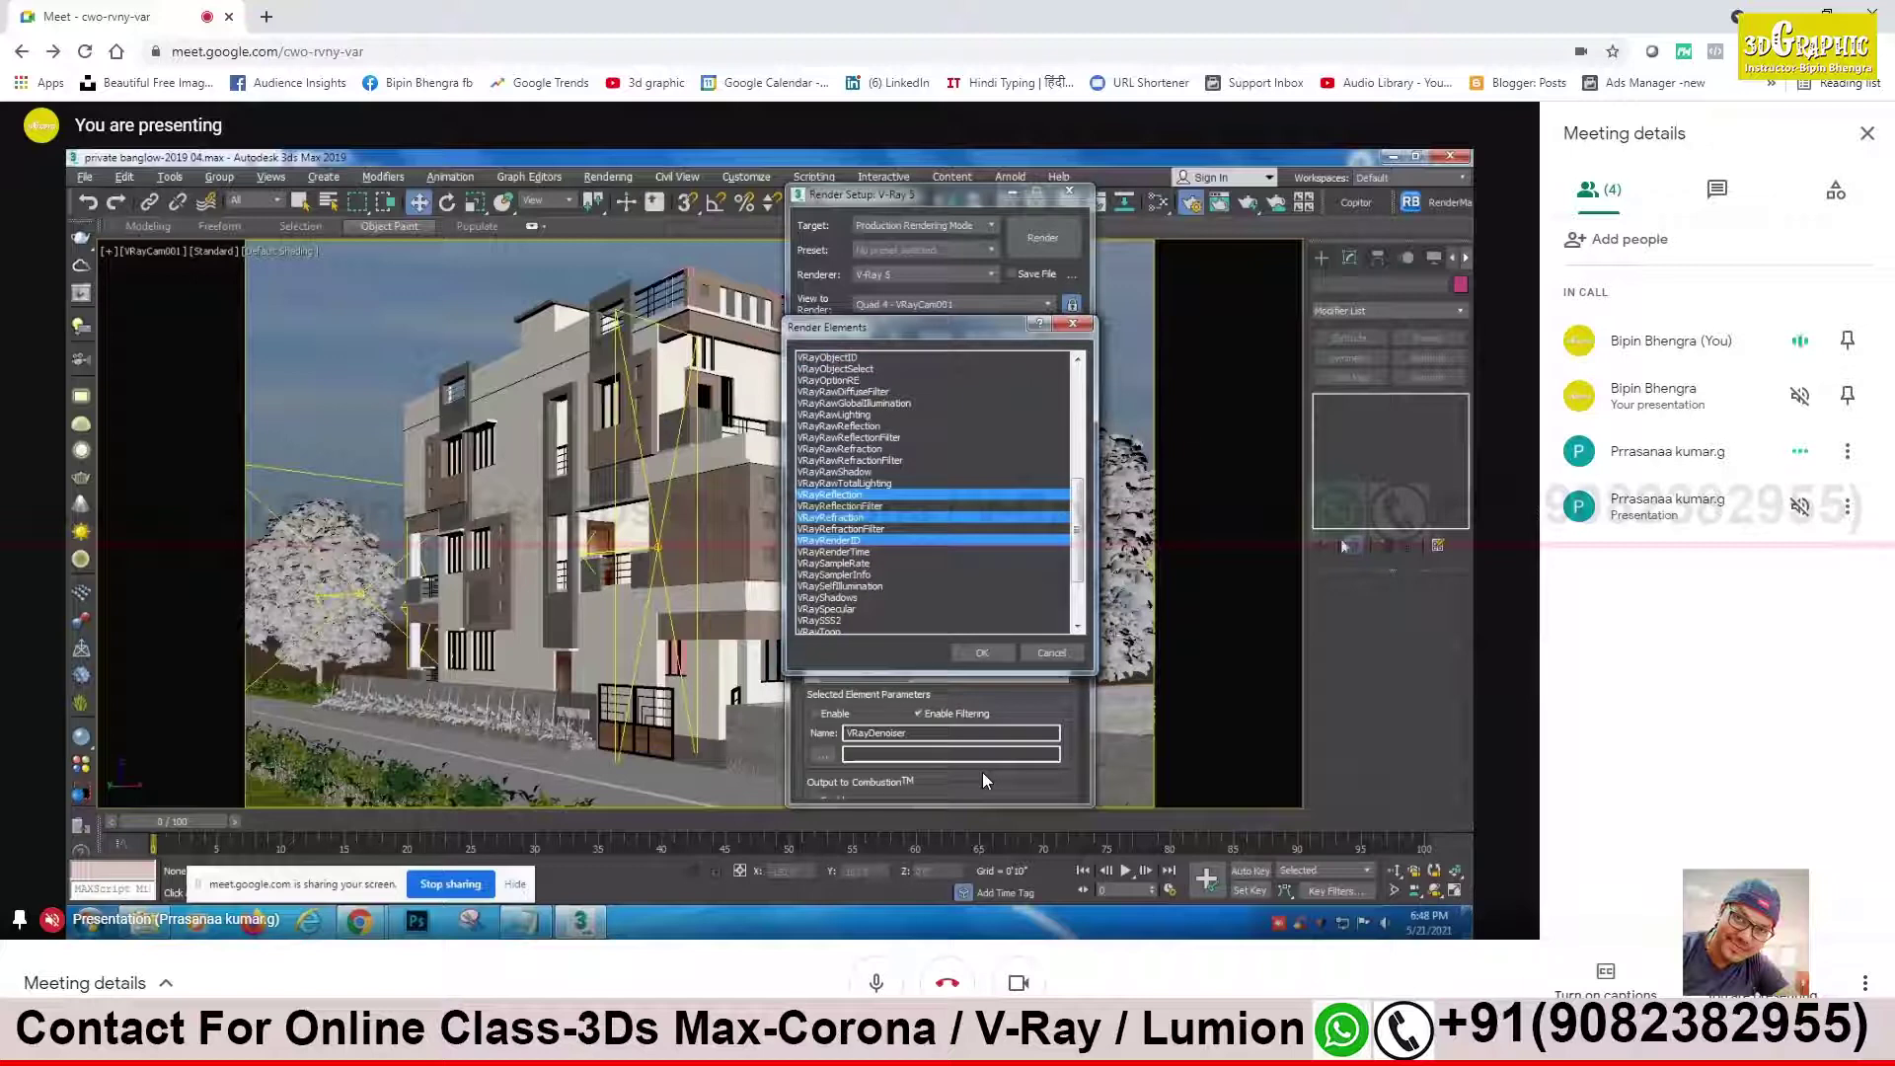
mouse_move(1080, 546)
mouse_down()
mouse_move(1083, 523)
mouse_move(1078, 594)
mouse_up()
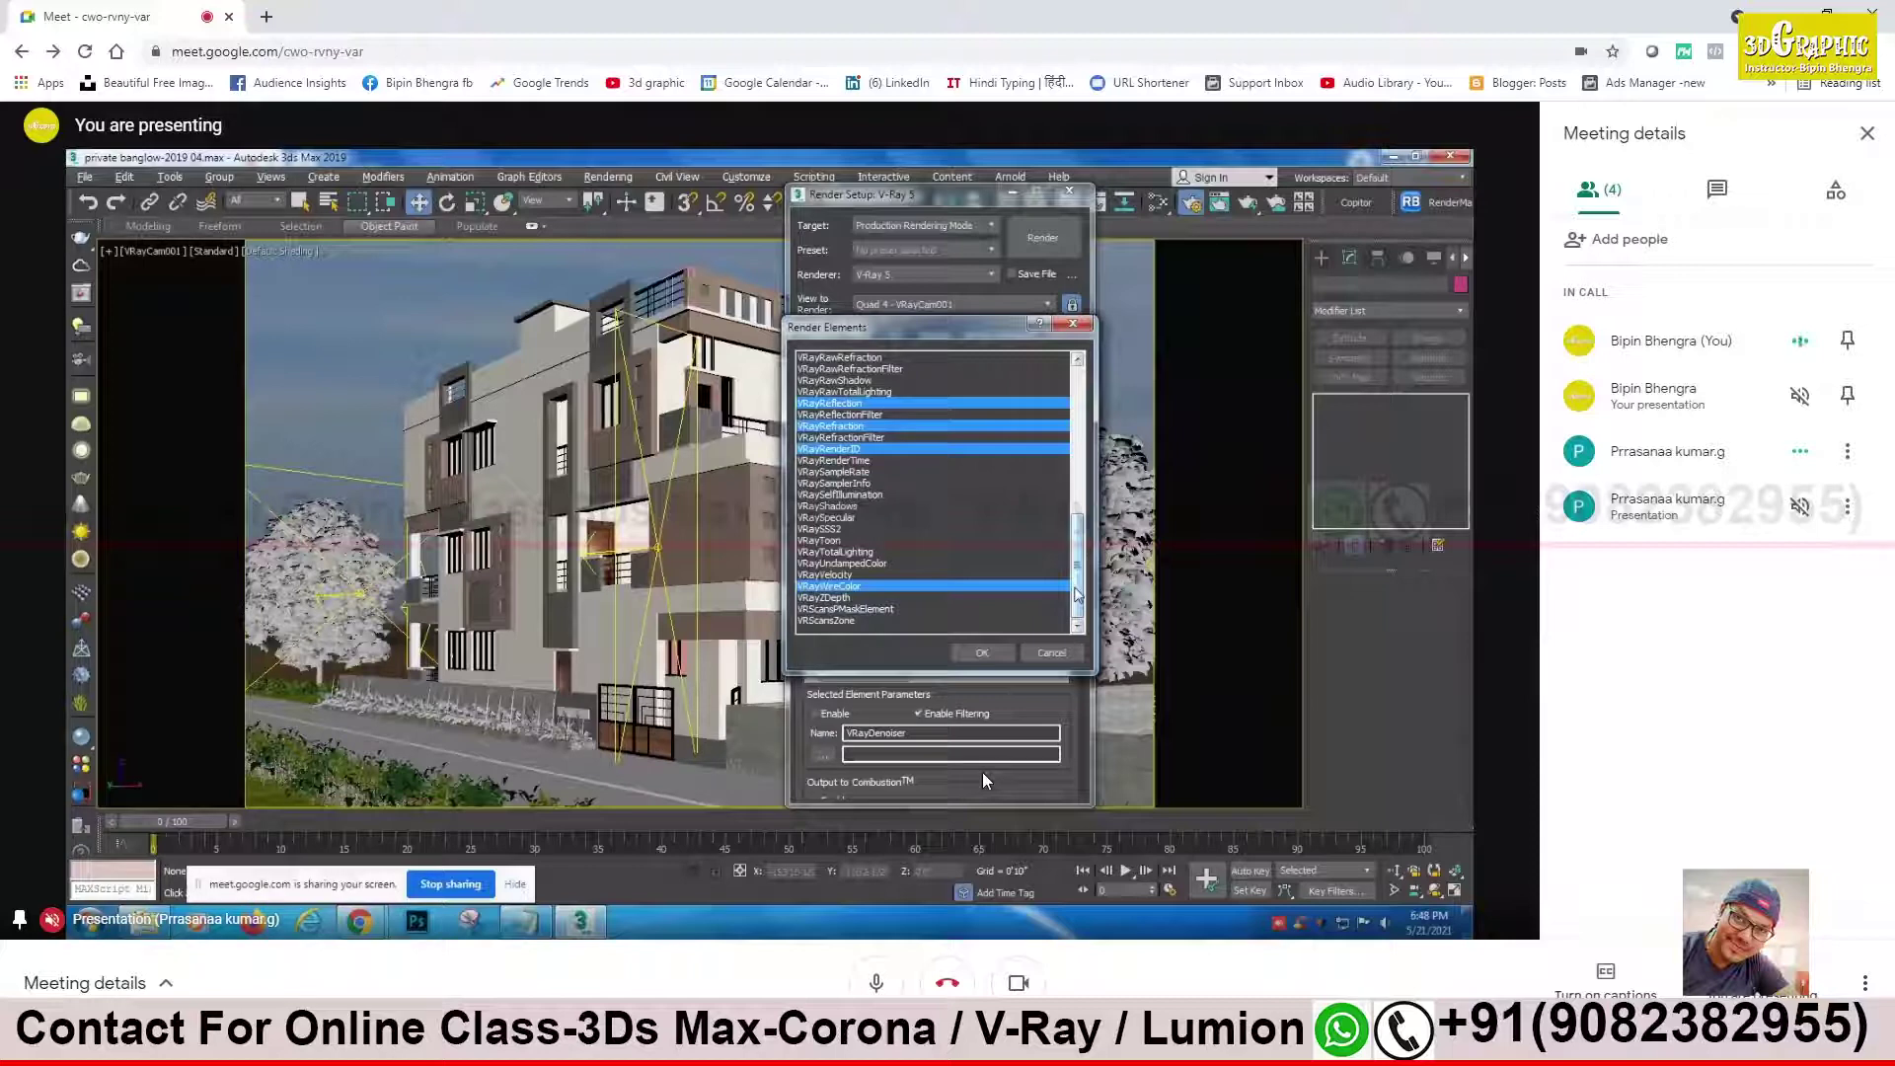
ctrl+click(844, 520)
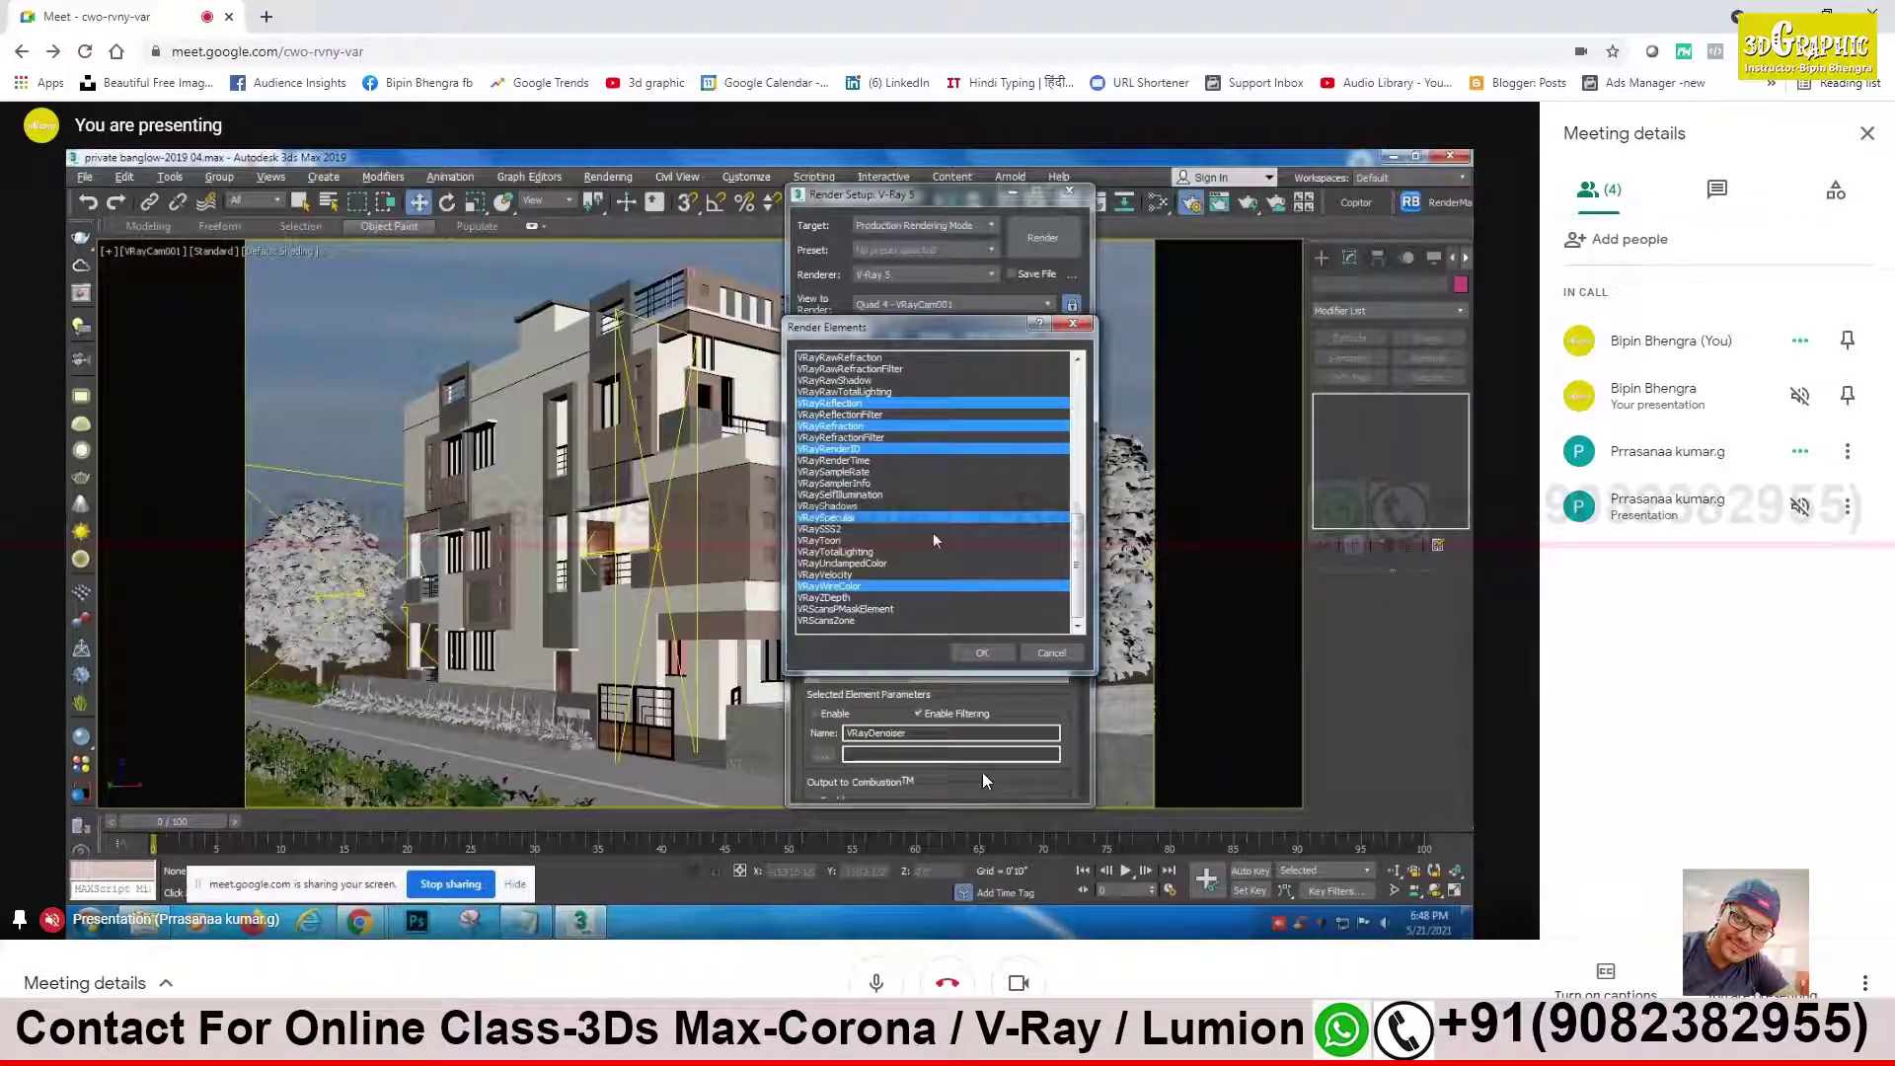
ctrl+click(849, 553)
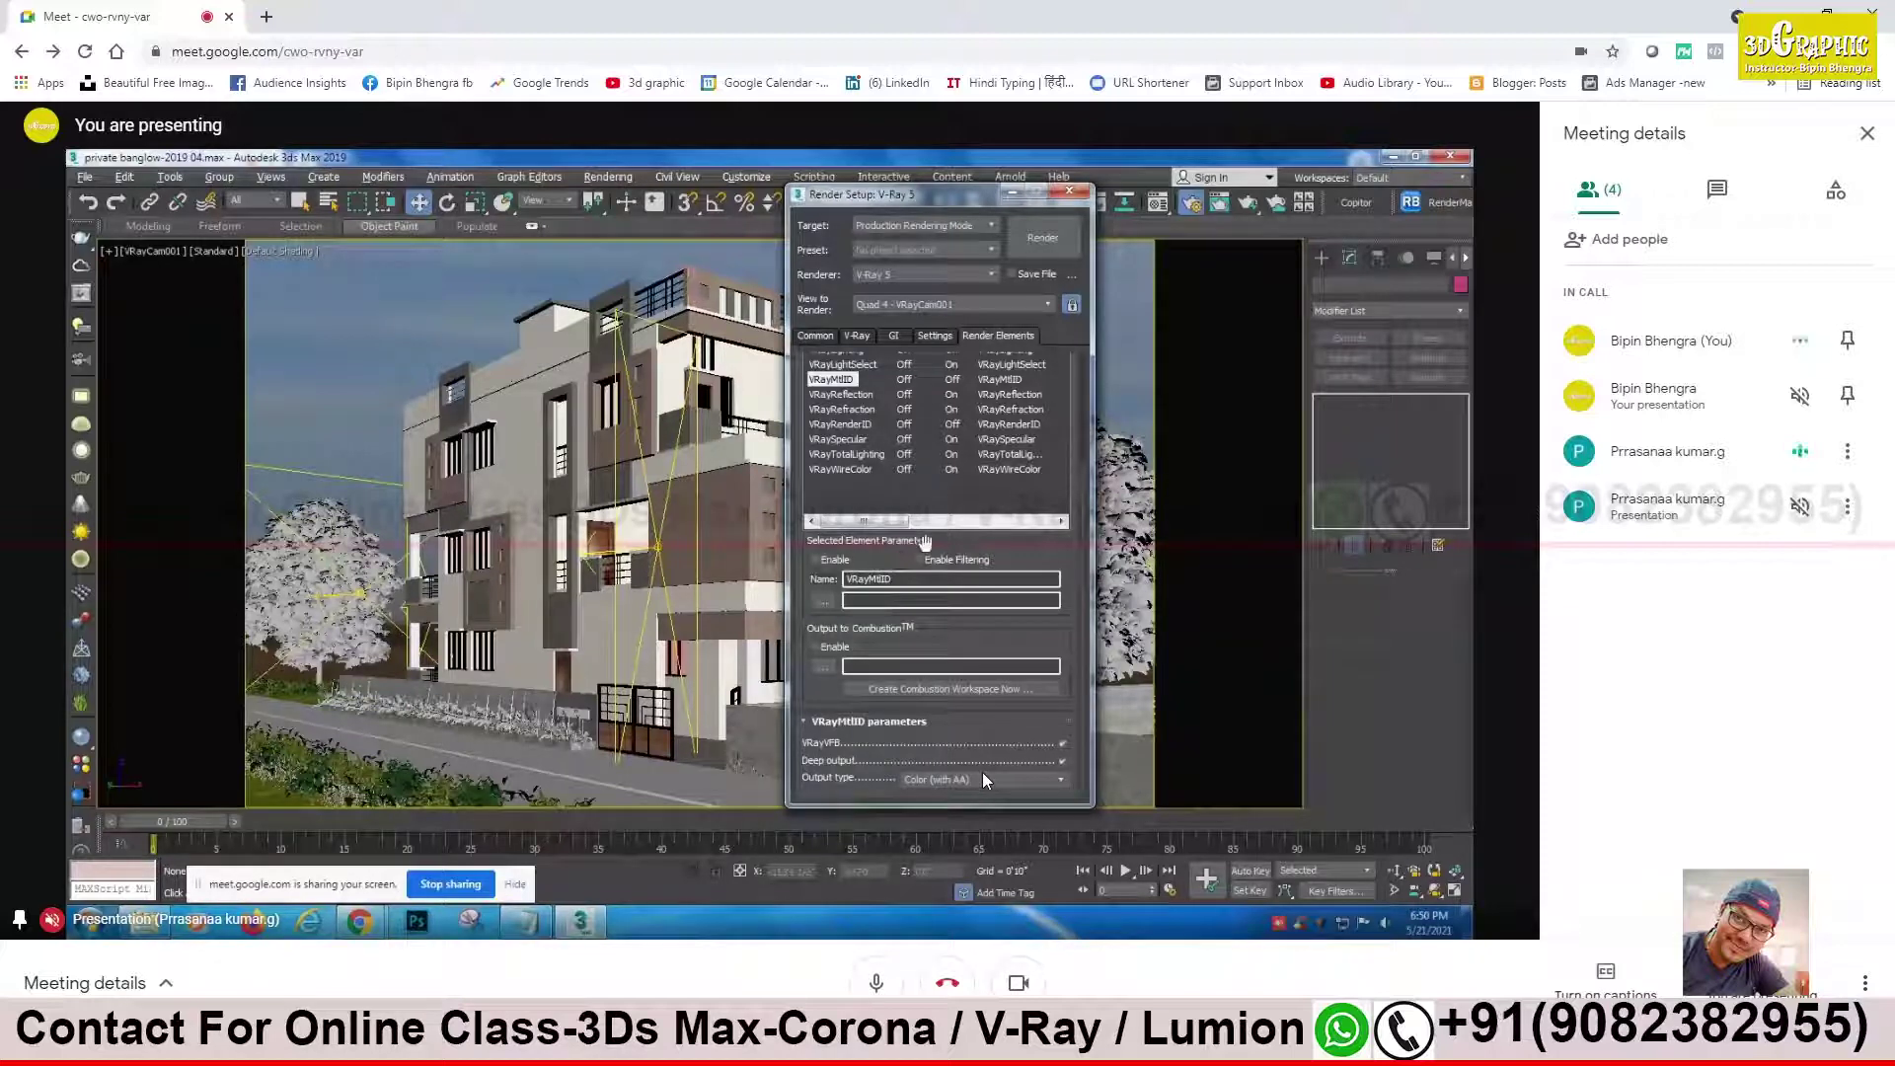
click(1061, 782)
click(1061, 787)
key(m)
click(204, 343)
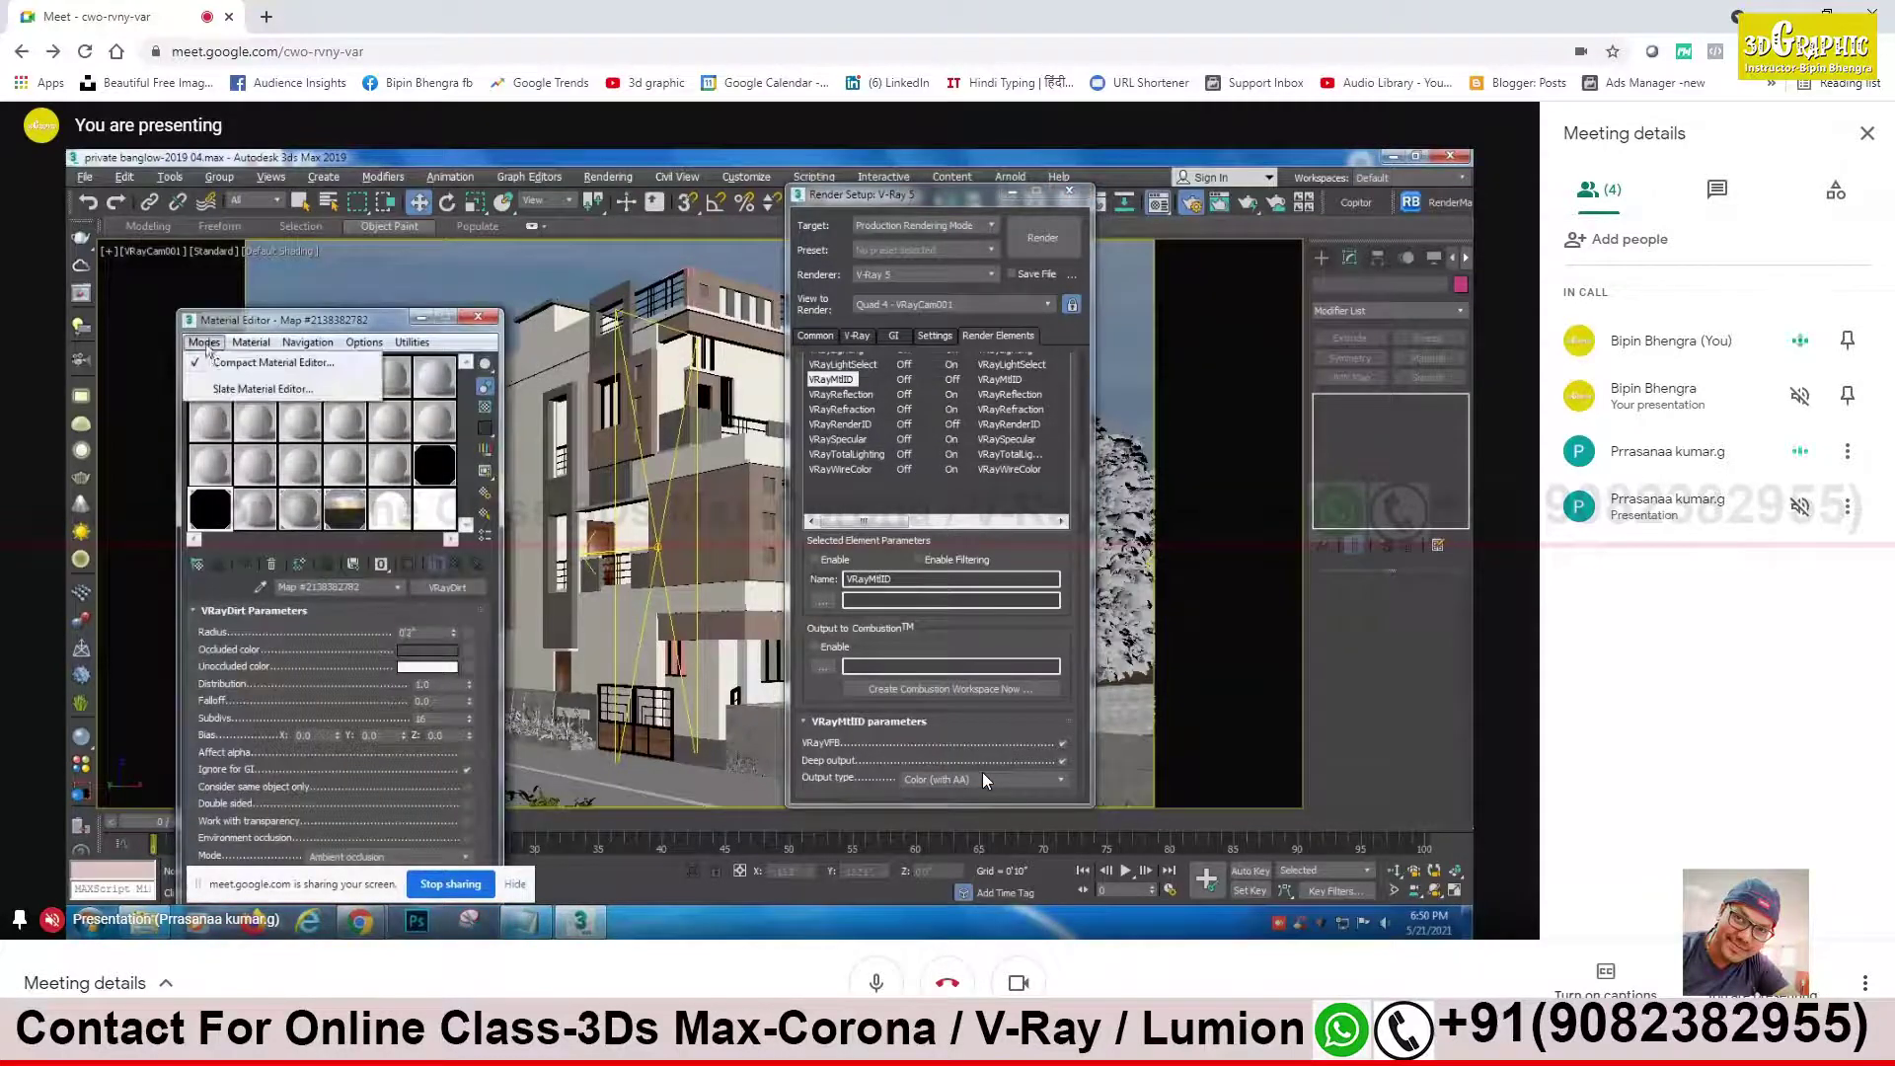
click(246, 389)
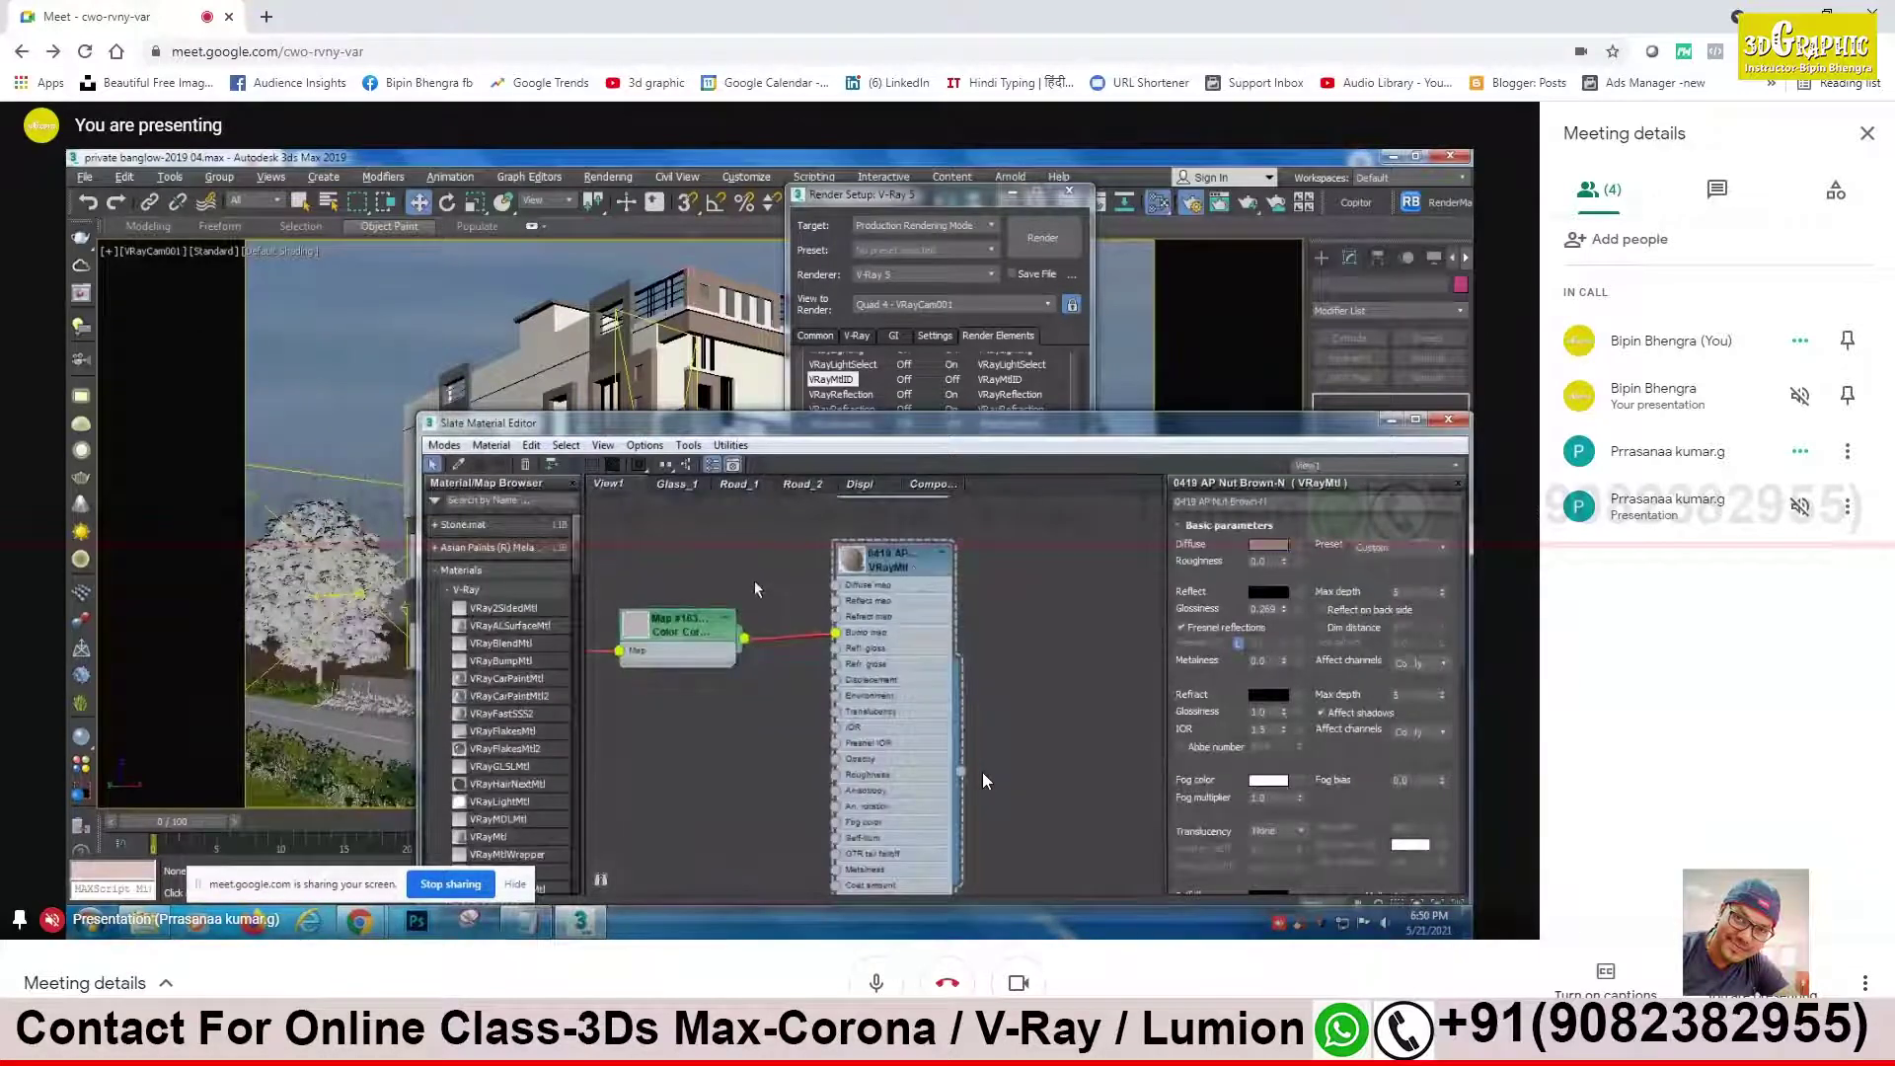
scroll(931, 753, down, 2)
scroll(931, 753, down, 2)
scroll(931, 753, down, 2)
scroll(931, 753, down, 2)
scroll(931, 753, up, 2)
scroll(931, 753, up, 2)
scroll(947, 724, up, 2)
scroll(856, 832, up, 2)
scroll(857, 832, down, 2)
scroll(879, 711, up, 2)
scroll(881, 640, up, 2)
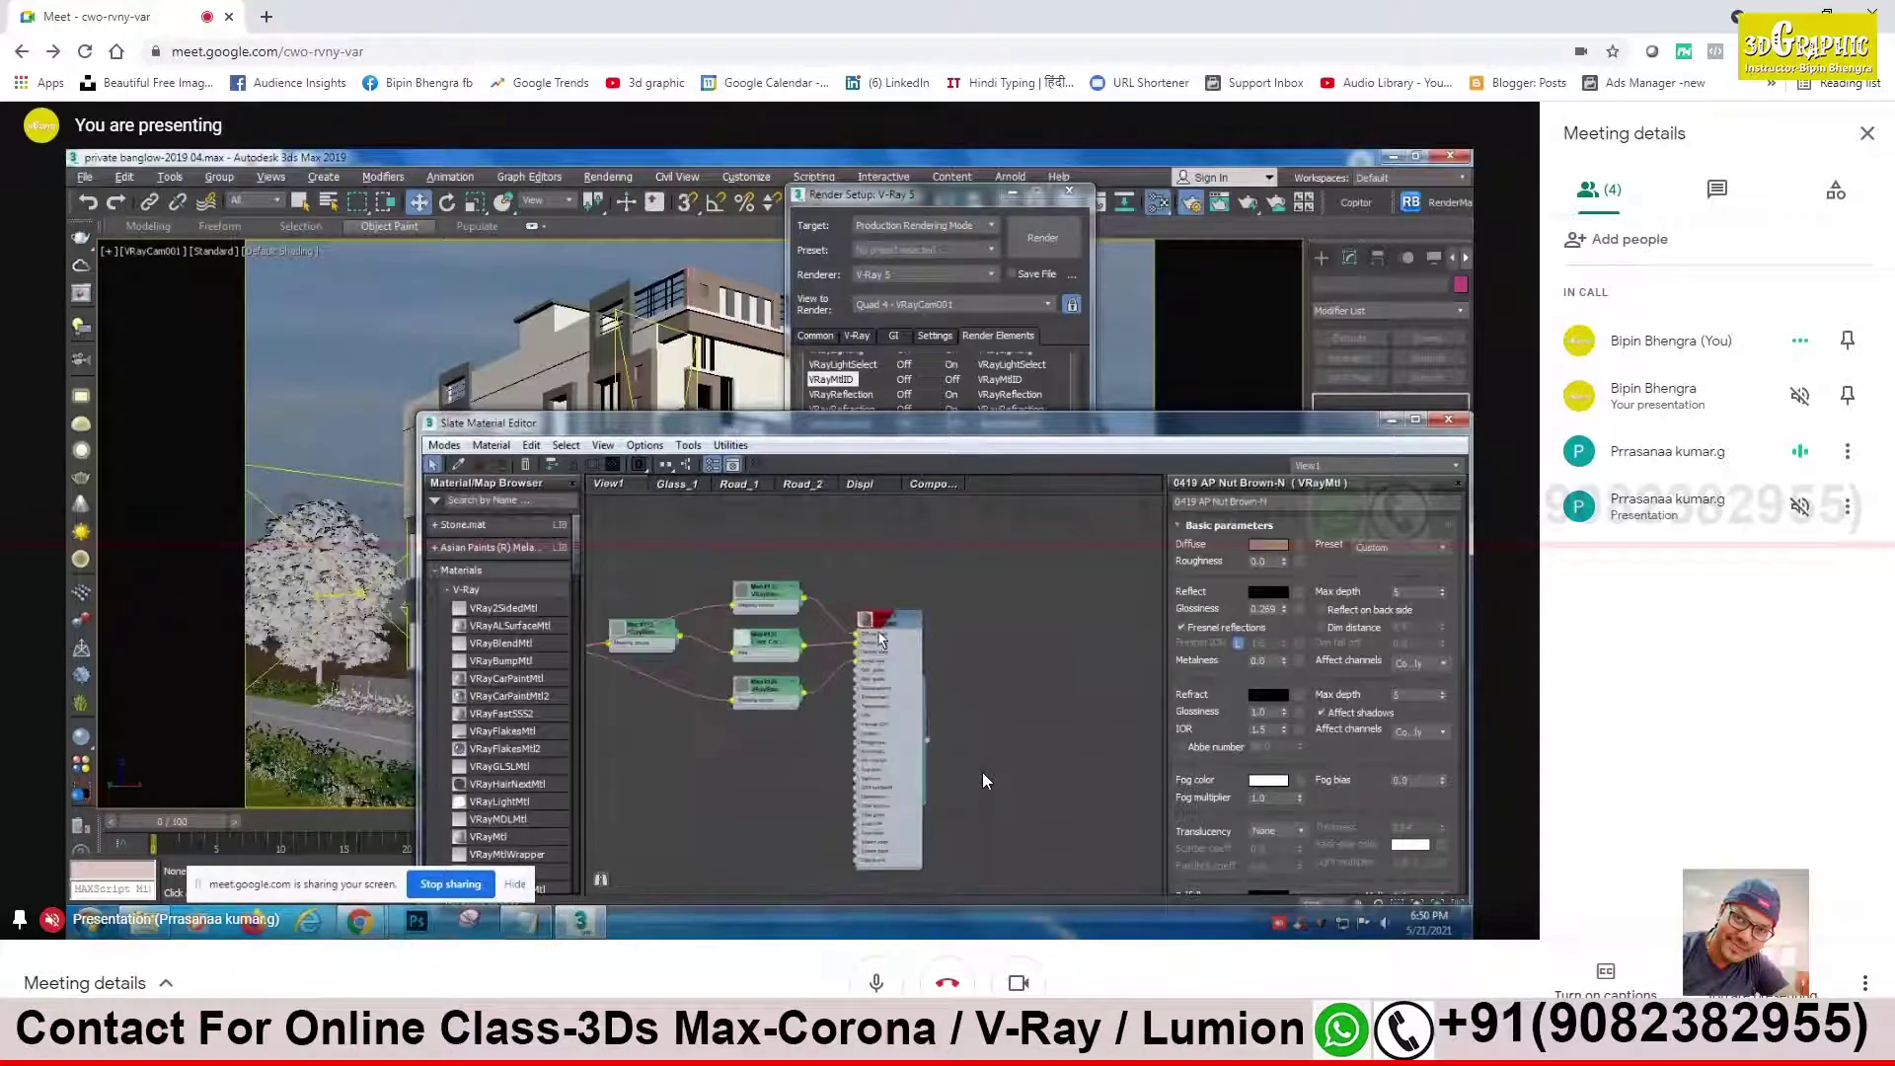
scroll(882, 640, up, 2)
scroll(881, 640, up, 2)
scroll(881, 639, up, 2)
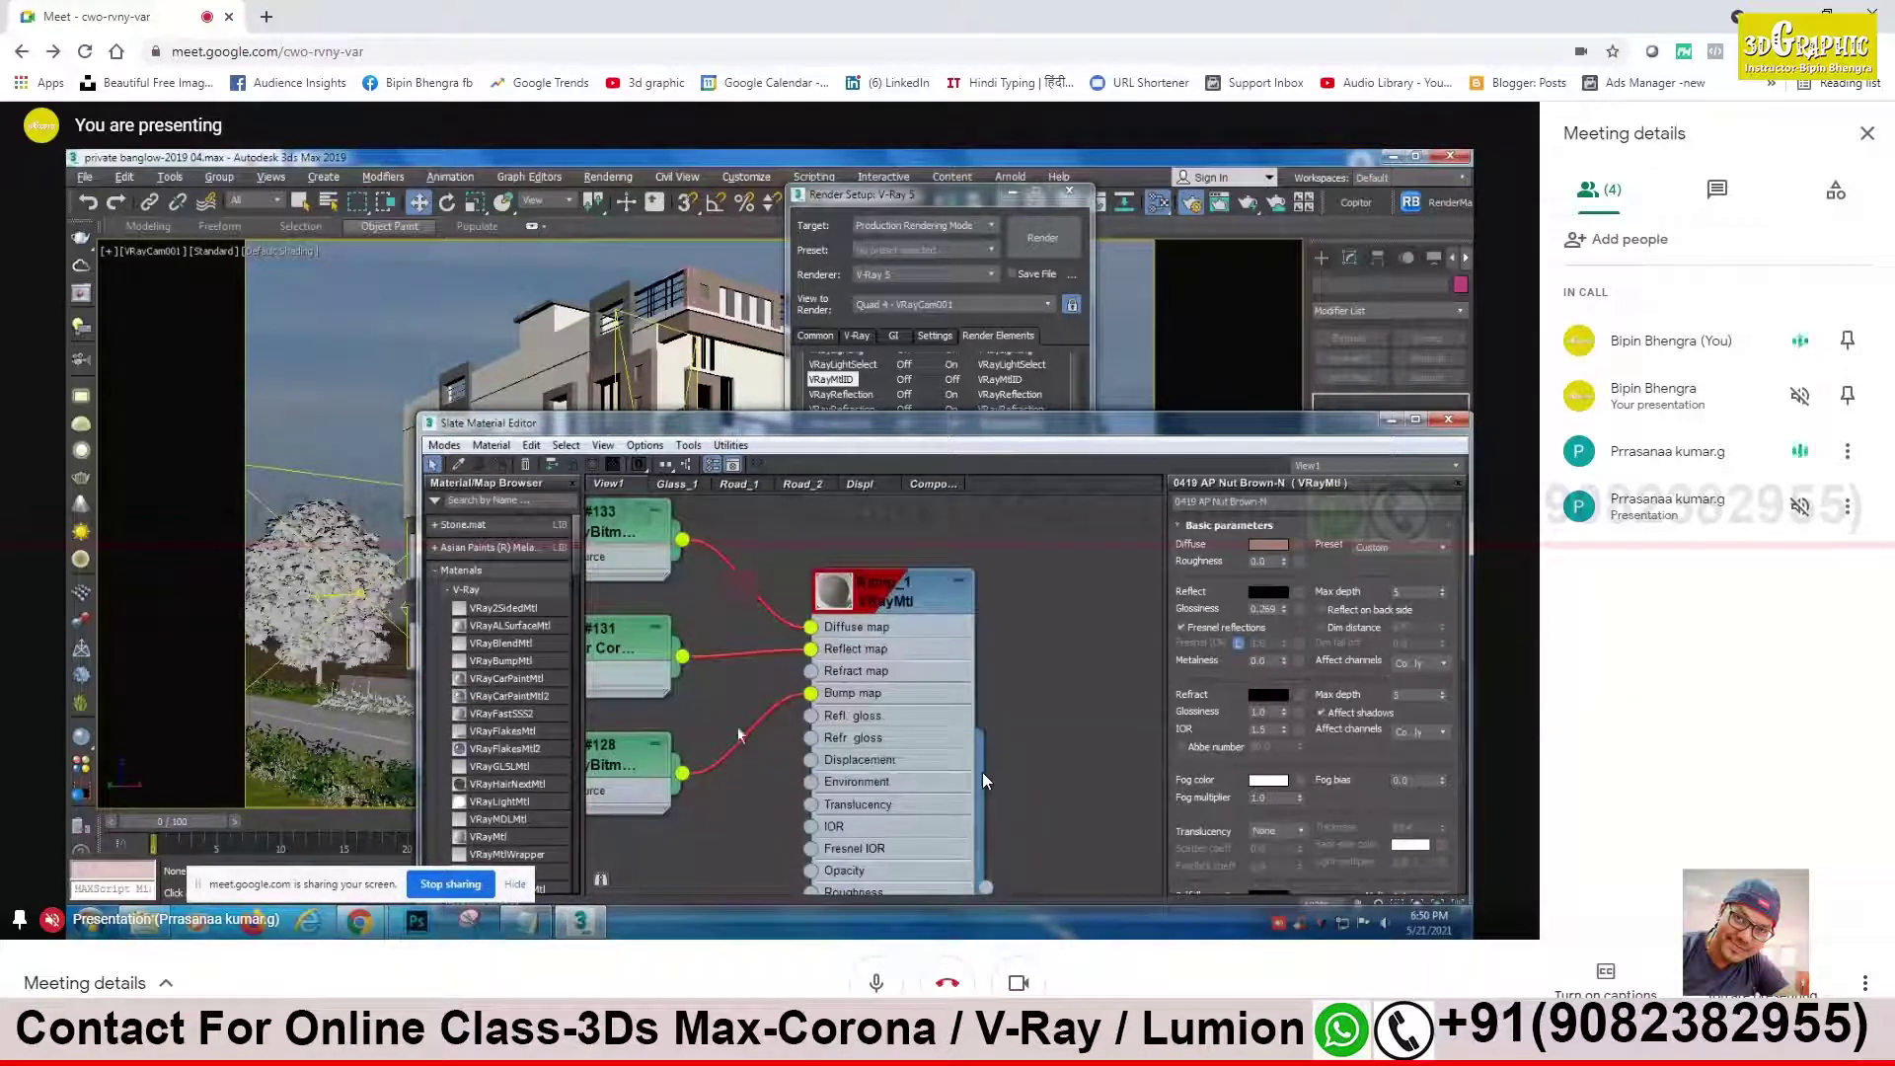
scroll(945, 736, down, 2)
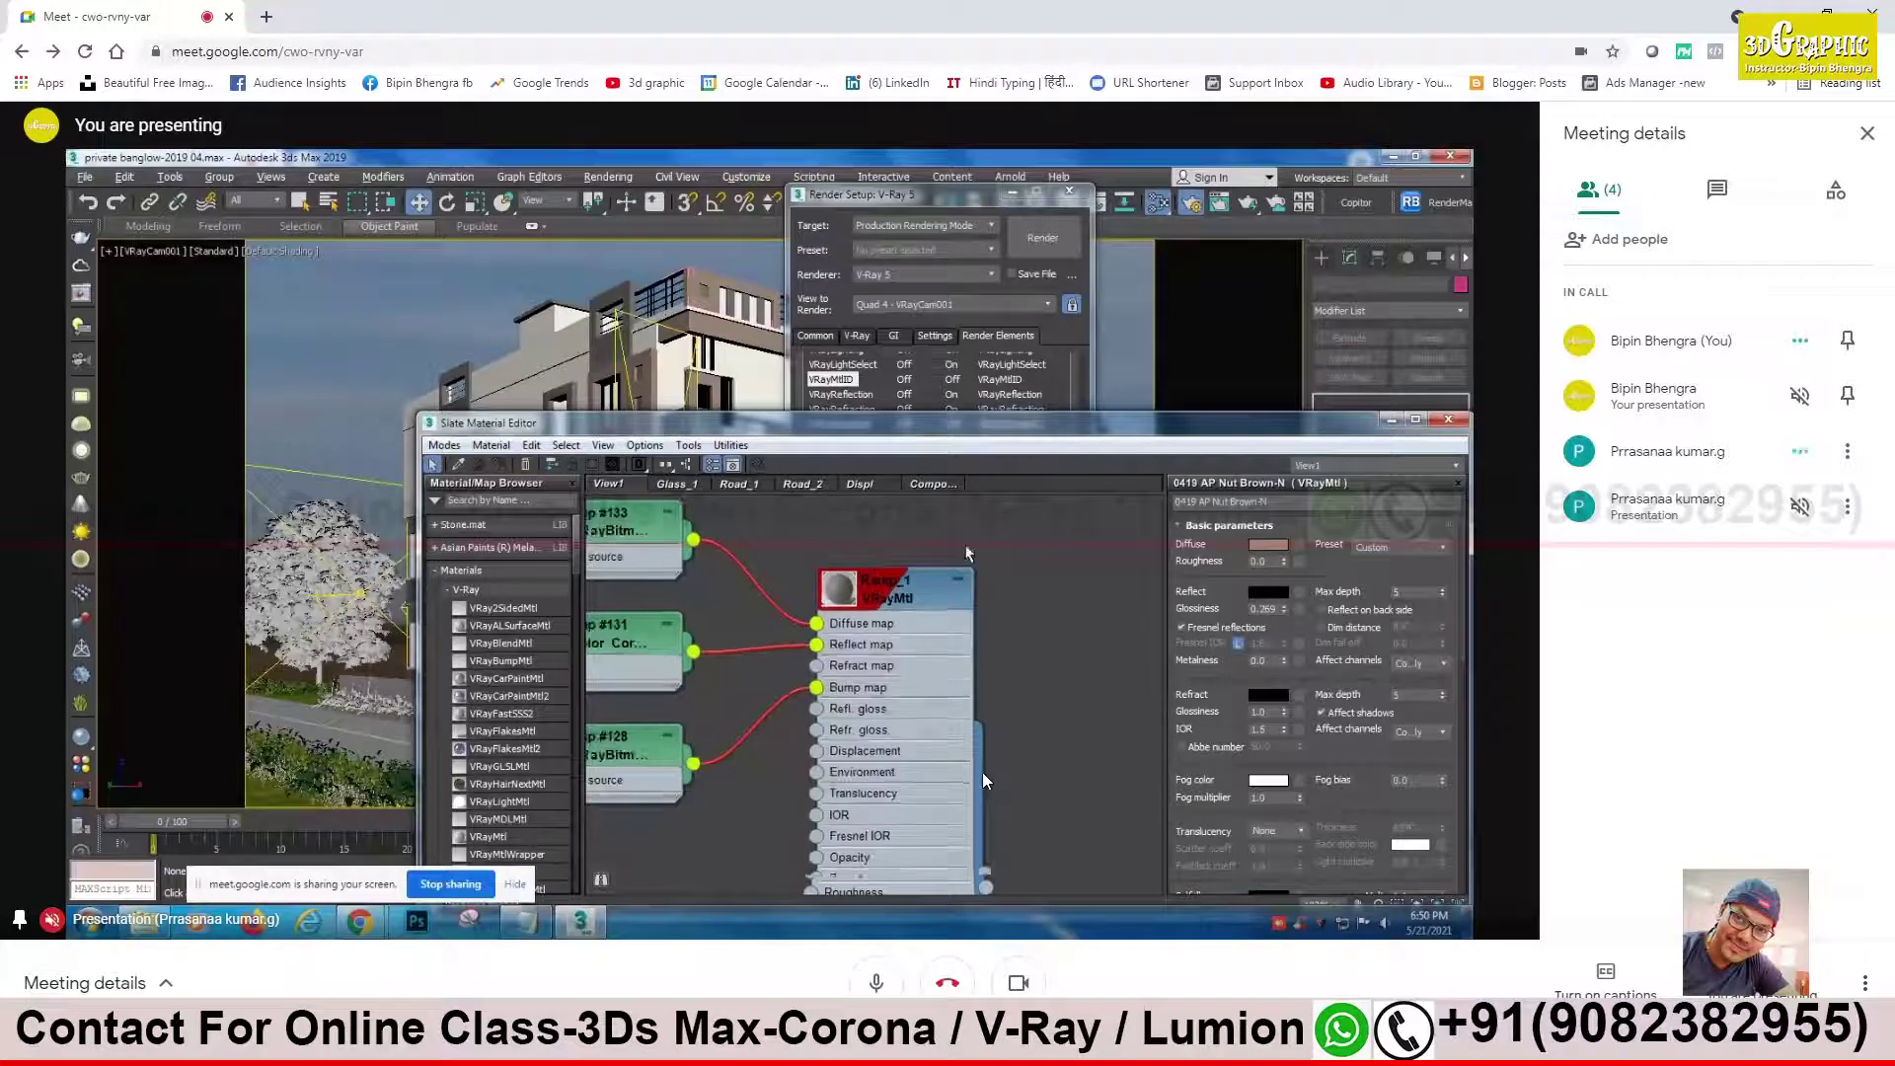
scroll(953, 711, down, 2)
scroll(962, 681, down, 2)
scroll(972, 653, down, 2)
scroll(940, 637, down, 2)
scroll(909, 631, down, 2)
scroll(877, 624, down, 2)
scroll(845, 618, down, 2)
scroll(846, 625, up, 2)
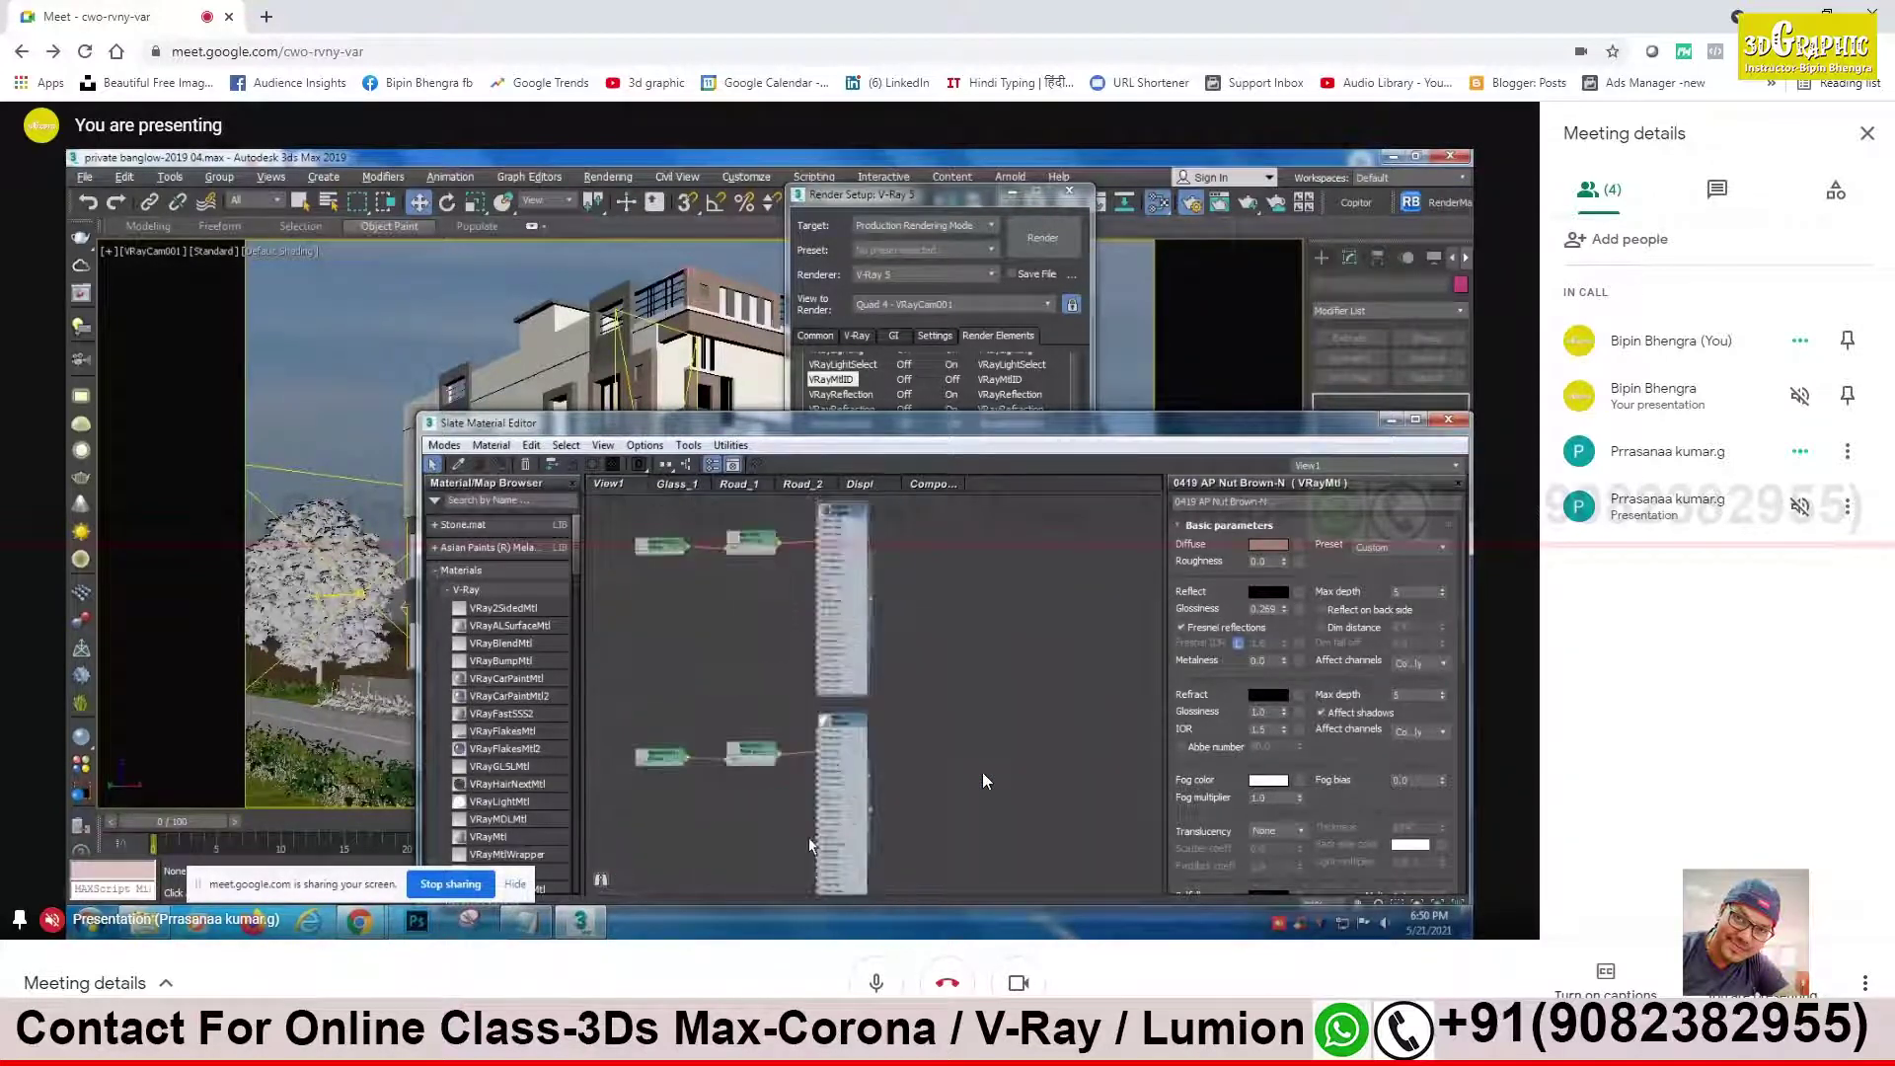
scroll(845, 637, up, 2)
scroll(844, 651, up, 2)
scroll(842, 666, up, 2)
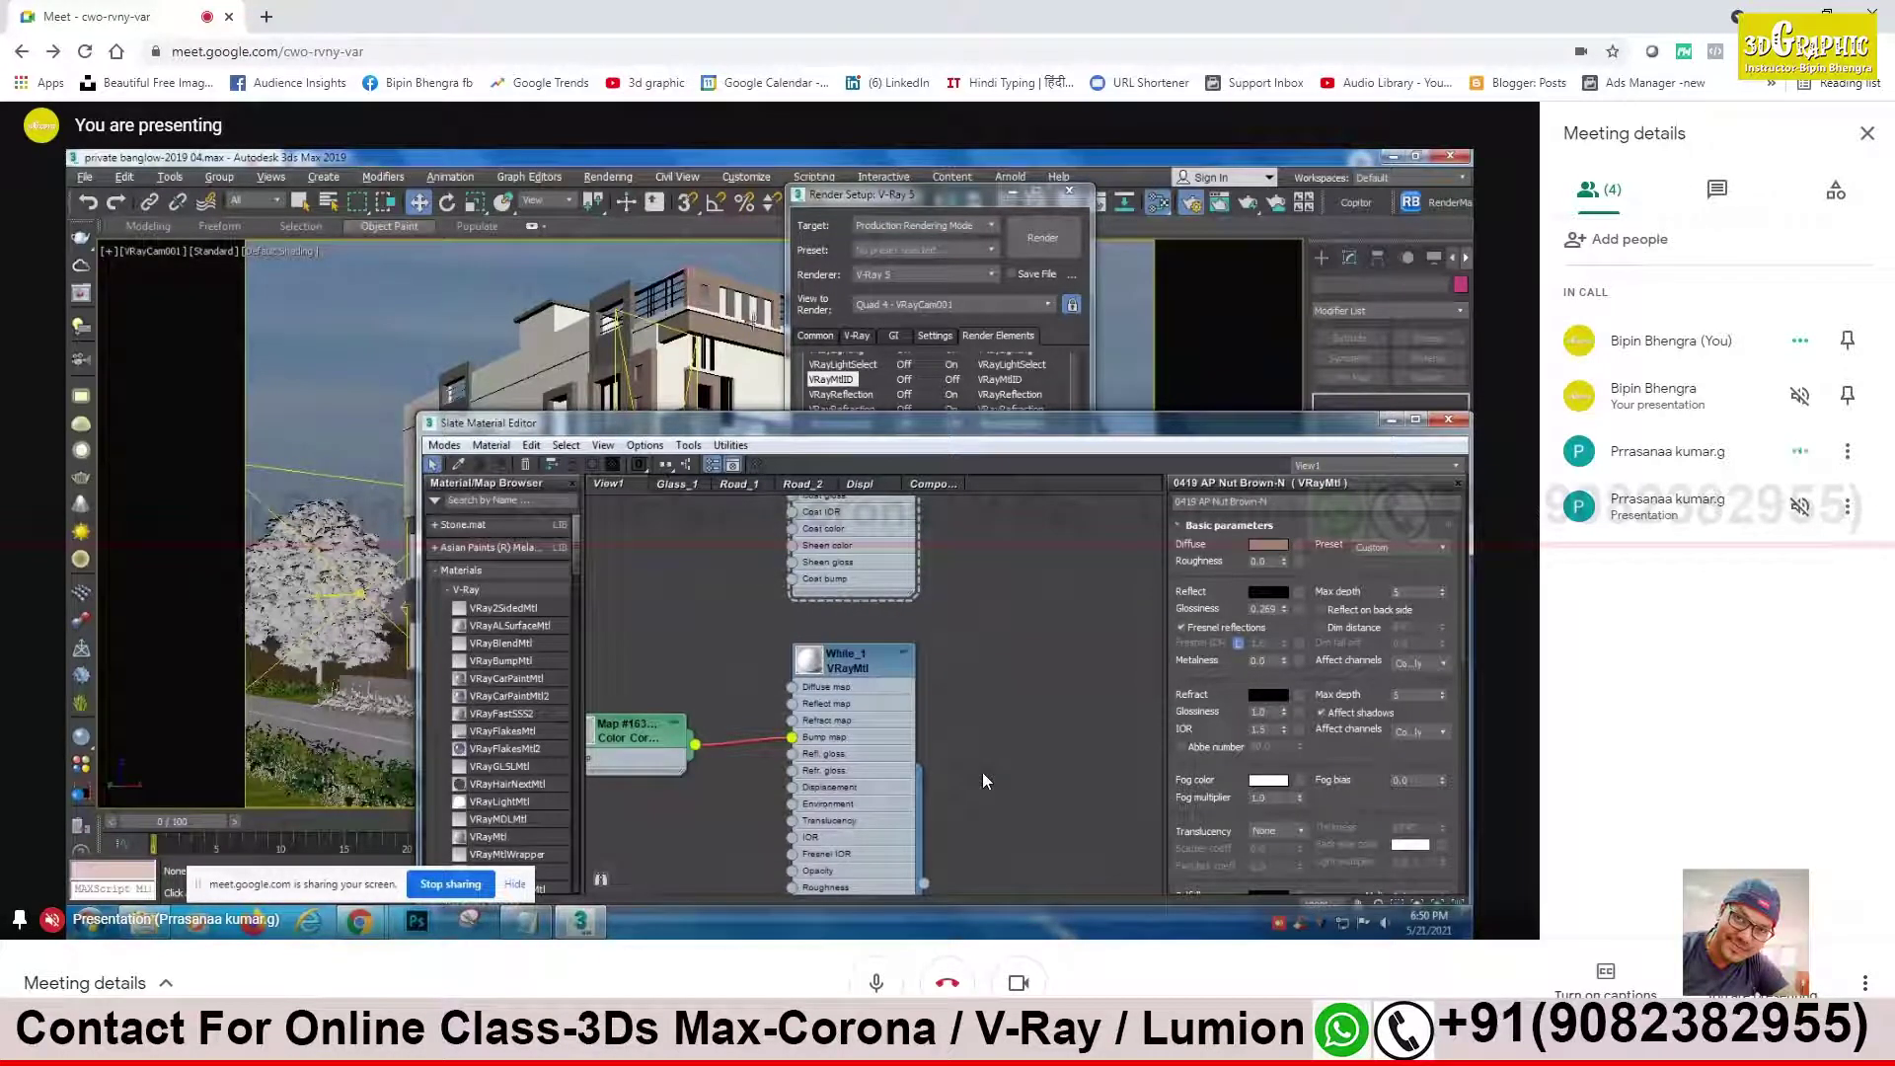
click(863, 666)
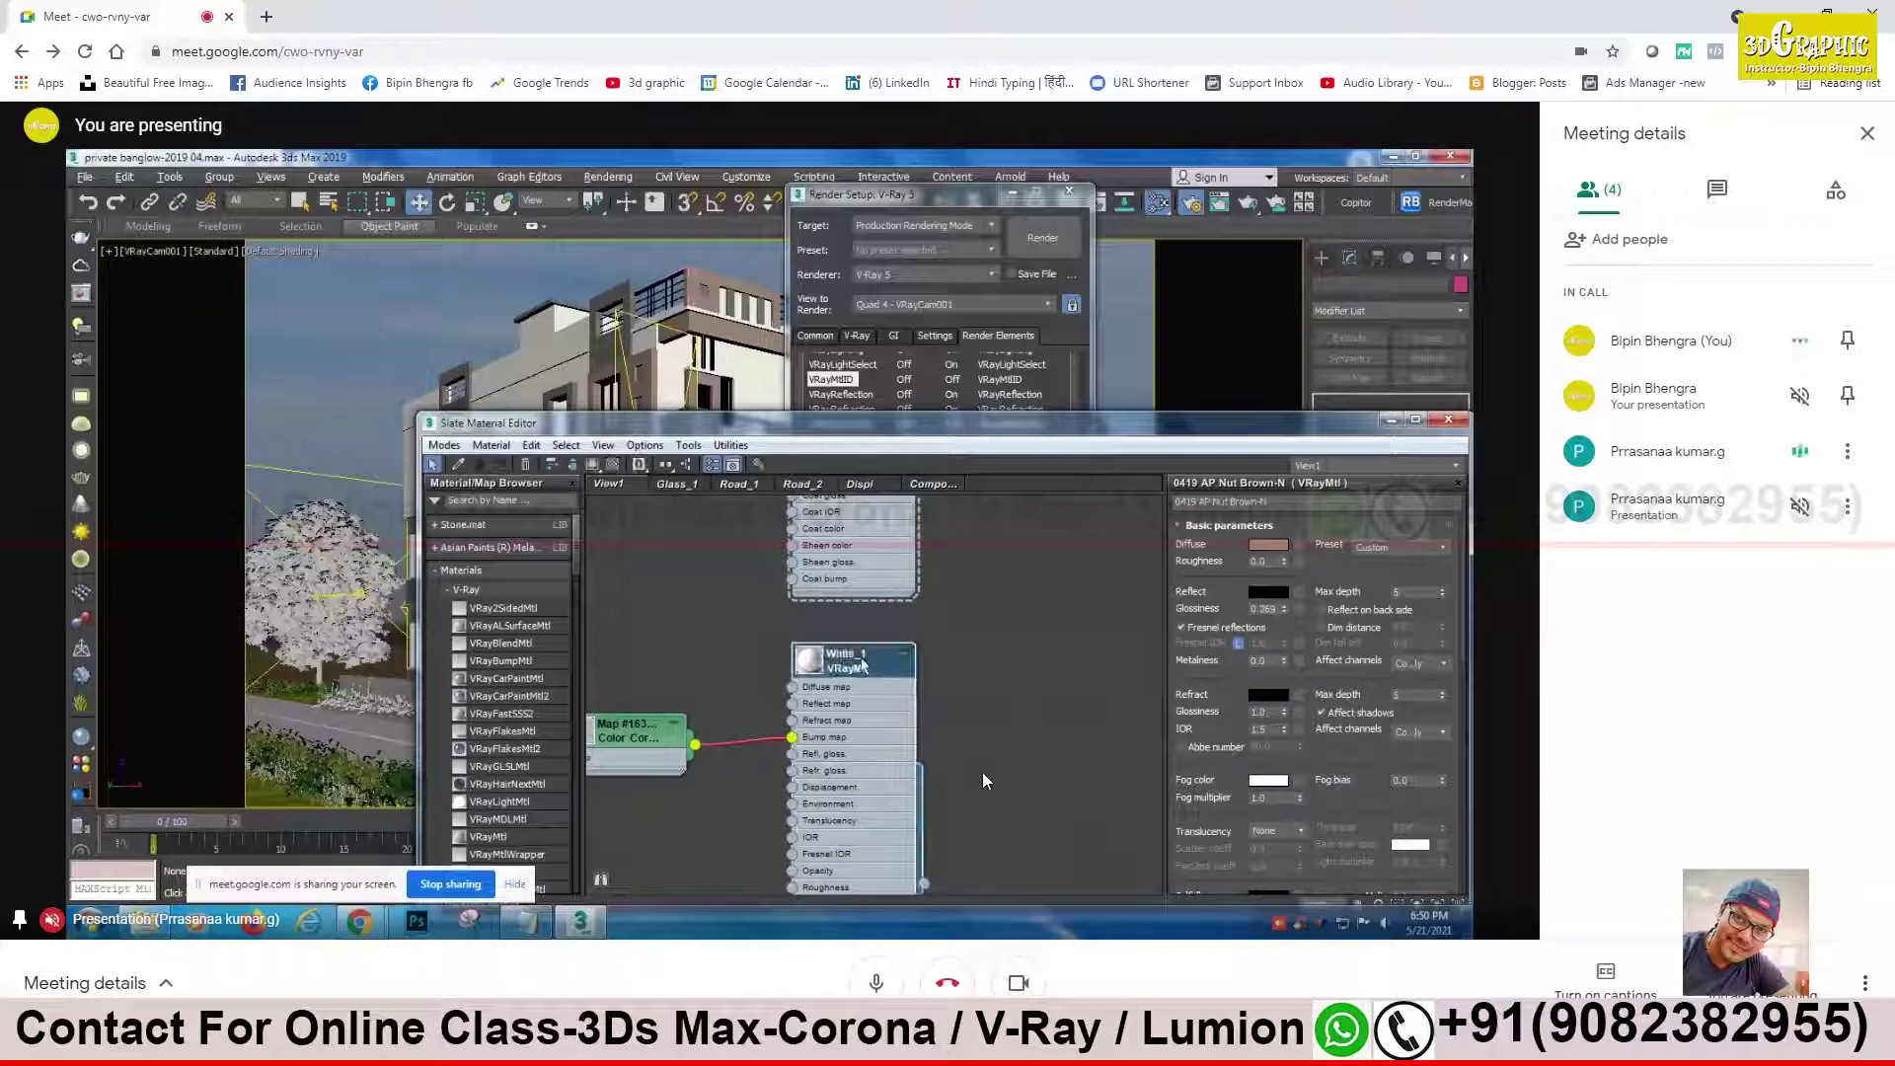
mouse_move(638, 464)
mouse_down()
mouse_move(654, 521)
mouse_move(642, 509)
mouse_up()
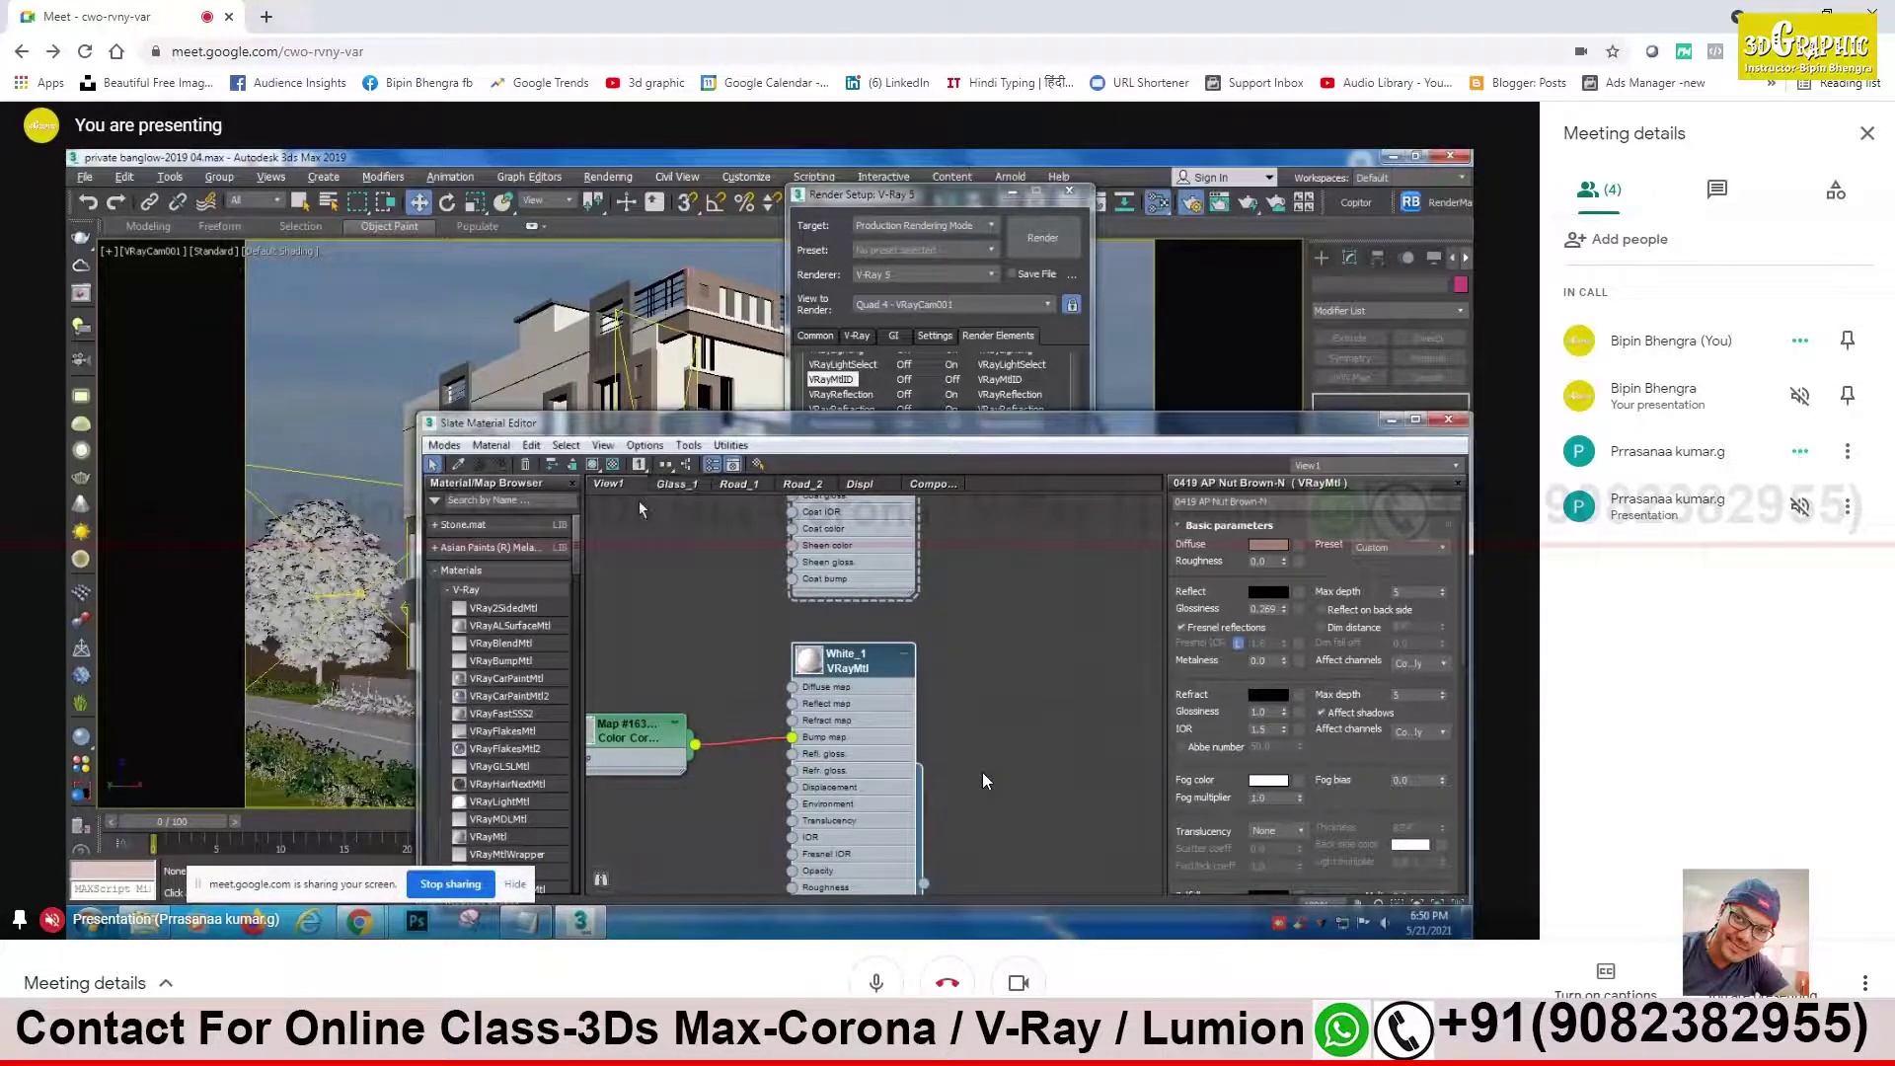
click(1048, 653)
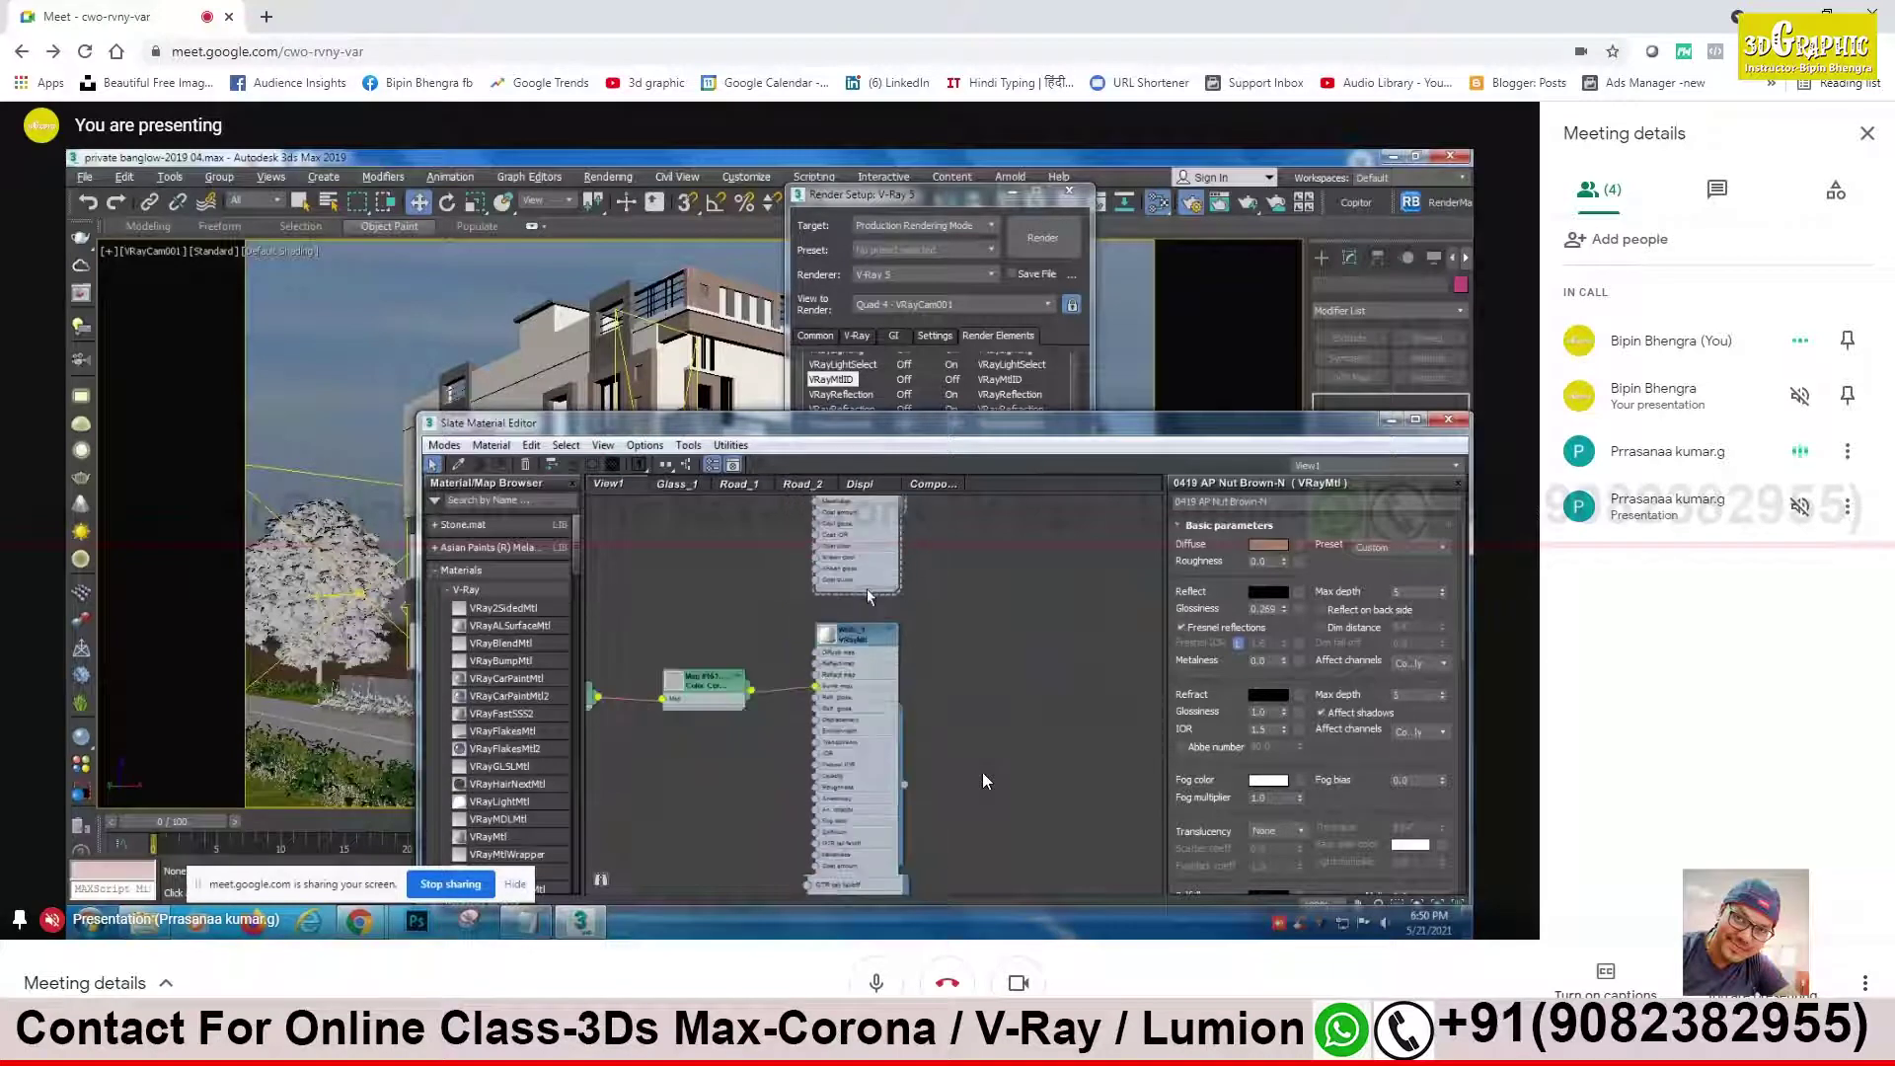
scroll(872, 812, down, 3)
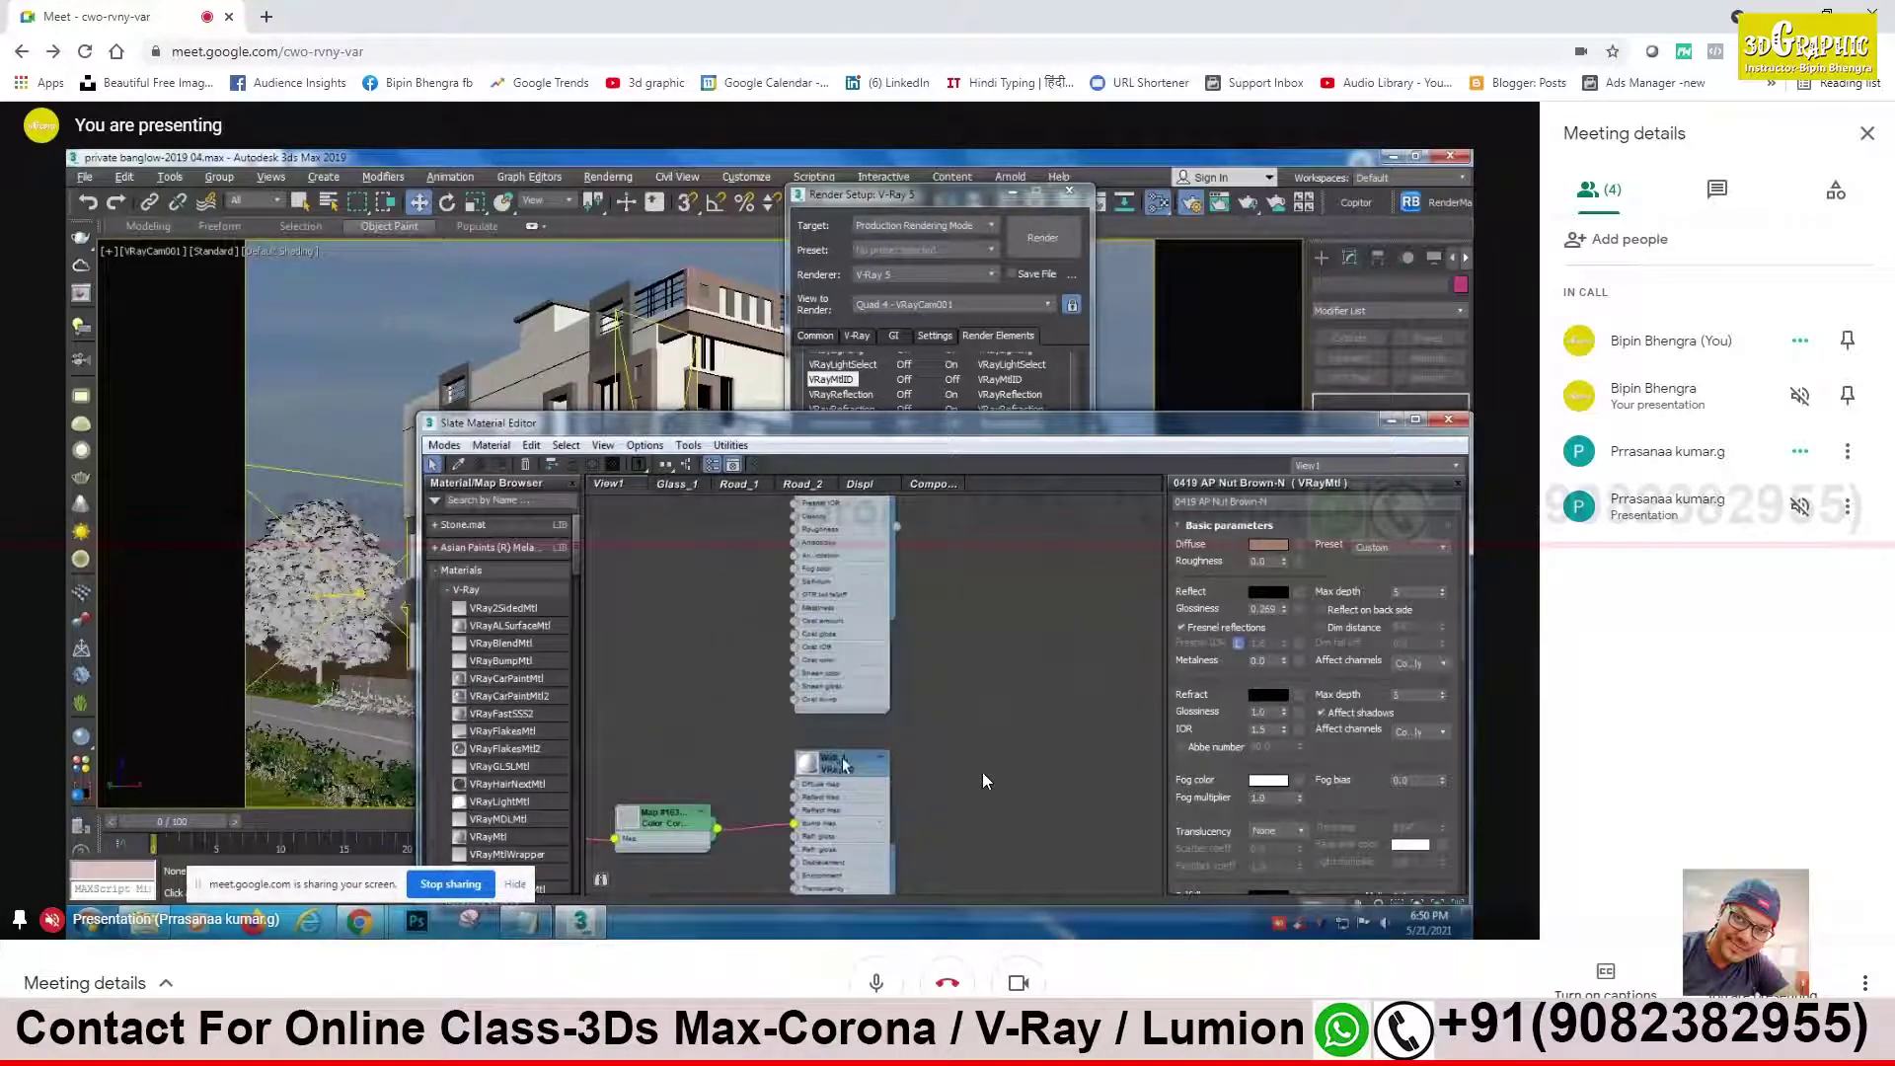
click(844, 765)
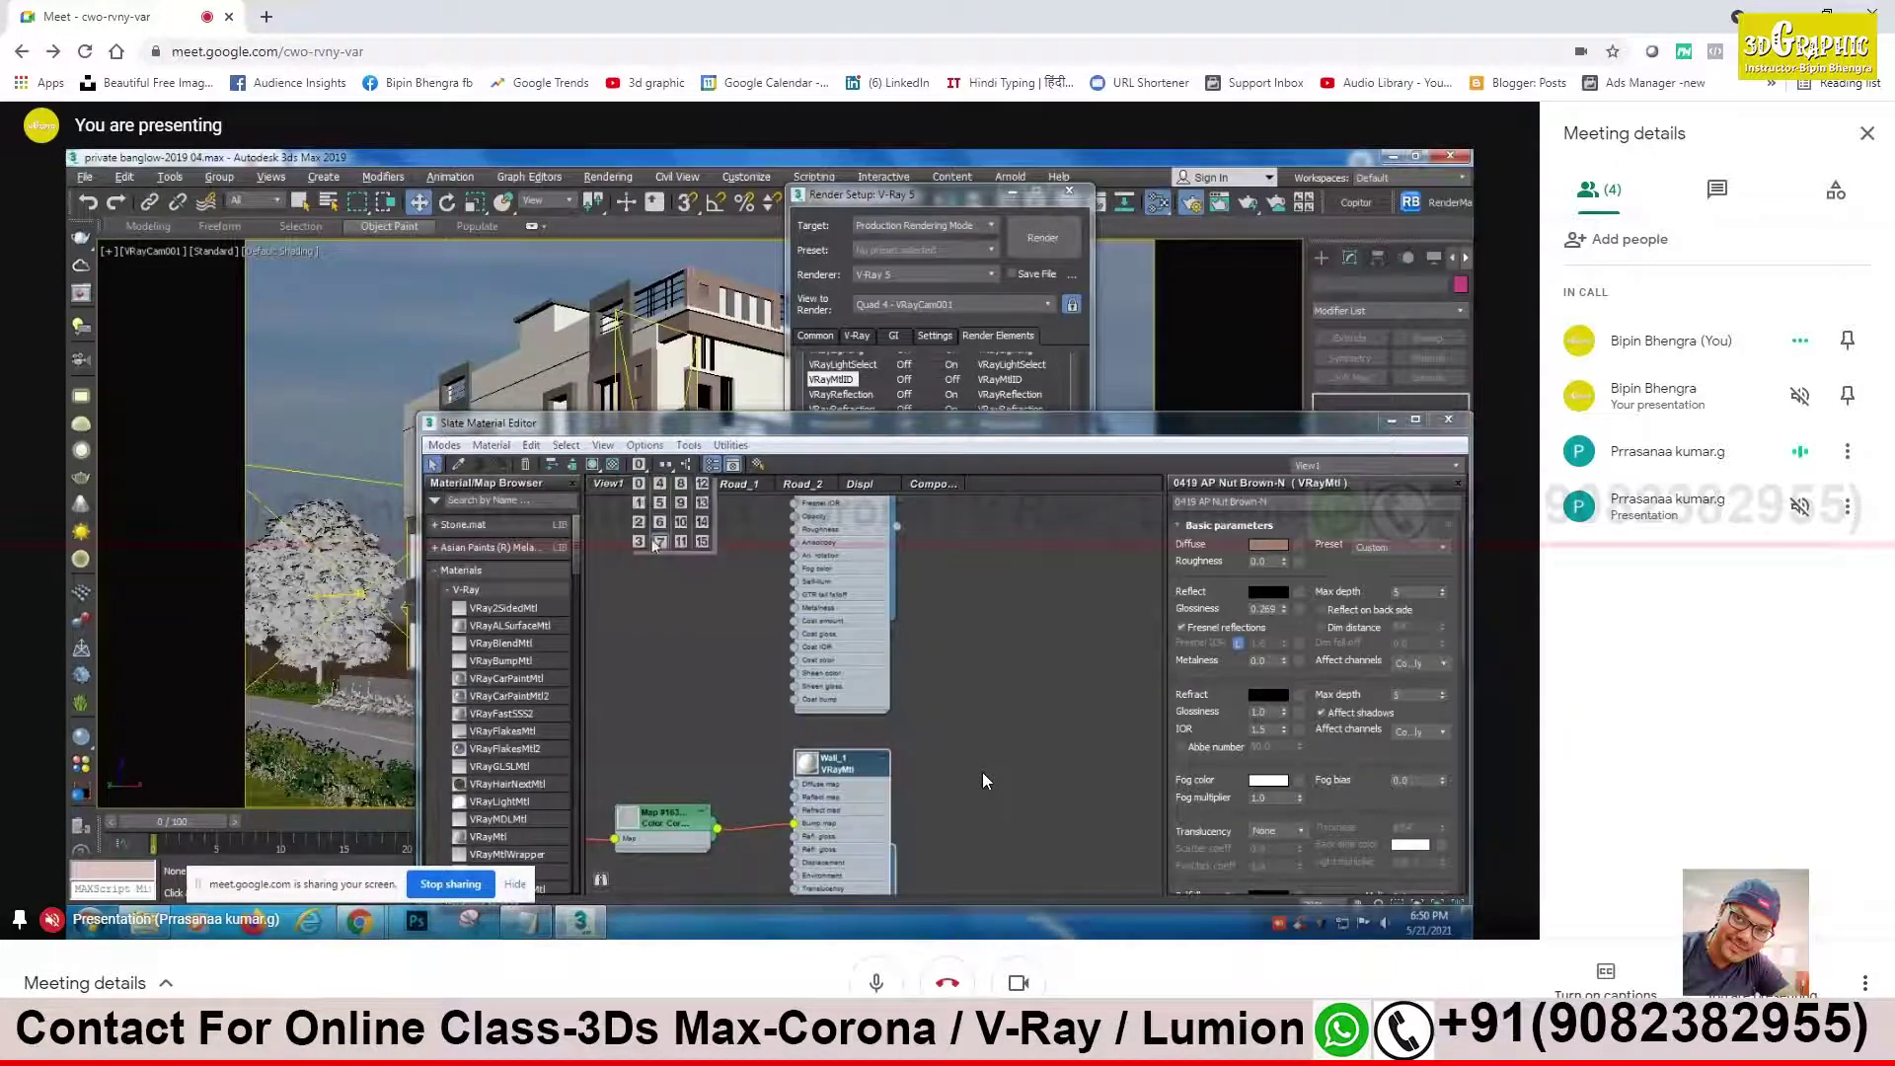
click(993, 655)
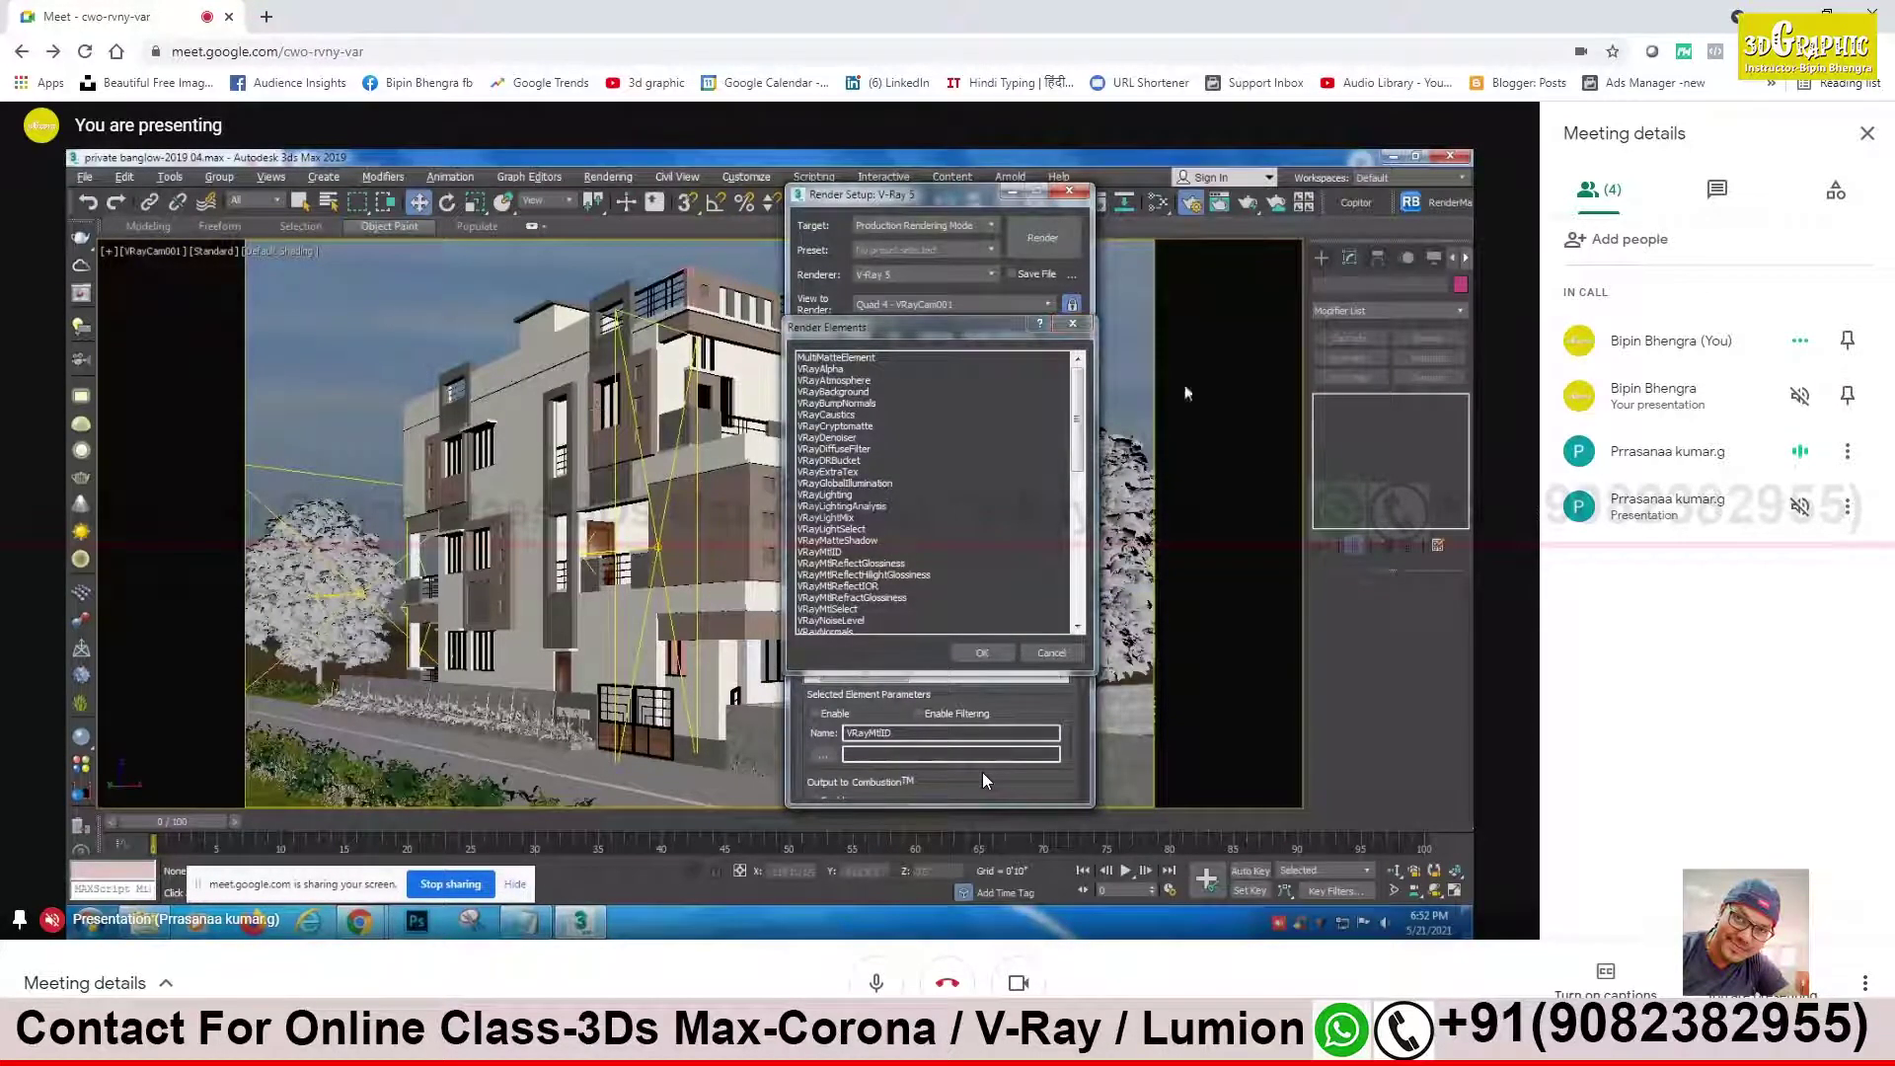
Step: Close the Render Elements picker without adding anything and open the Slate Material Editor
click(1080, 330)
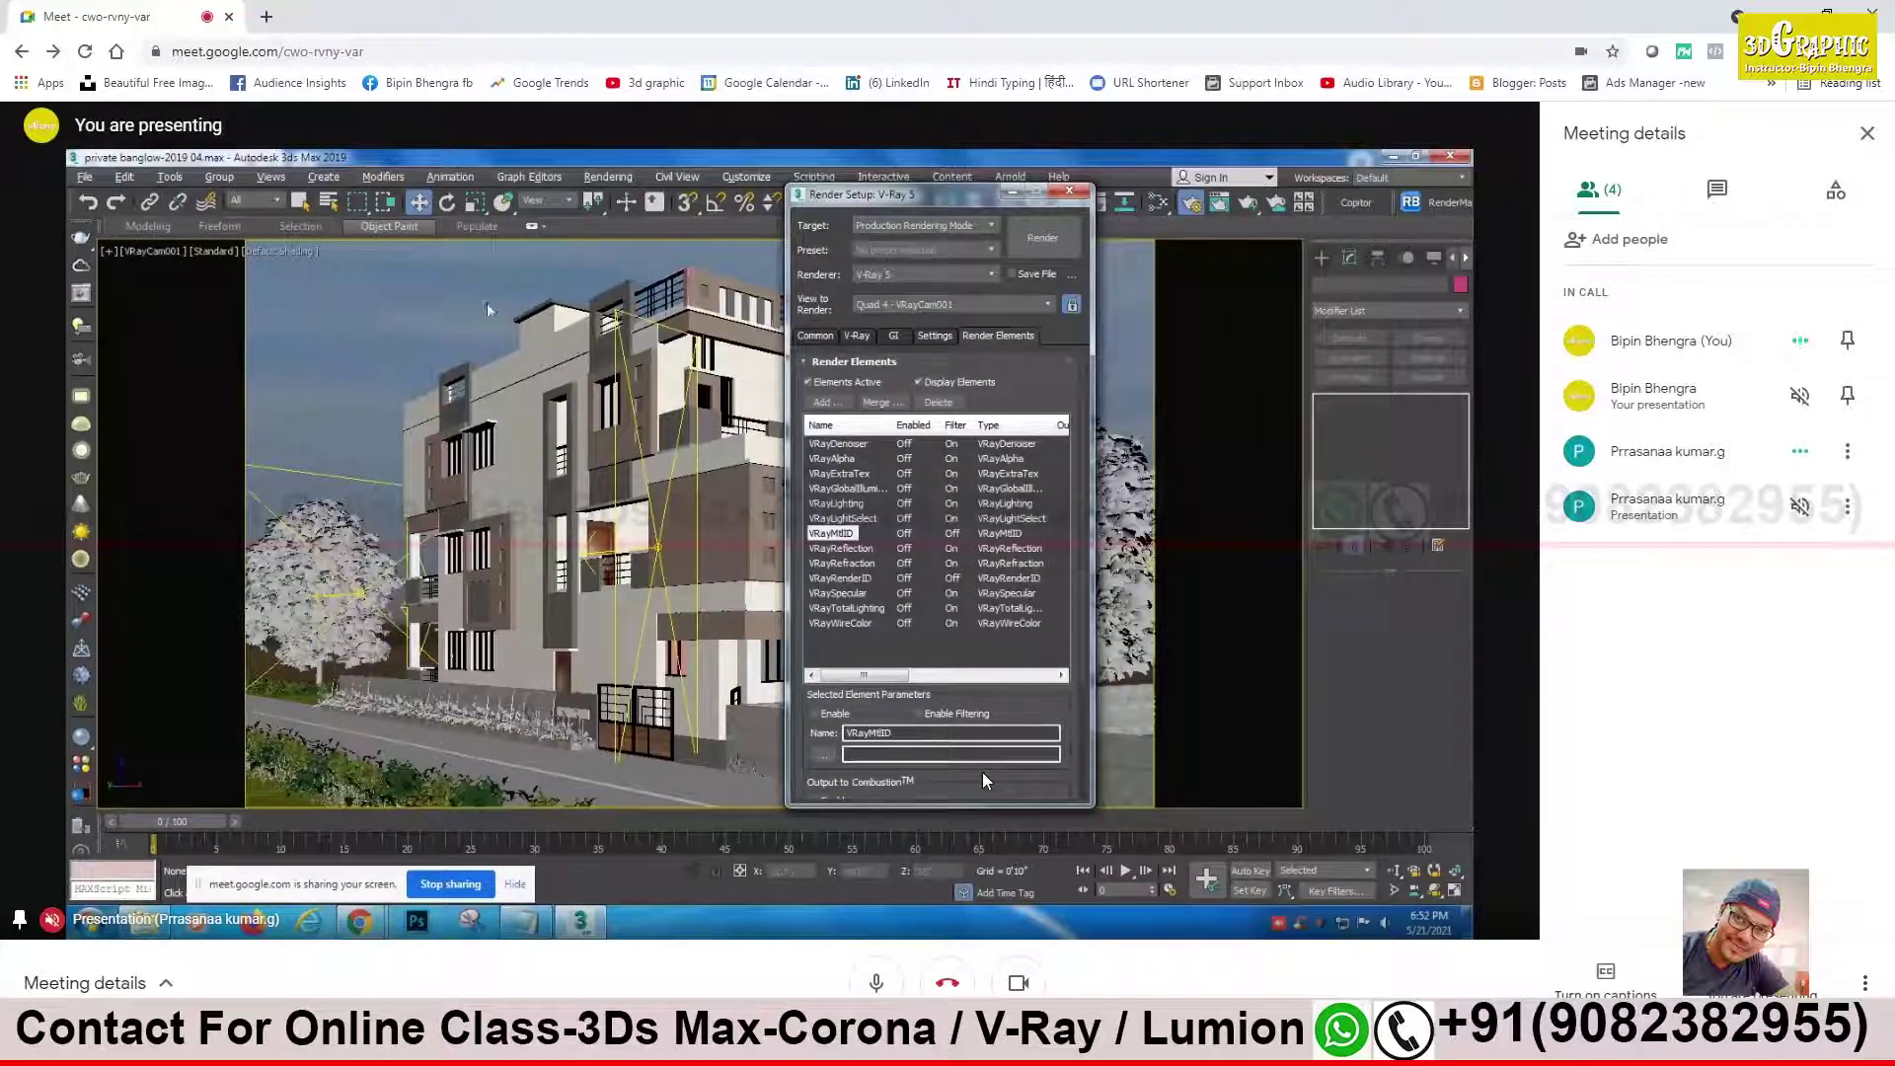
key(m)
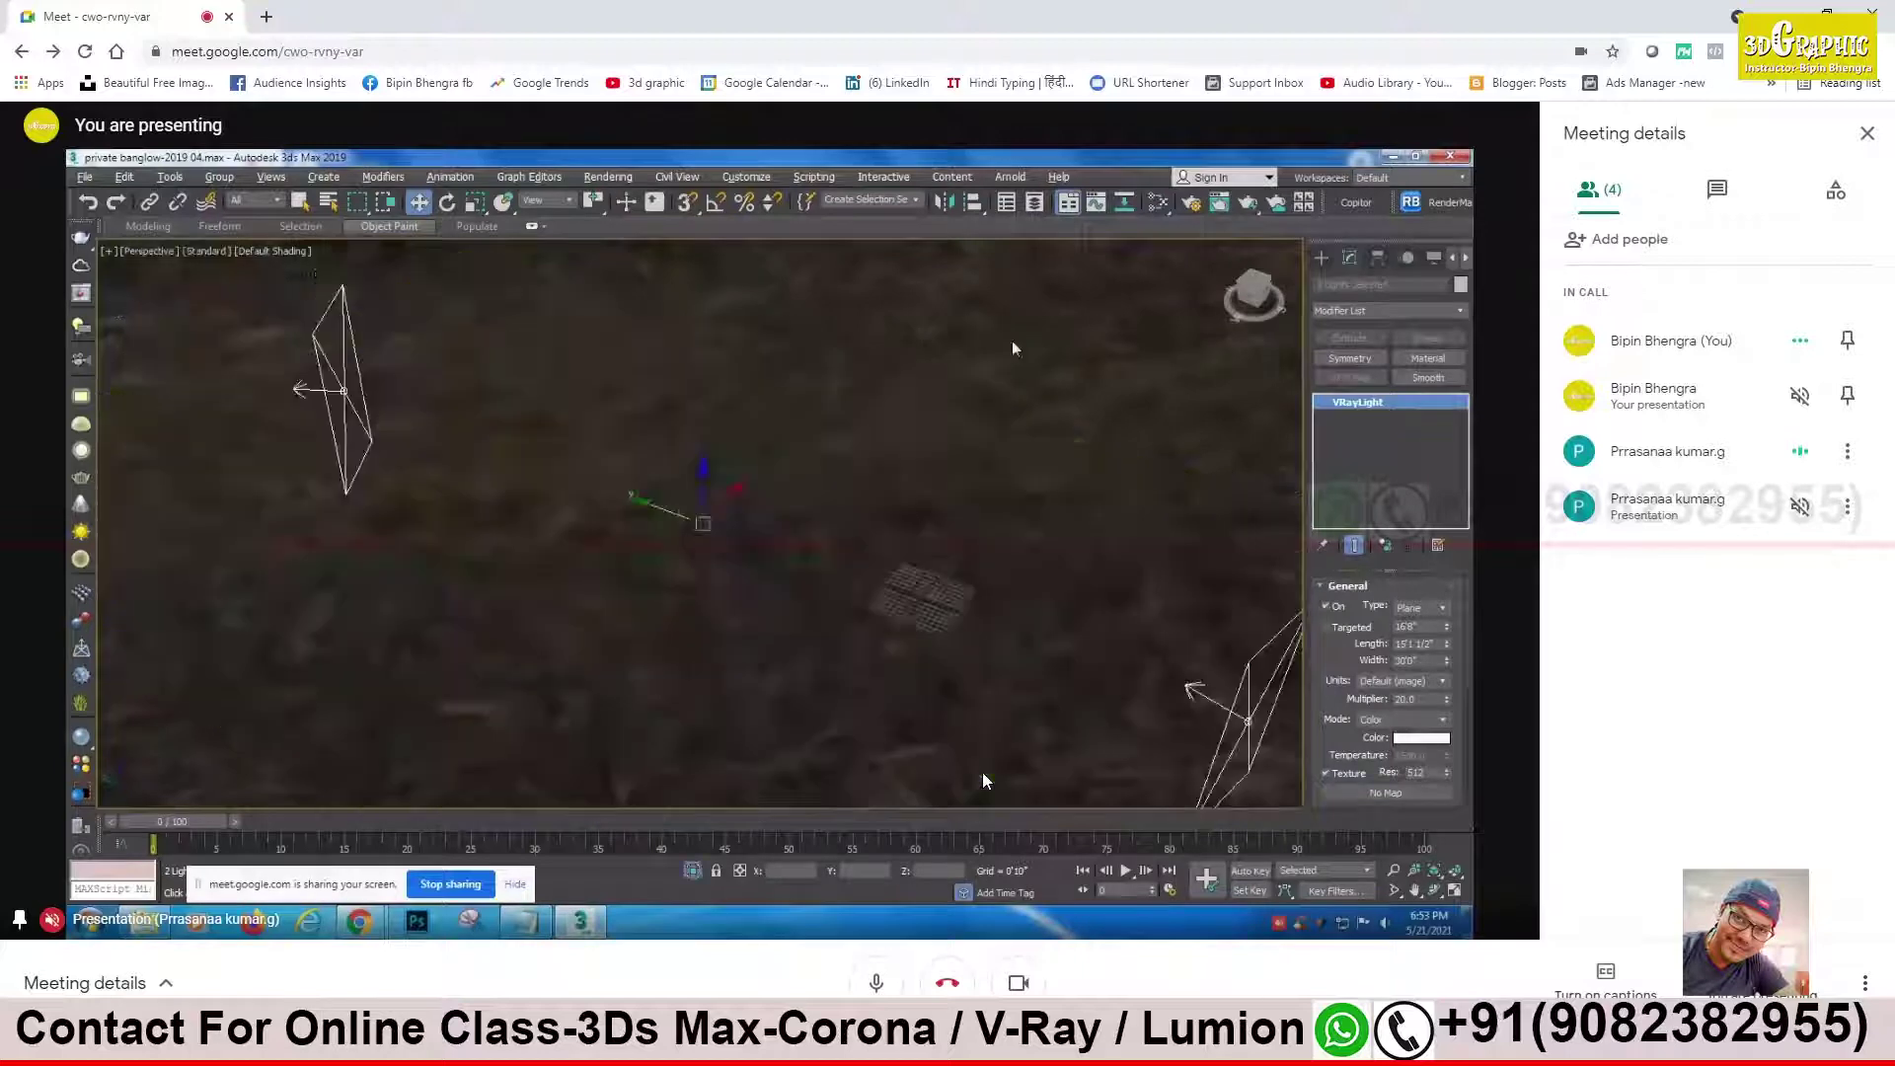
Step: Zoom out in the perspective viewport and select the right tree light
scroll(1004, 359, down, 3)
click(894, 499)
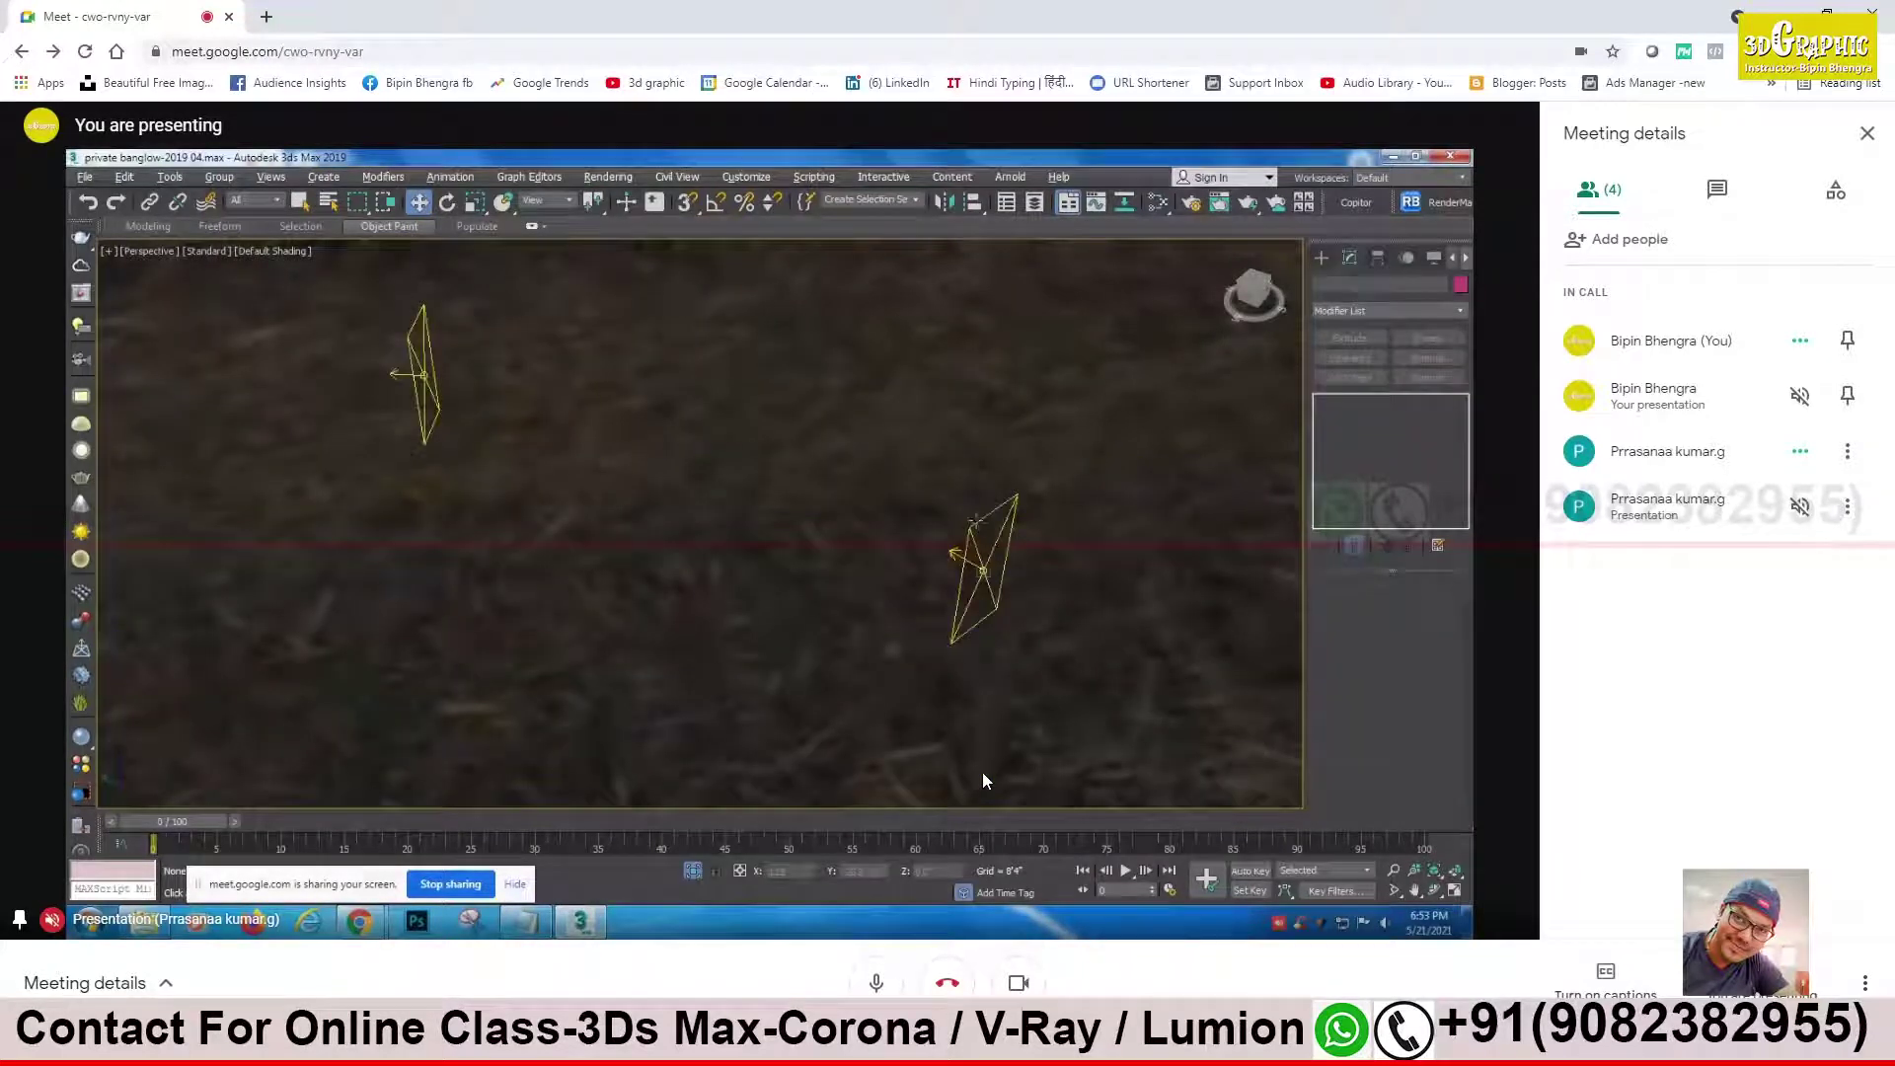
Step: Put the left and right tree lights on a new layer, Layer001, then reselect both lights
ctrl+click(407, 342)
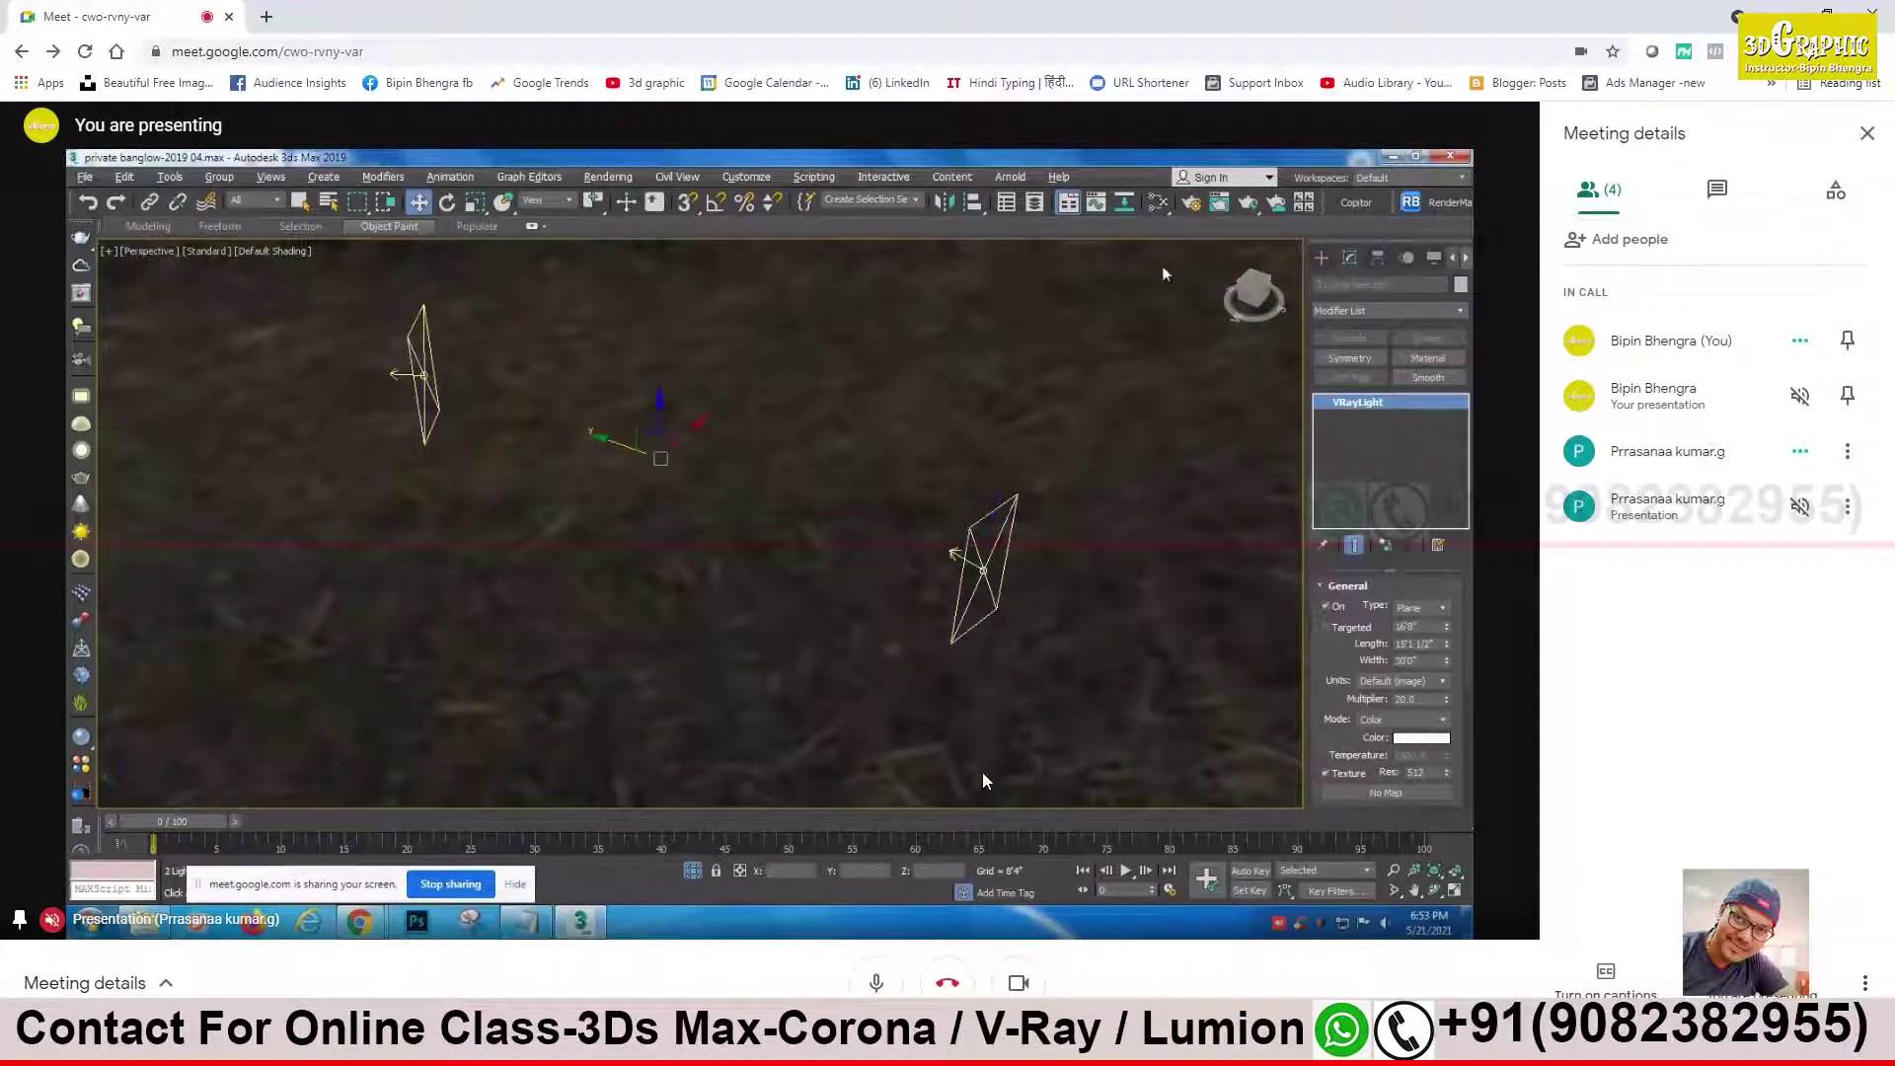
click(1034, 202)
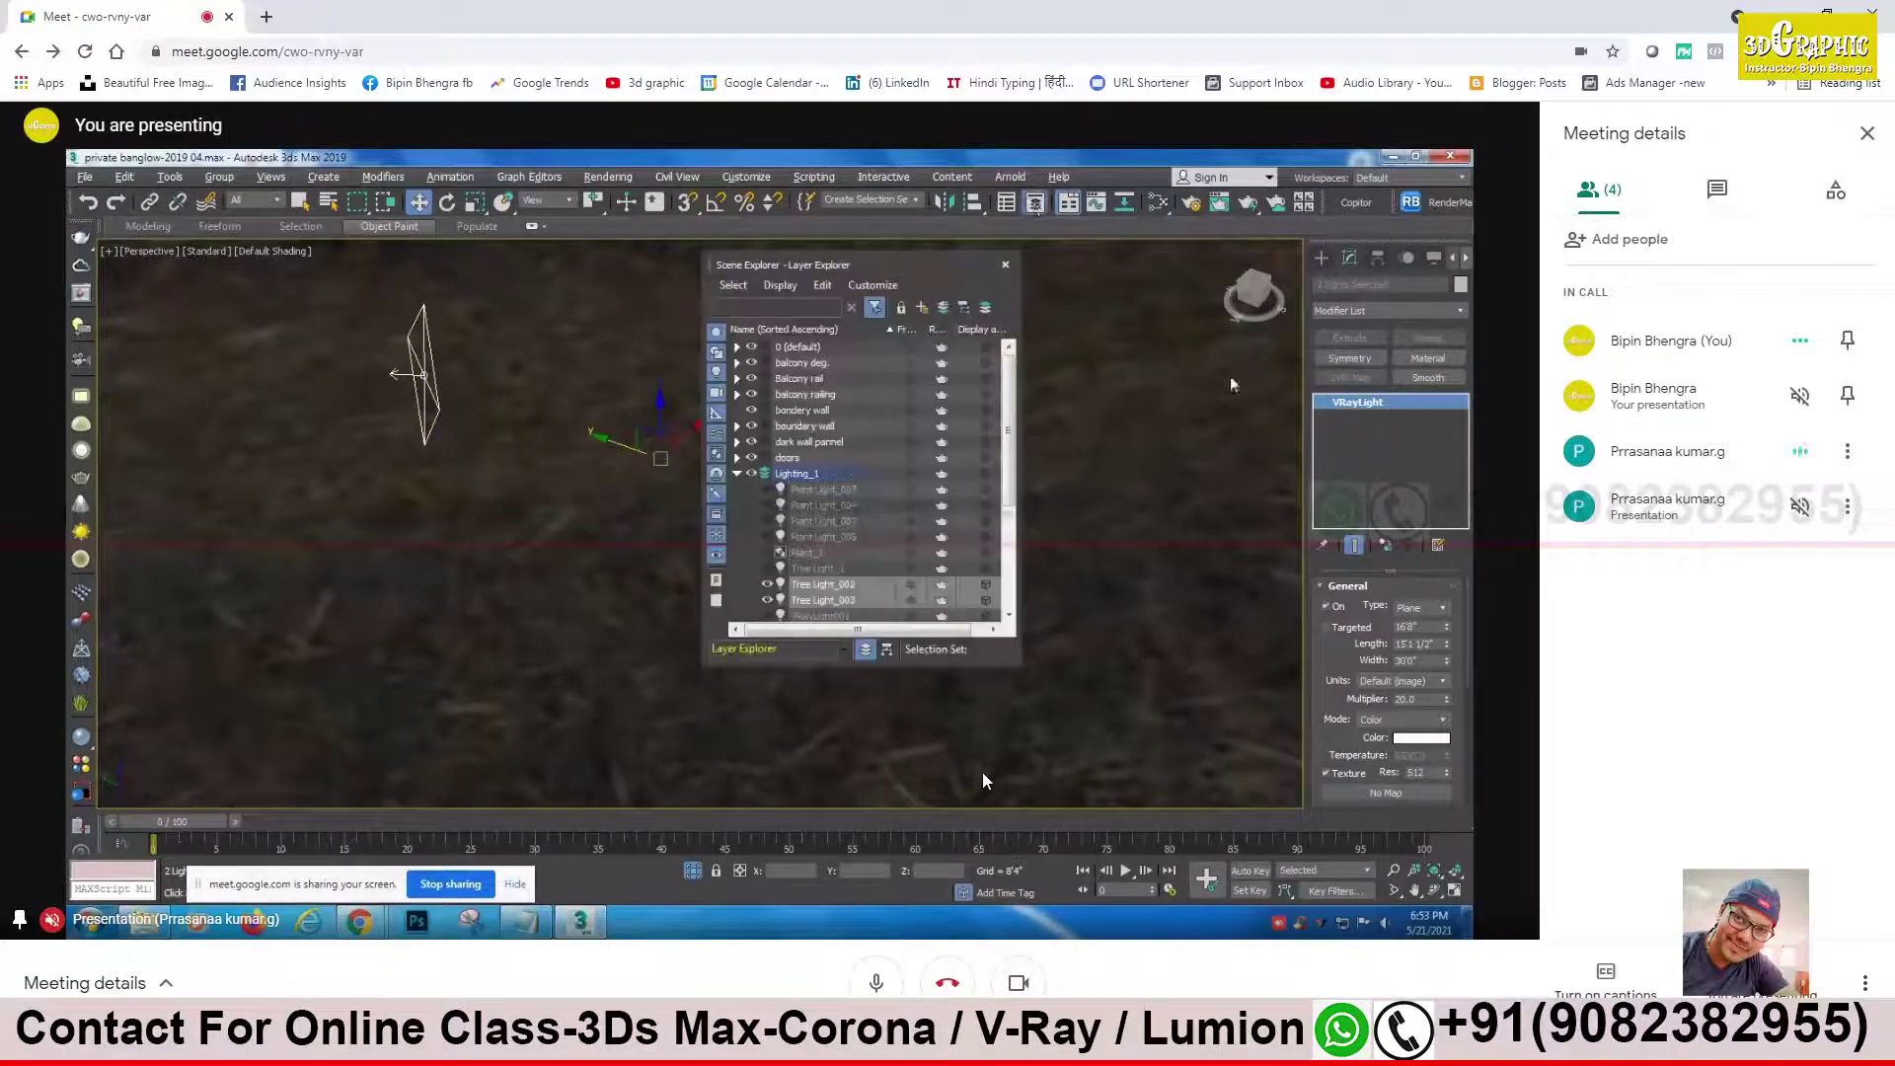
click(921, 306)
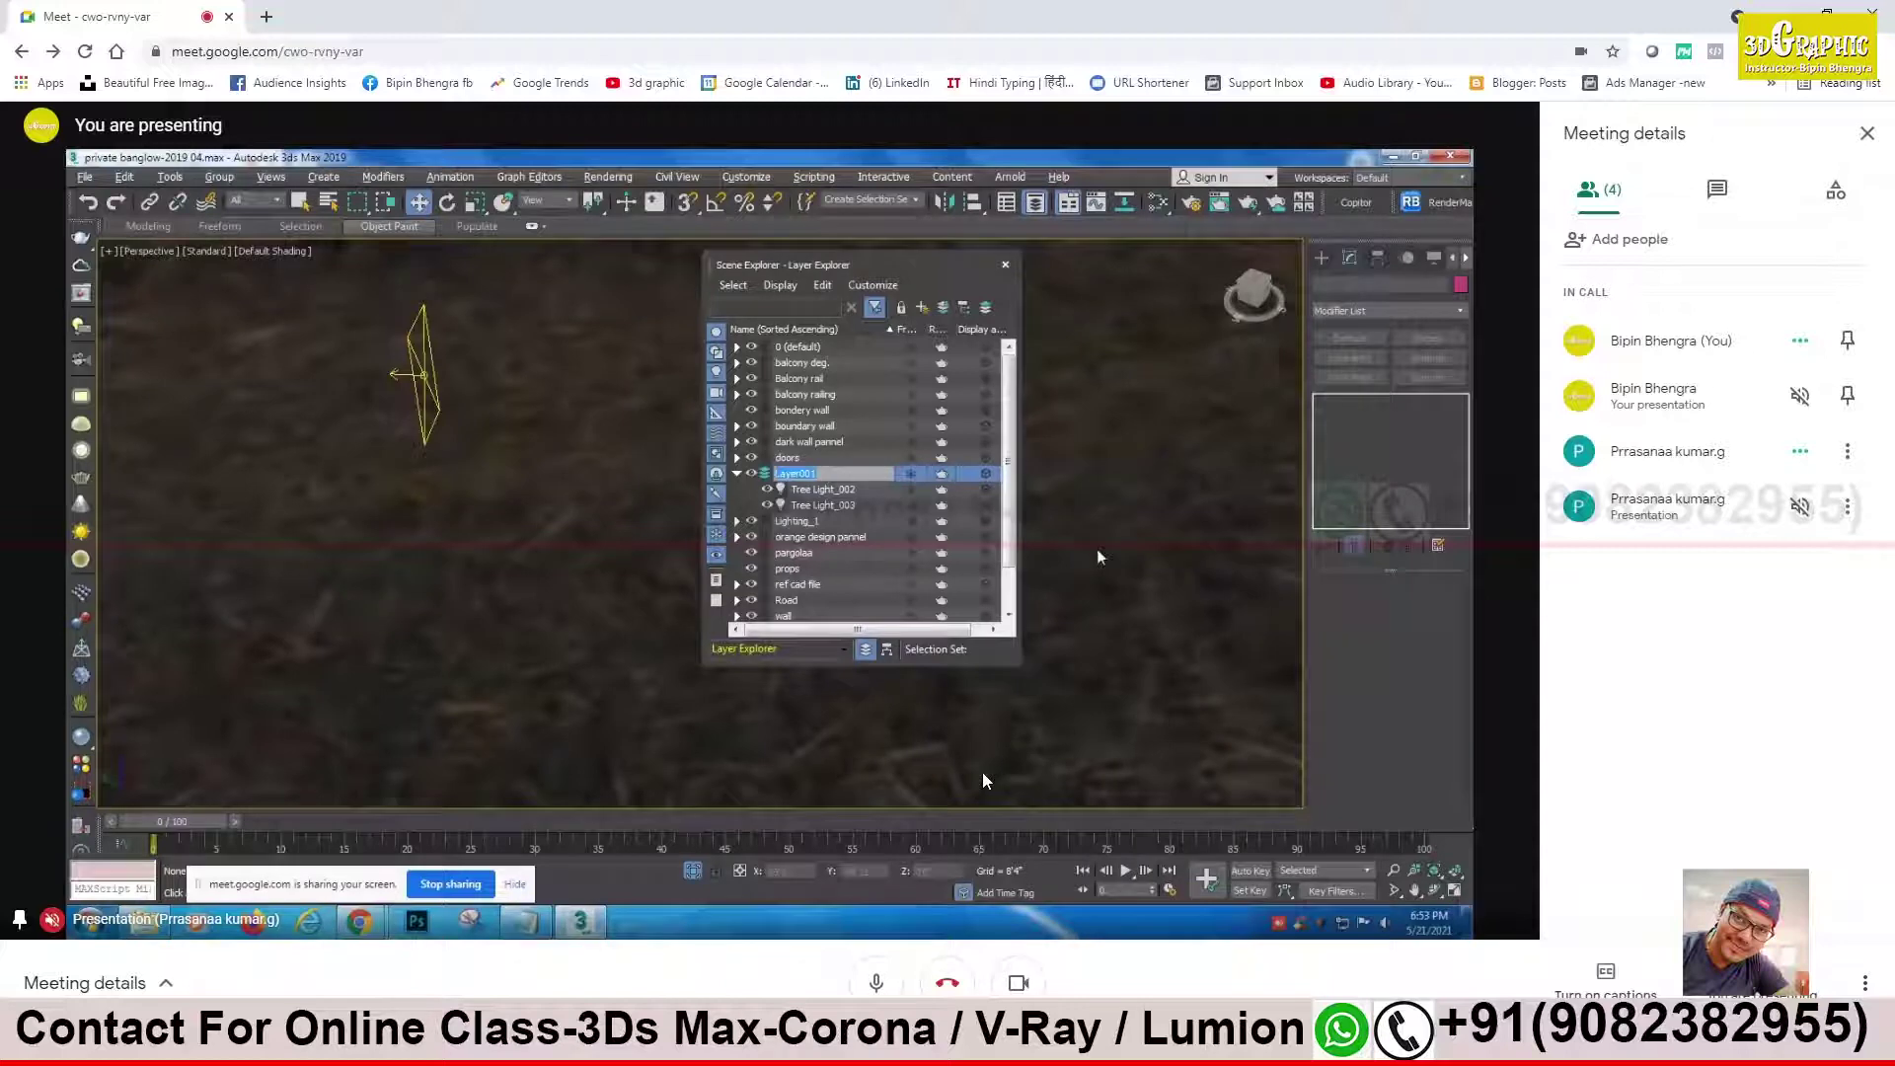
click(1005, 265)
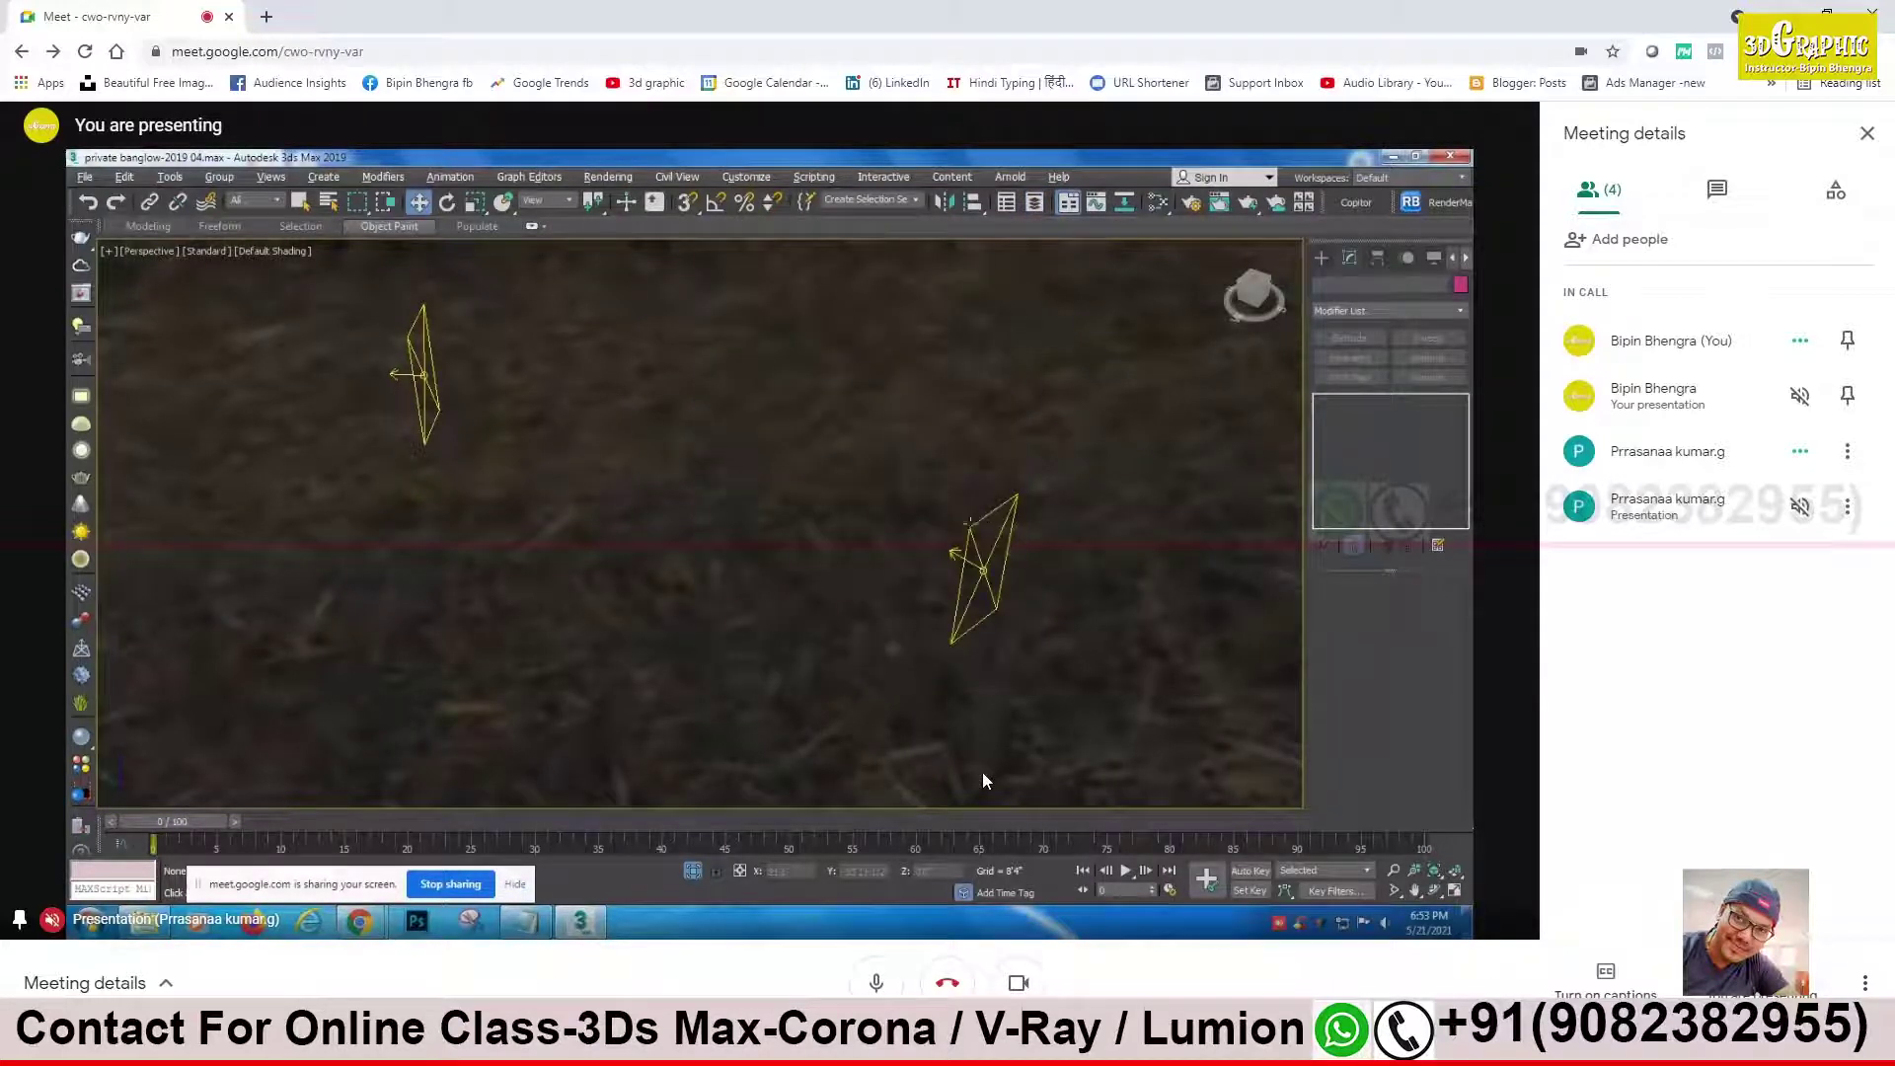
click(943, 521)
ctrl+click(418, 368)
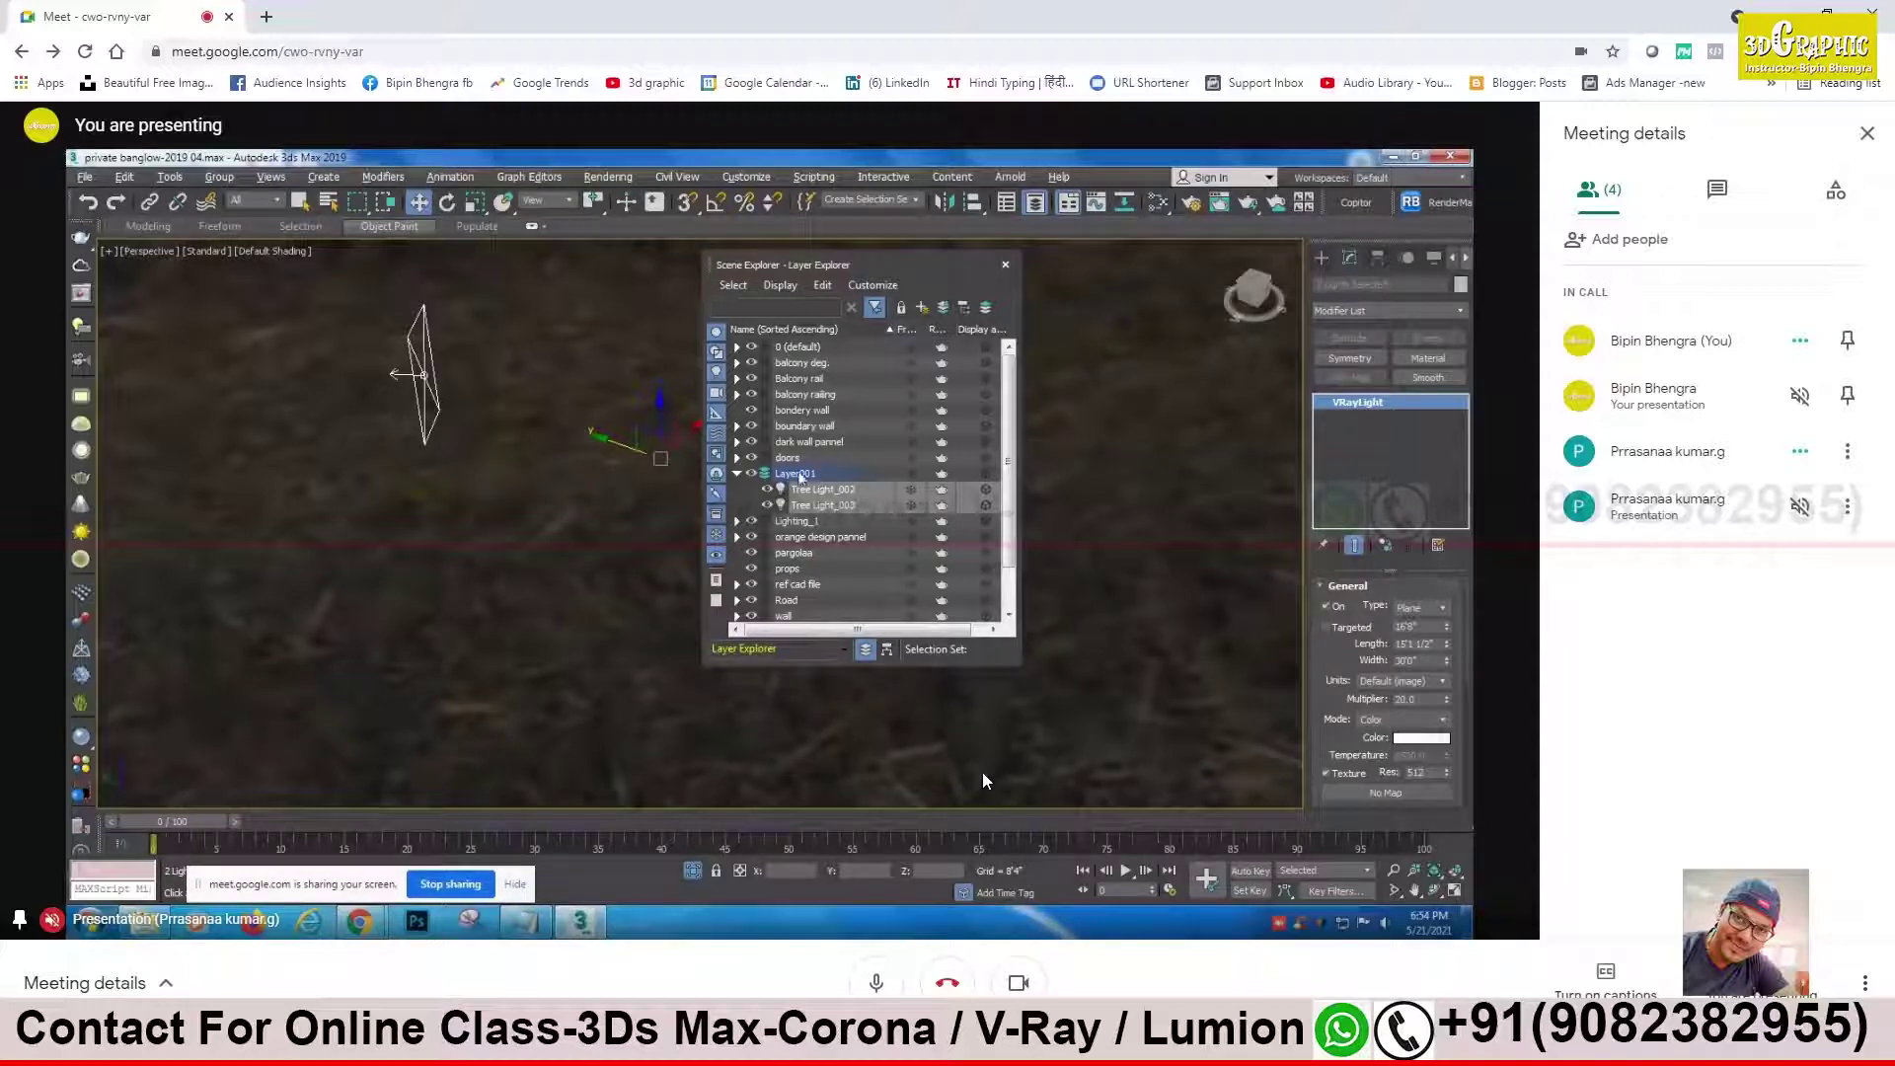
Step: Rename Layer001 to Tree Light_1, close the Layer Explorer and exit isolation mode
click(789, 477)
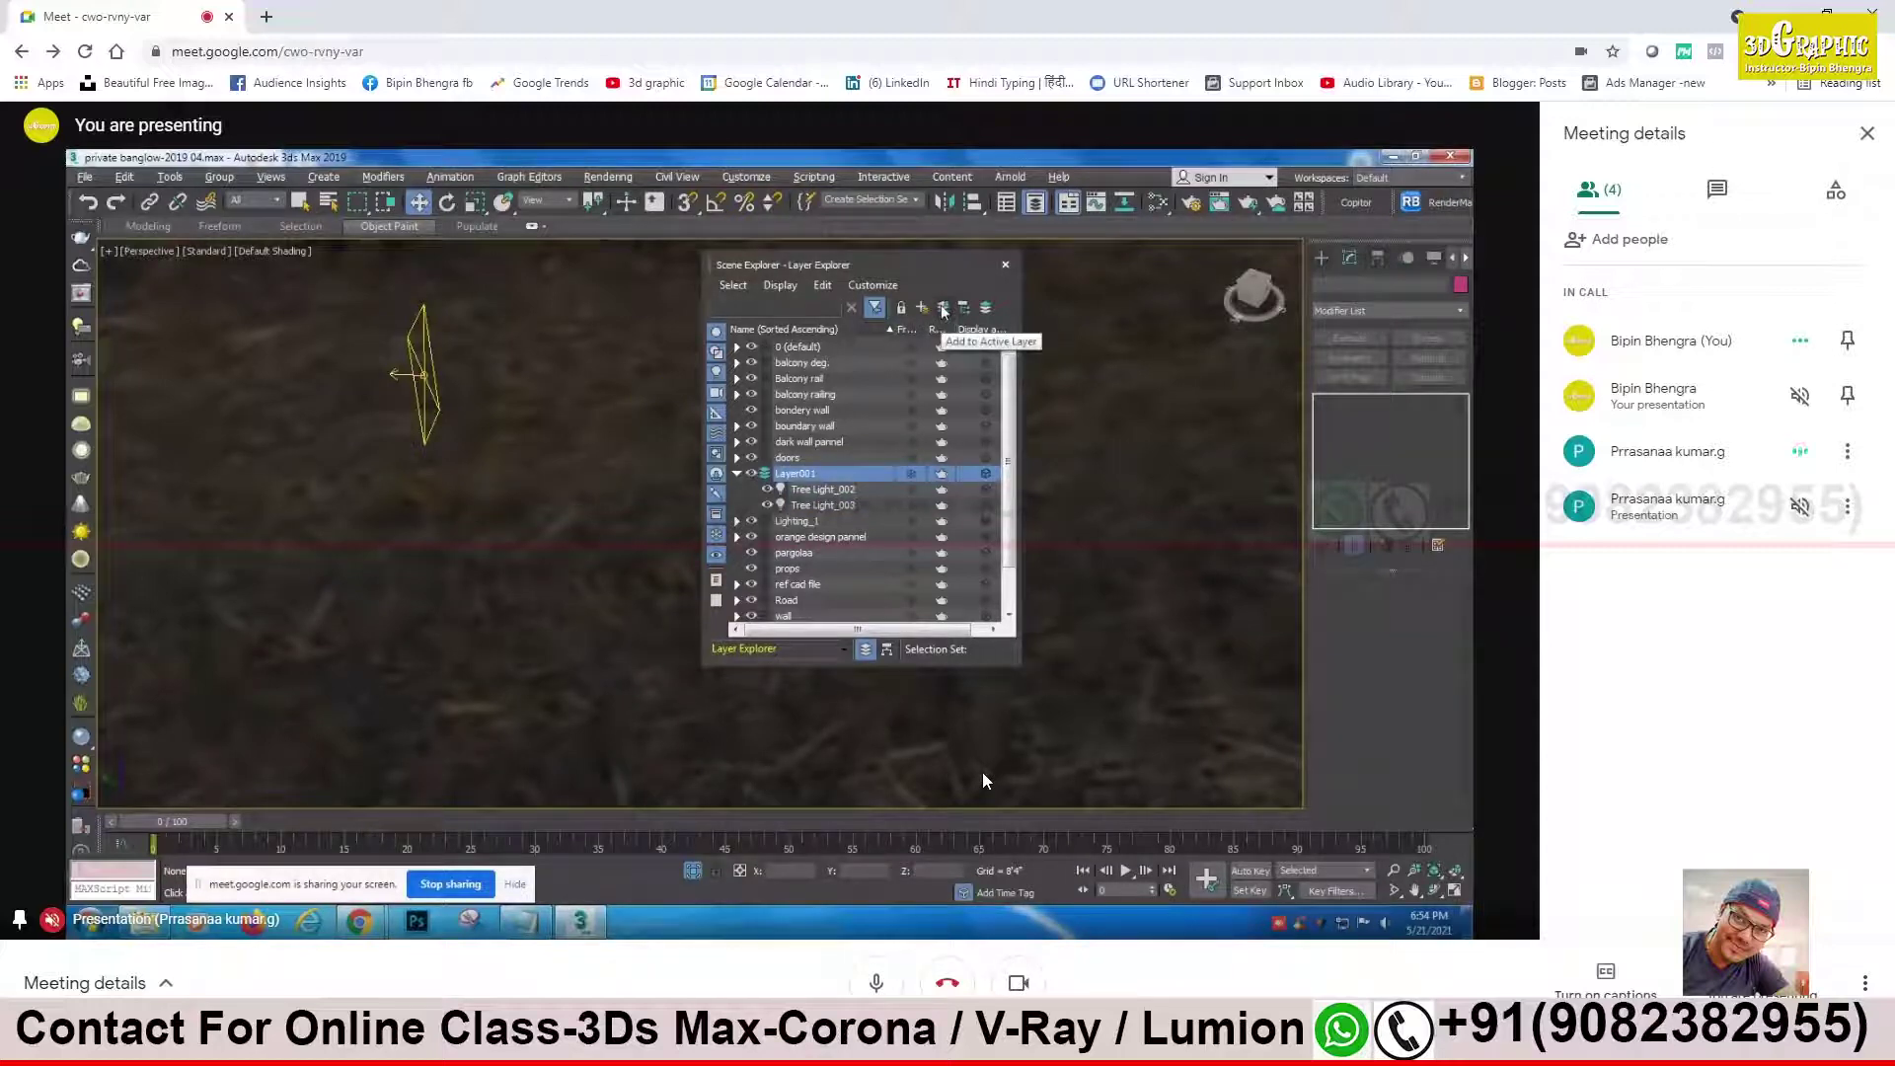
double_click(802, 474)
key(BackSpace)
text(Tree L)
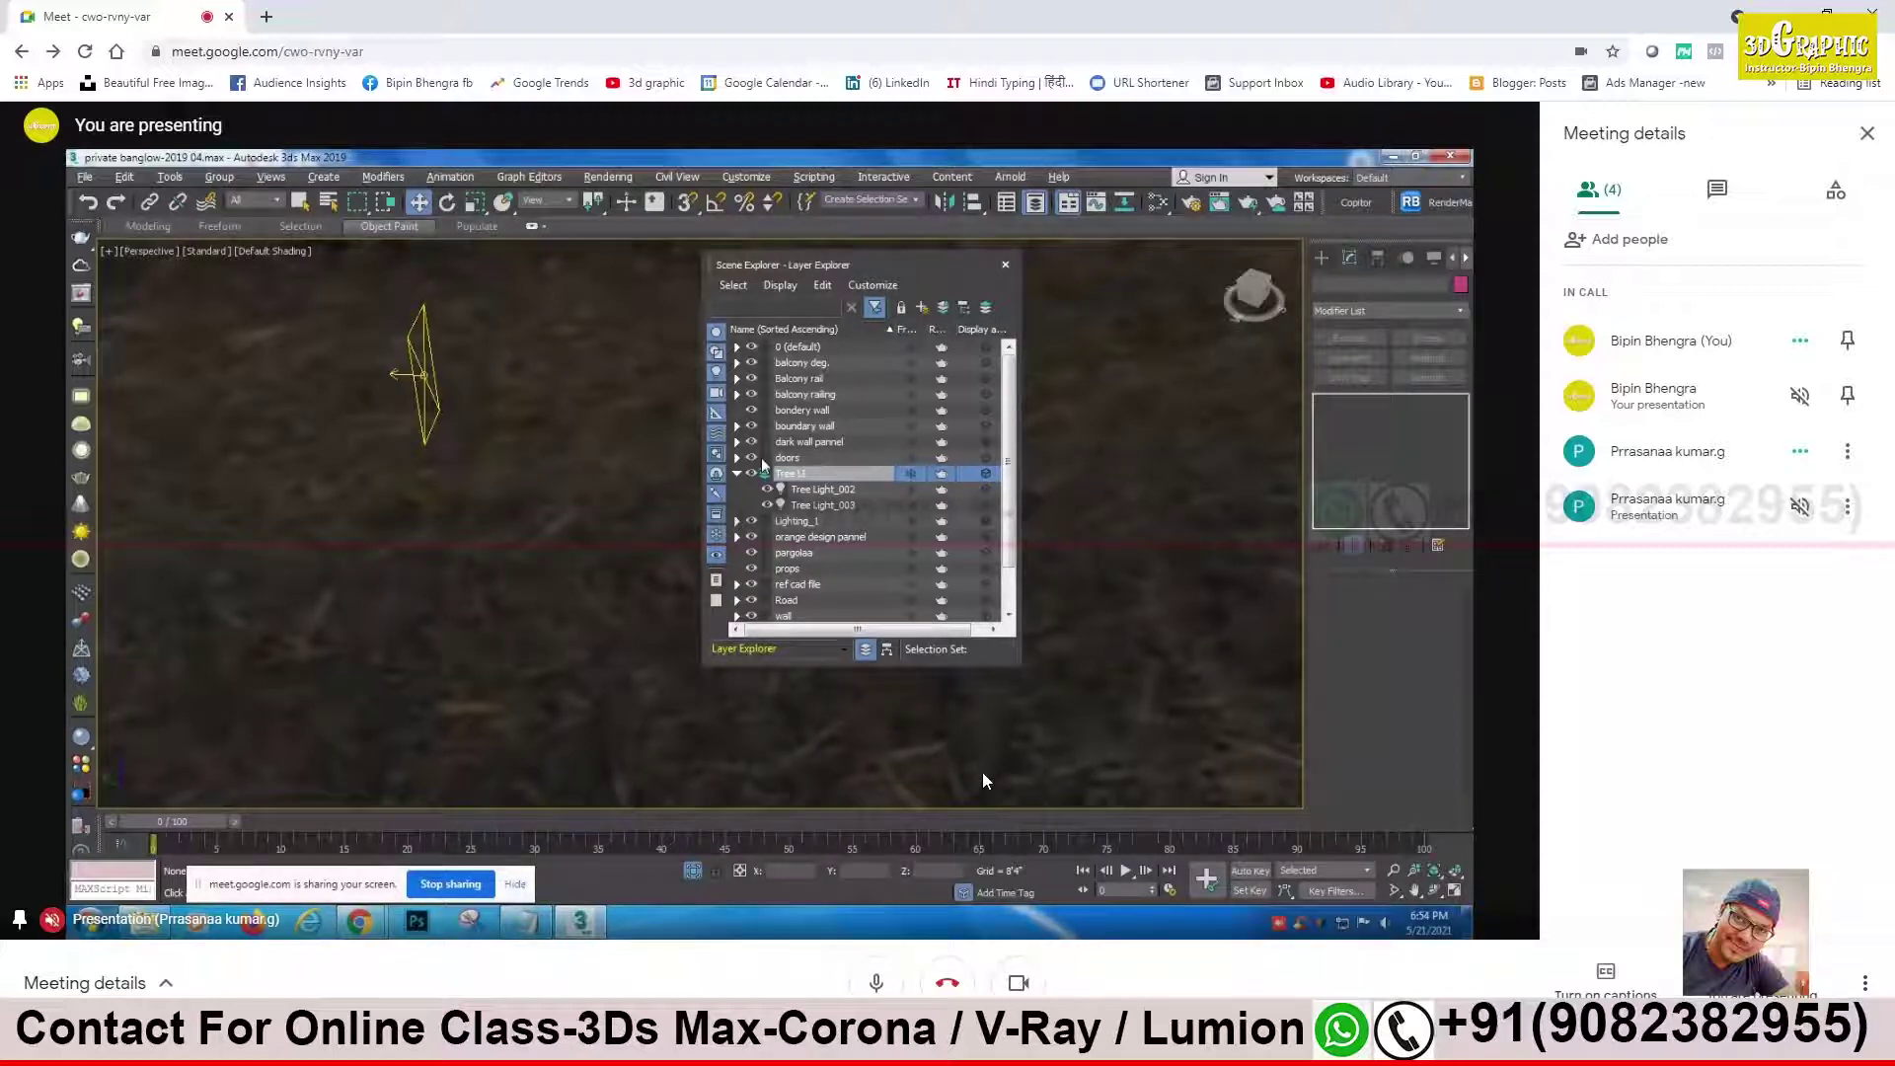
text(ght_1)
key(Return)
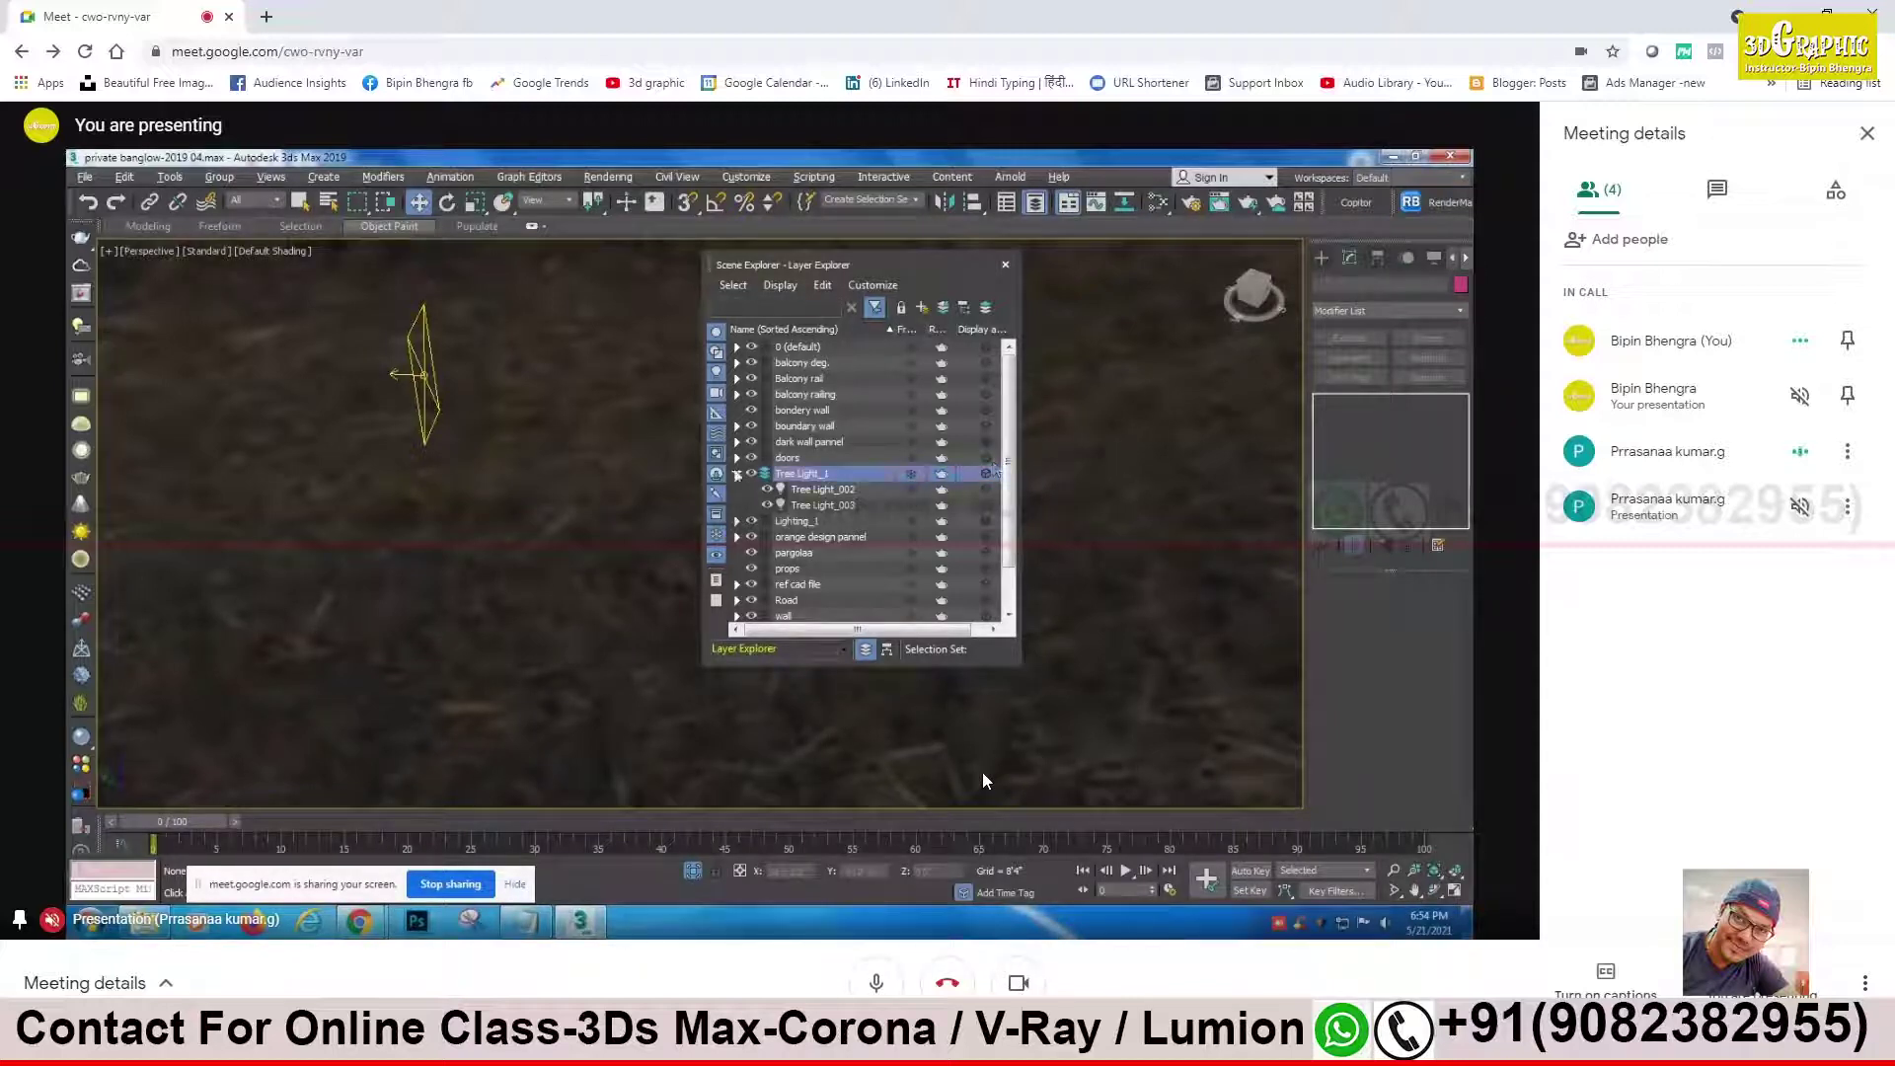
click(737, 473)
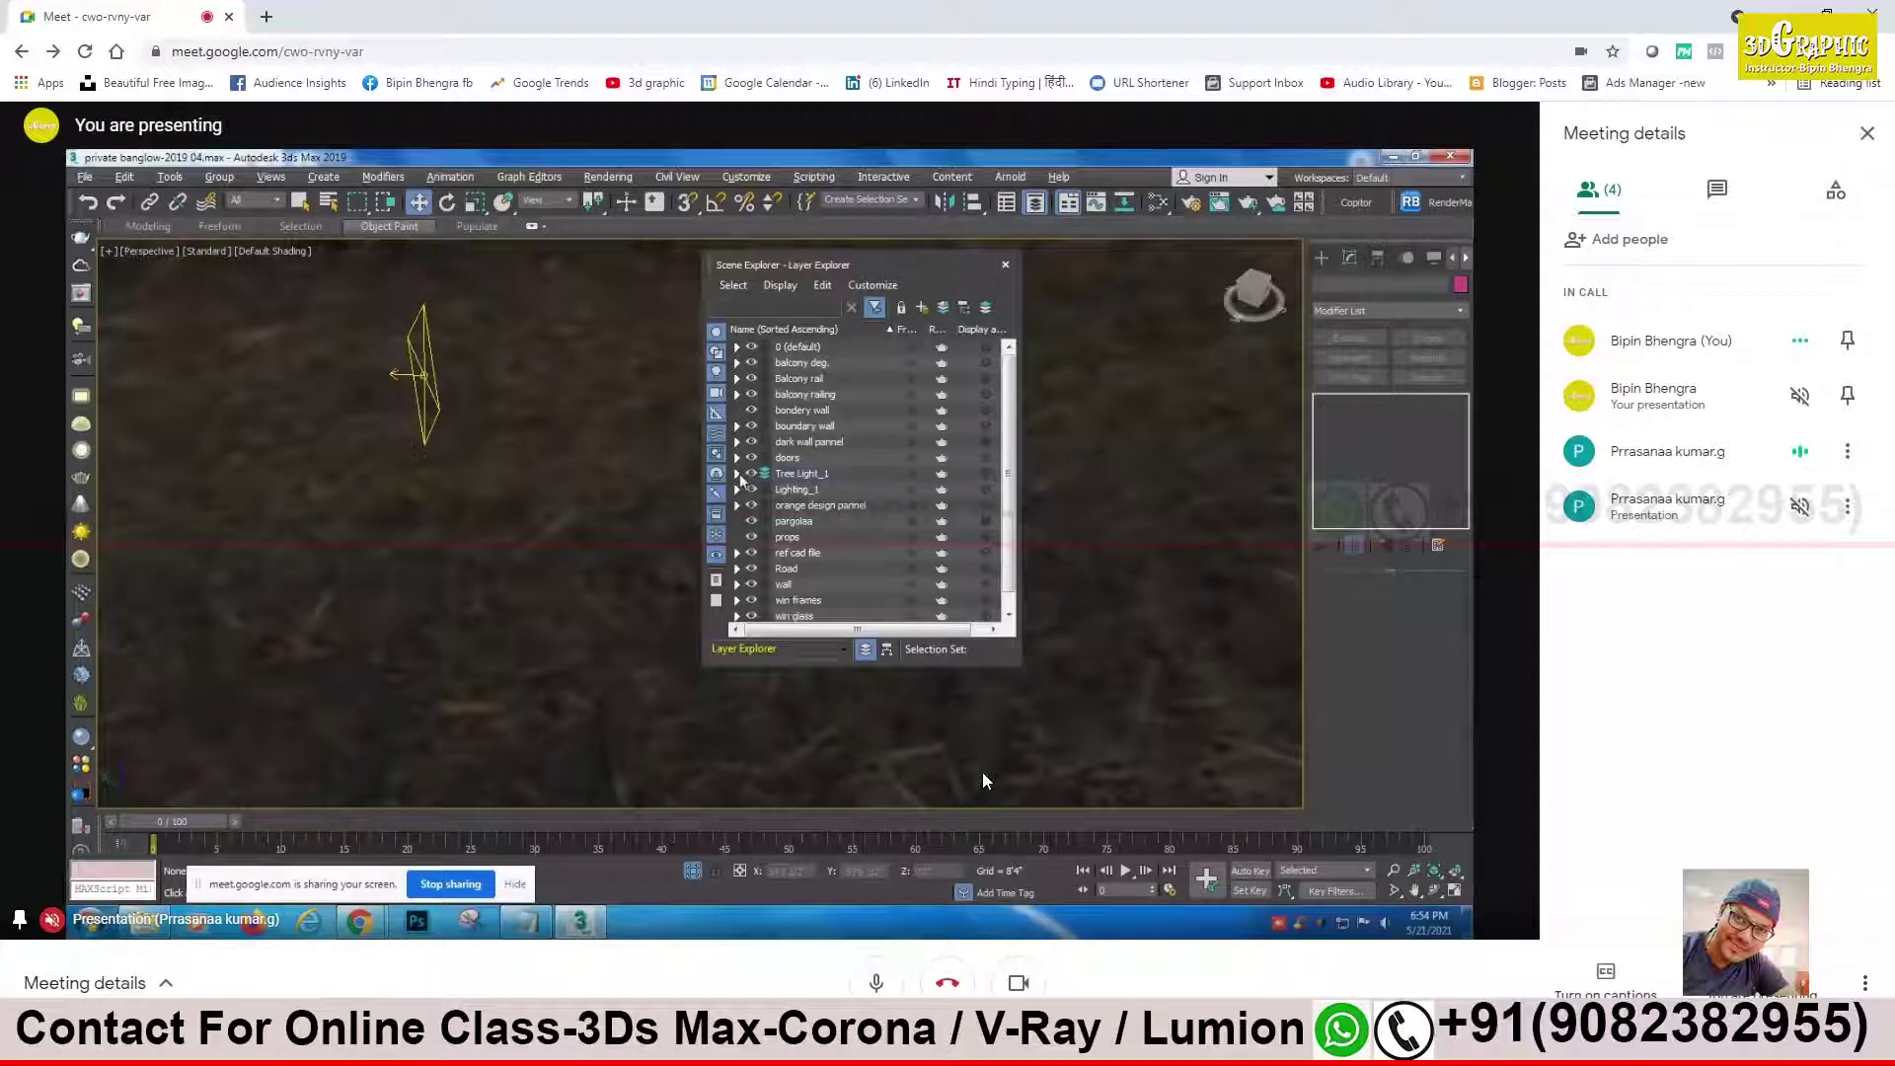
click(1005, 263)
click(694, 871)
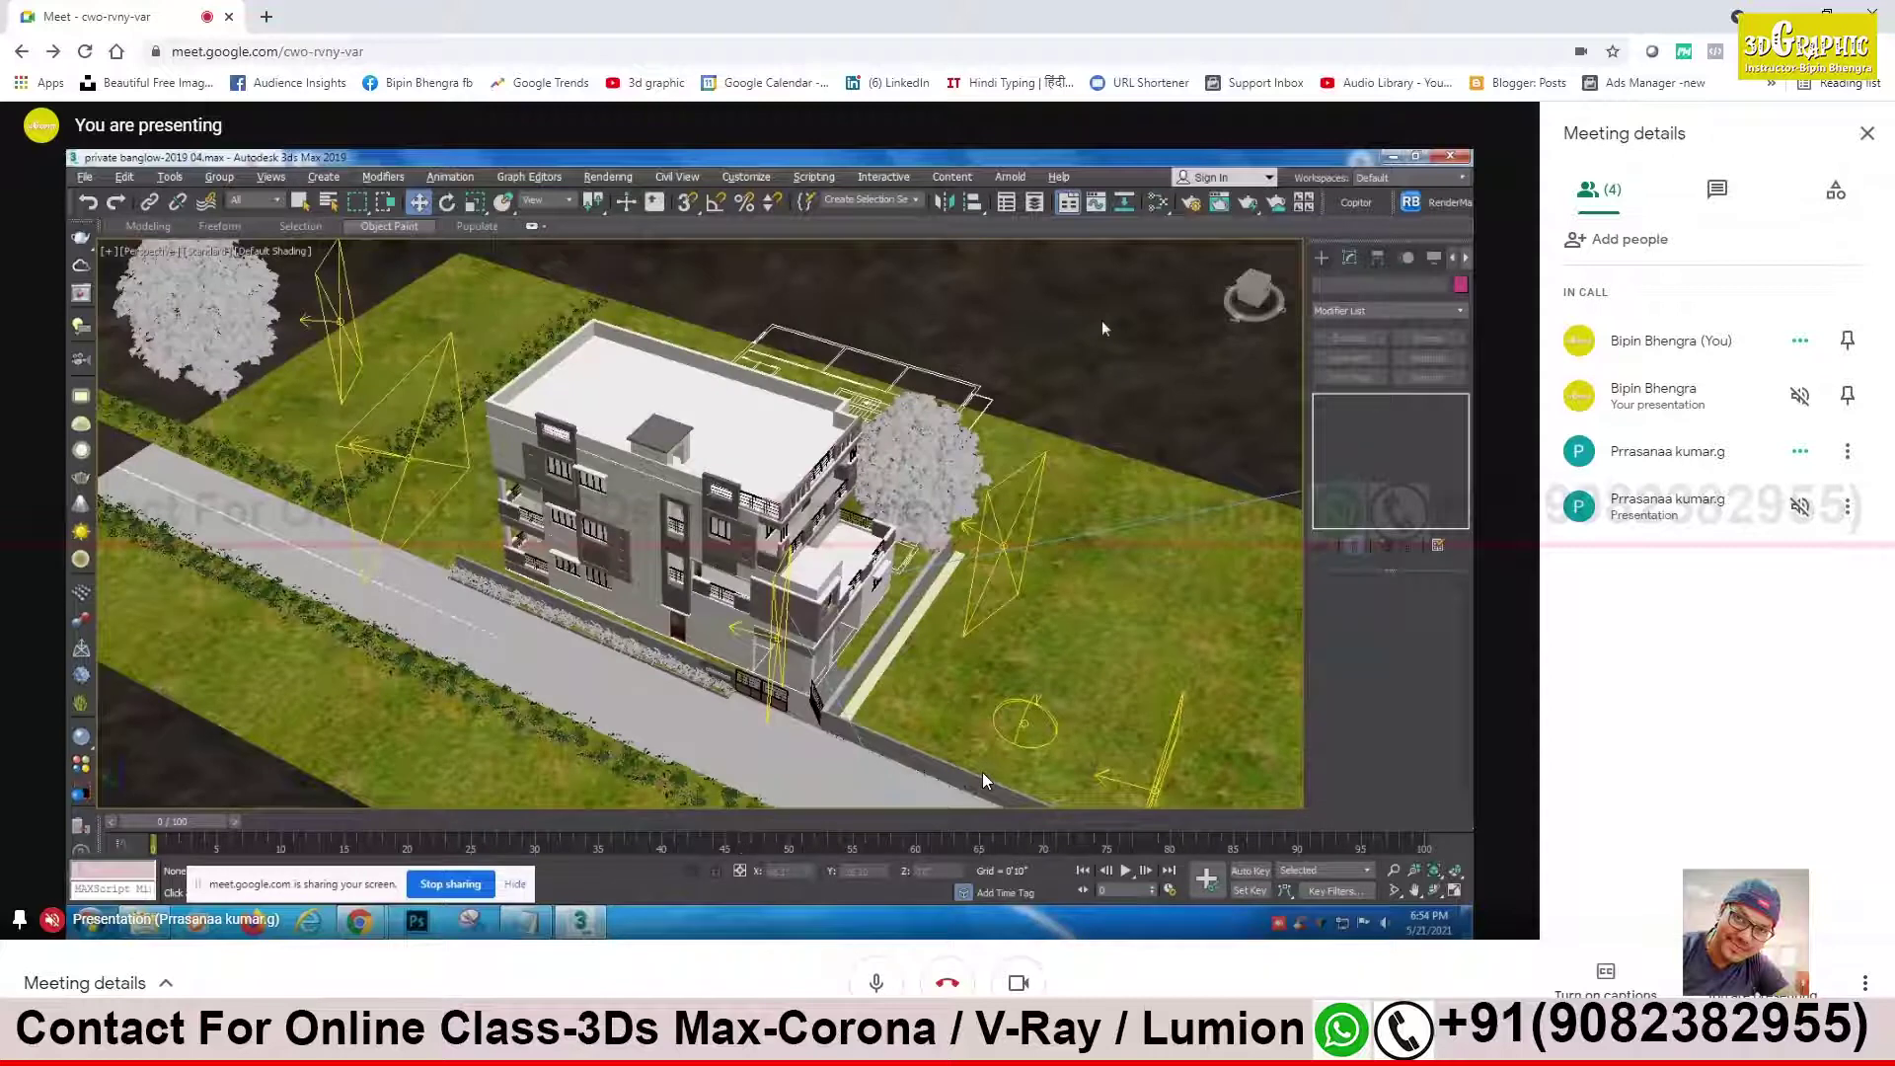
Step: Select the VRayLightSelect element in Render Setup's Render Elements list
click(625, 175)
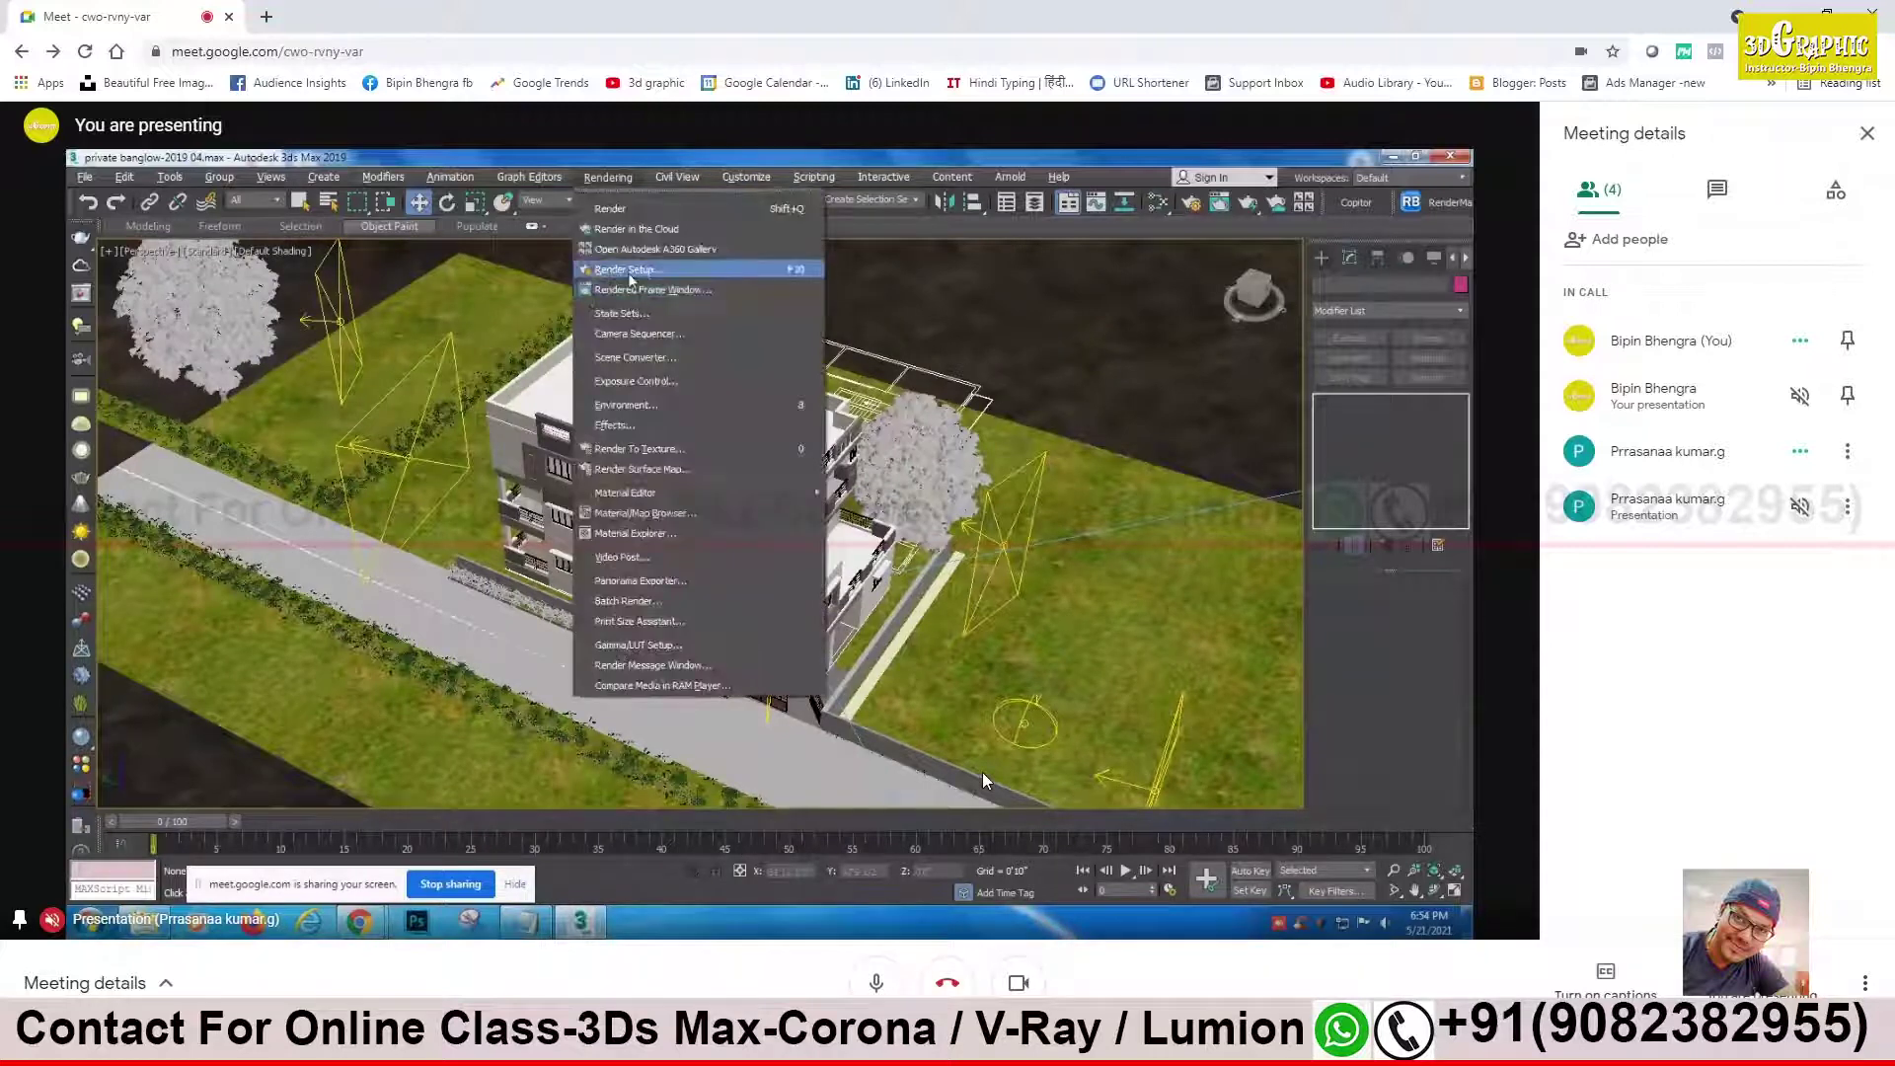
click(629, 269)
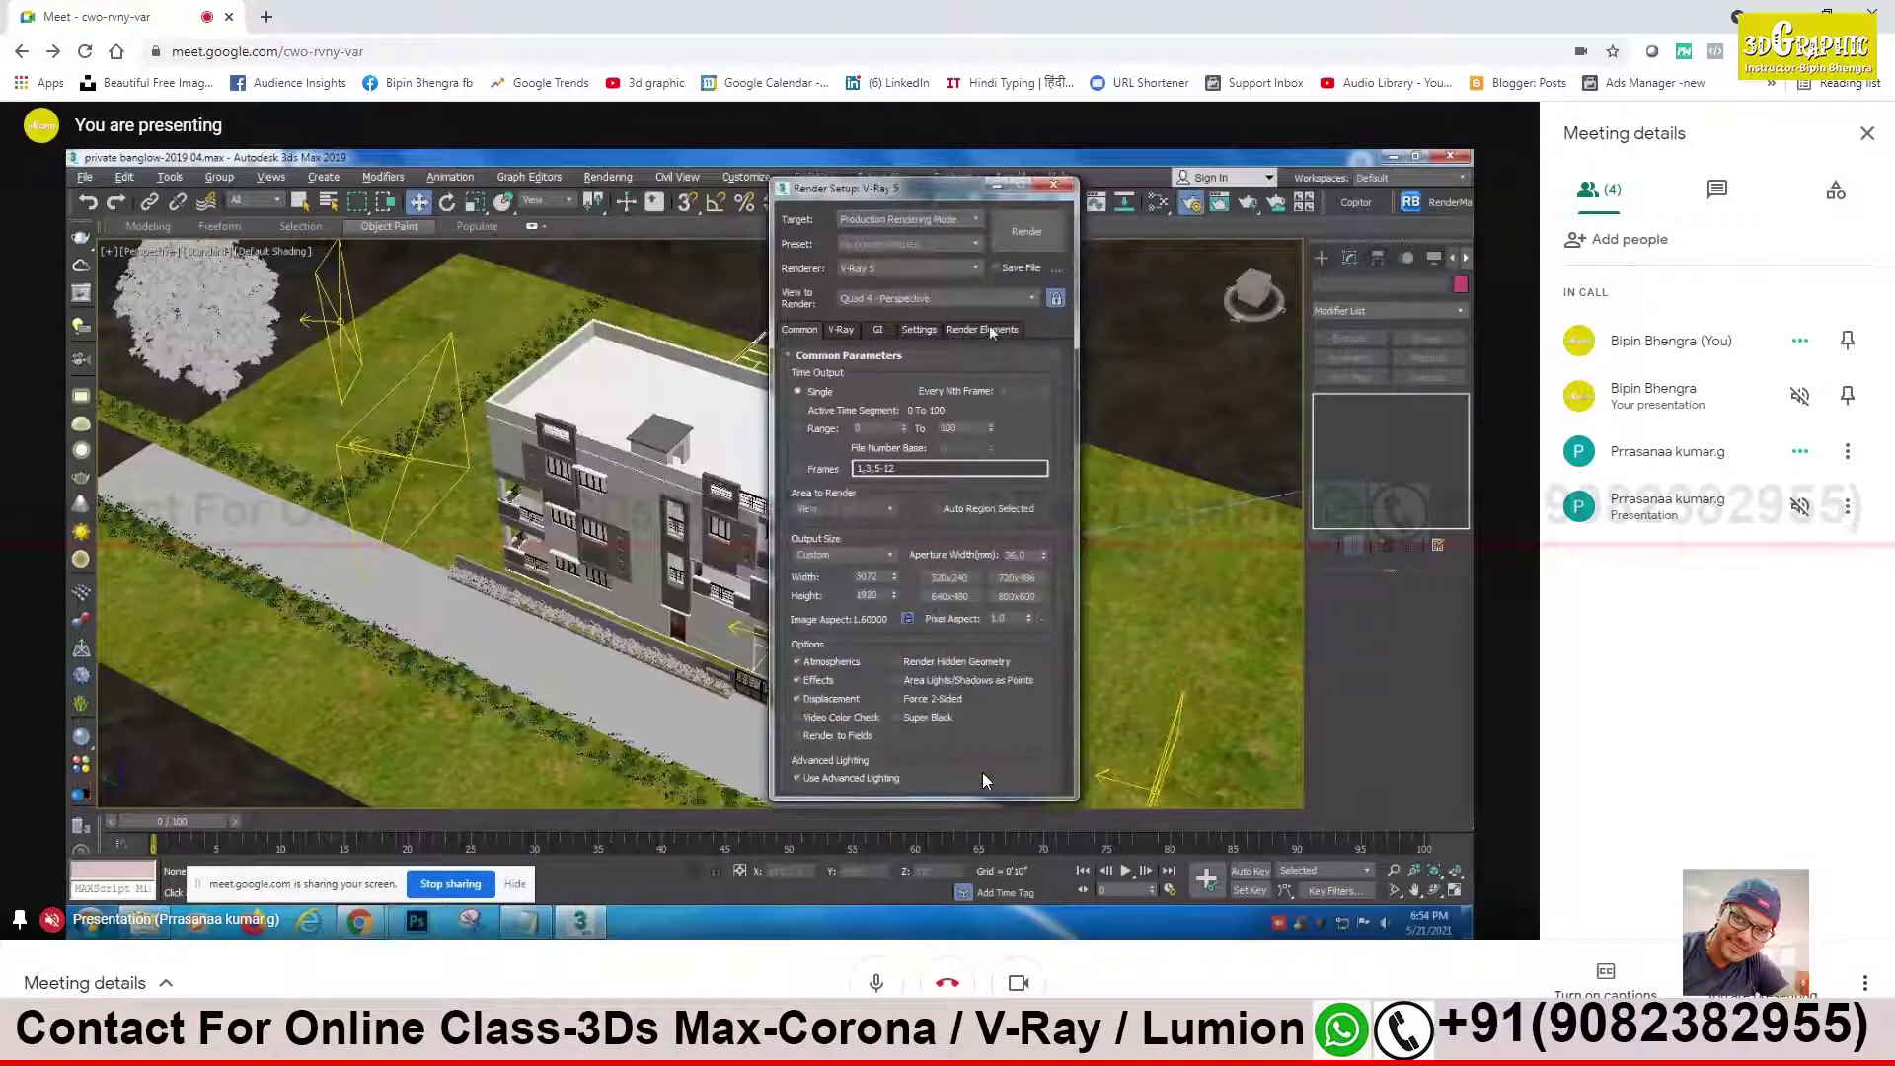
click(982, 329)
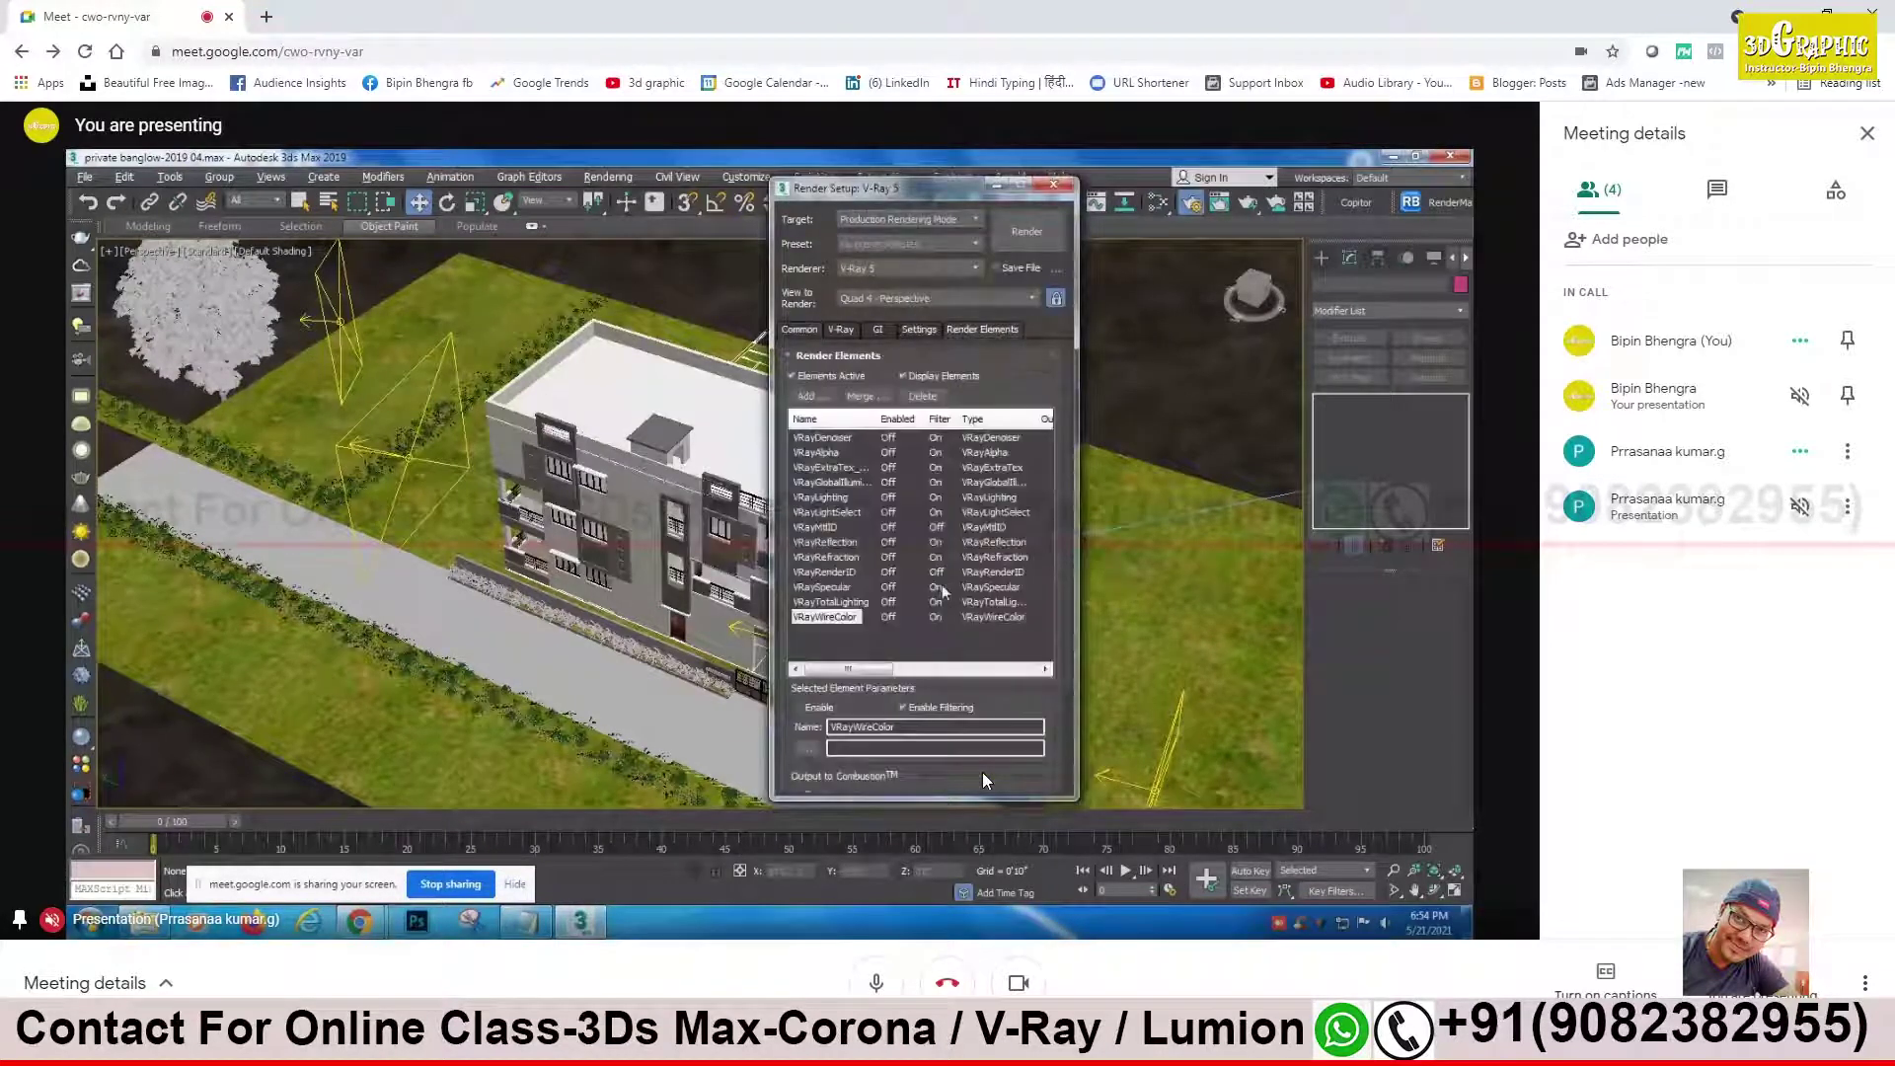
click(847, 513)
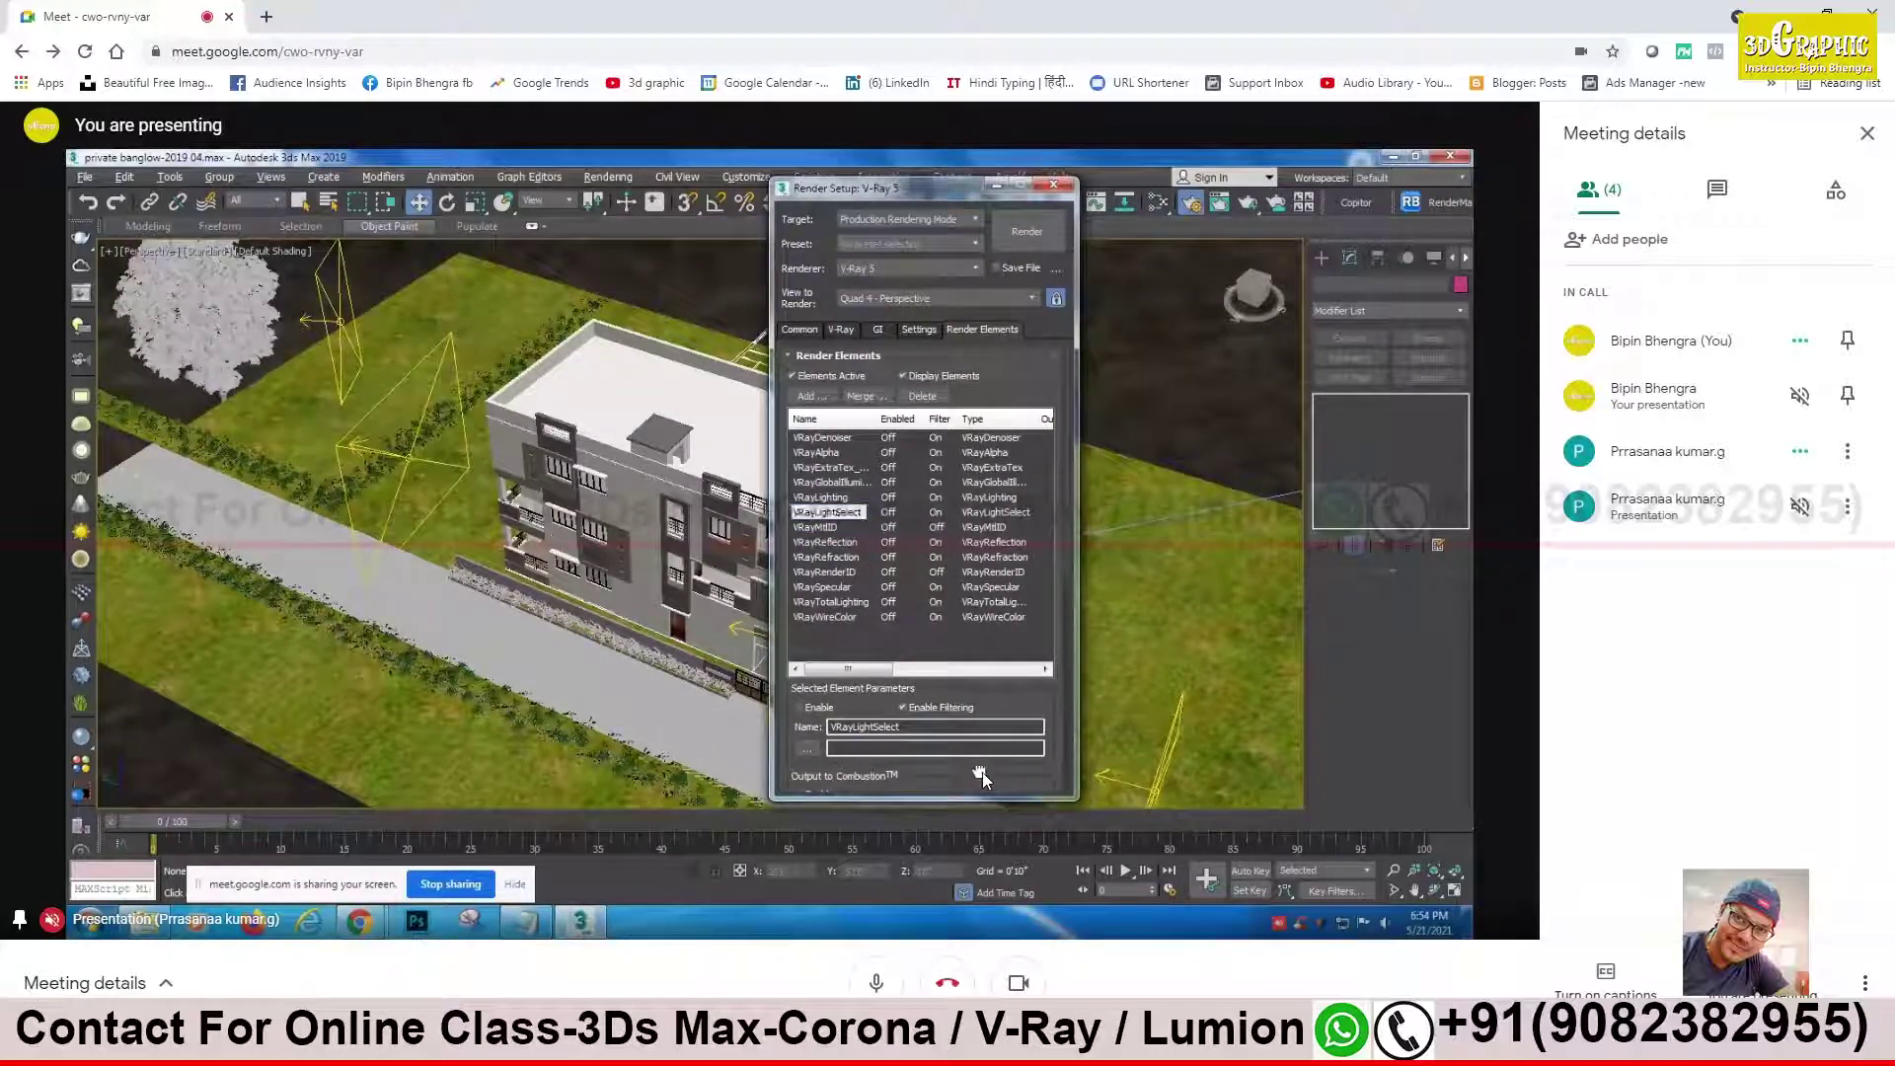
Step: Set VRayLightSelect to select by Layers and include the Tree Light_1 layer
scroll(984, 781, down, 3)
scroll(984, 780, down, 2)
scroll(1018, 484, down, 1)
click(1046, 666)
click(1022, 694)
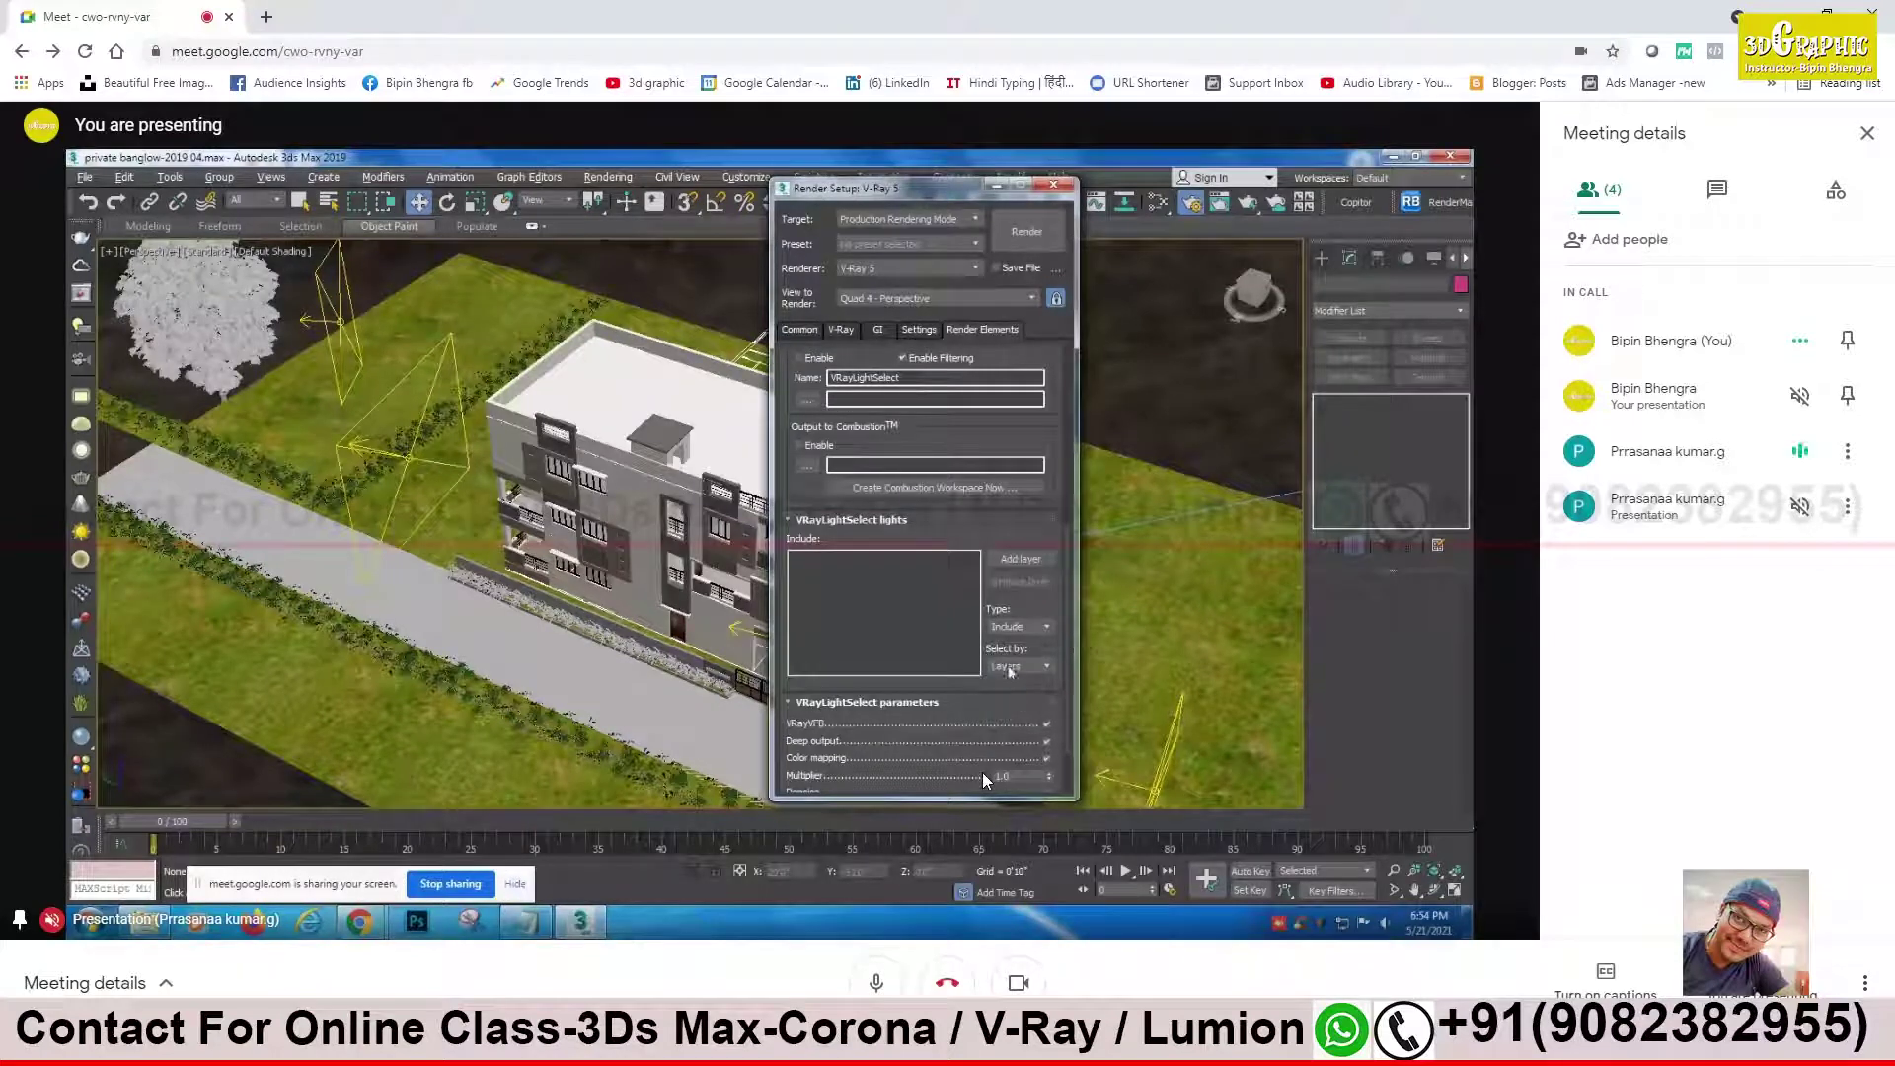
click(1026, 559)
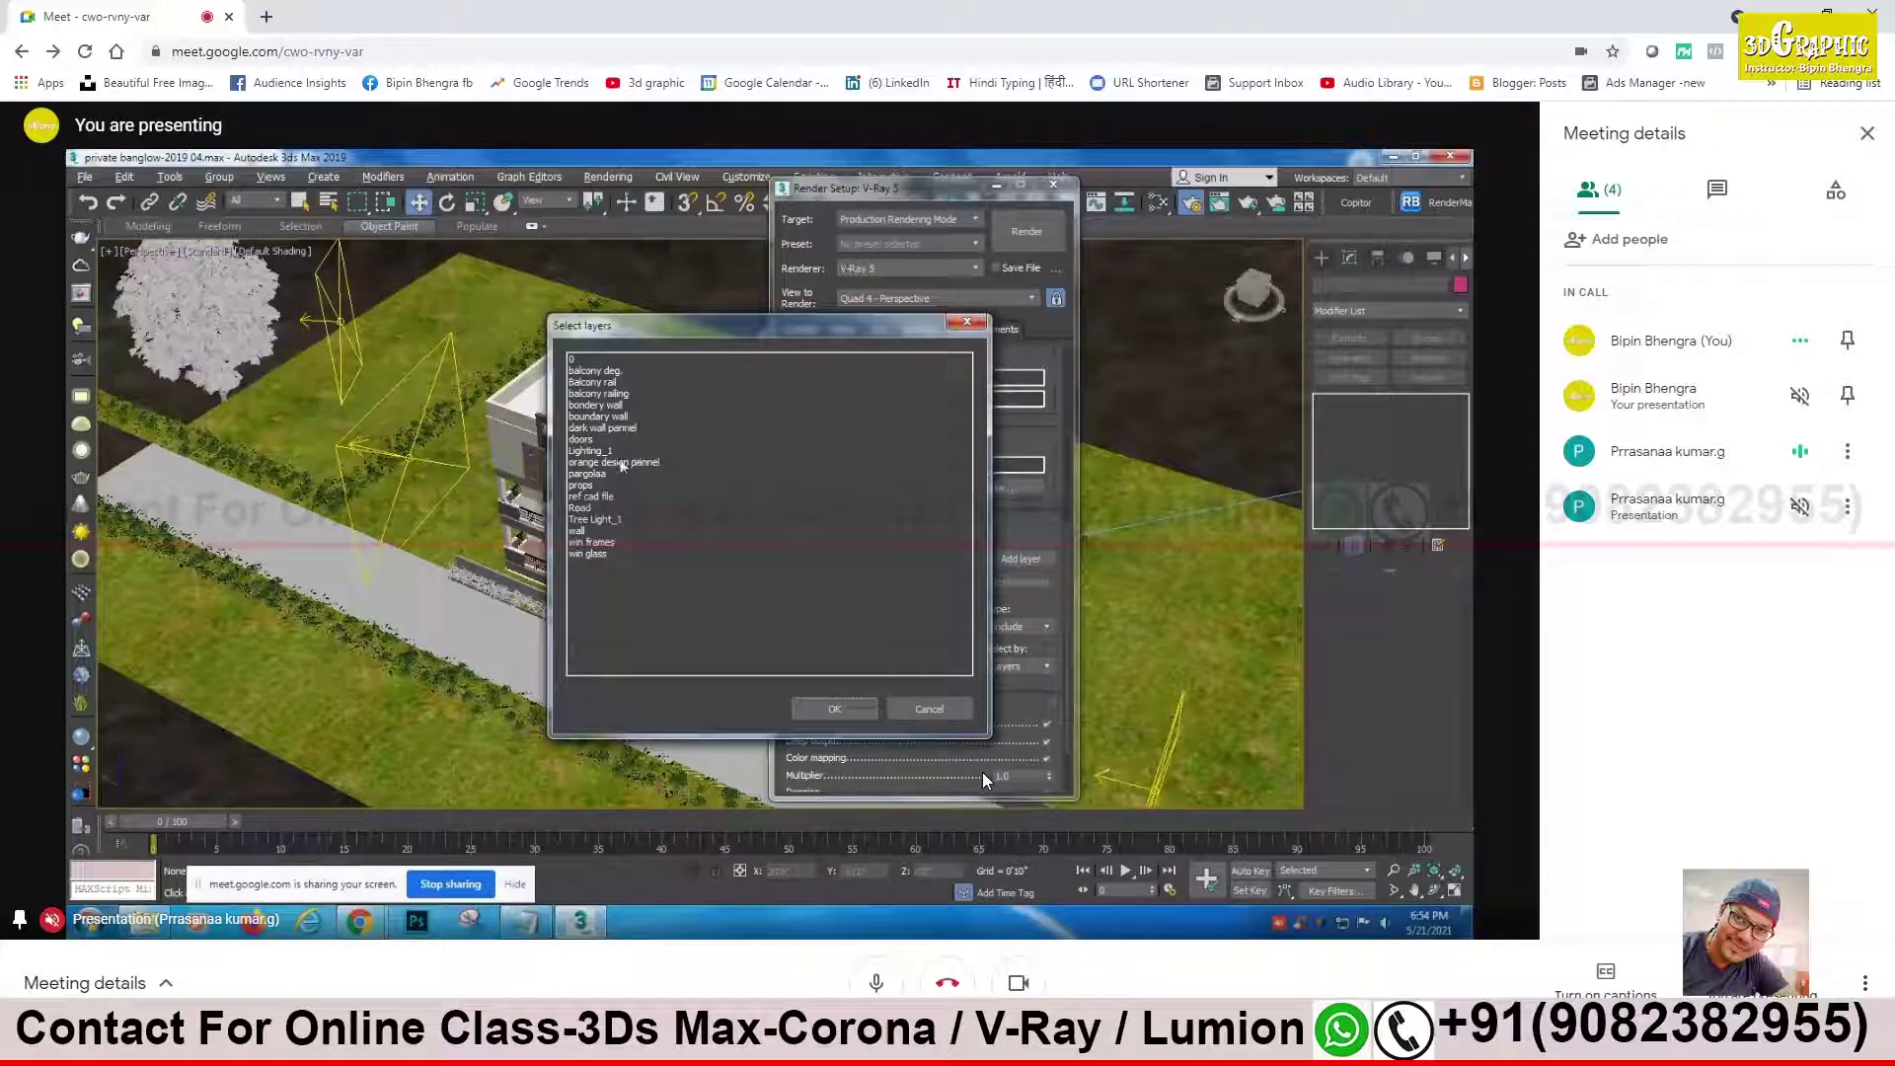
click(600, 519)
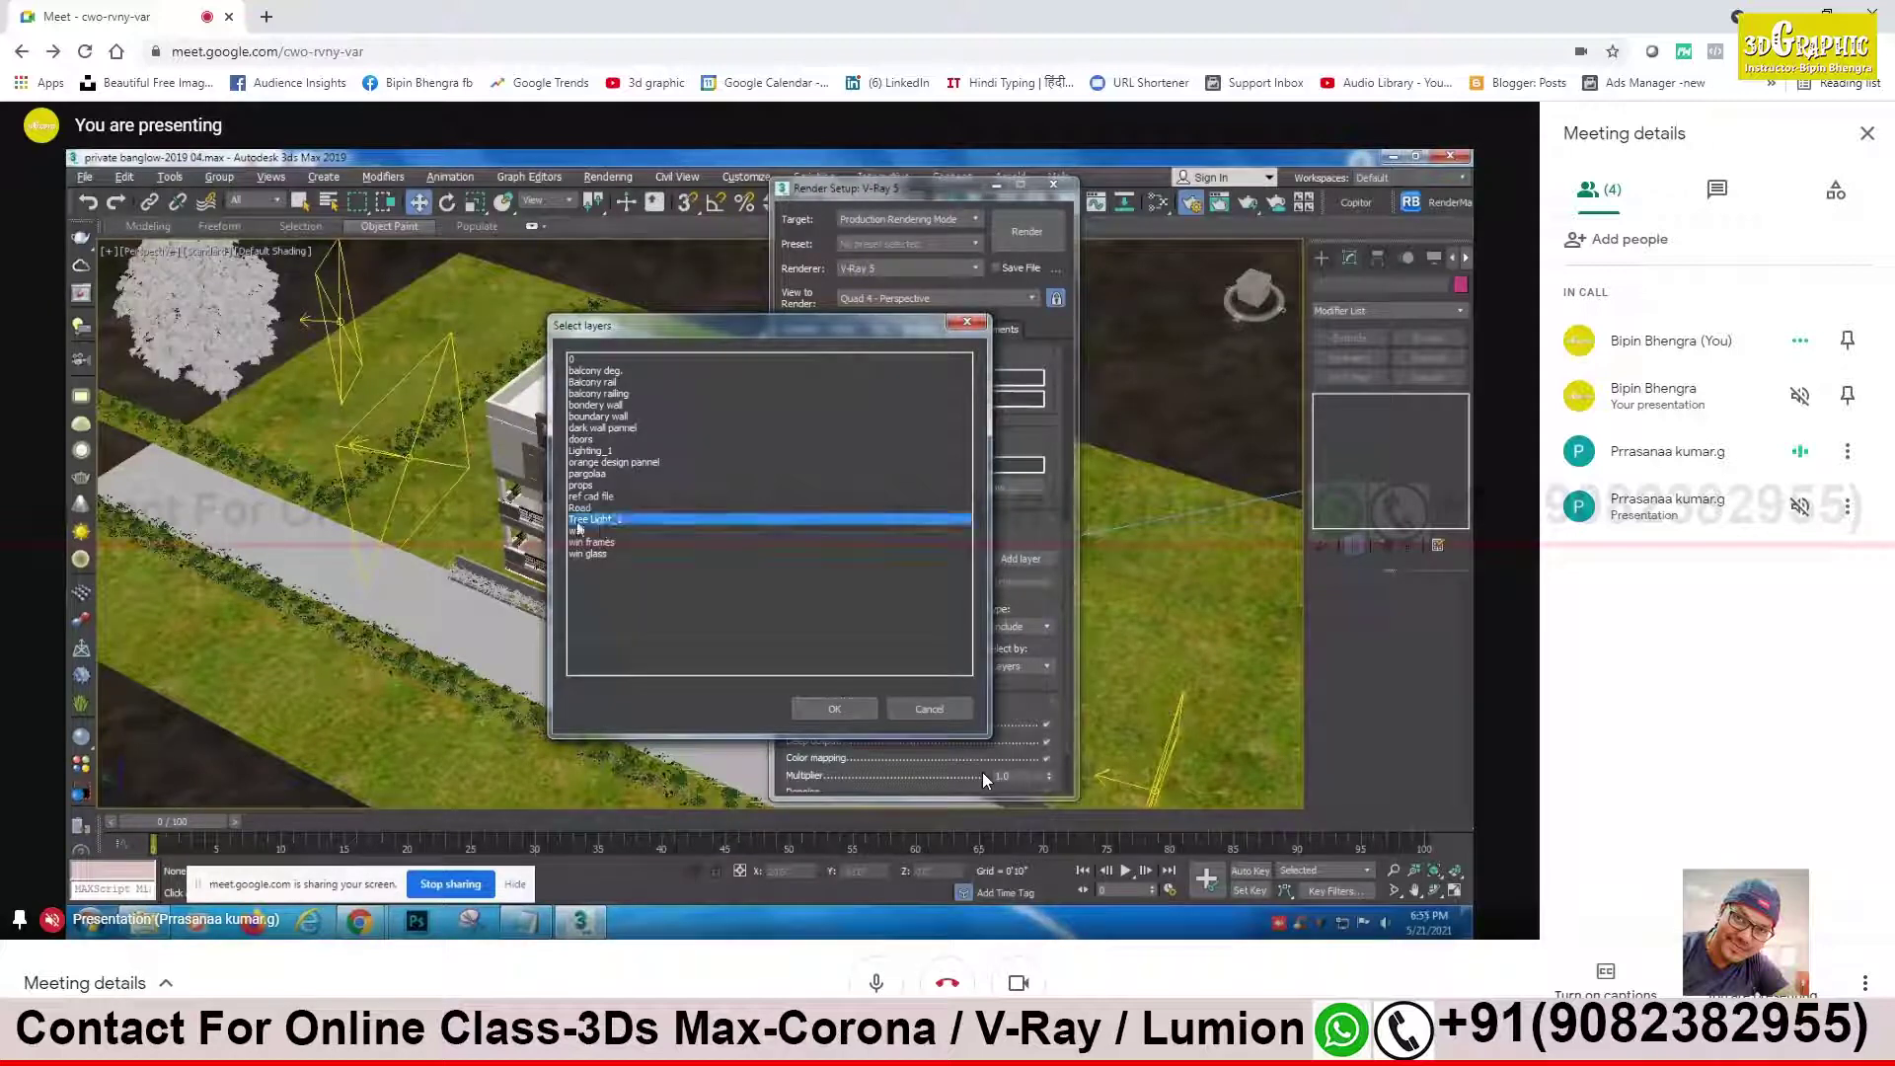
click(834, 709)
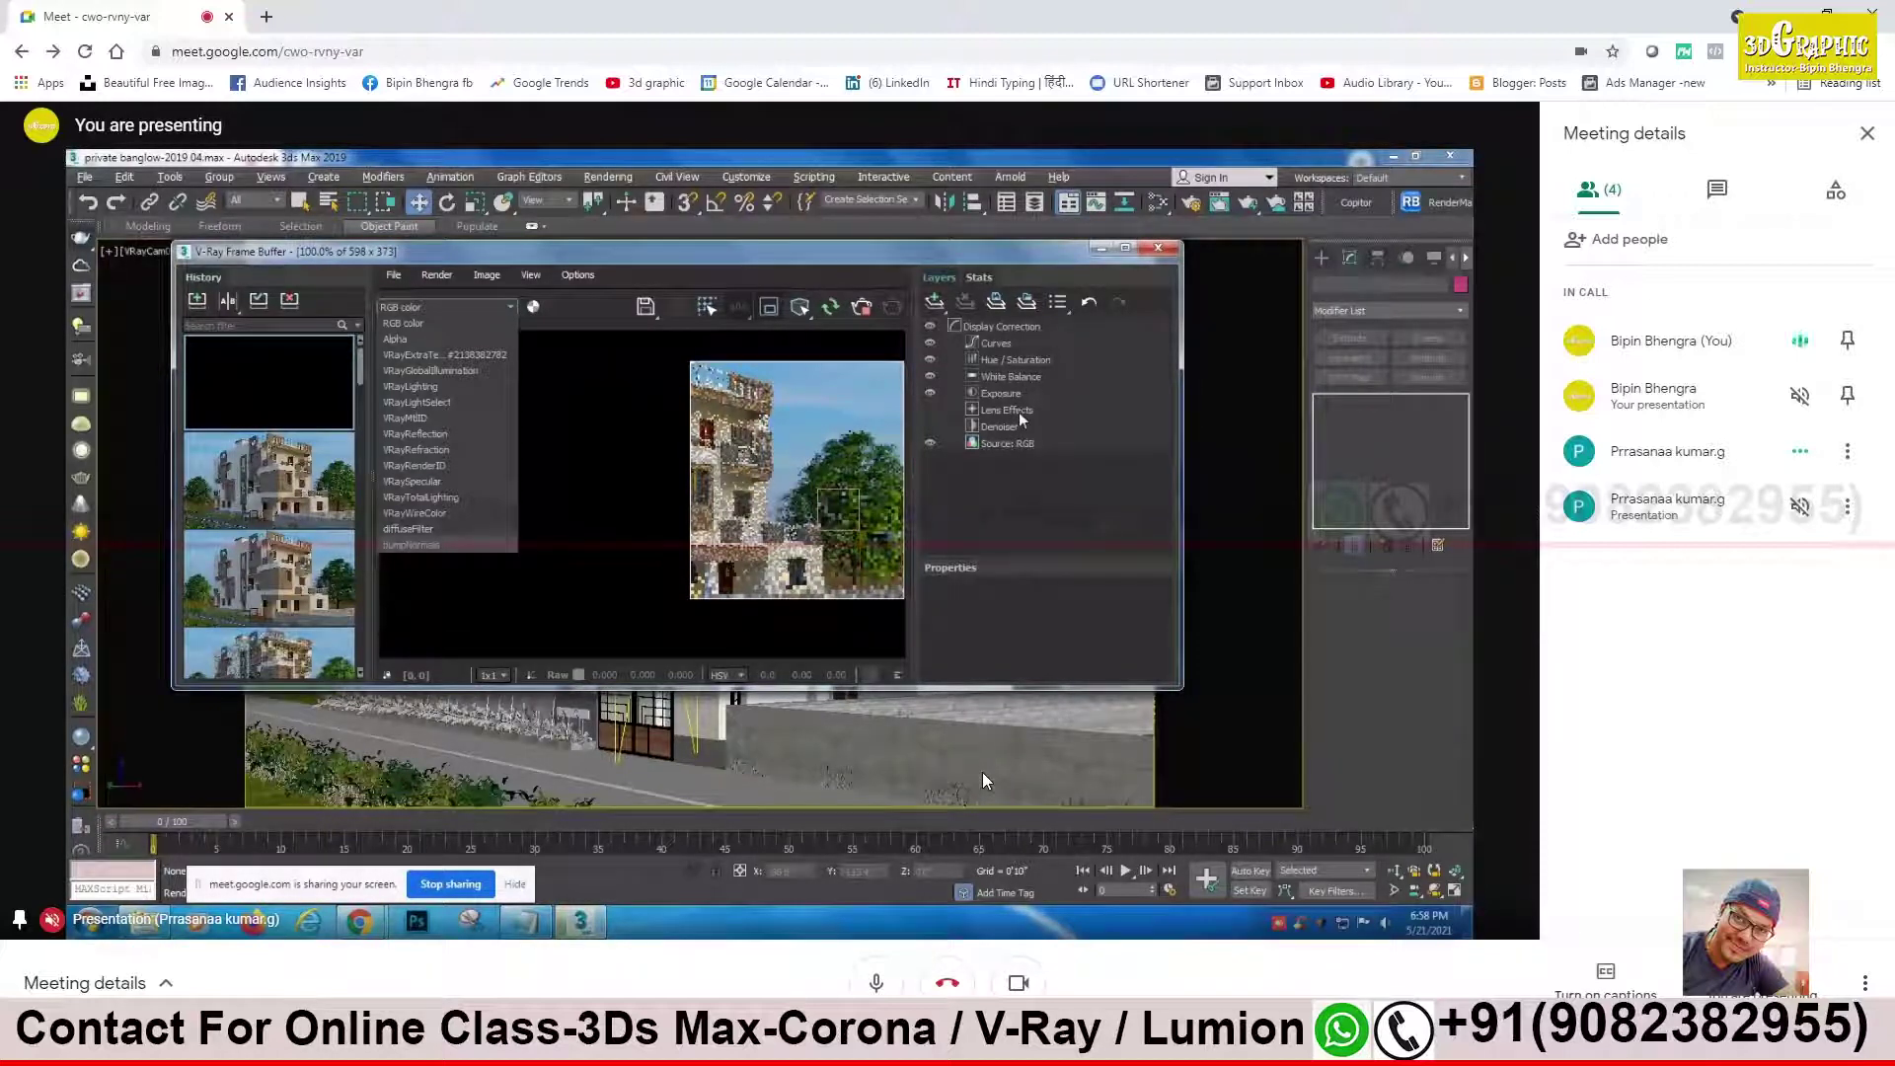
click(1017, 445)
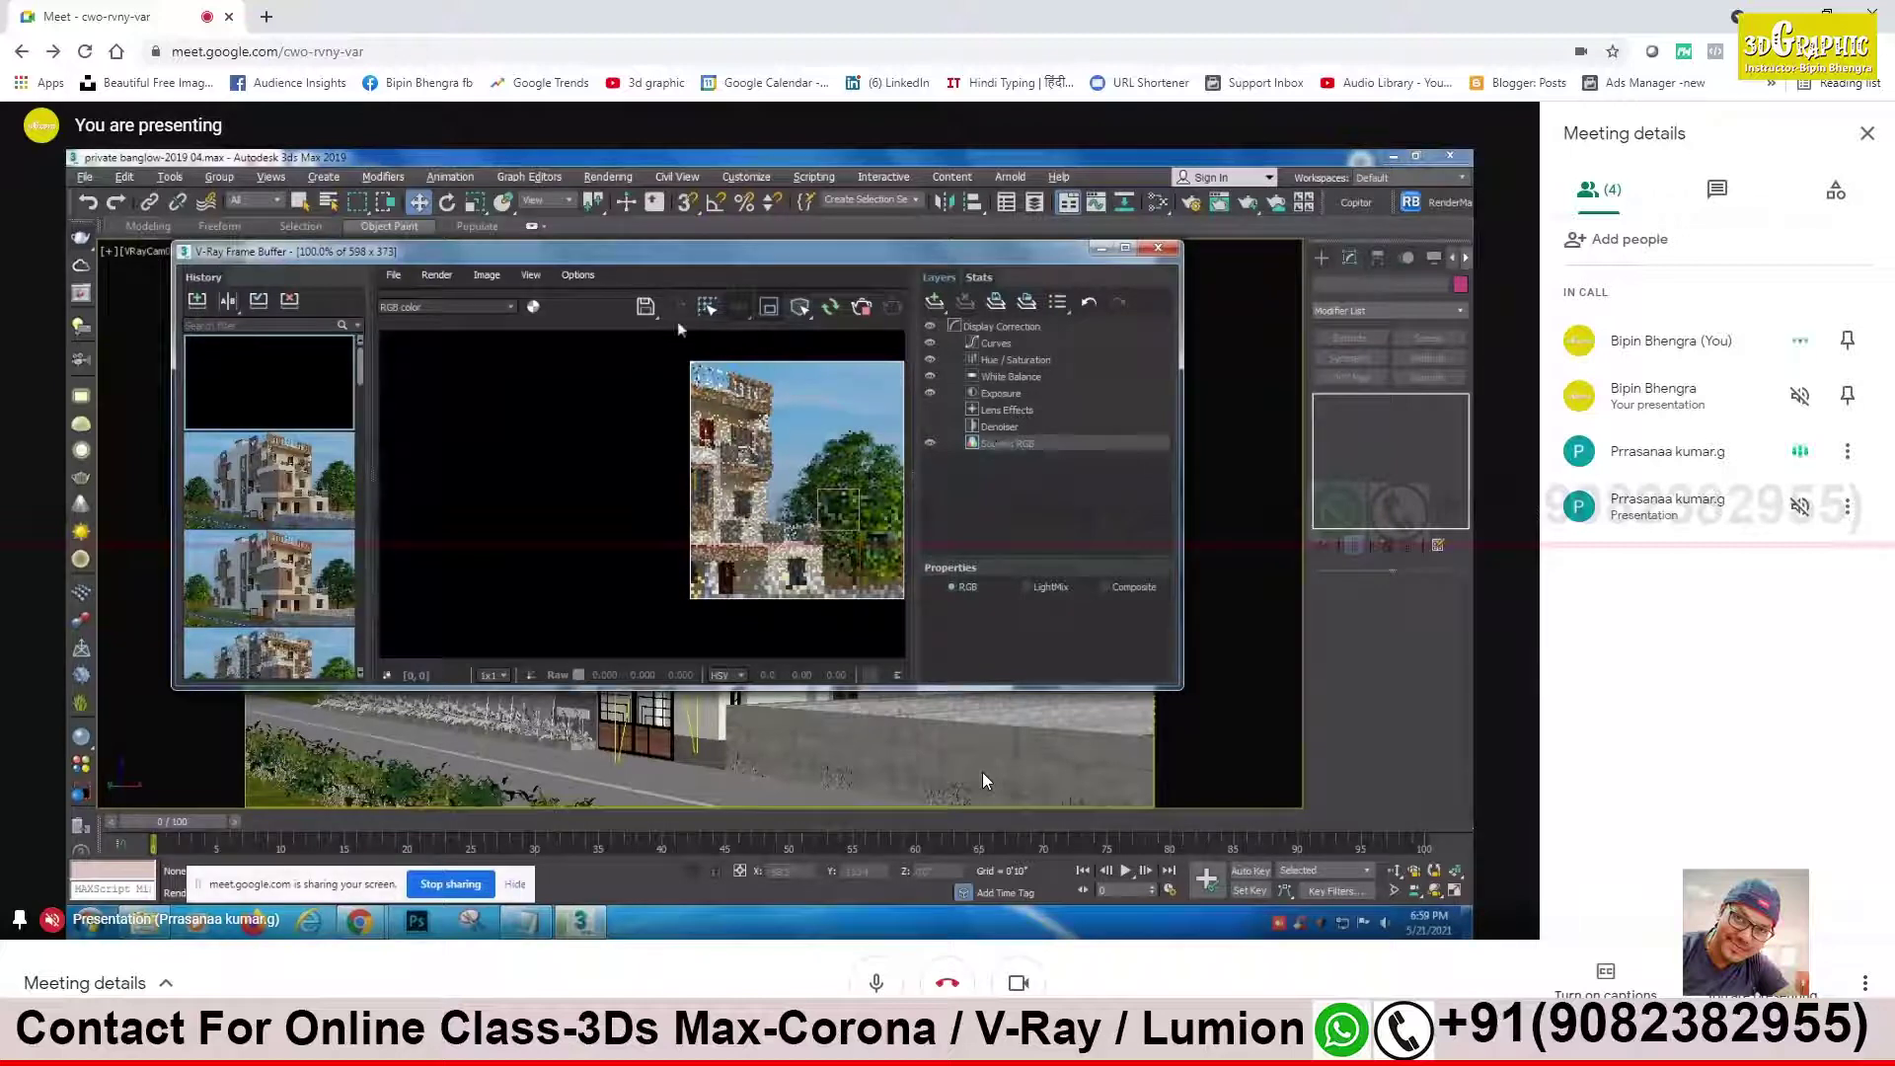
click(499, 309)
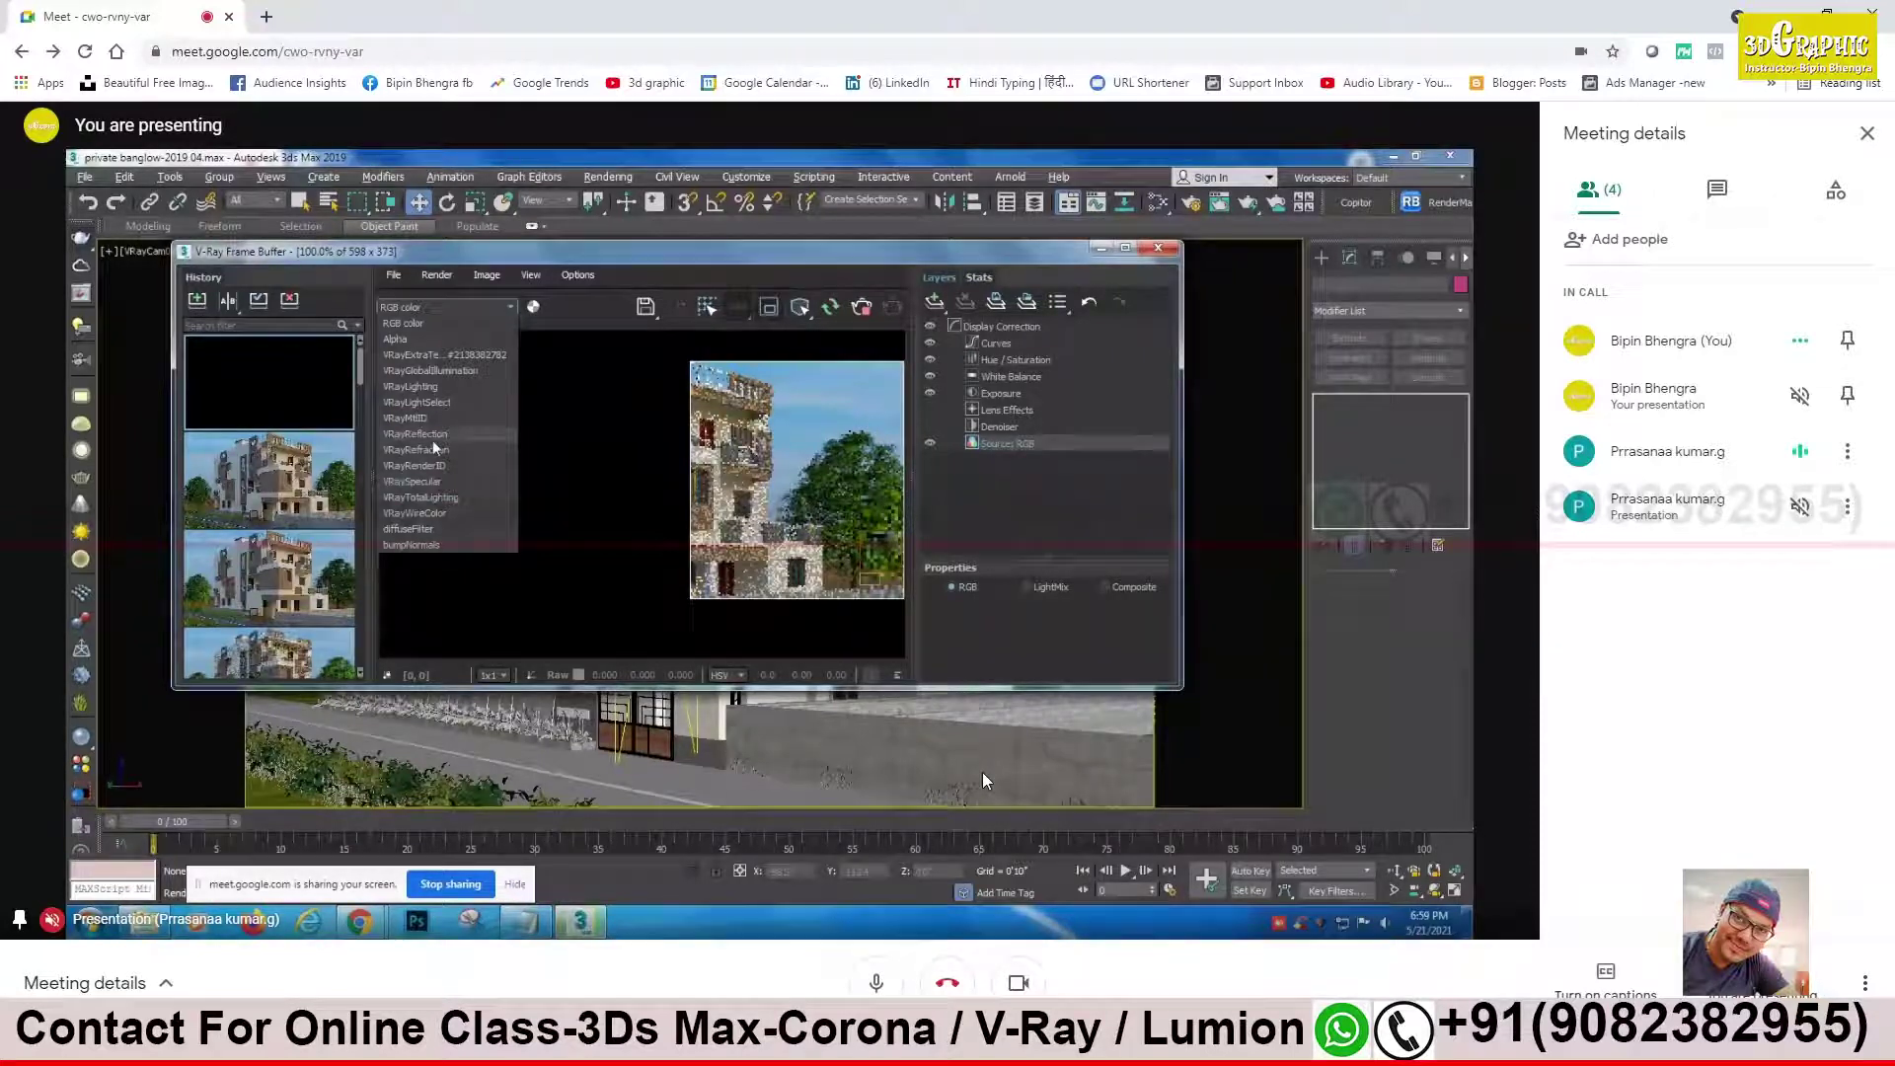
click(427, 403)
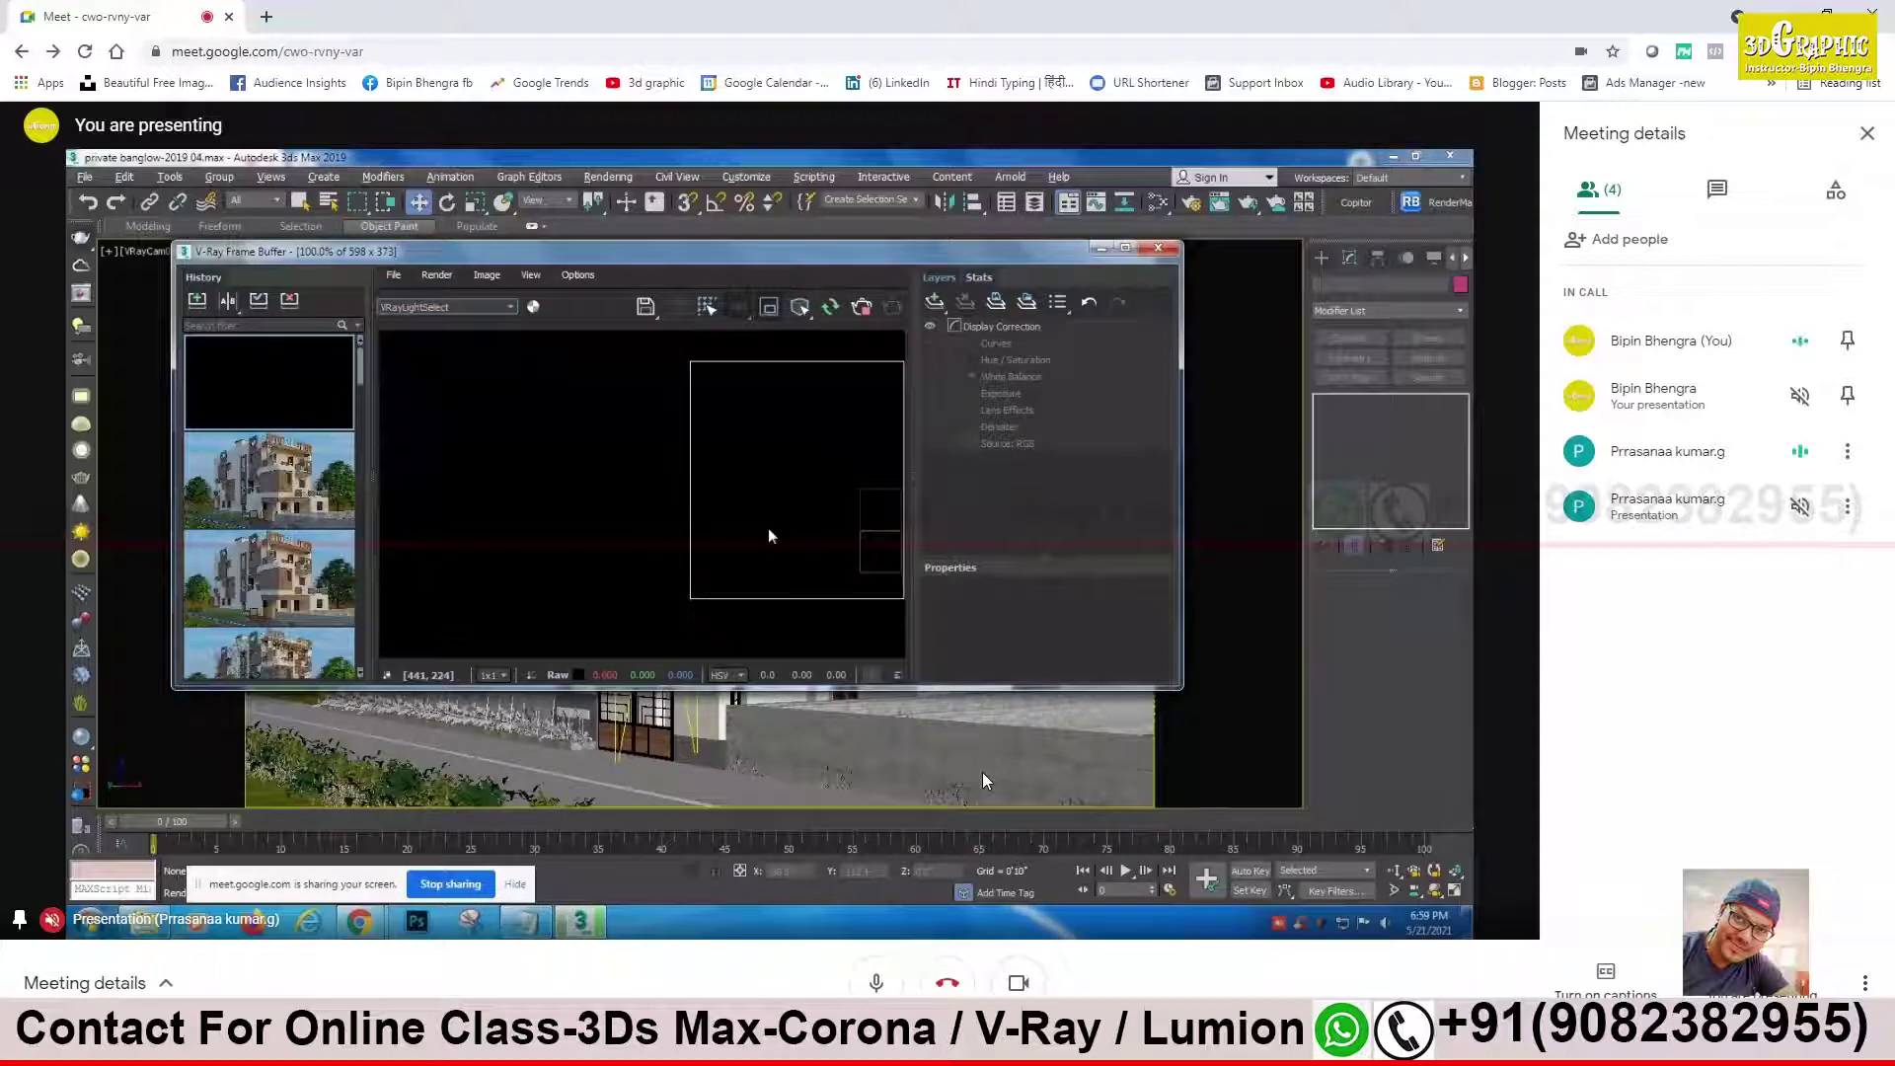
click(490, 306)
click(406, 324)
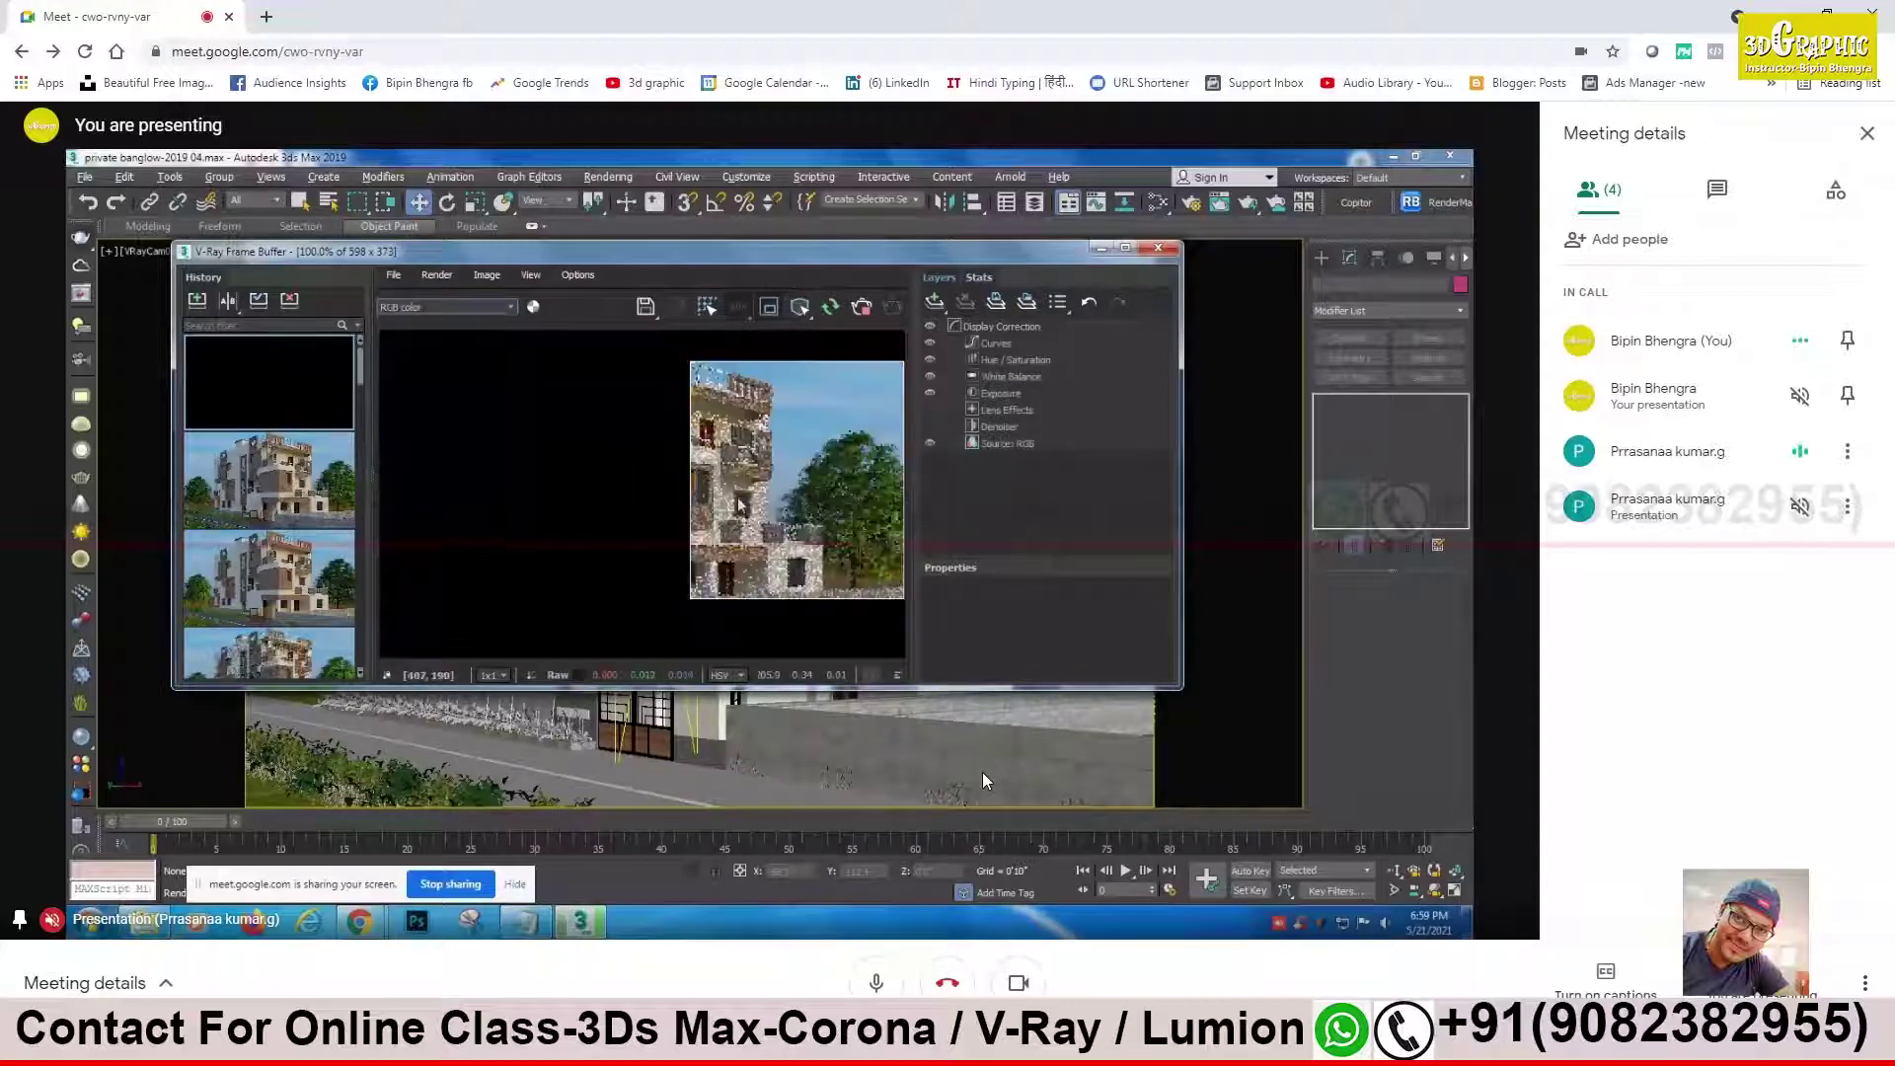